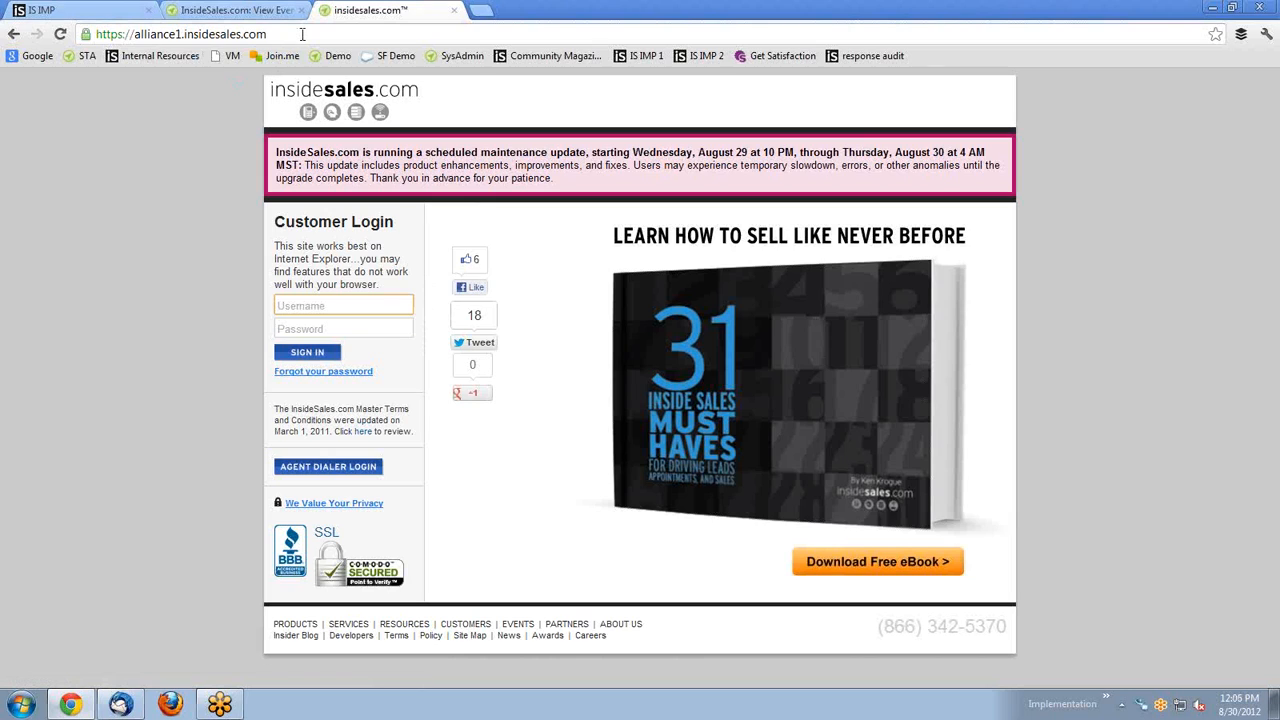
Review the login page's browser-compatibility note and the username and password fields.
left_click_drag(354, 259, 284, 249)
left_click(341, 279)
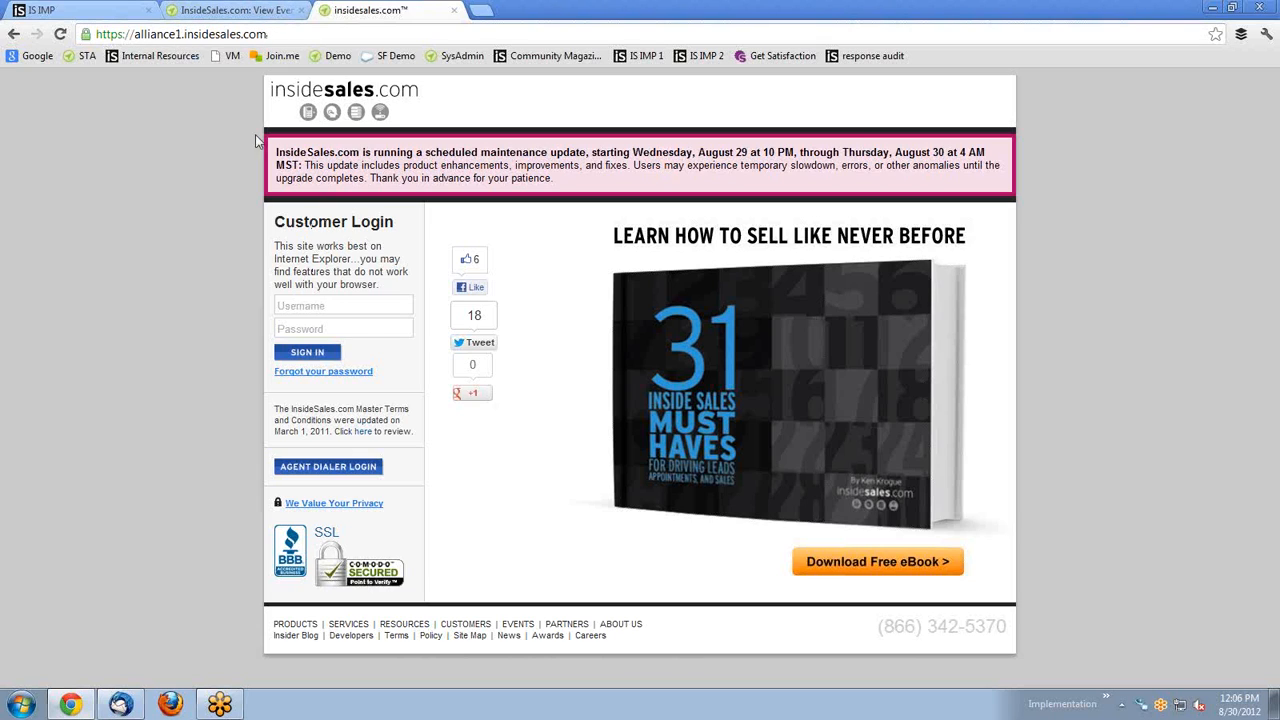
left_click(303, 311)
left_click(310, 325)
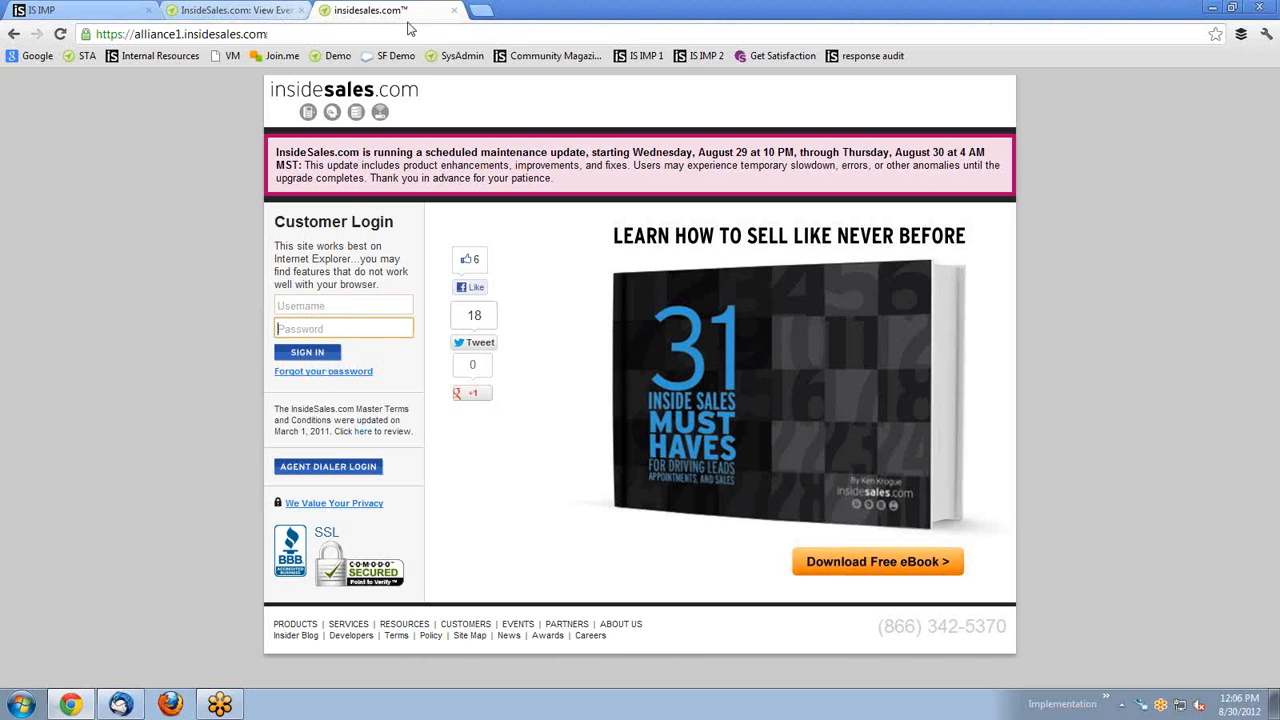
Filter SysAdmin clients by 'alliance' and log in as an alliance1 employee via Customer login.
left_click(450, 57)
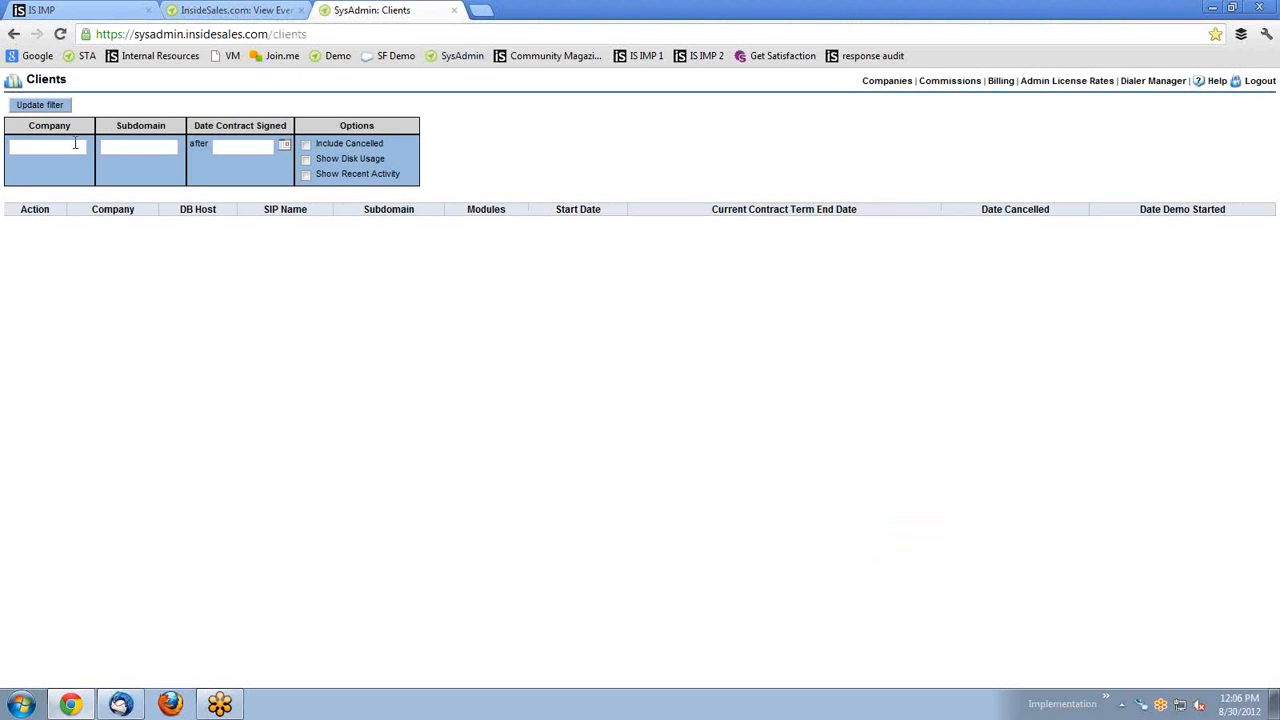
type("a")
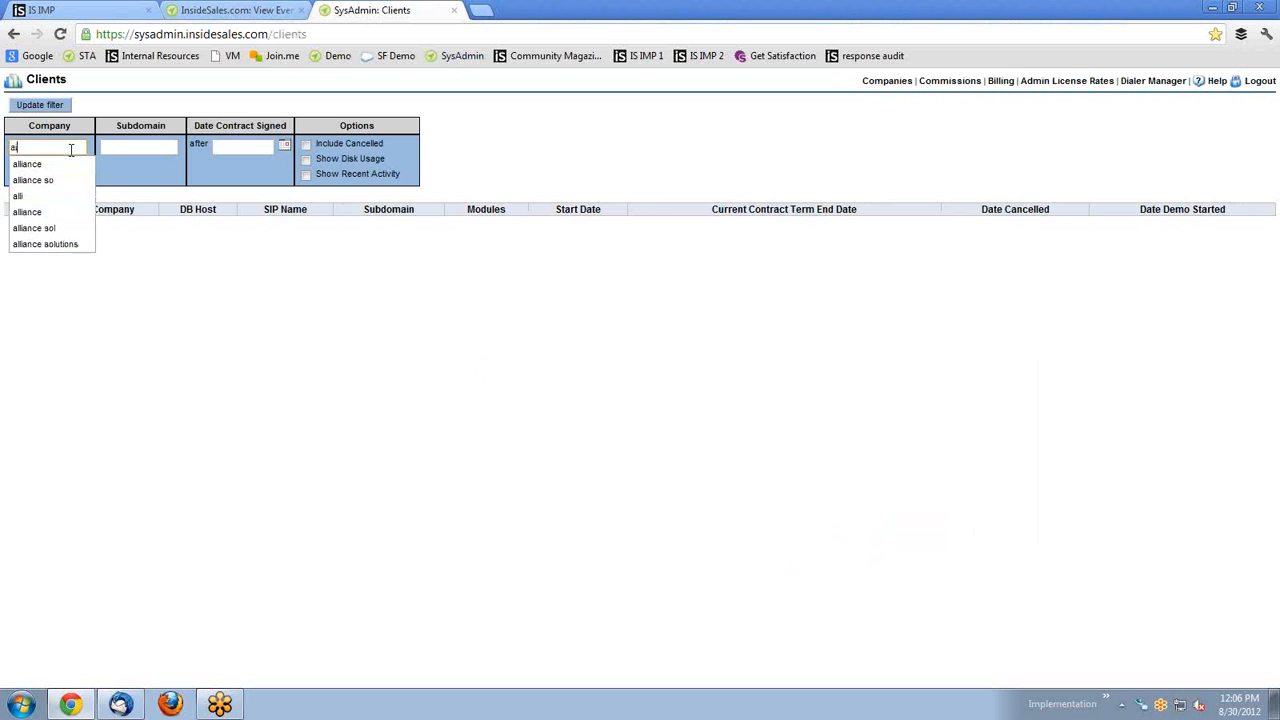
type("lliance")
key("Return")
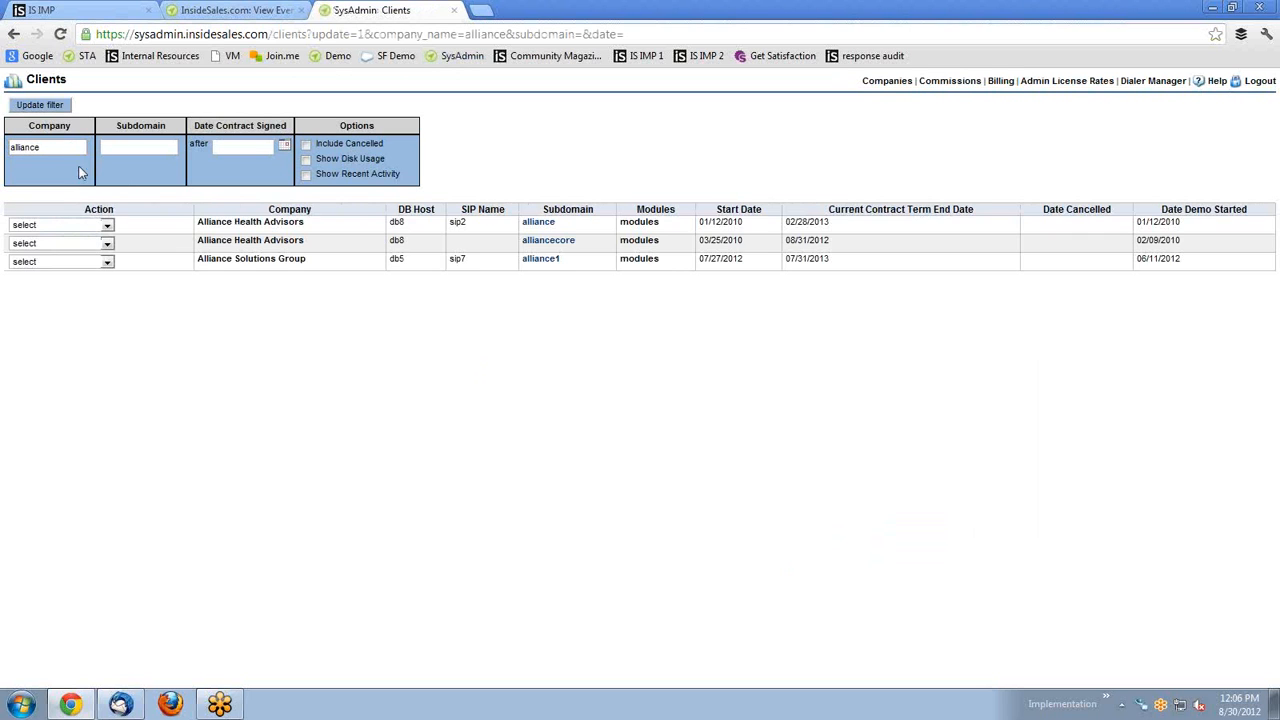
left_click(107, 261)
left_click(85, 316)
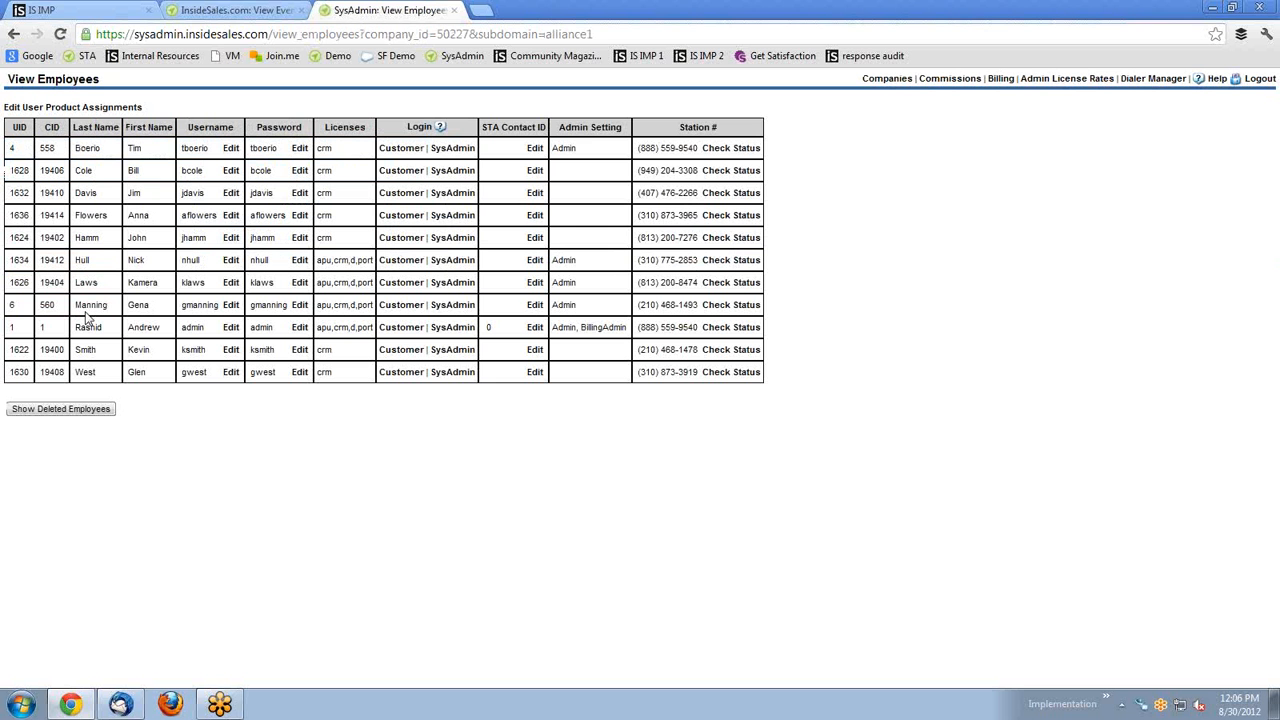
left_click(392, 306)
left_click(526, 10)
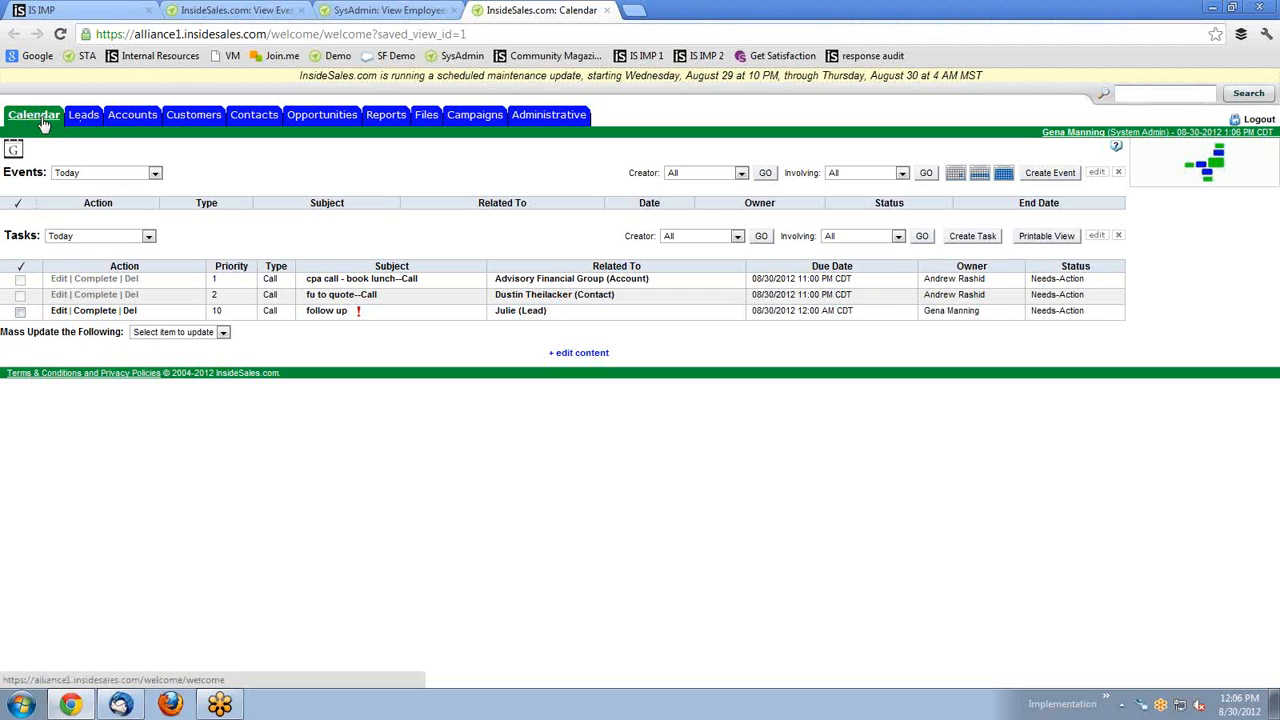
Visit Accounts, then open a blank Add Event form dated 08/31/2012 at 01:30 PM.
left_click(142, 120)
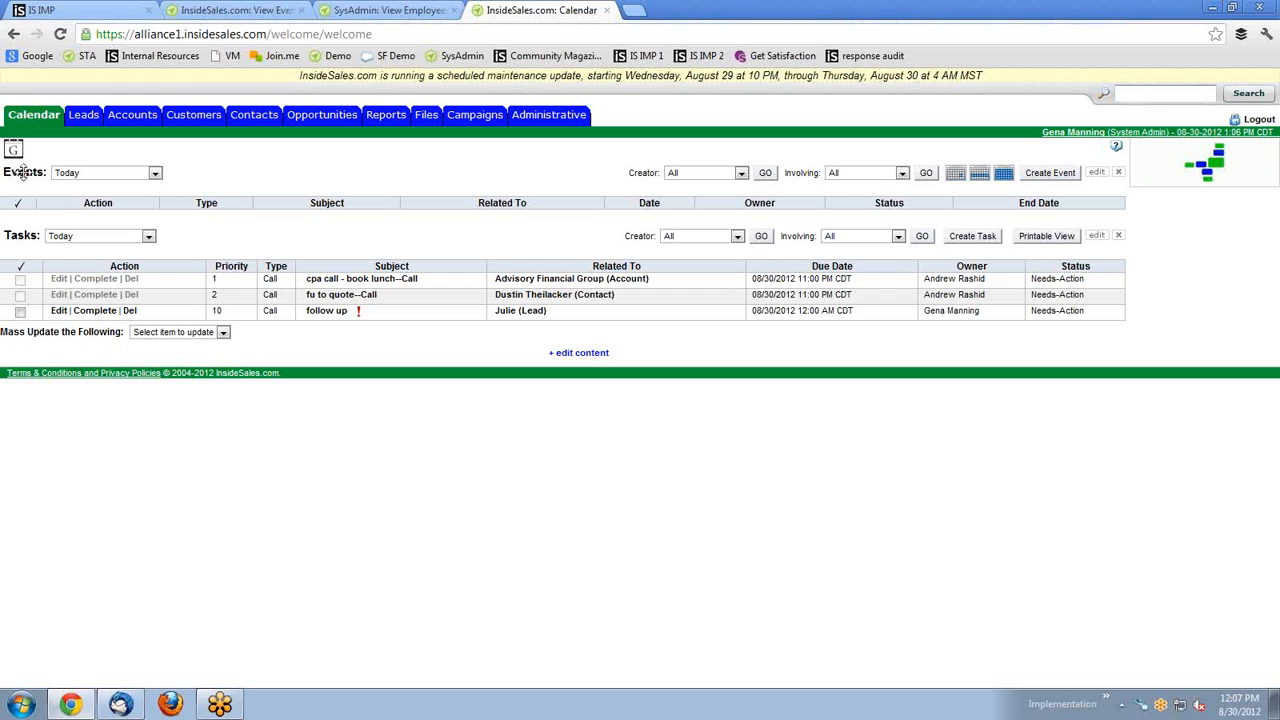
left_click(1046, 178)
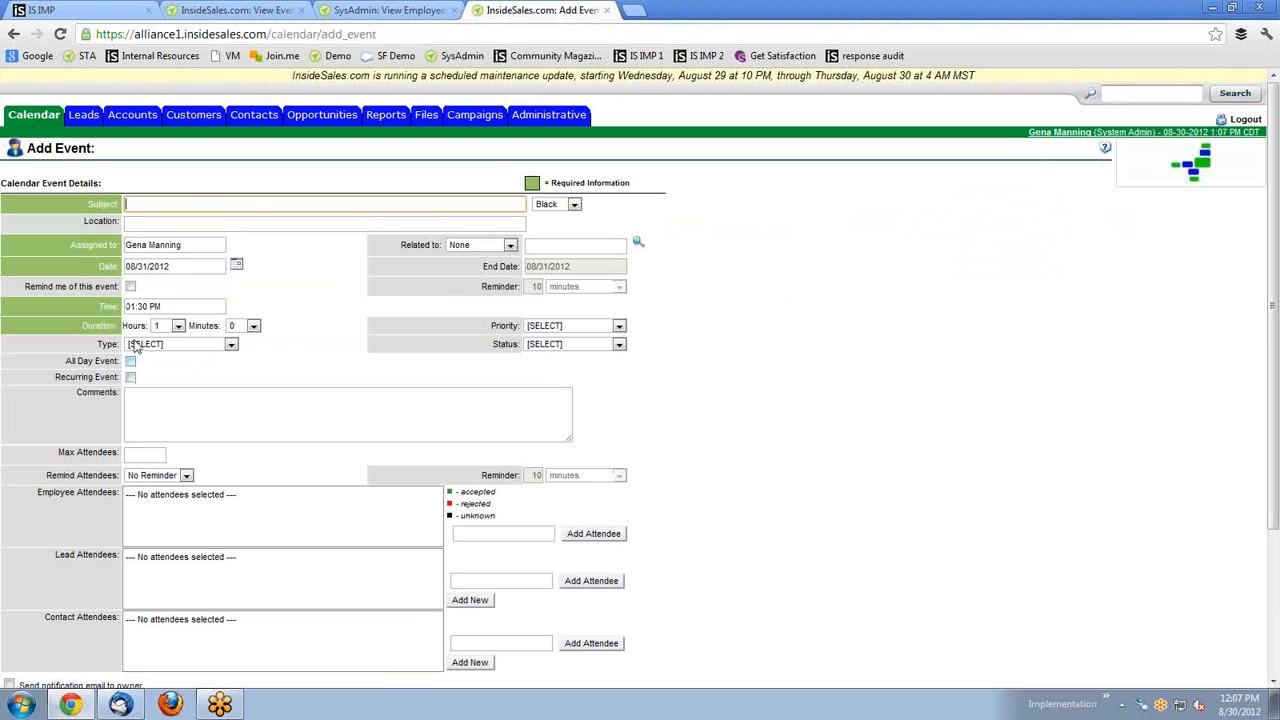
Enter 'Test' as the event subject, keeping the 08/31/2012 01:30 PM date and time.
left_click_drag(86, 206, 120, 208)
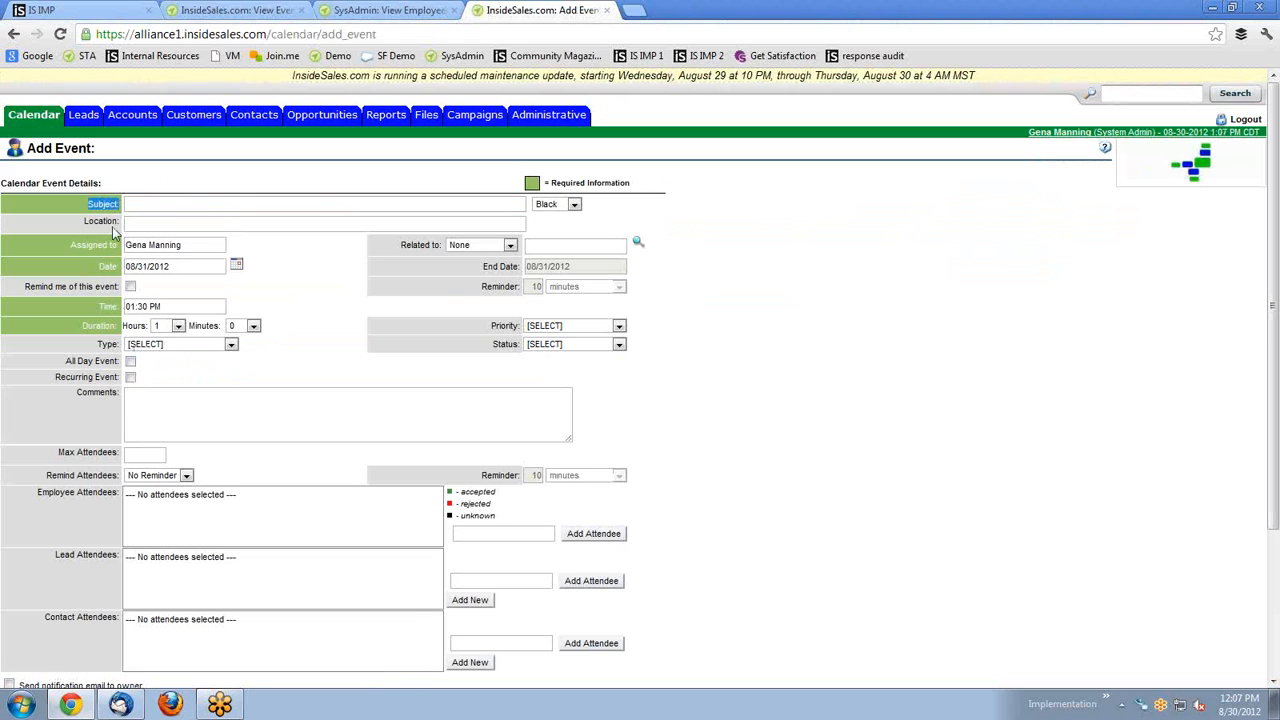
left_click_drag(73, 250, 116, 269)
left_click(156, 205)
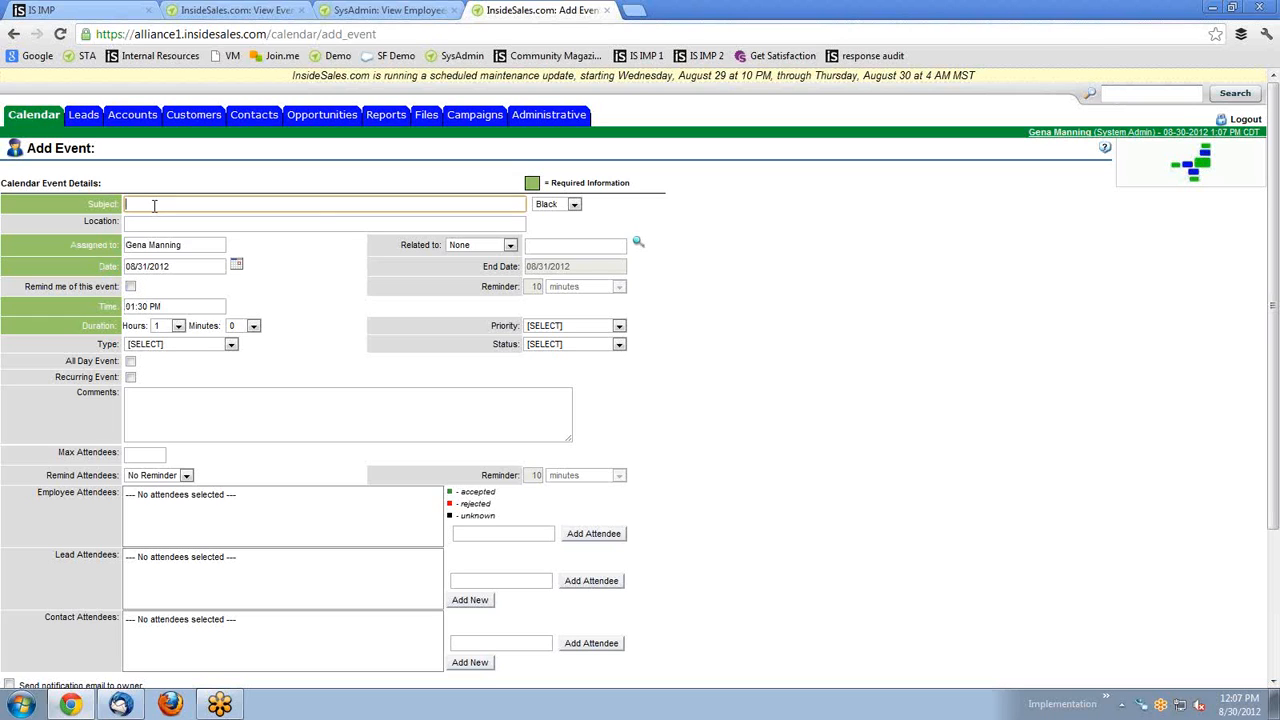
type("Test")
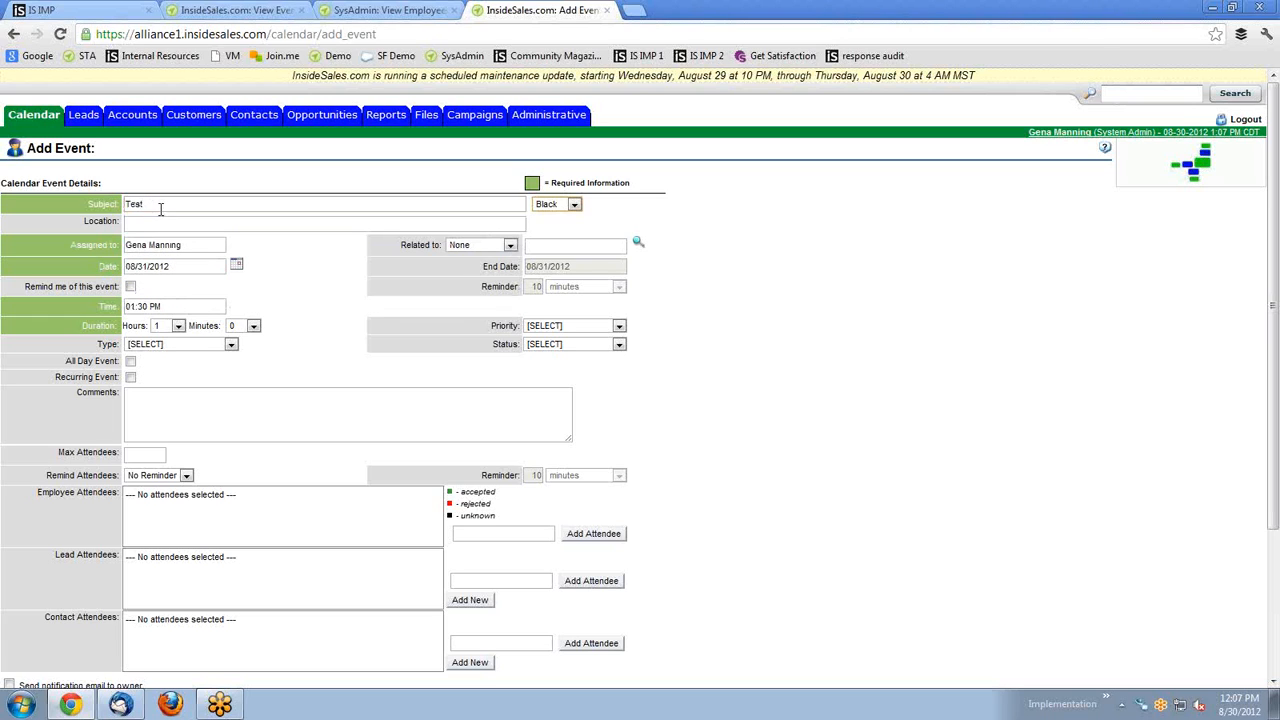
left_click(185, 270)
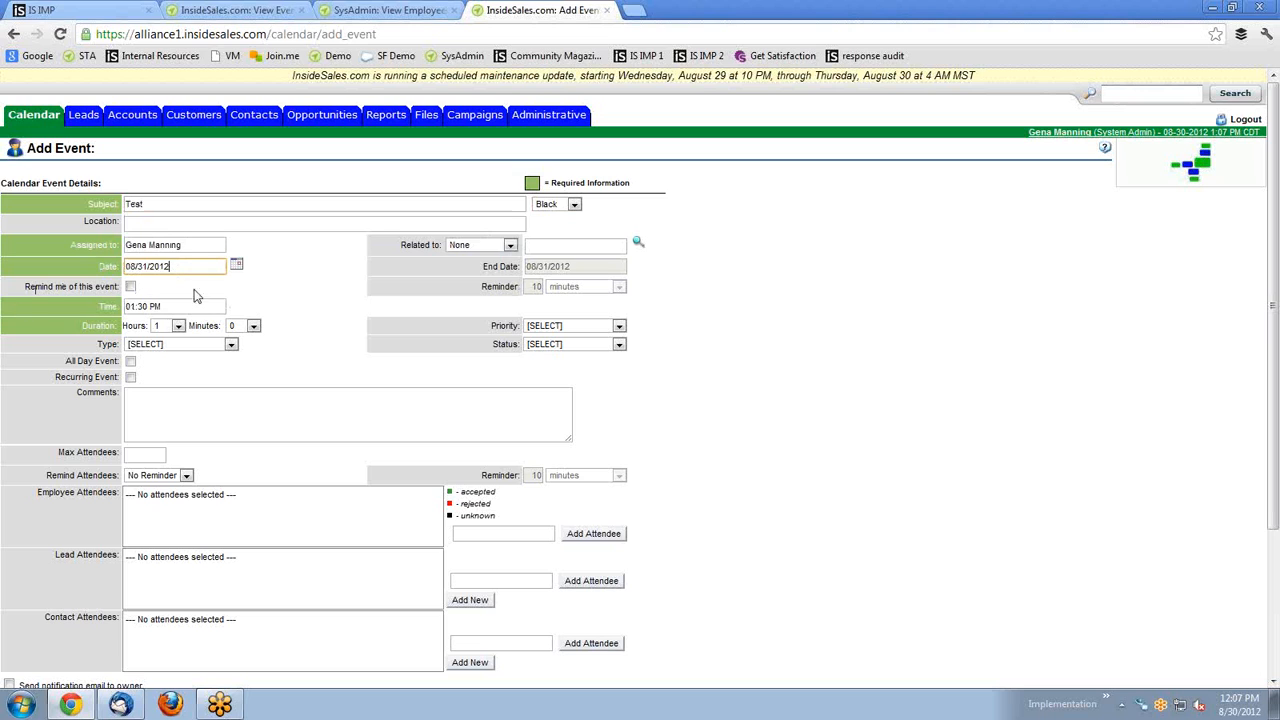
left_click_drag(79, 330, 114, 327)
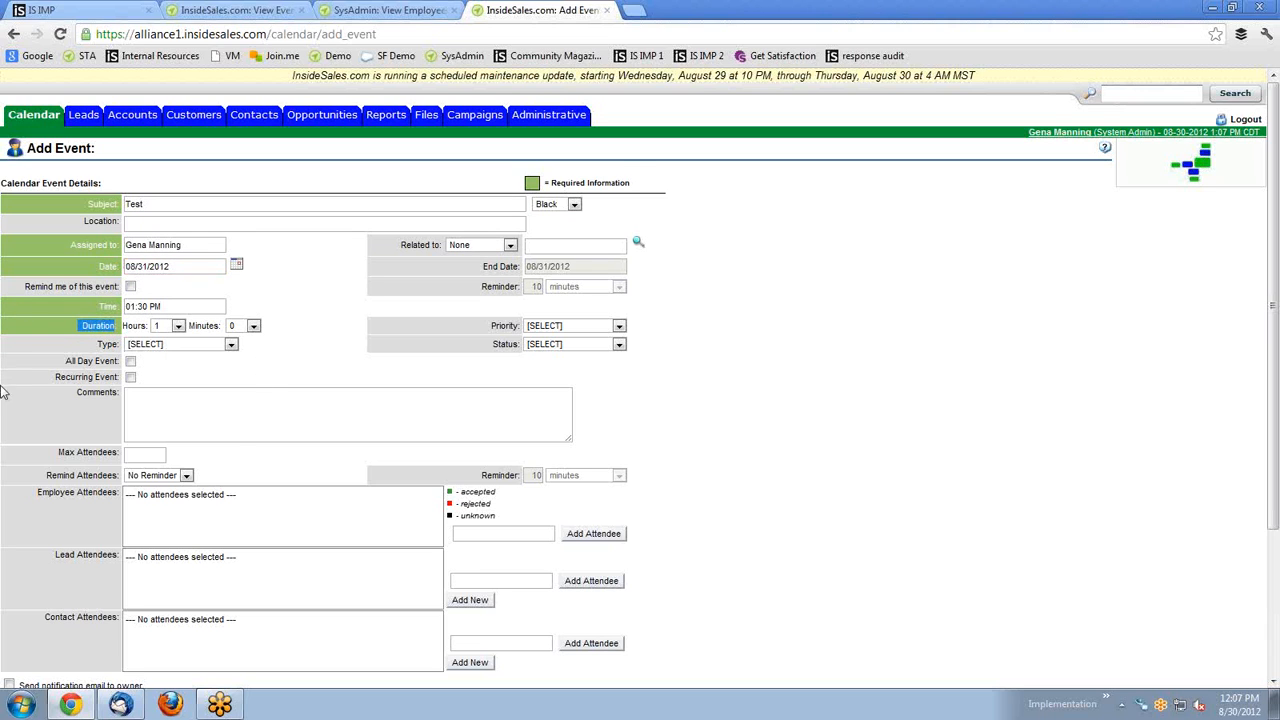
scroll(180, 340, "down", 1)
scroll(178, 335, "down", 1)
left_click(163, 276)
scroll(180, 265, "up", 2)
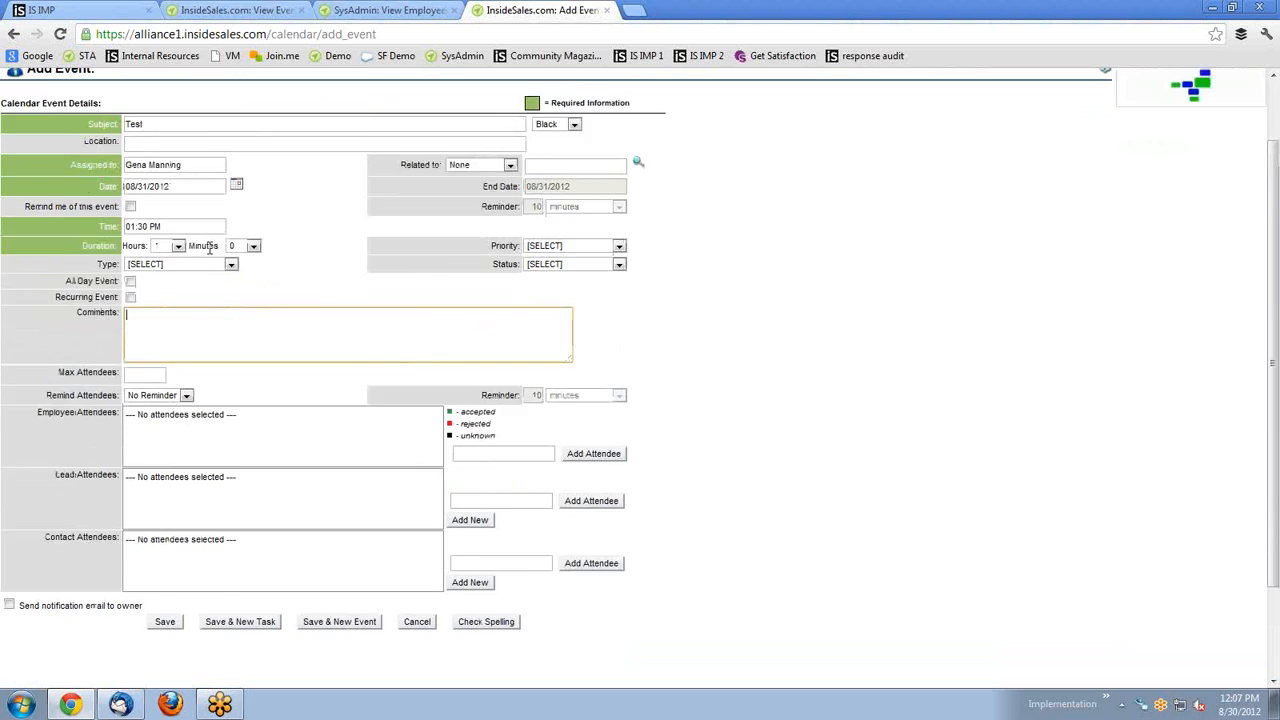
left_click(226, 506)
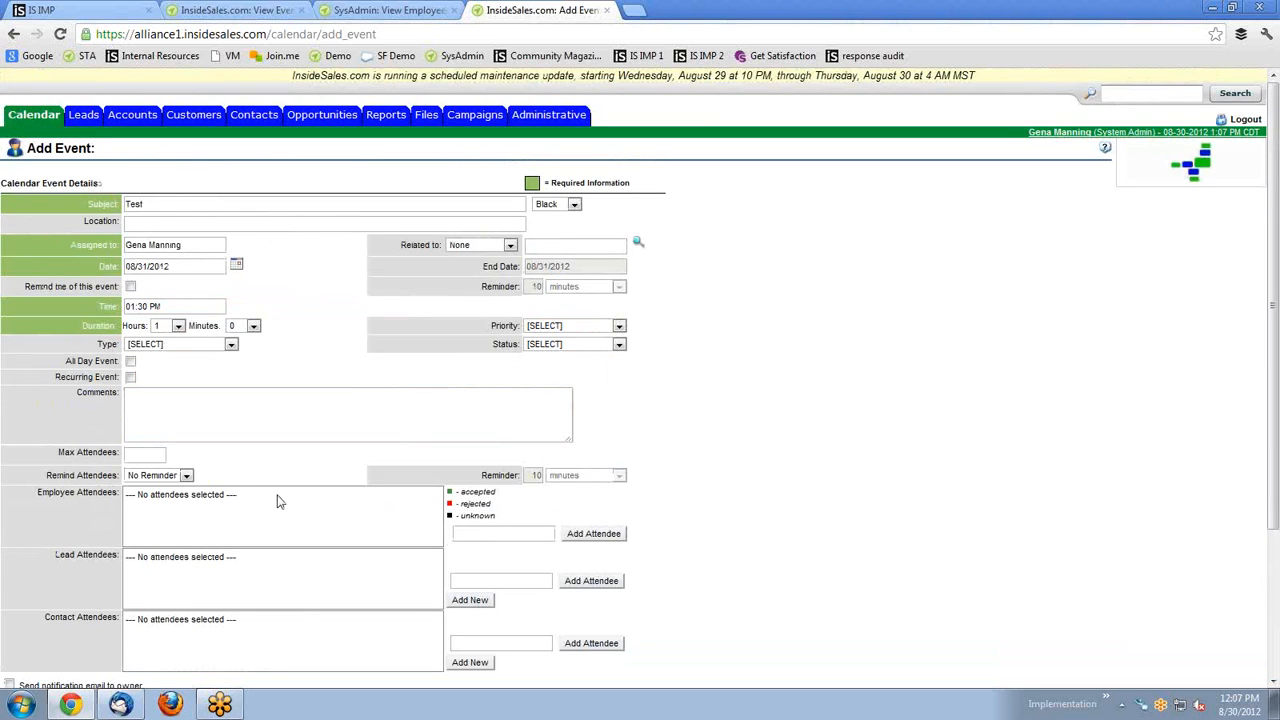
Search for an employee, add them as an attendee, and save the event.
left_click(482, 536)
type("tim")
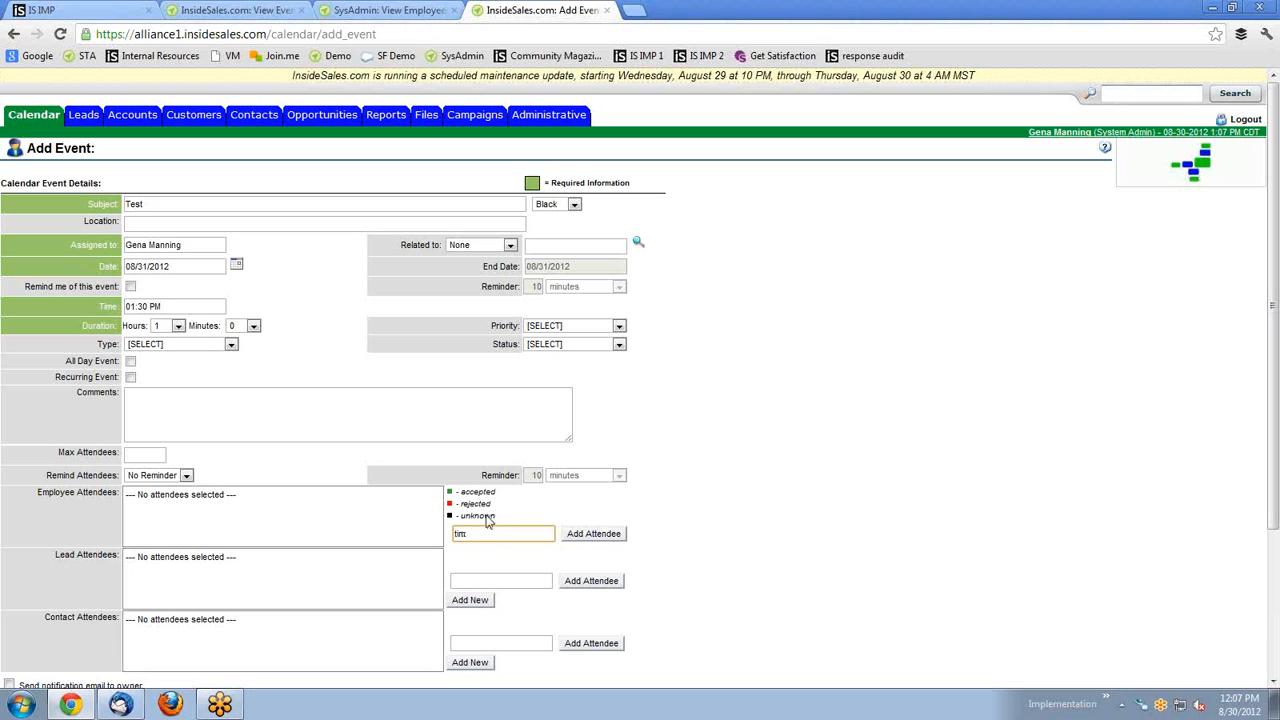
left_click(472, 553)
left_click(606, 534)
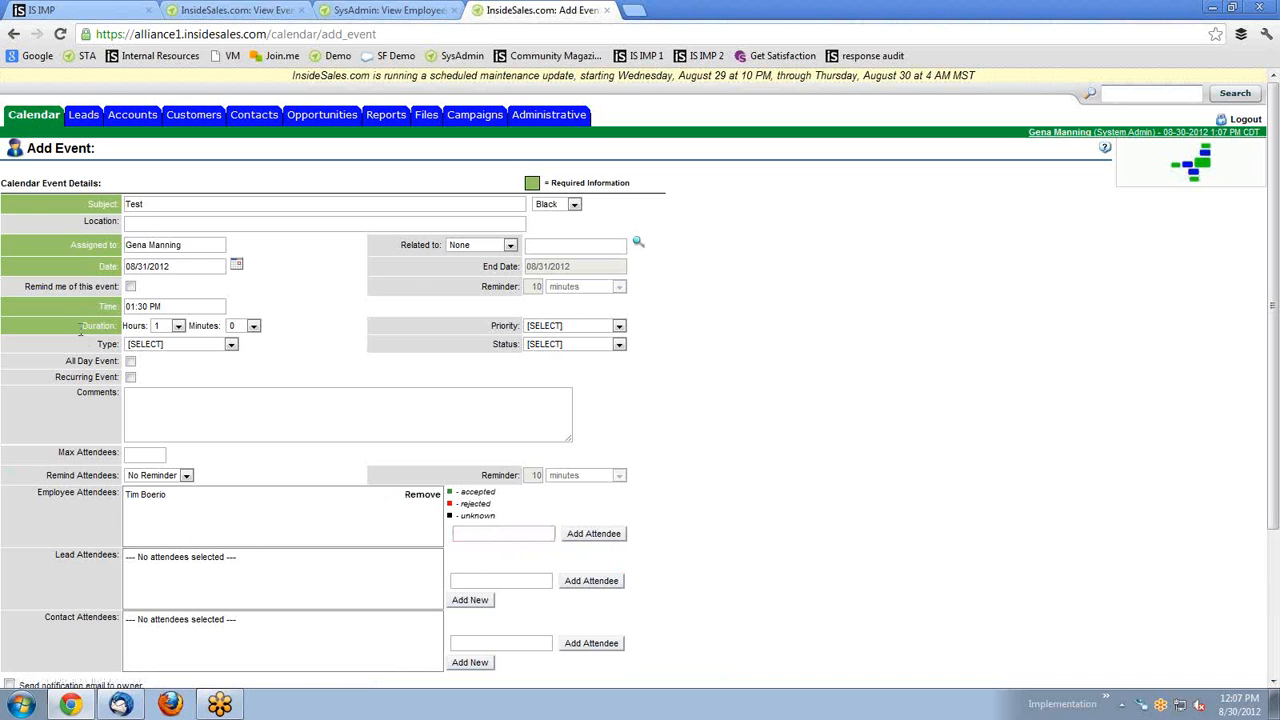
scroll(191, 414, "down", 2)
scroll(255, 300, "up", 2)
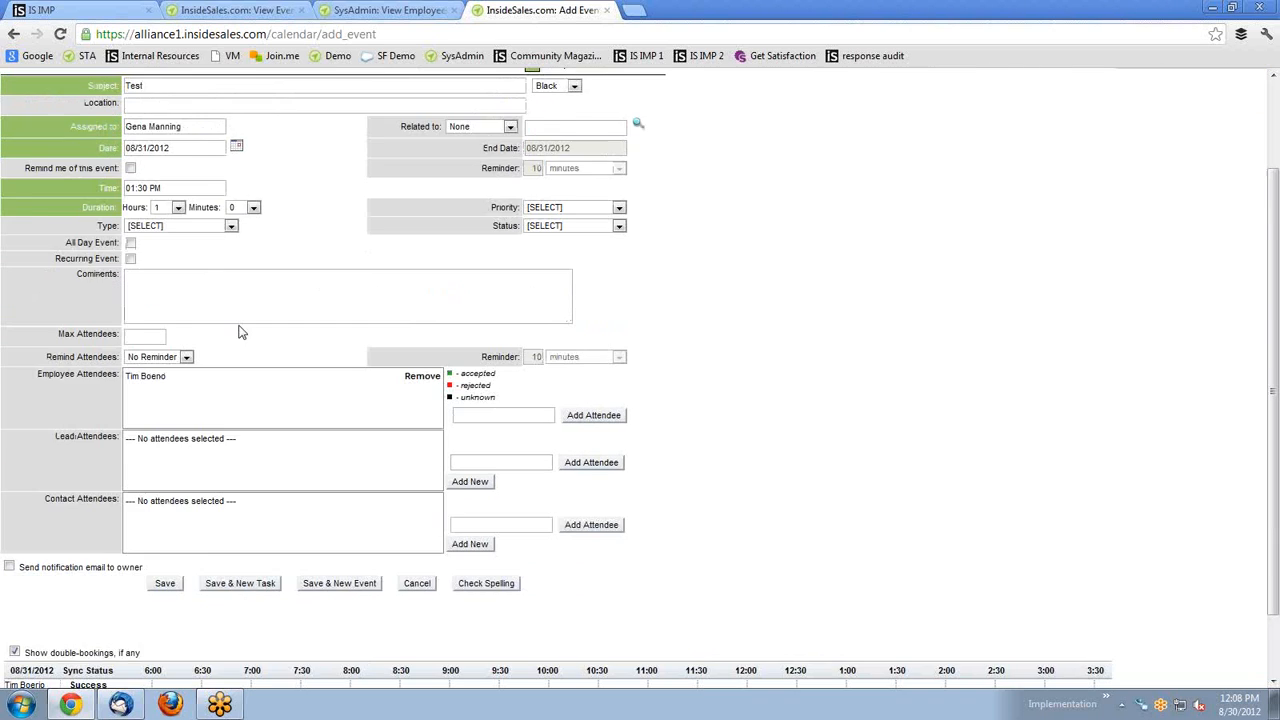
scroll(231, 203, "down", 2)
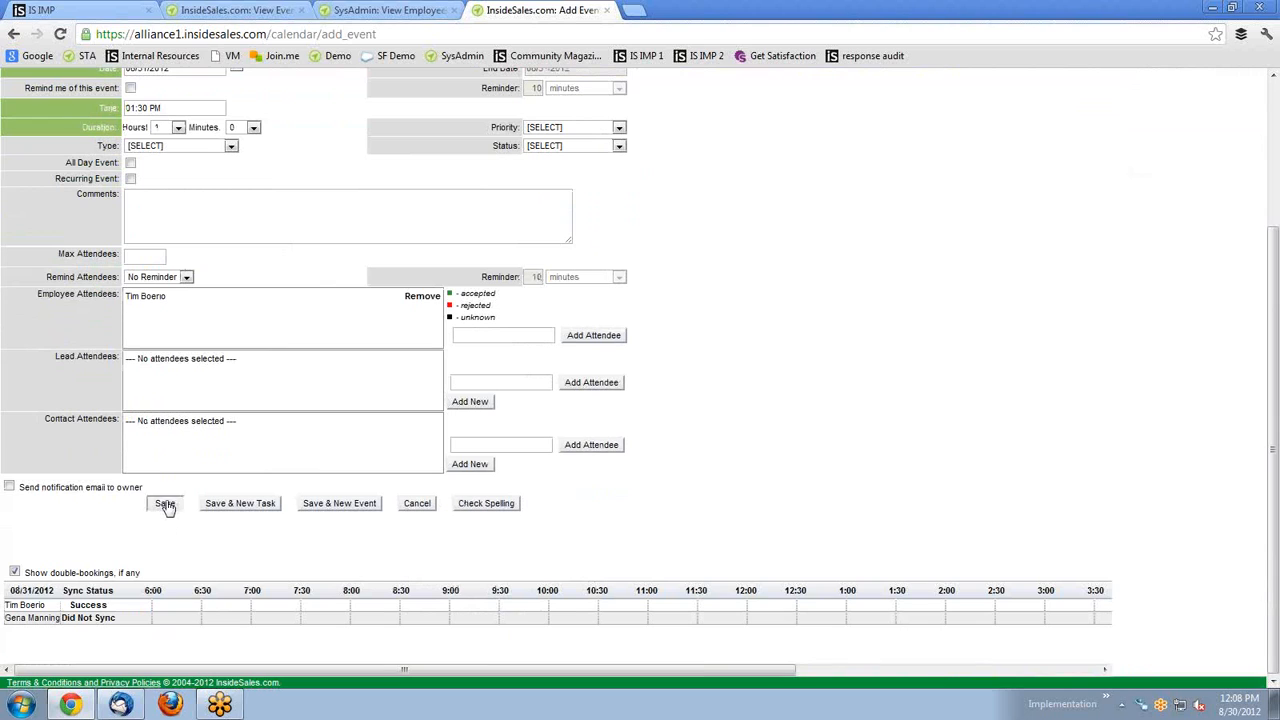
left_click(165, 503)
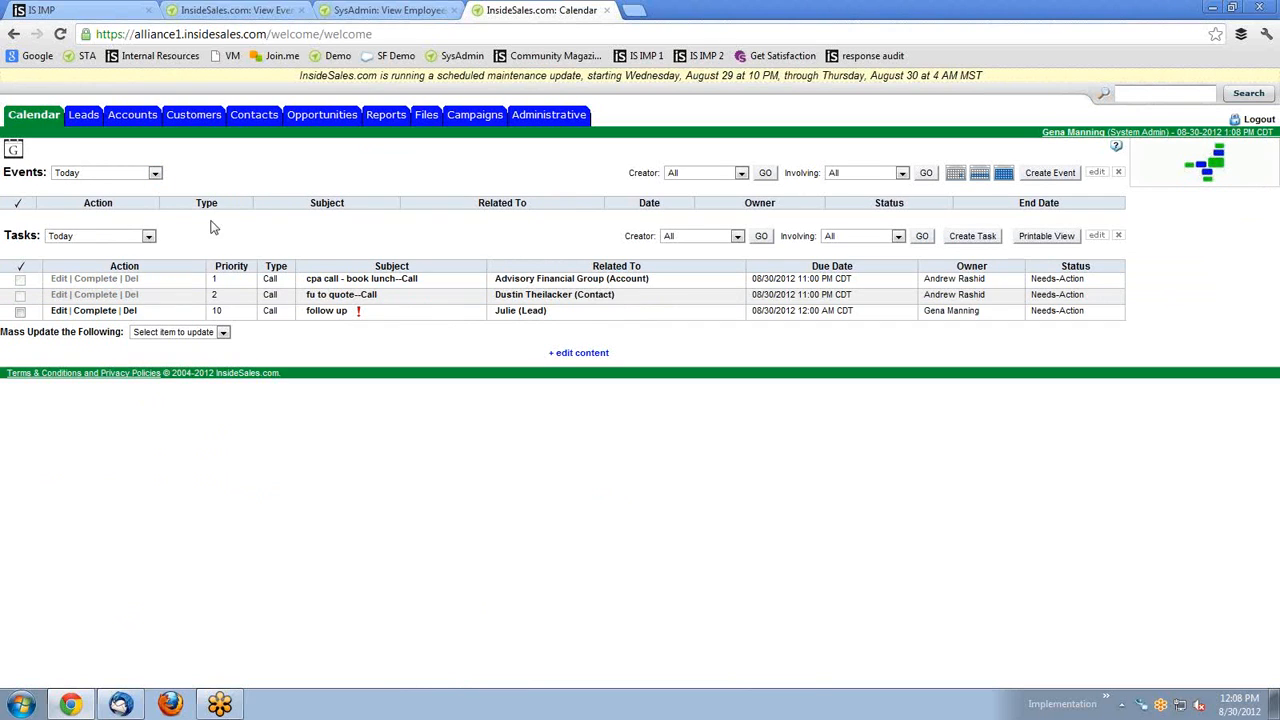
Switch the Events list from Today to All Open to show every open event.
left_click(88, 175)
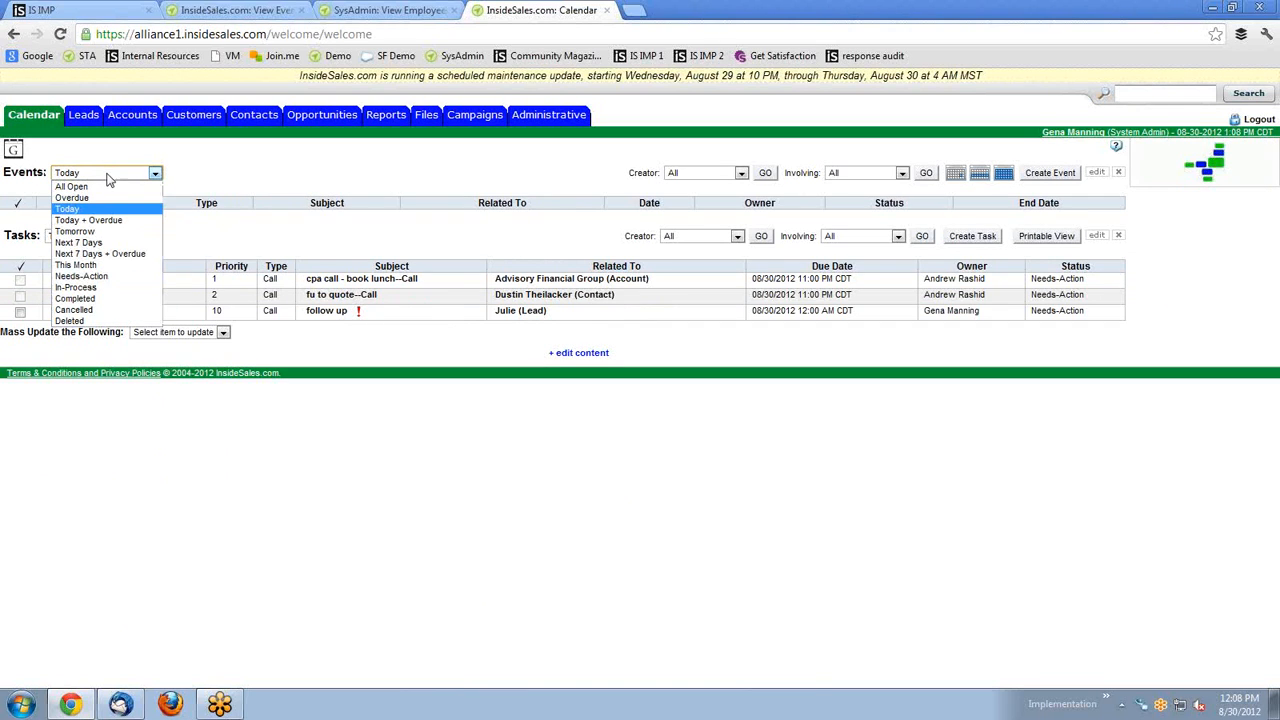
left_click(118, 186)
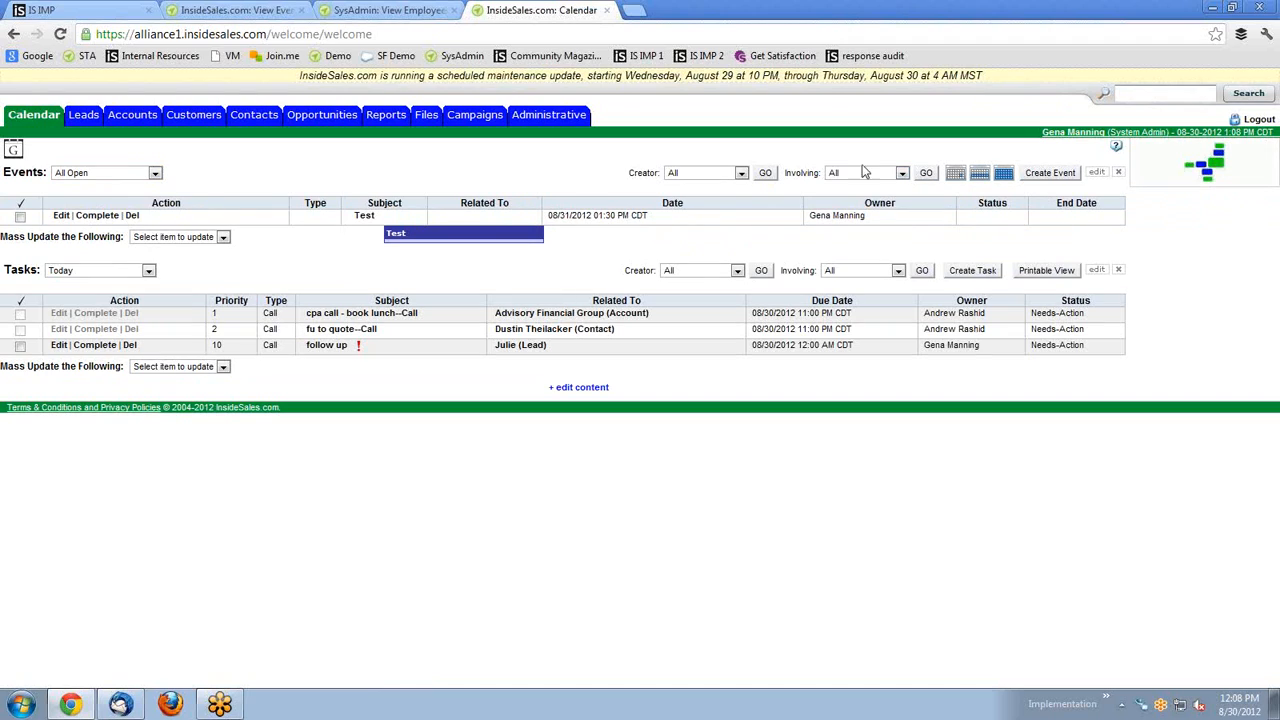
left_click_drag(822, 173, 789, 177)
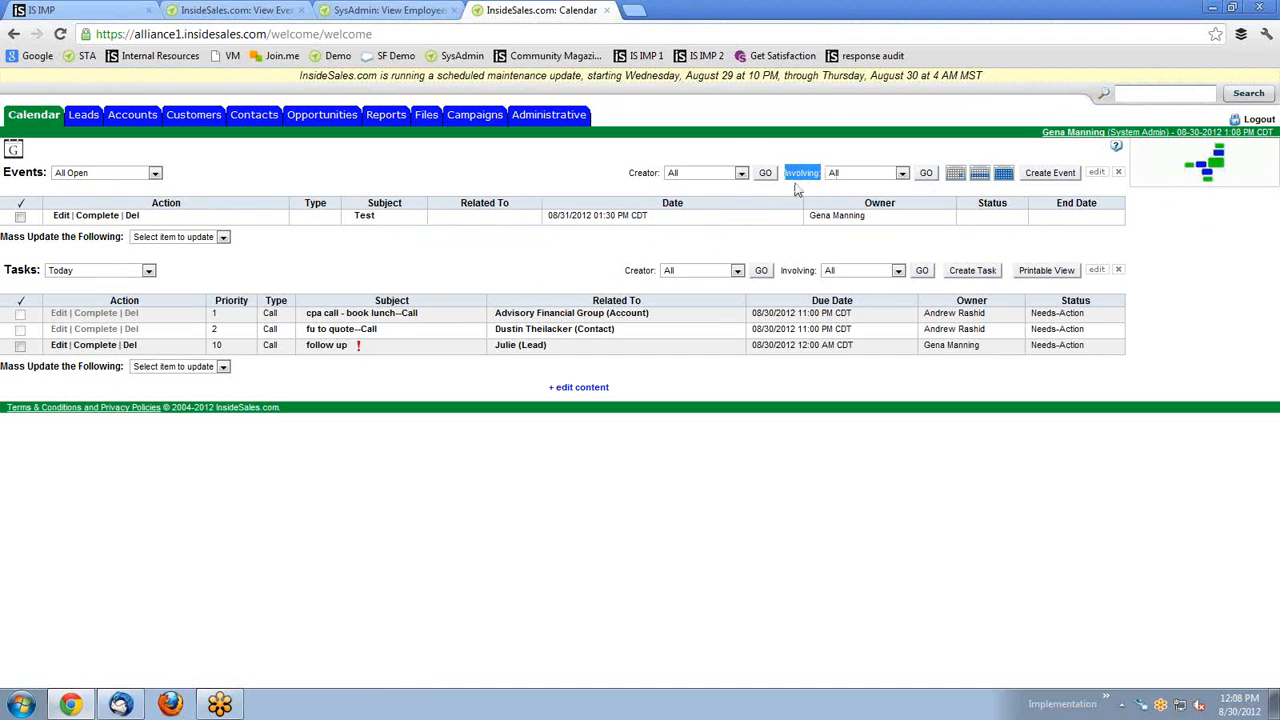
left_click(766, 147)
left_click(956, 176)
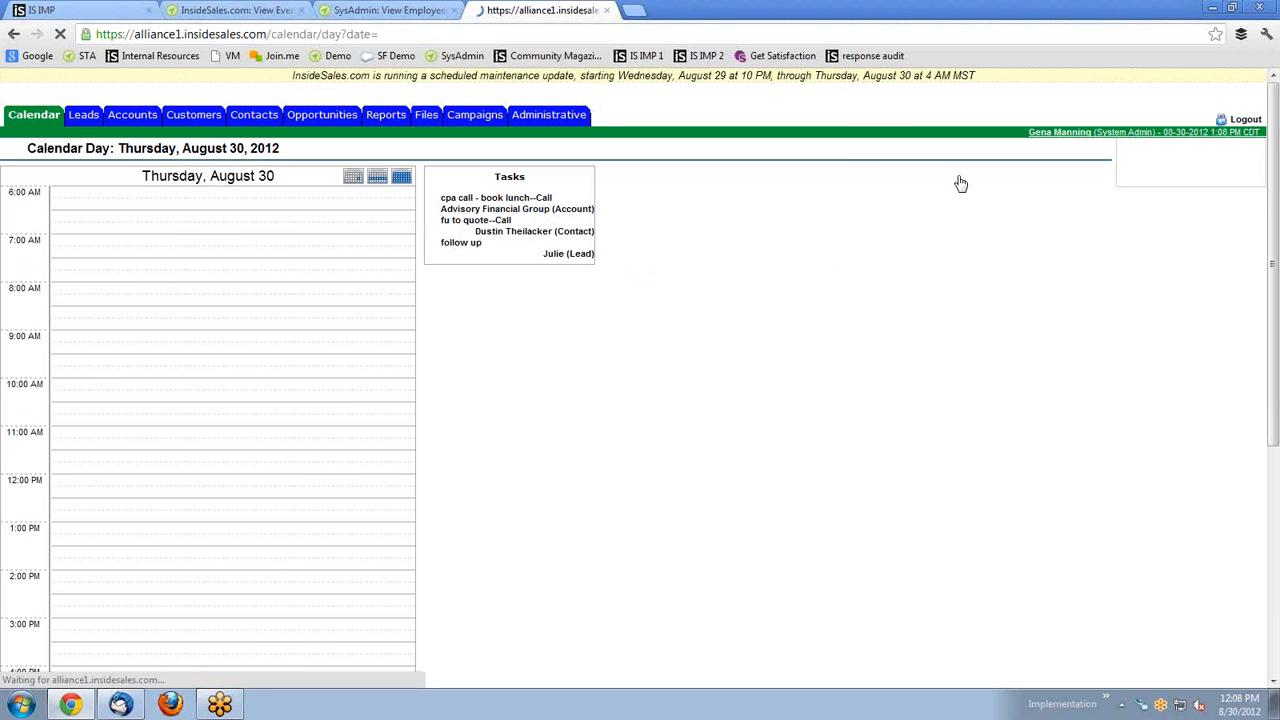
scroll(320, 270, "down", 5)
scroll(320, 270, "up", 5)
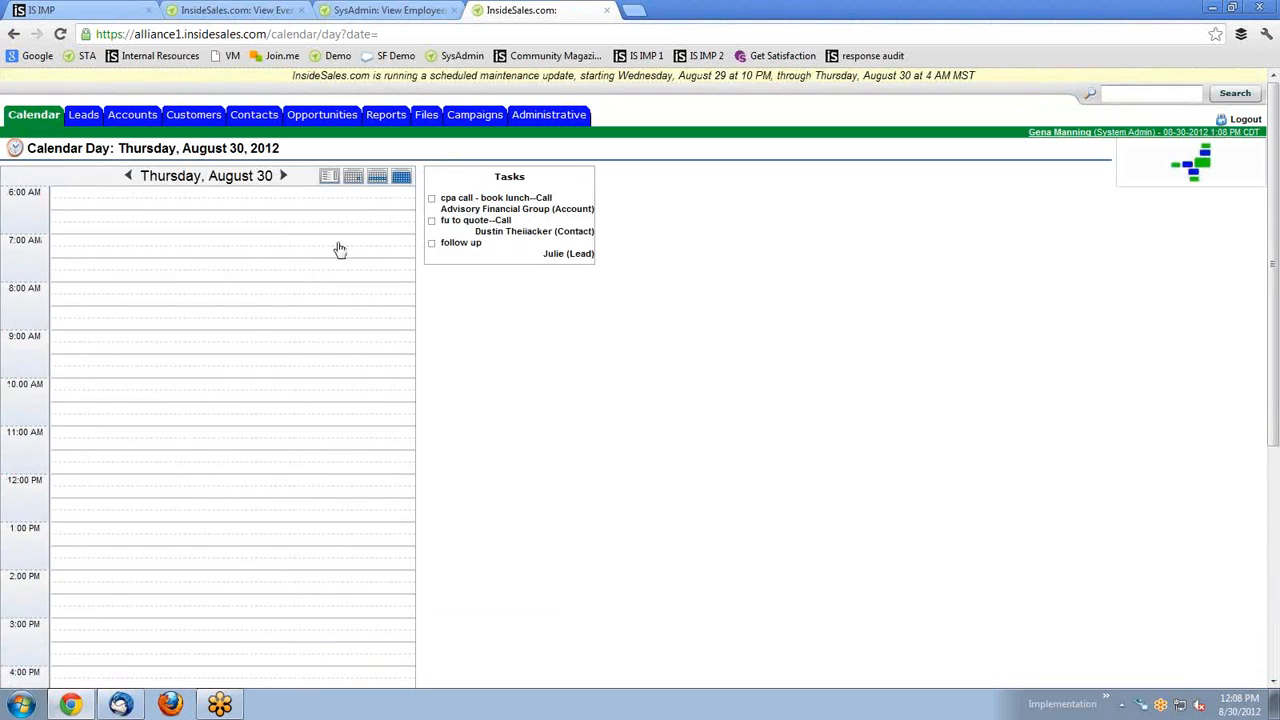
left_click(378, 178)
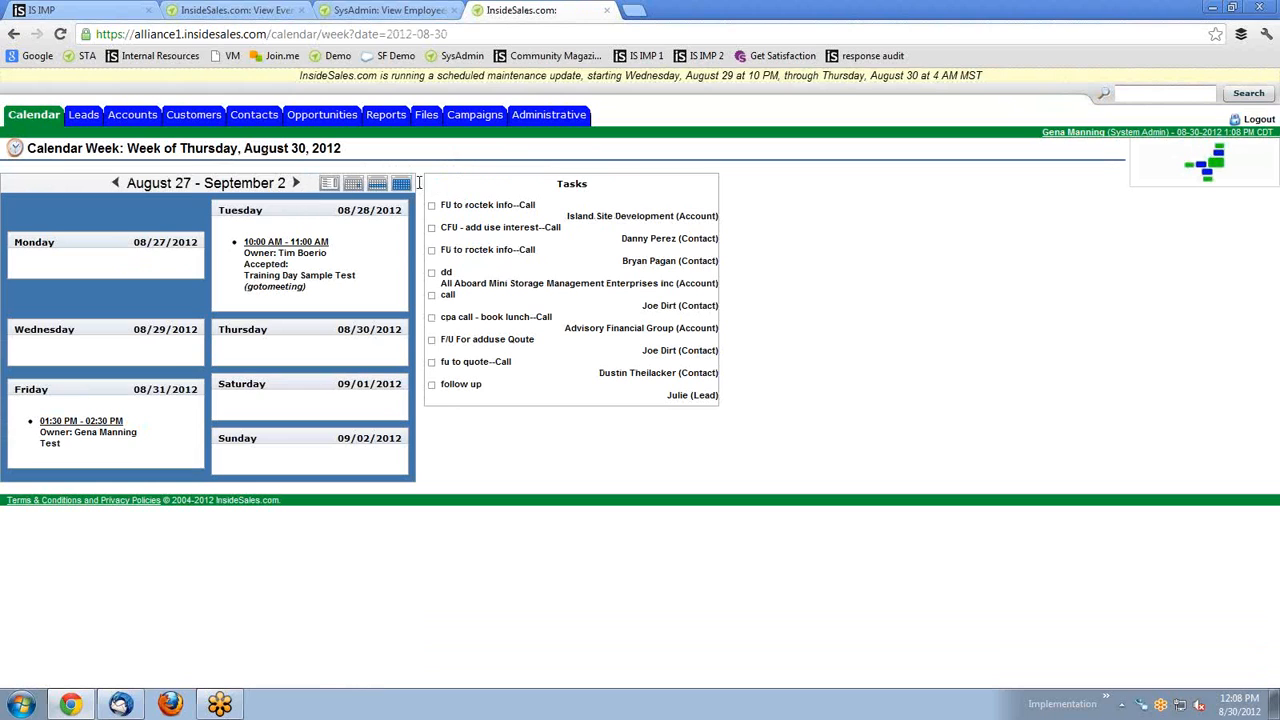
left_click(402, 185)
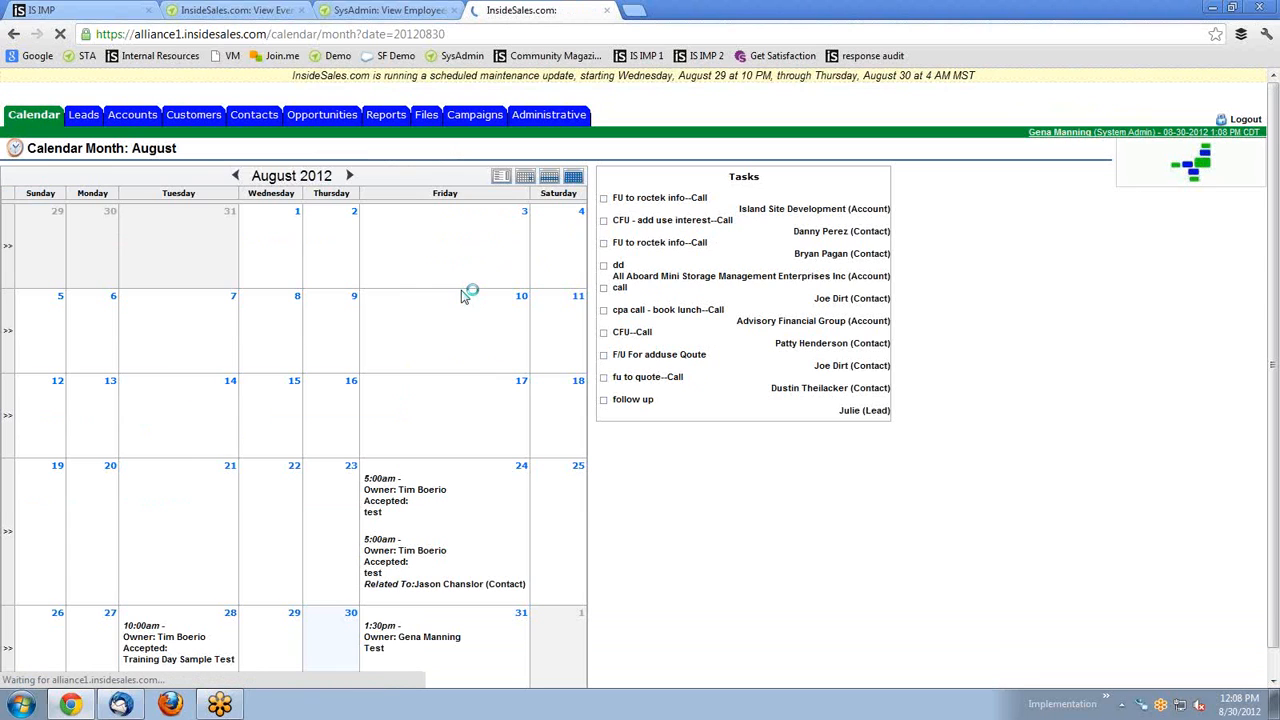
left_click(502, 180)
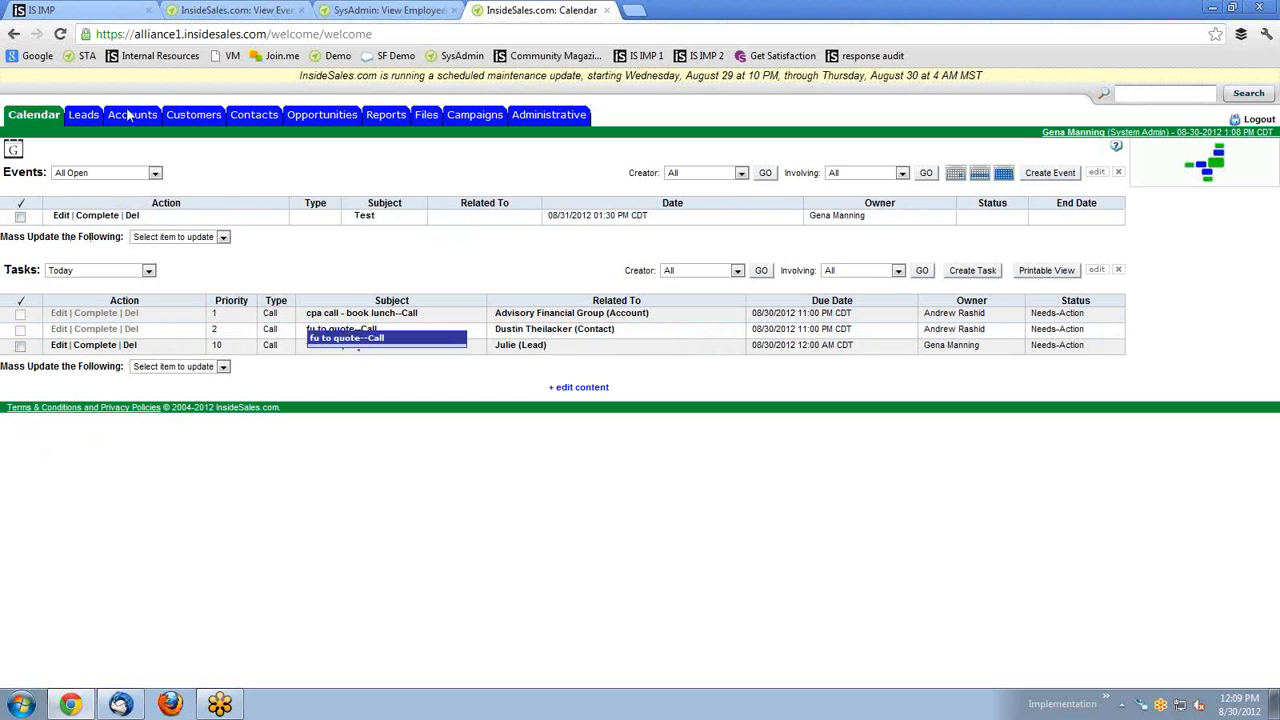
left_click(14, 152)
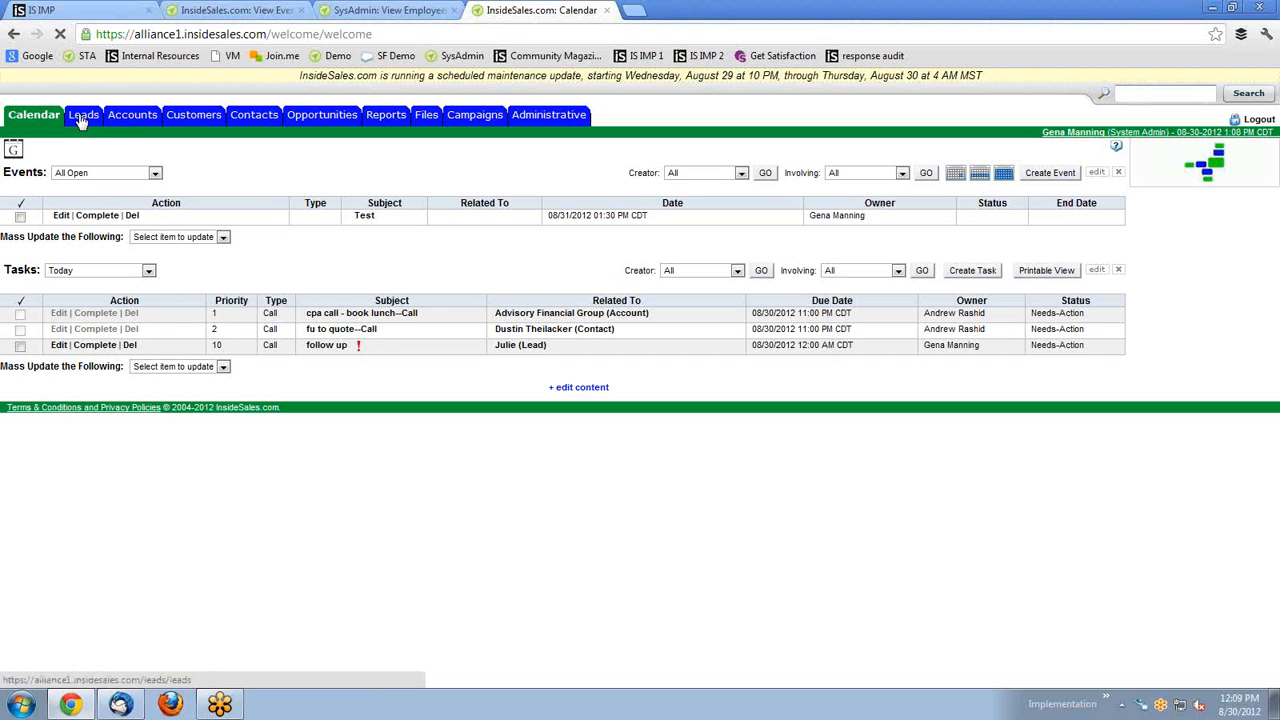
Browse the Leads section, then the Accounts section.
left_click(83, 116)
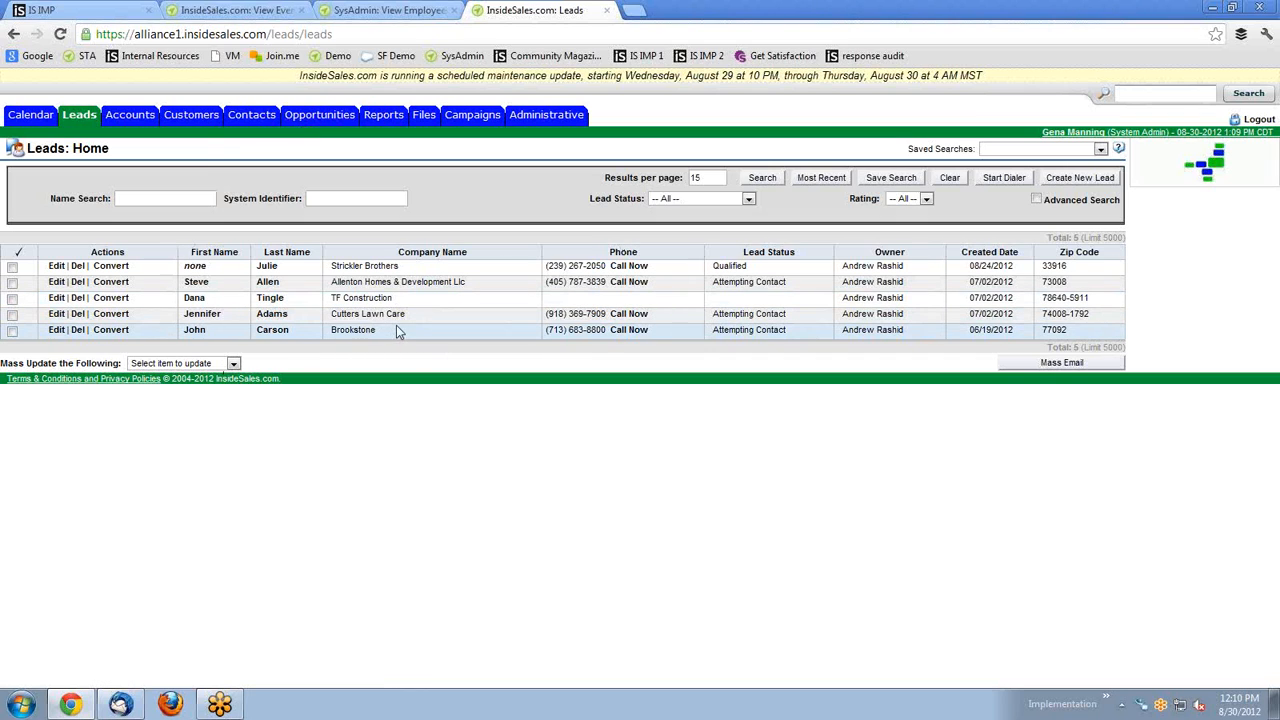
left_click(140, 118)
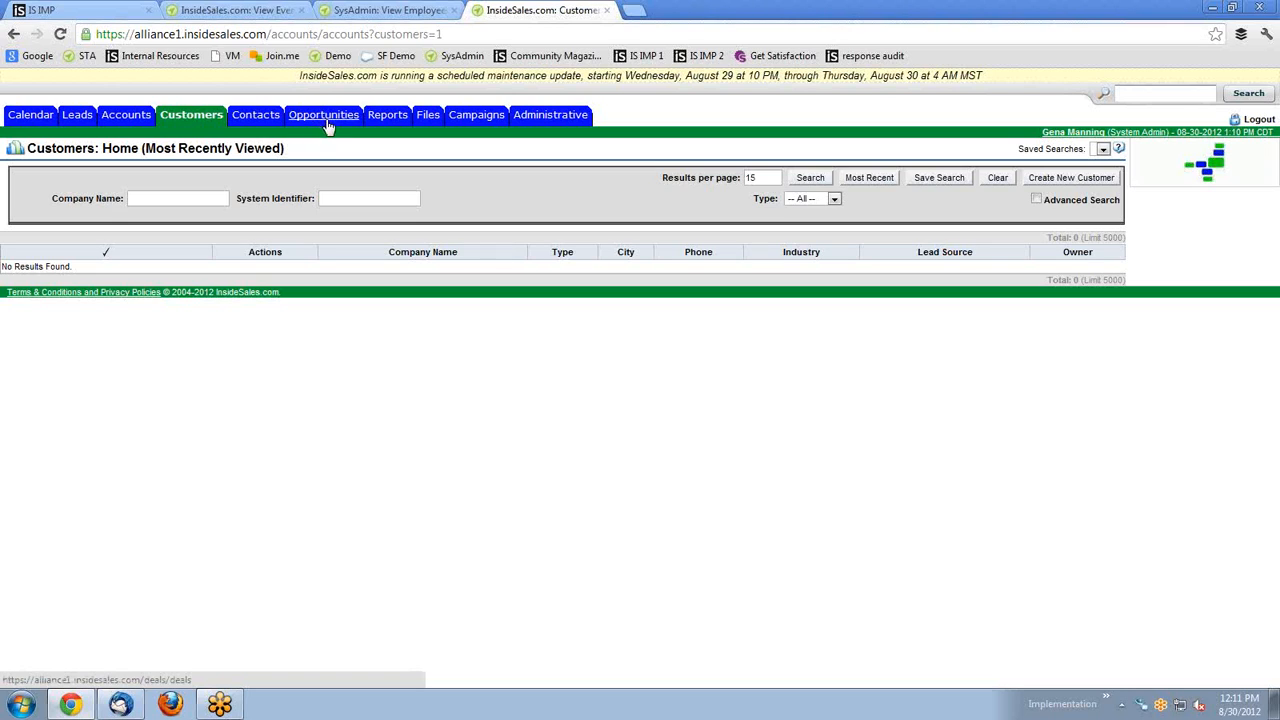
Show the Leads list of five leads and place the caret in Name Search.
left_click(81, 118)
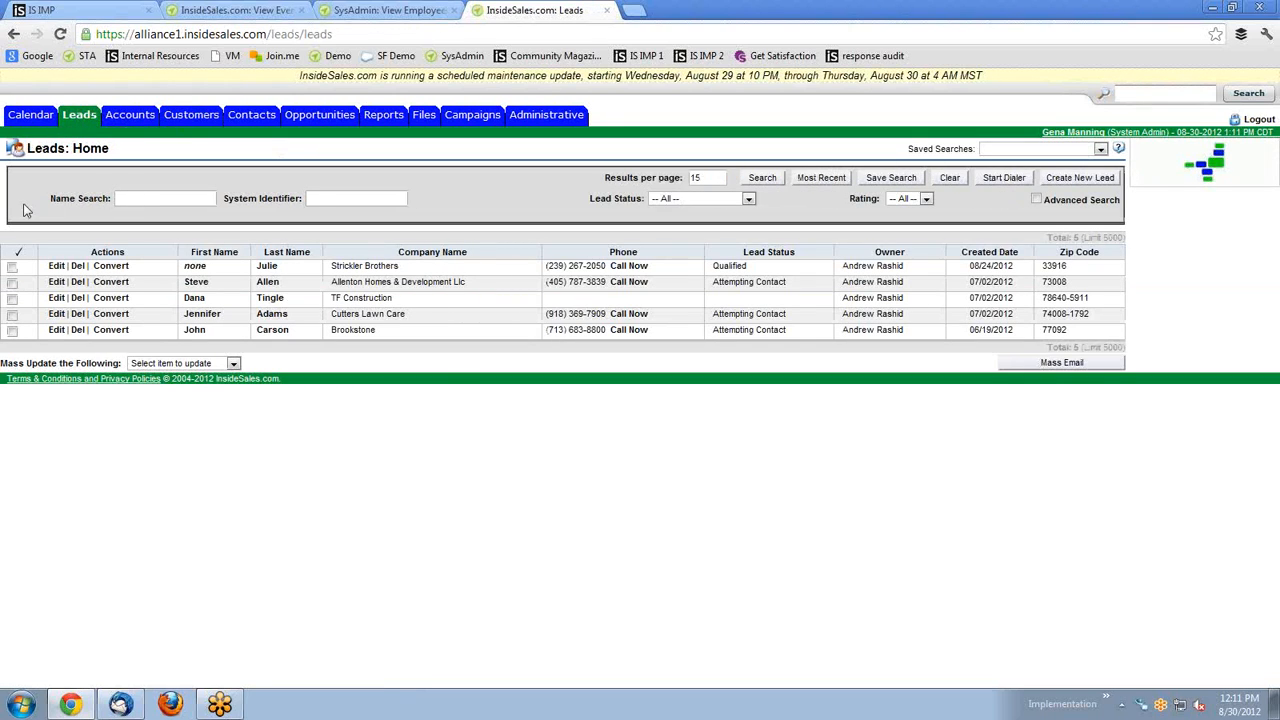
left_click_drag(112, 198, 51, 197)
left_click(138, 198)
left_click(288, 198)
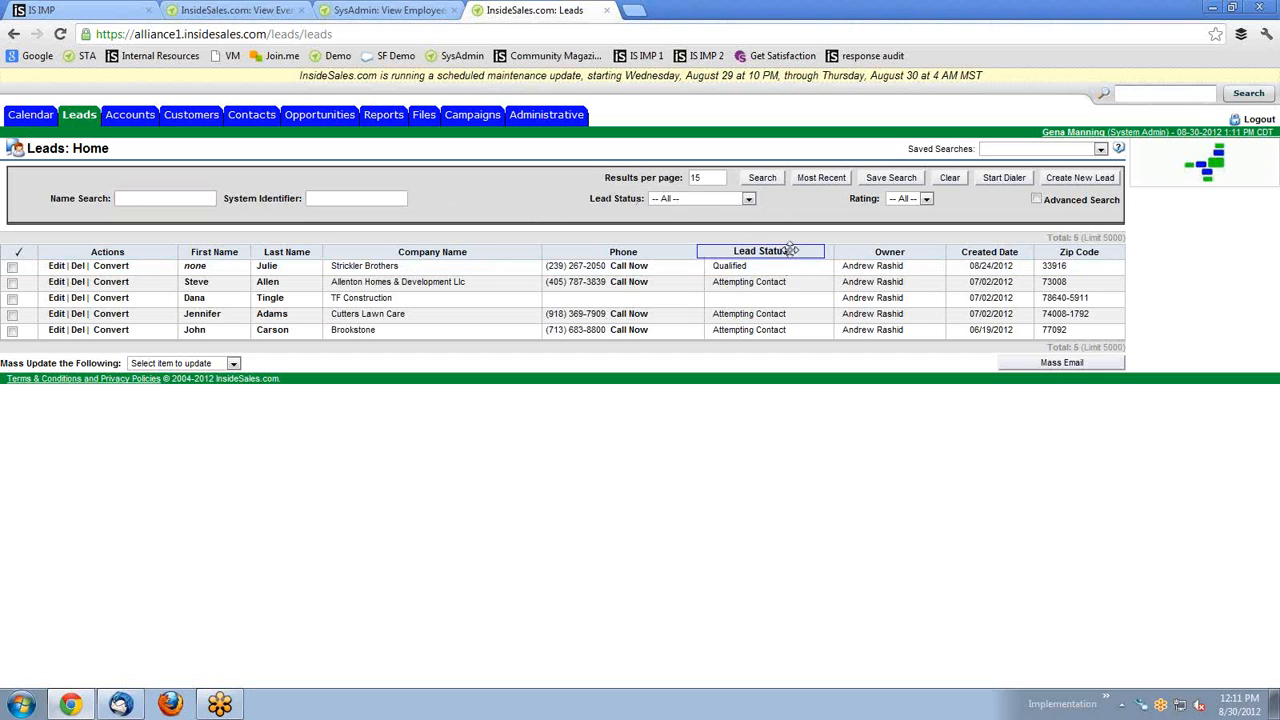
Search leads by name 't', leaving Lead Status unchanged, to get 20 matches.
left_click(748, 199)
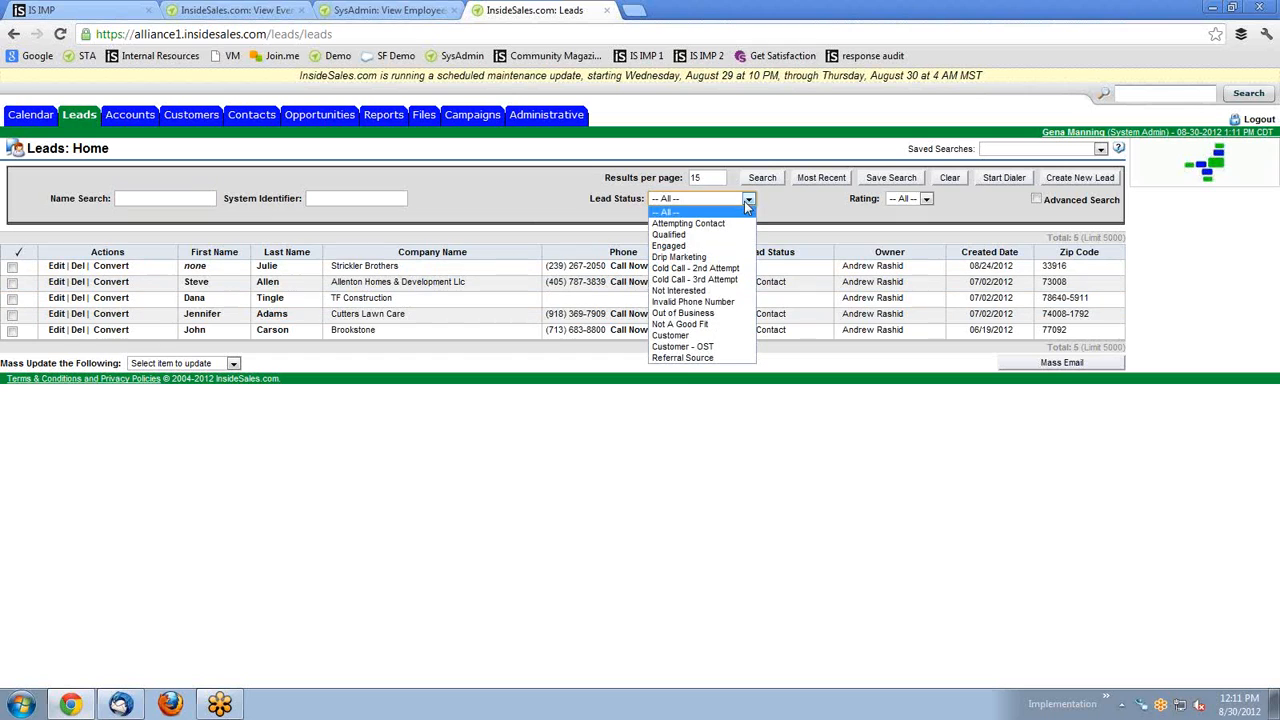
left_click(776, 207)
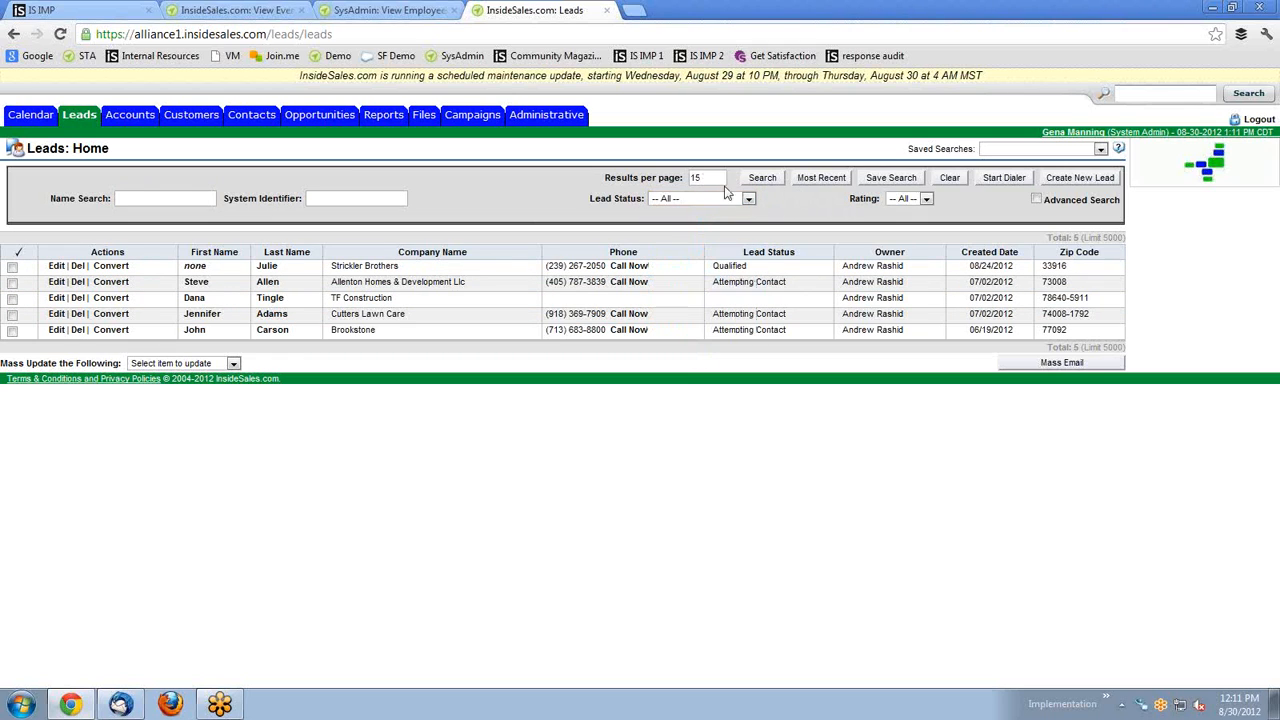
left_click(175, 203)
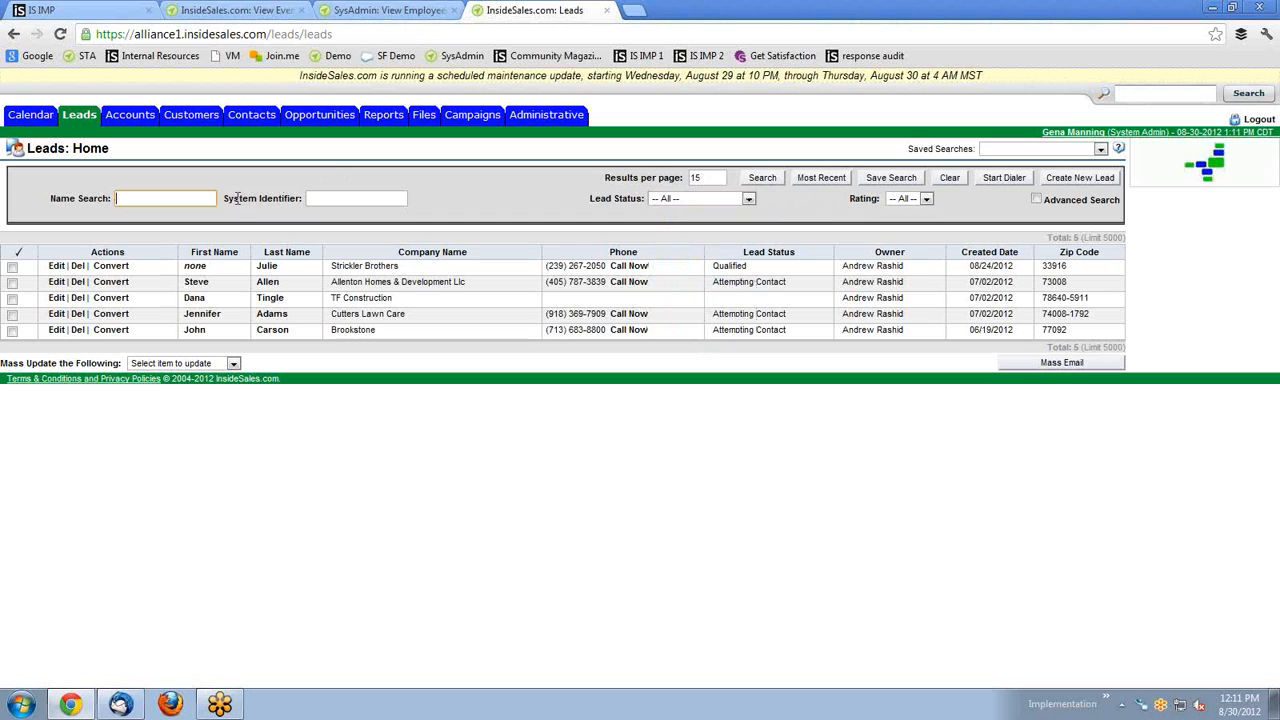
type("tim")
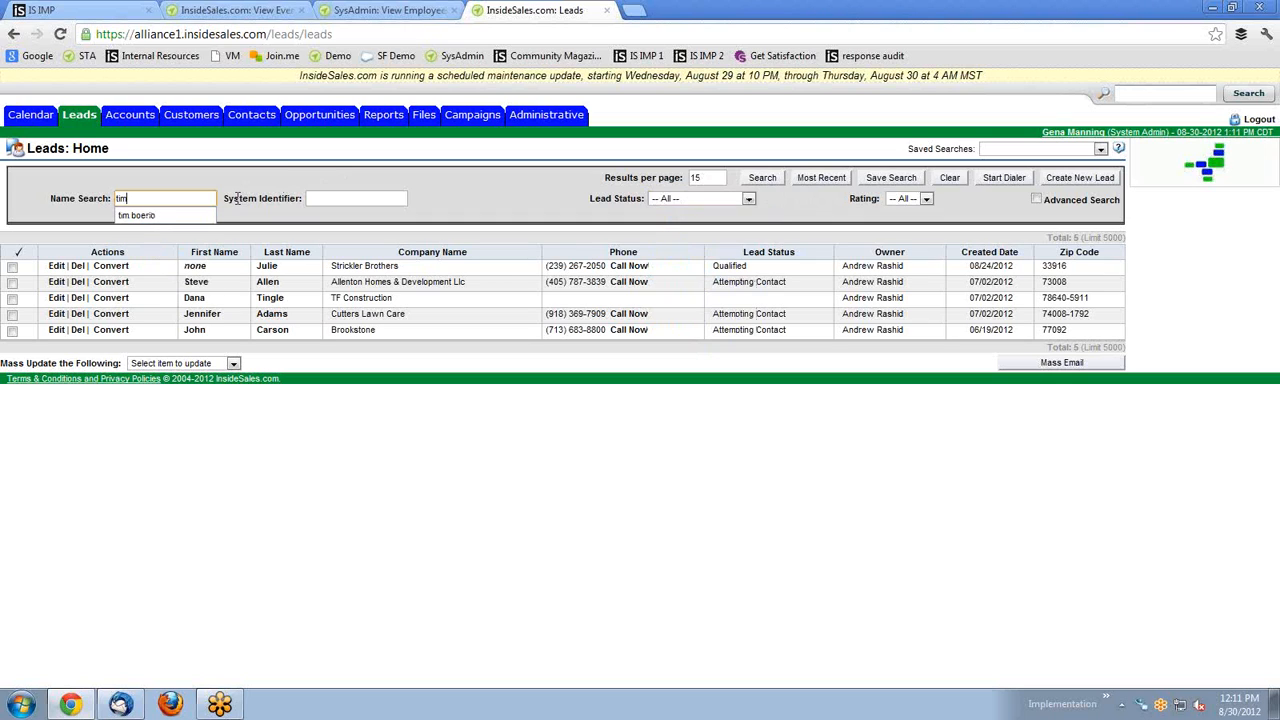
left_click(763, 177)
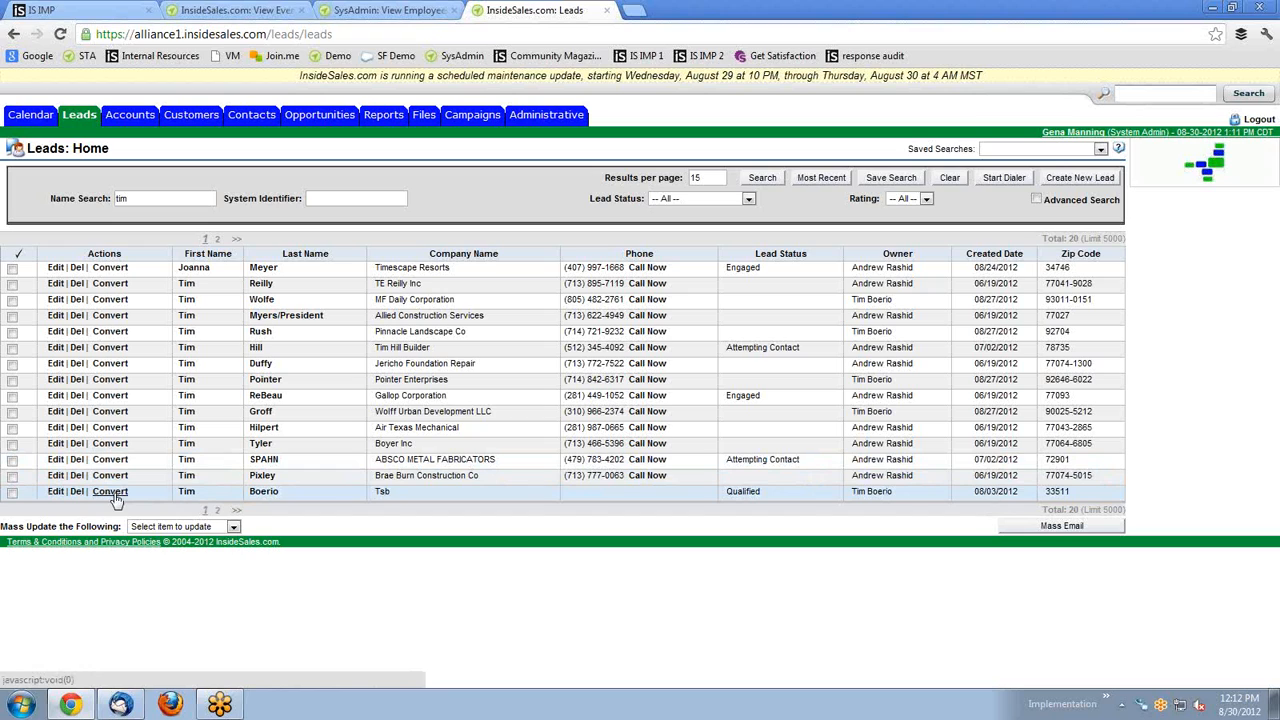
Open the Tsb company lead's record from the last row of the results.
left_click(187, 494)
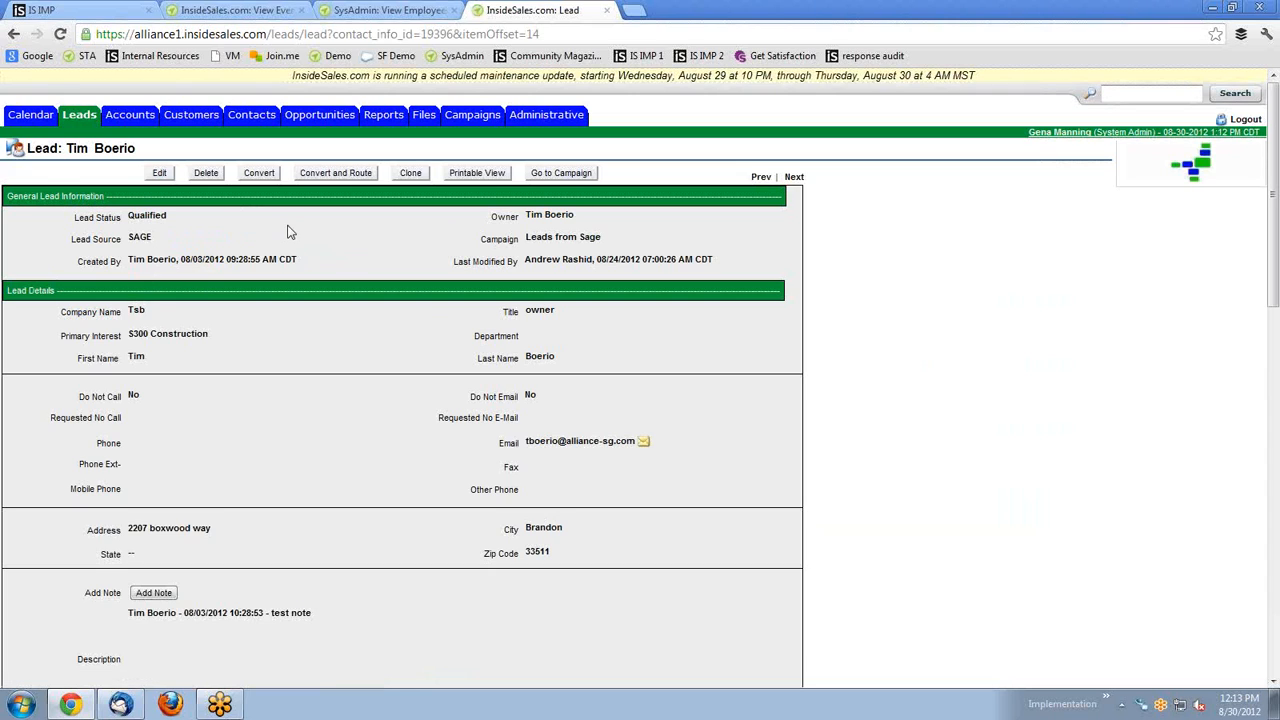
scroll(300, 230, "down", 2)
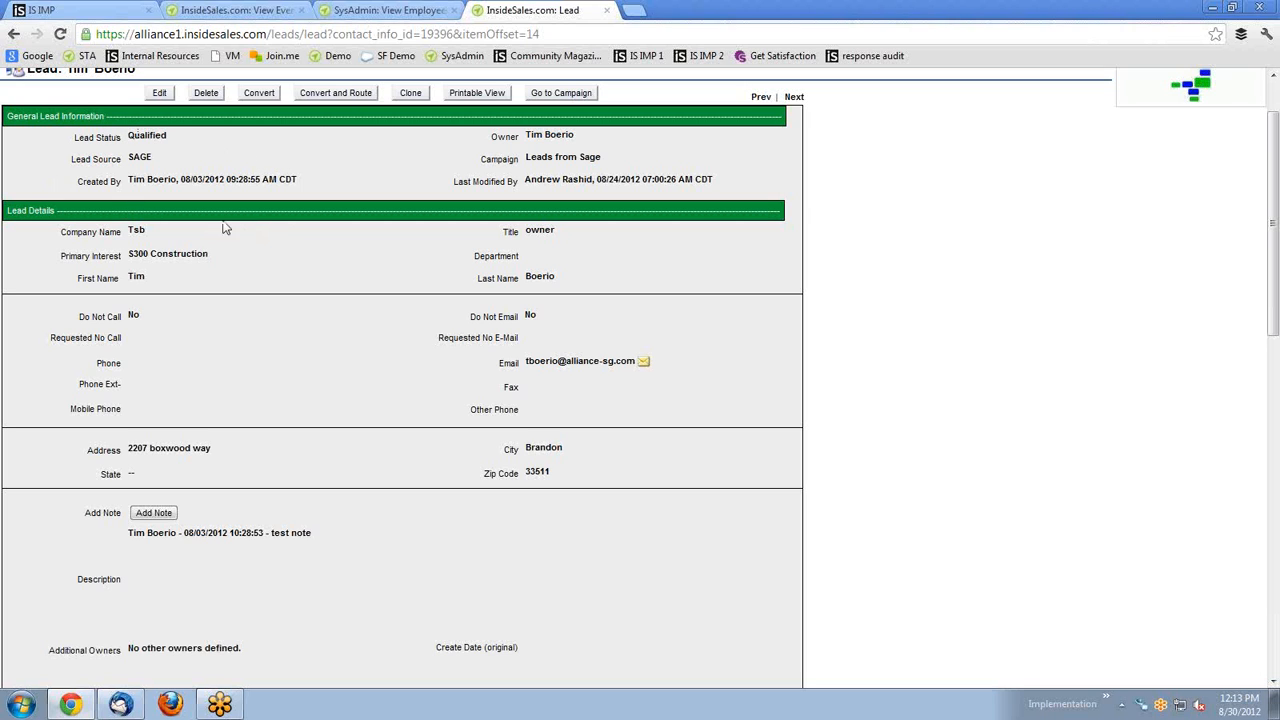
scroll(274, 283, "up", 2)
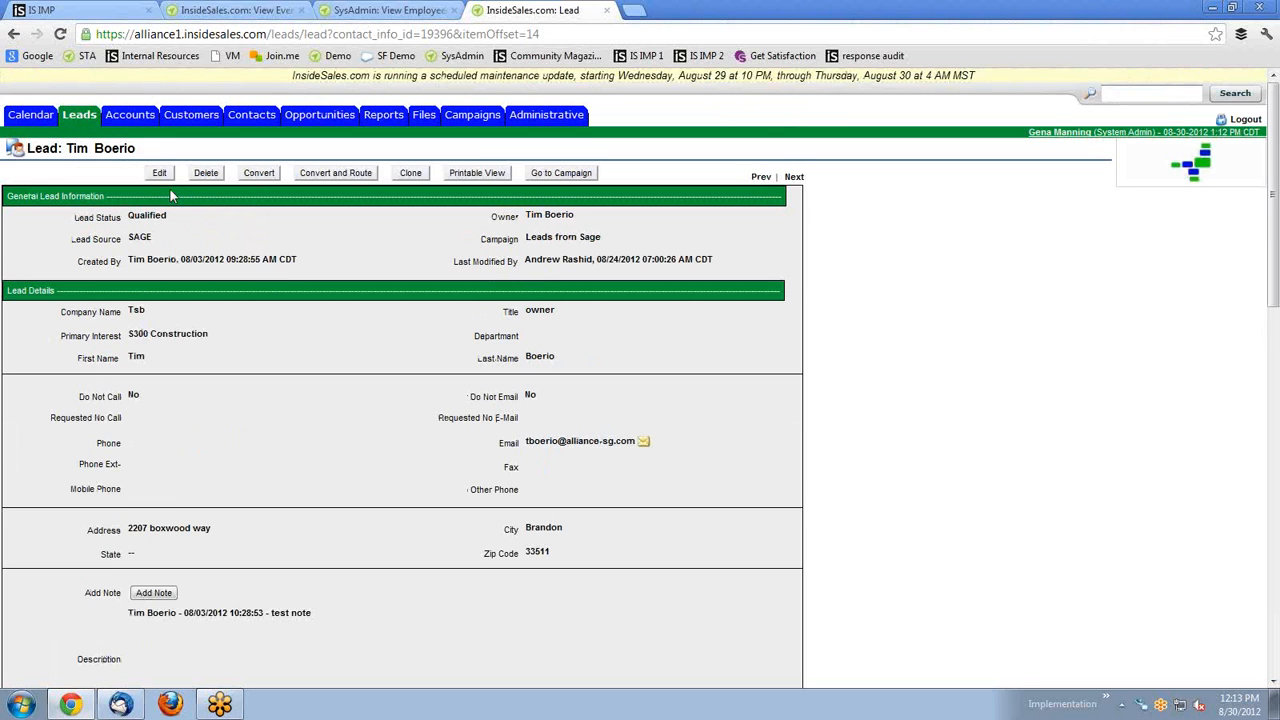
scroll(256, 297, "down", 3)
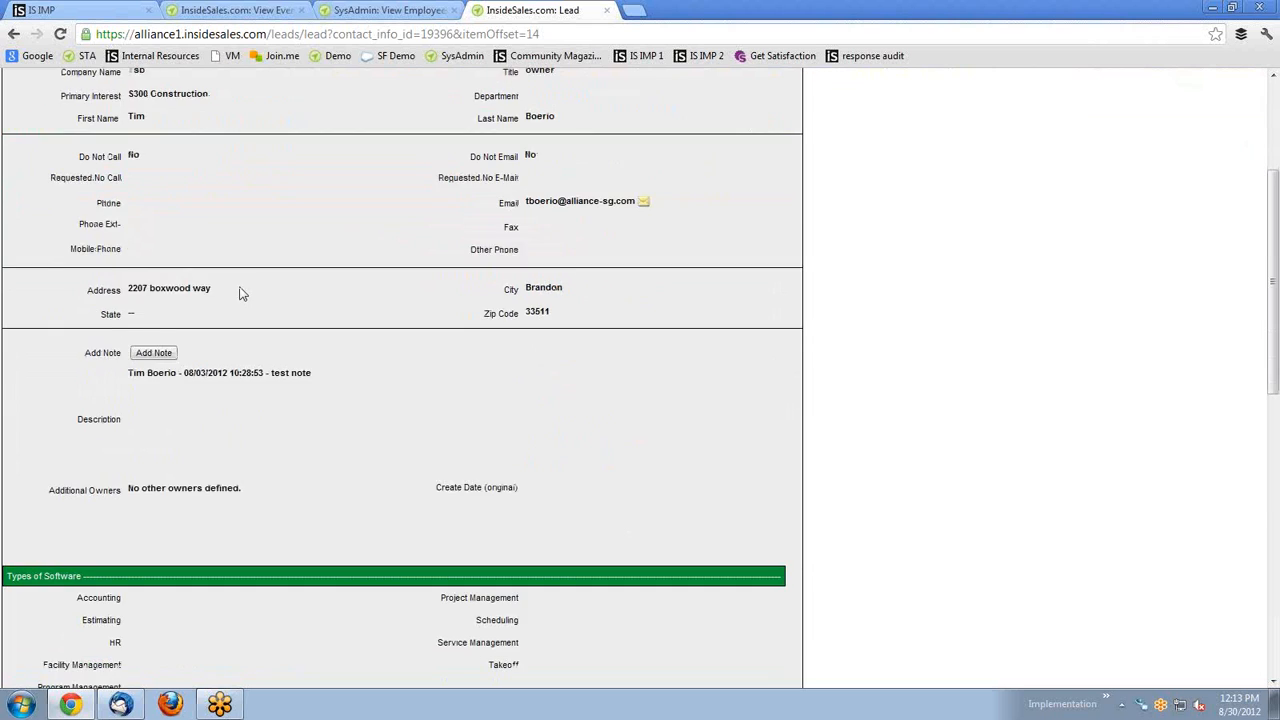
scroll(240, 293, "down", 8)
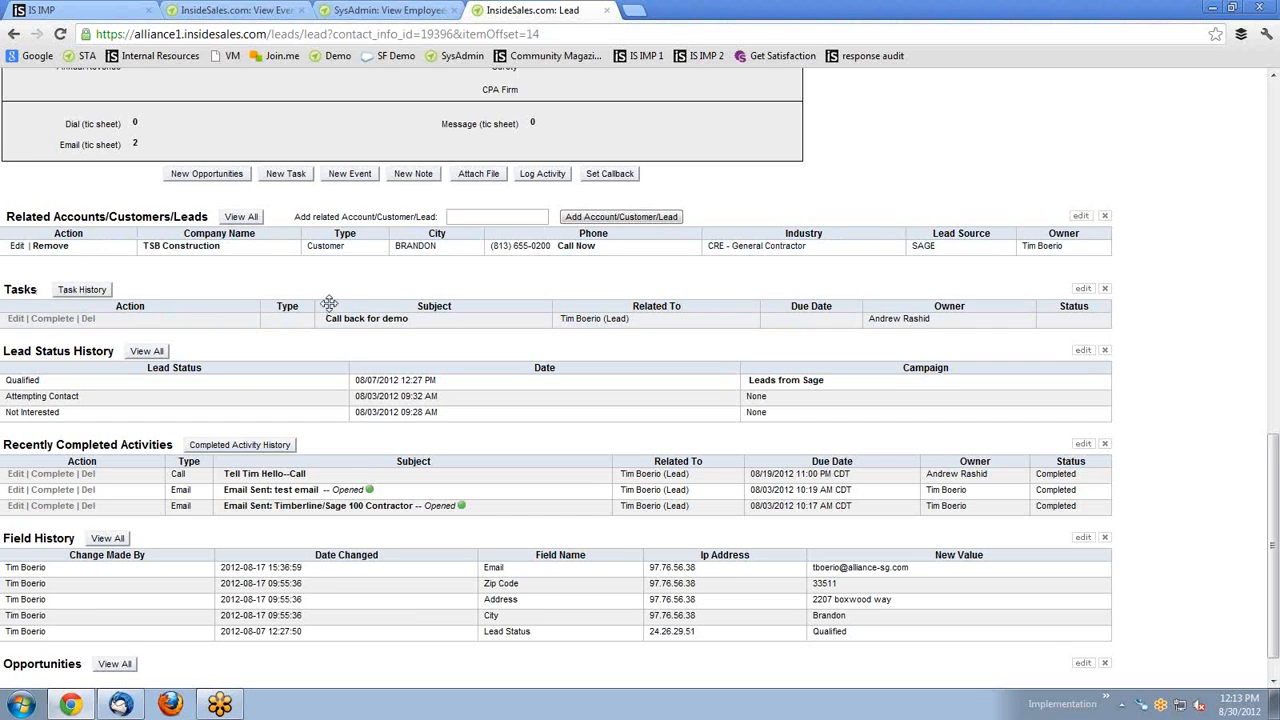
scroll(352, 322, "down", 1)
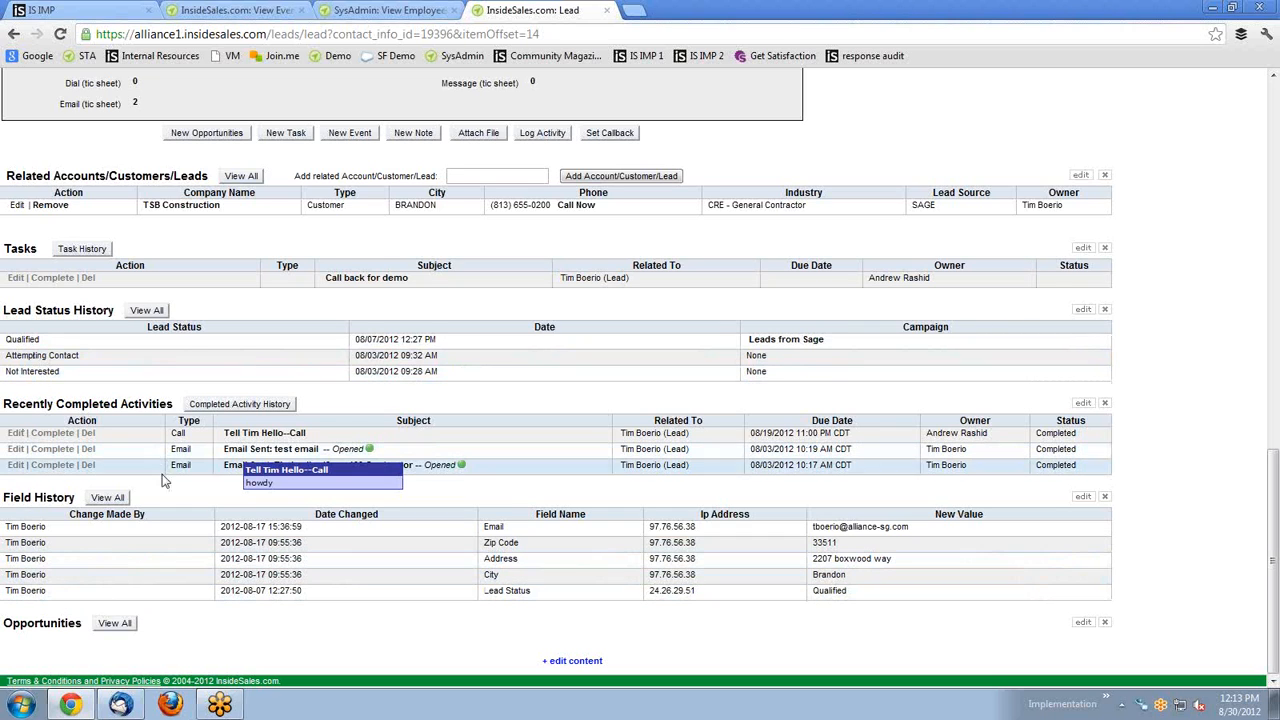
scroll(220, 487, "up", 5)
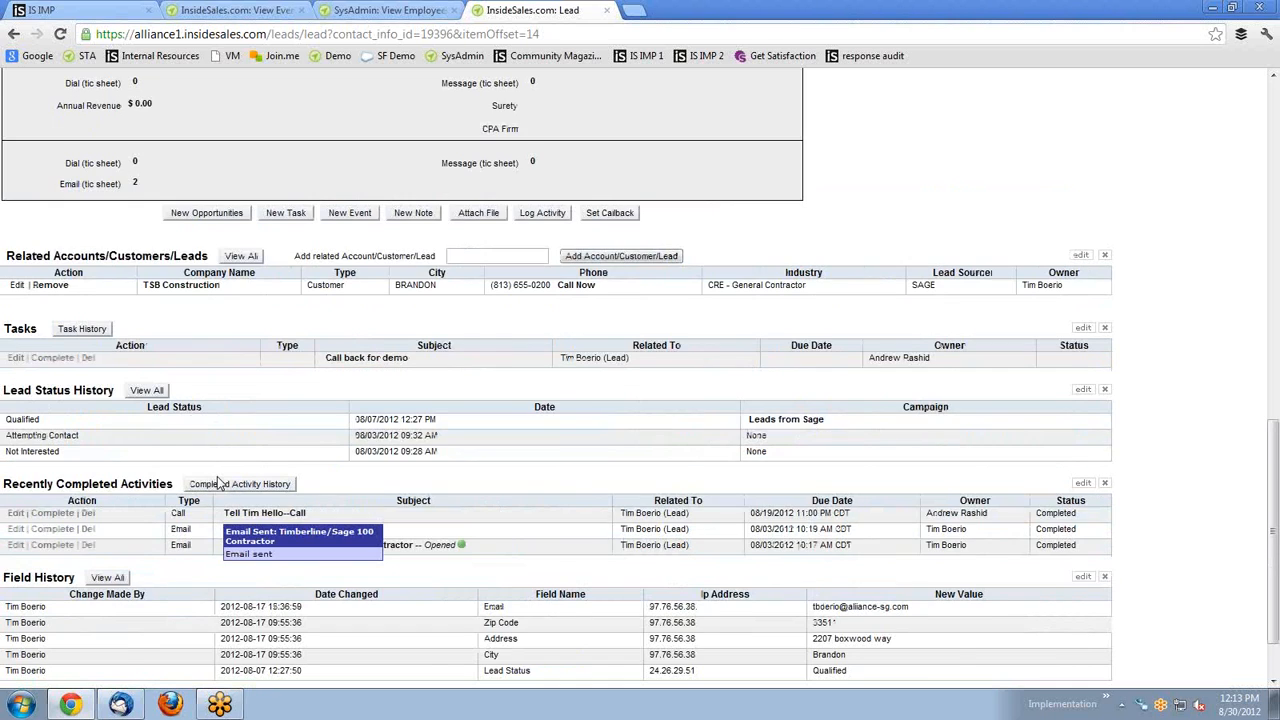
scroll(218, 457, "up", 5)
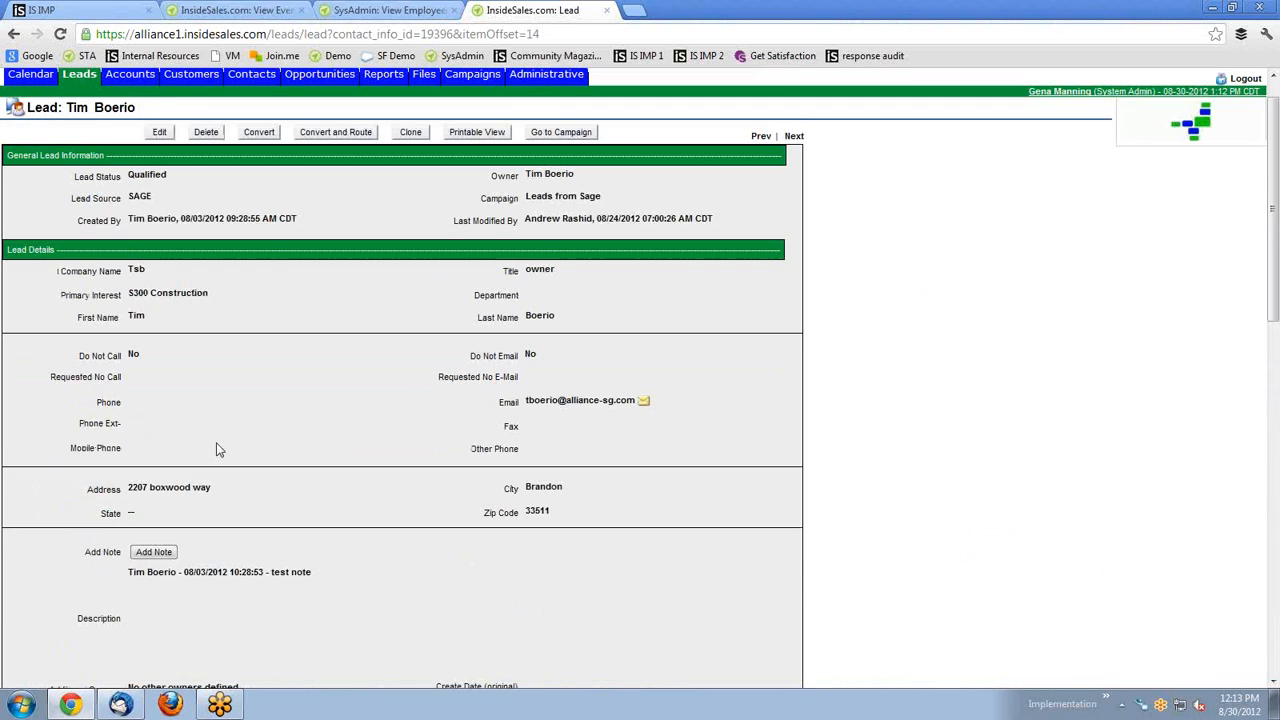
Put the Tsb lead in Edit mode and review its Lead Status, Last Name and Description fields.
left_click(157, 131)
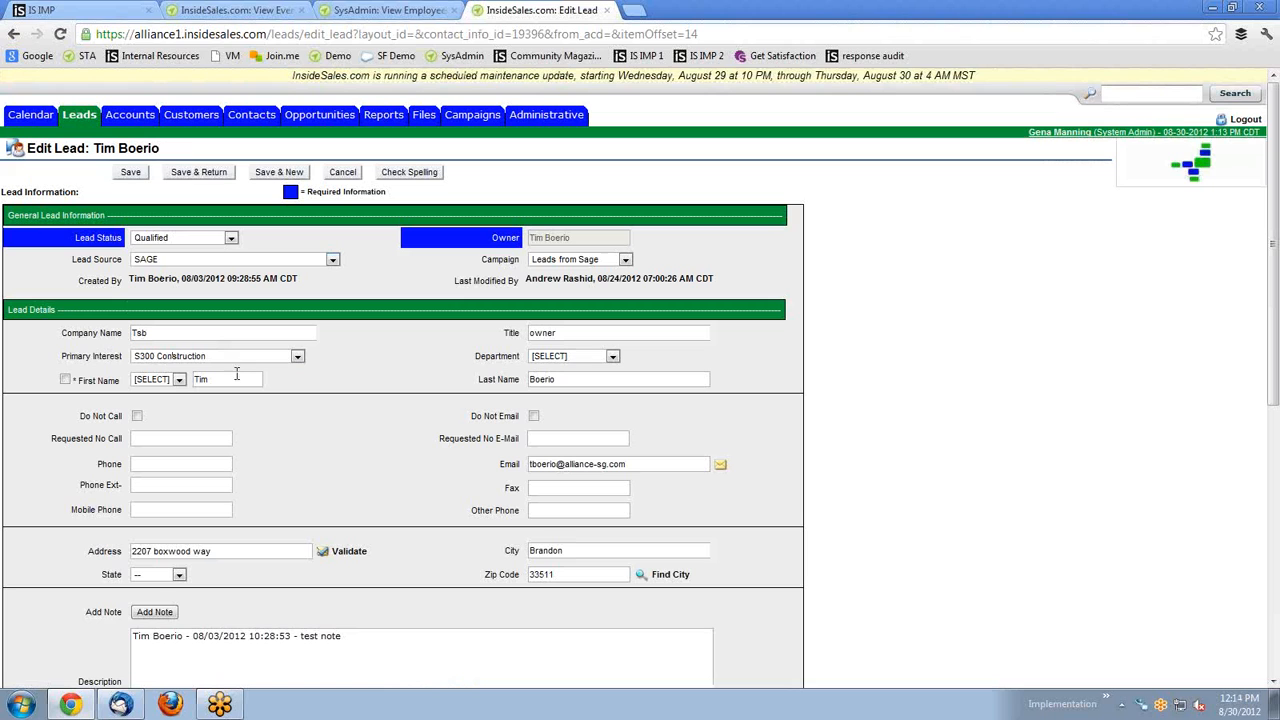
scroll(458, 342, "down", 2)
scroll(458, 342, "down", 4)
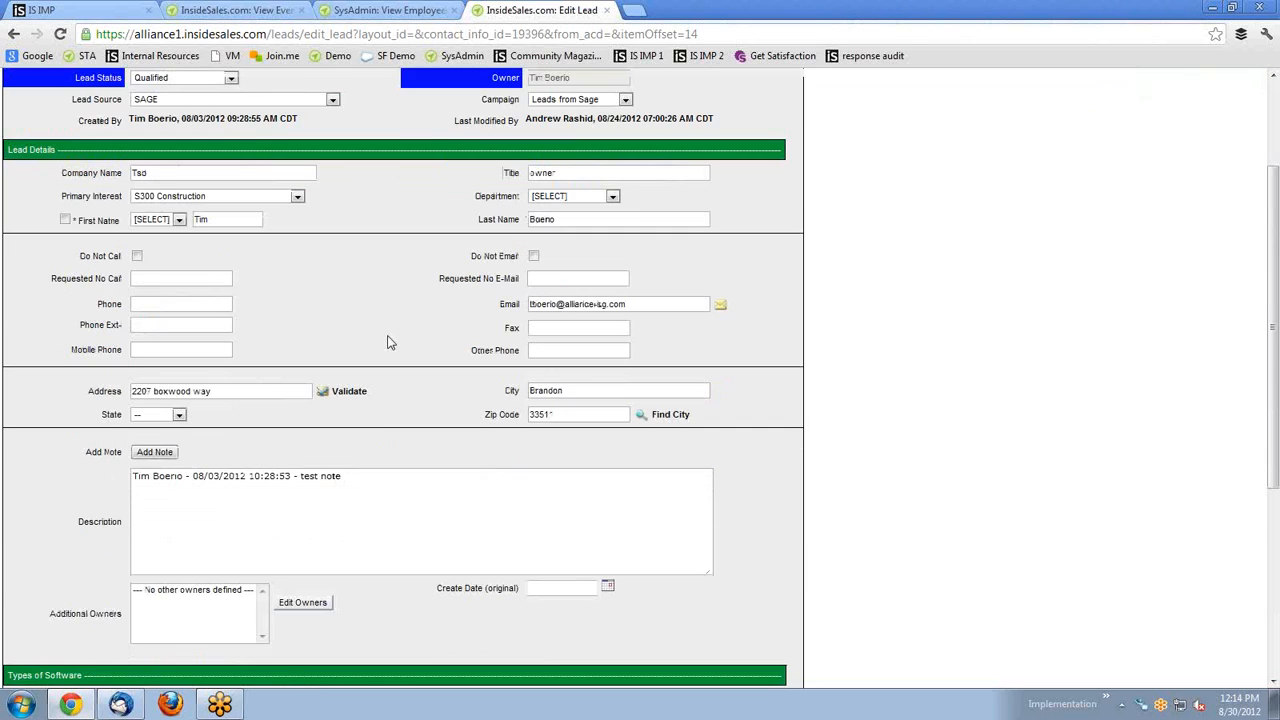
scroll(386, 351, "up", 5)
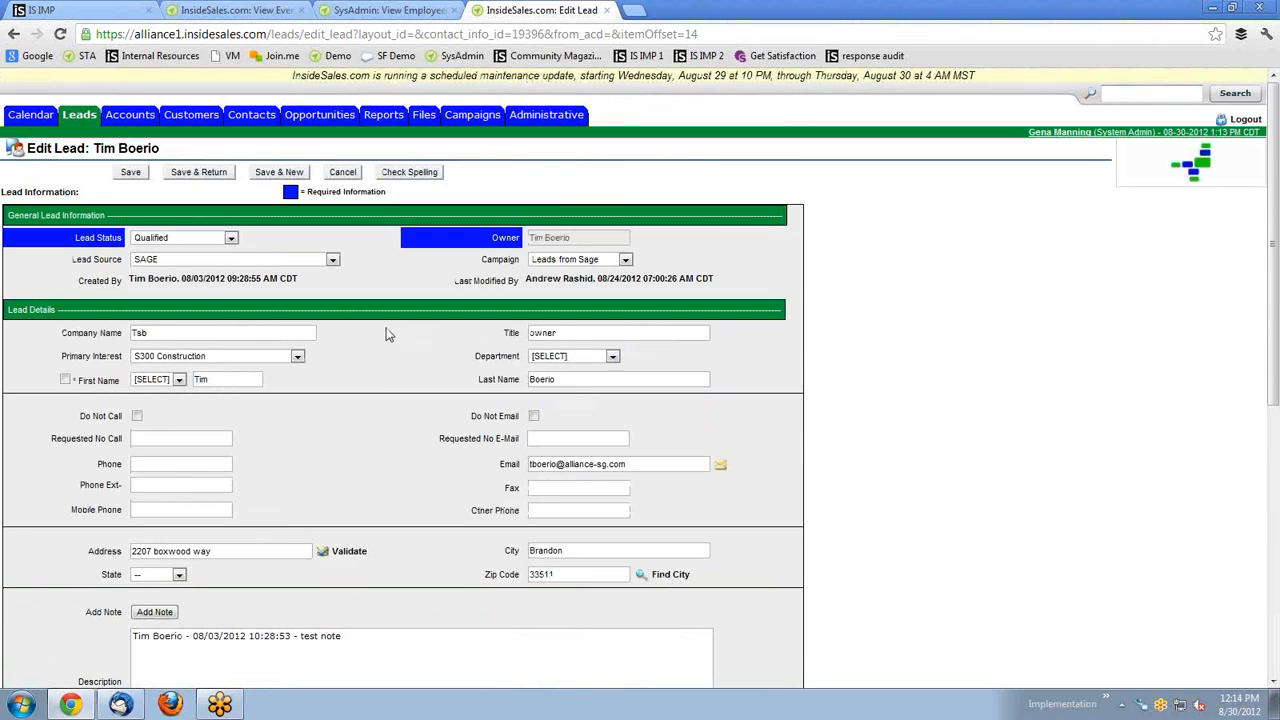
left_click(231, 239)
left_click(233, 242)
left_click(581, 378)
scroll(290, 457, "down", 3)
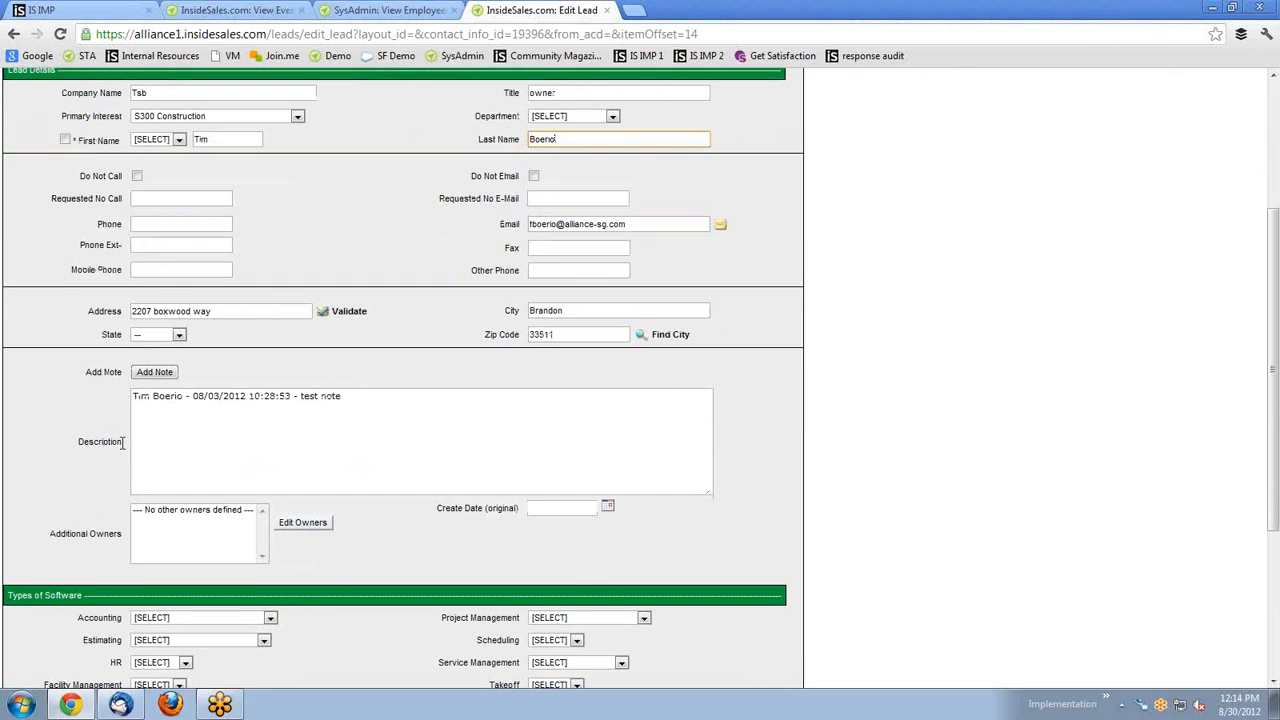
left_click_drag(121, 441, 77, 441)
left_click(291, 398)
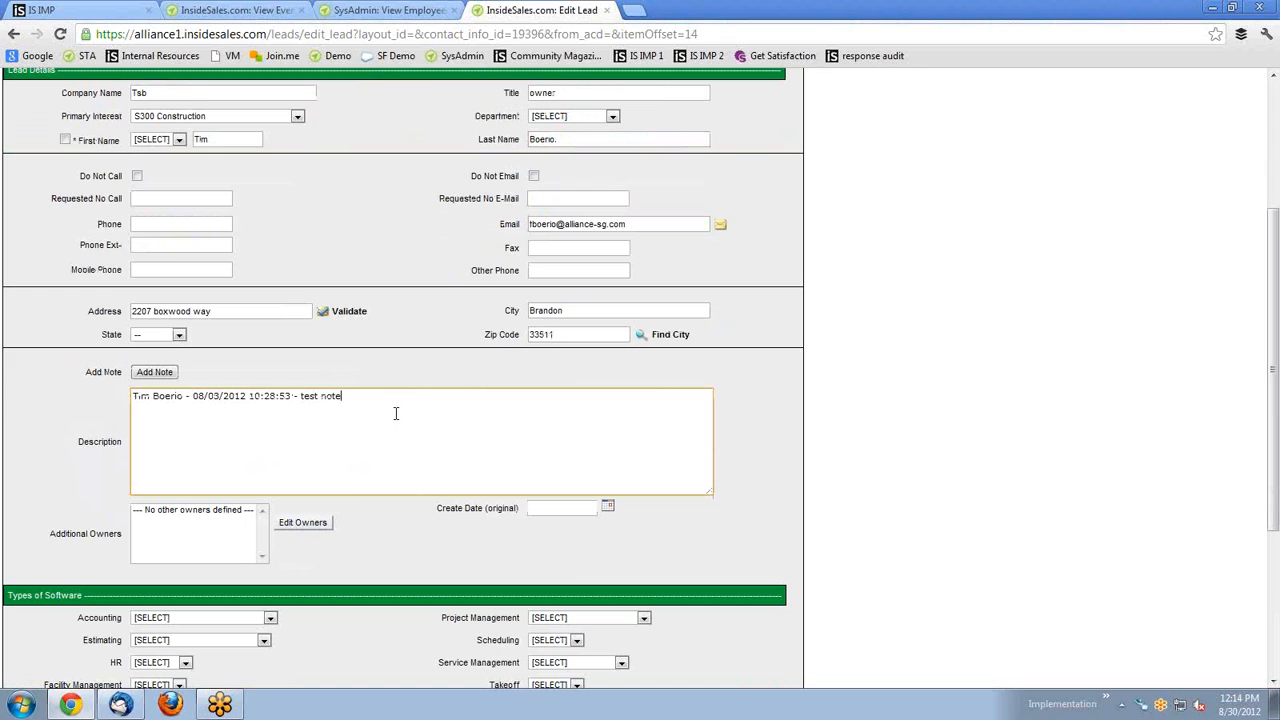
left_click(121, 393)
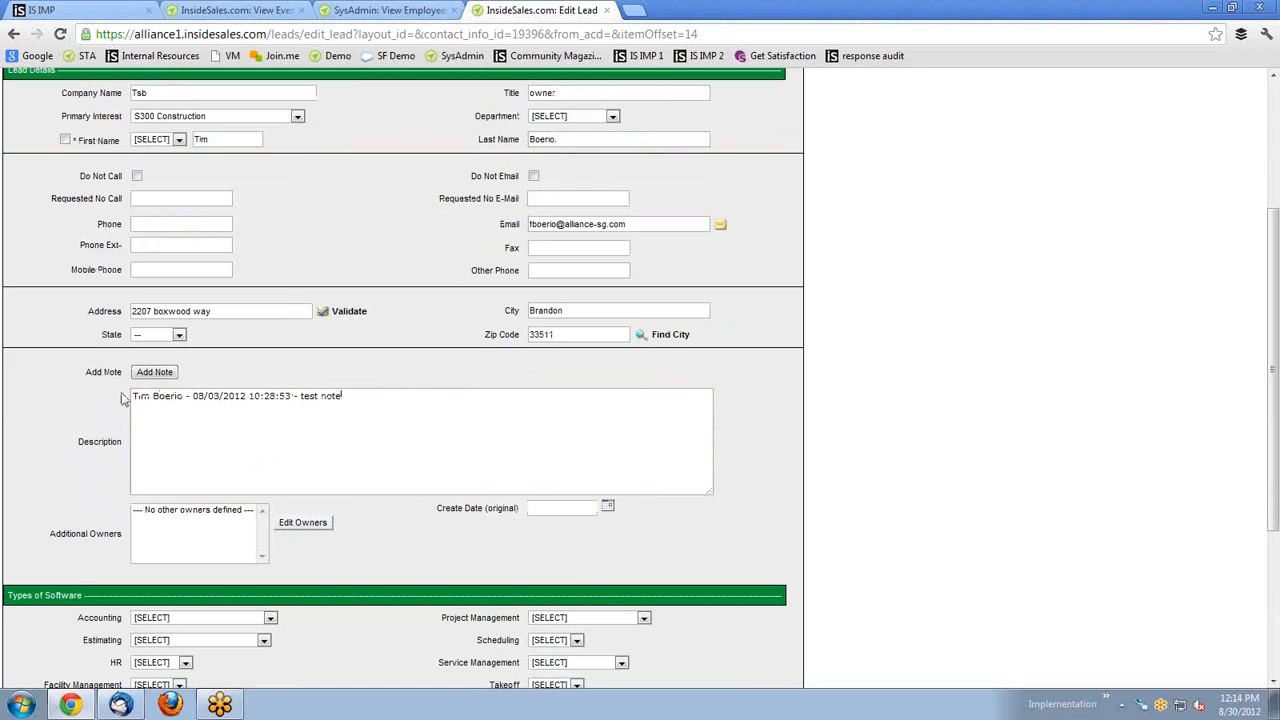
Insert a time-stamped 'Test 1234' note above the older note in Description.
left_click(152, 378)
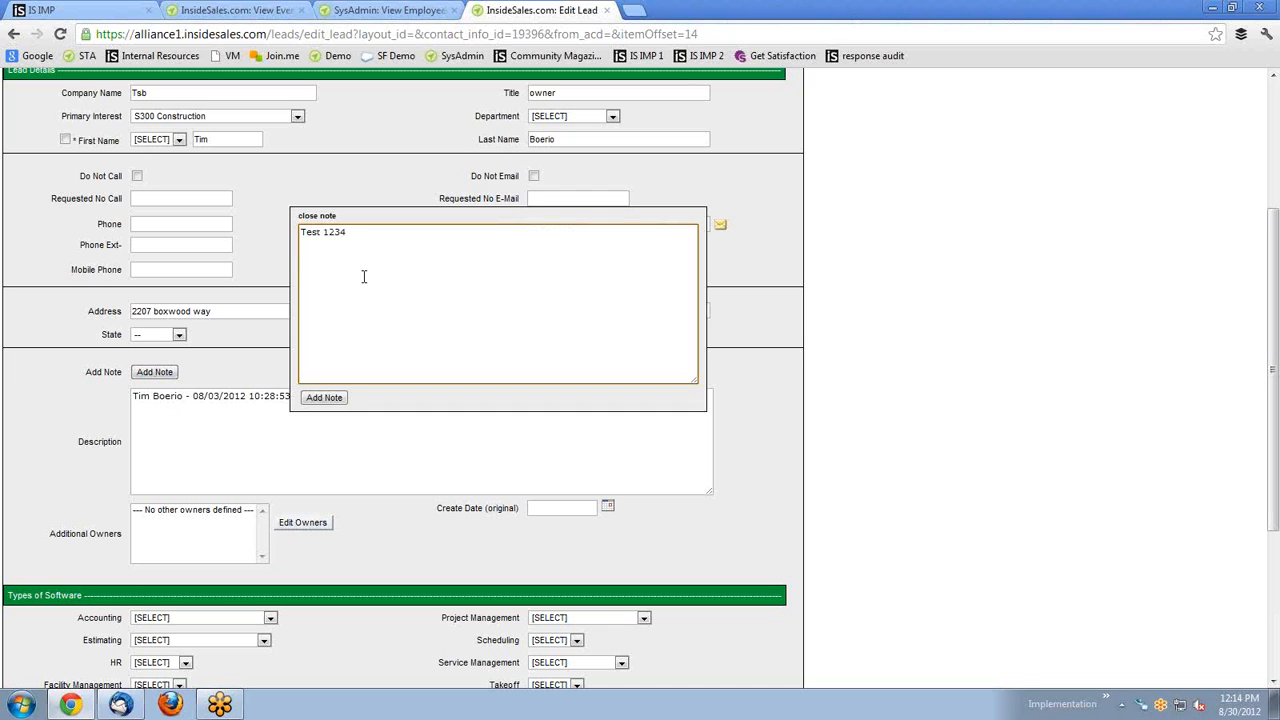
left_click(316, 401)
left_click_drag(366, 397, 129, 397)
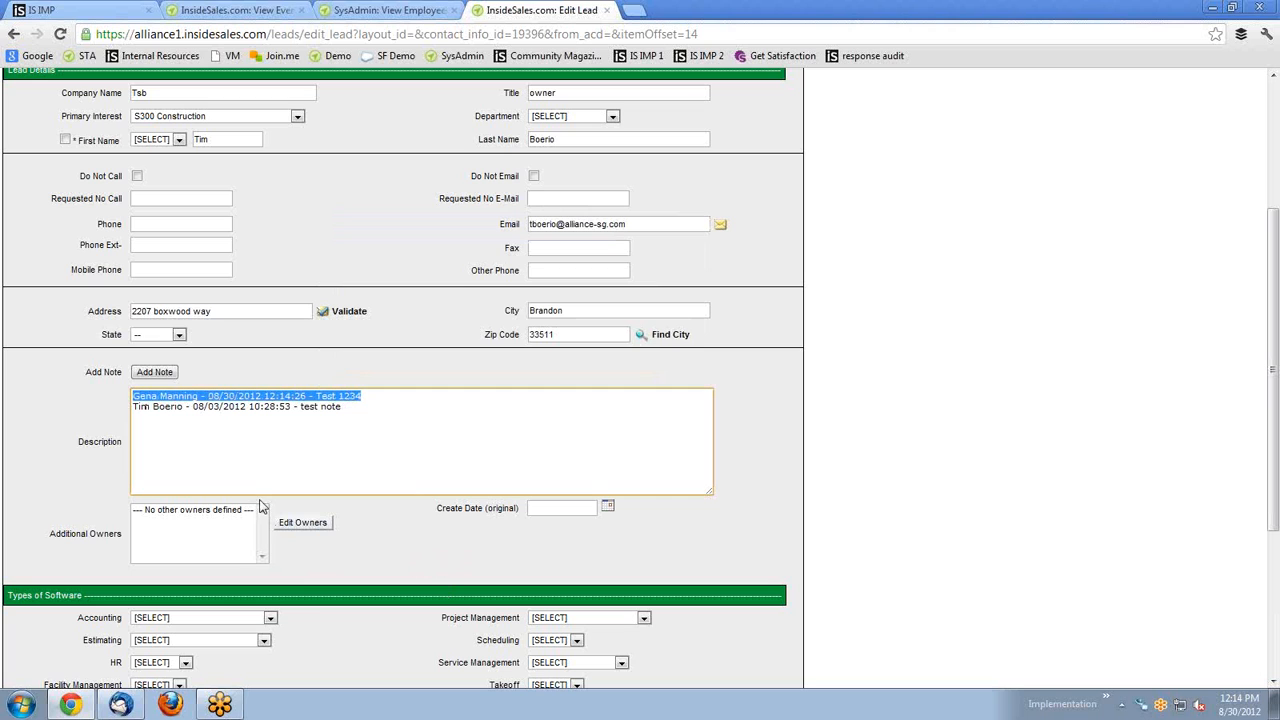
left_click(352, 407)
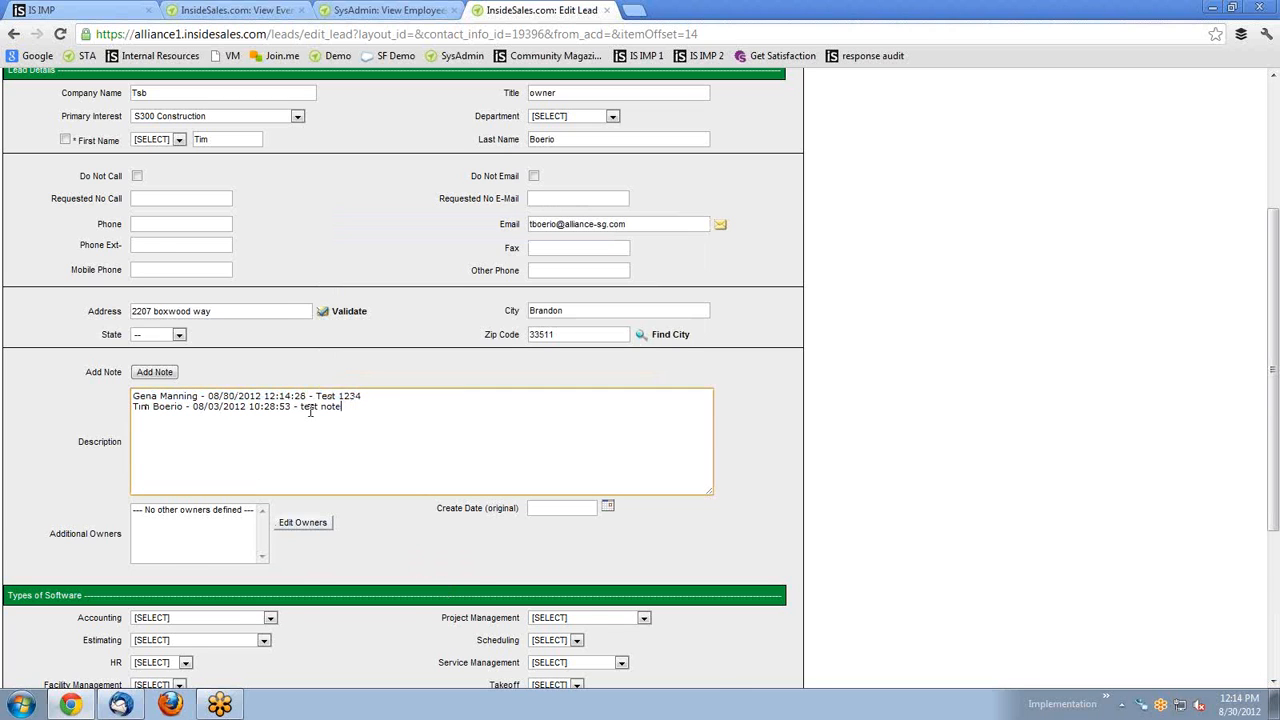
scroll(312, 413, "down", 3)
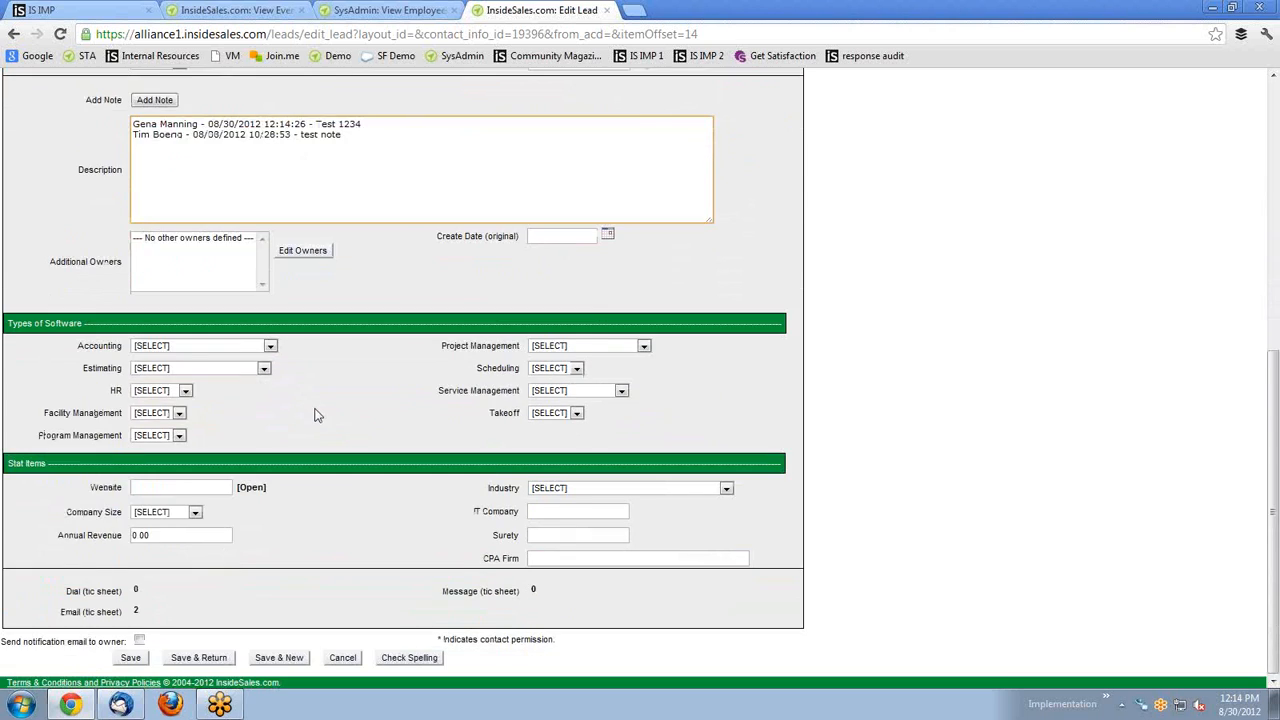
scroll(316, 415, "up", 5)
scroll(302, 490, "down", 5)
Save the edited Tsb lead so its record lists the Test 1234 note.
left_click(130, 658)
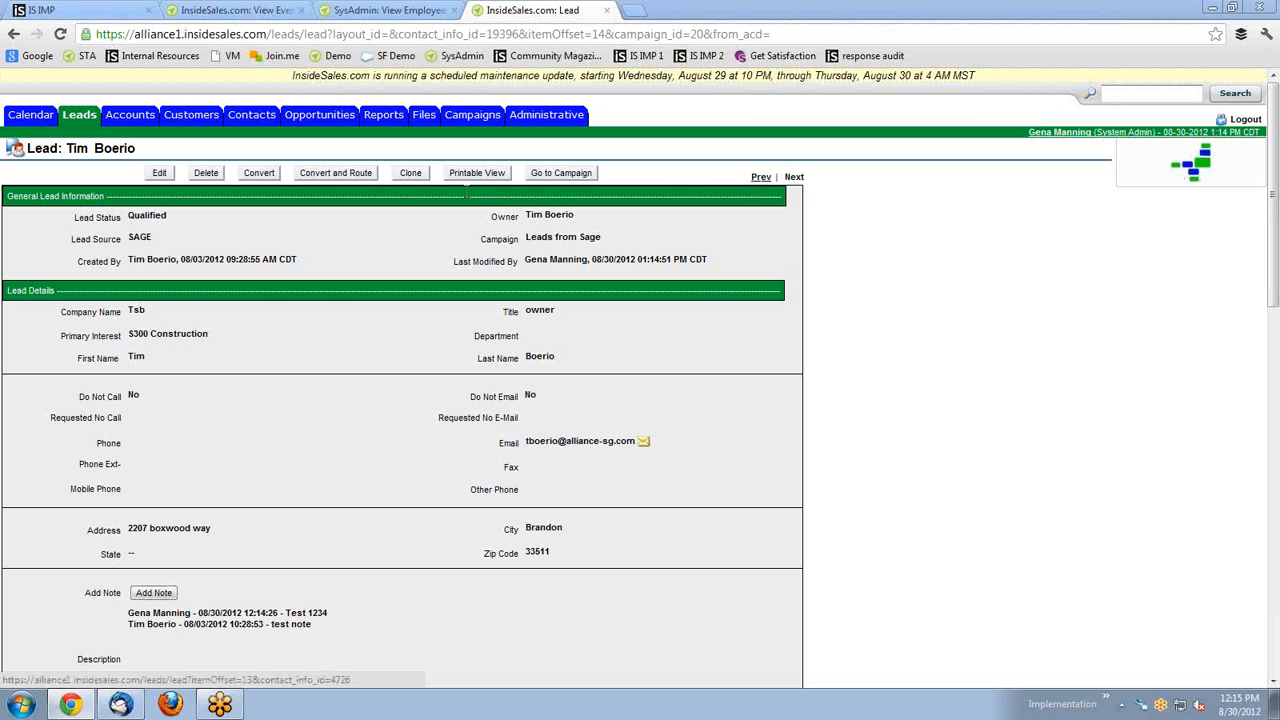
Revisit the Tsb lead from the Leads list, then start a new lead from Leads home.
left_click(84, 118)
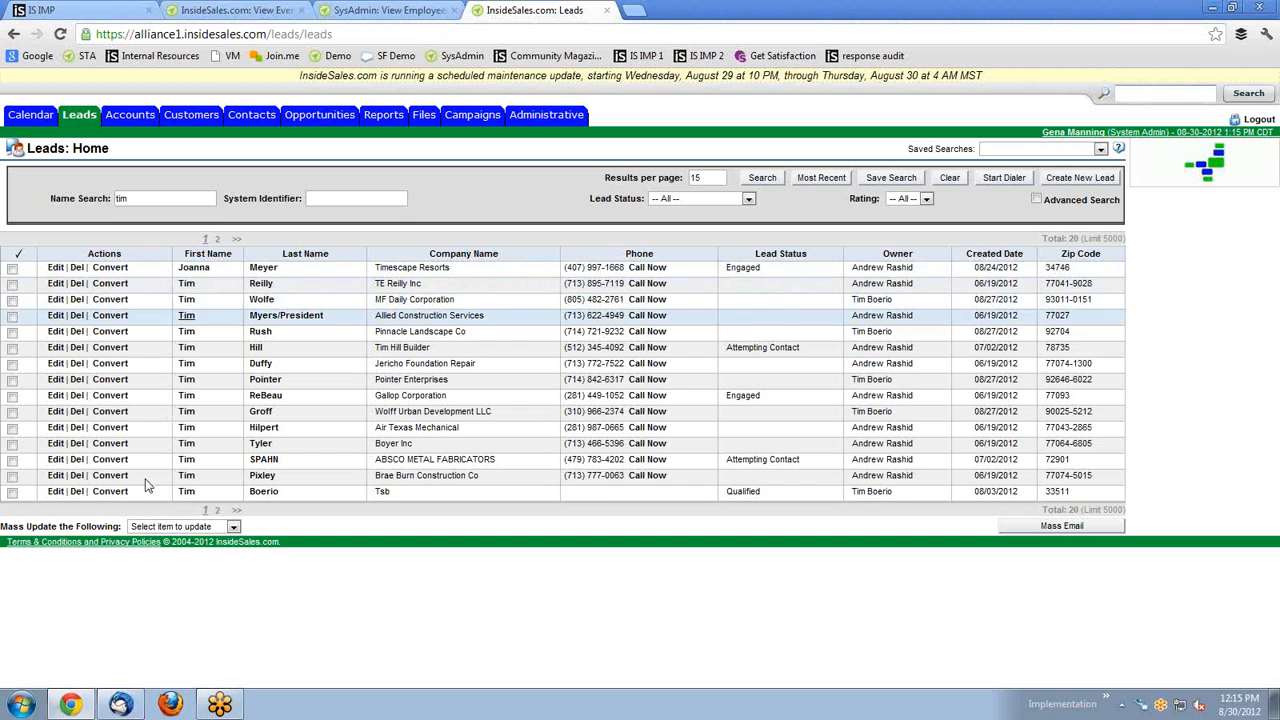
left_click(187, 492)
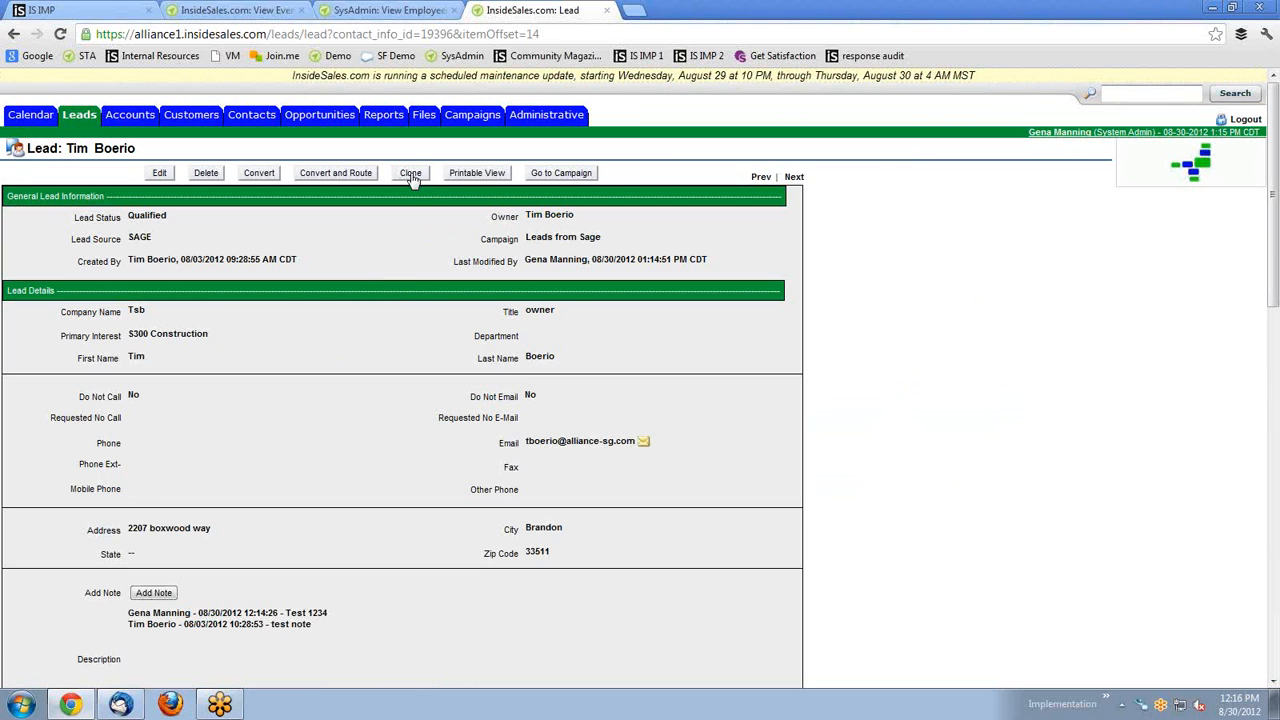
left_click(76, 116)
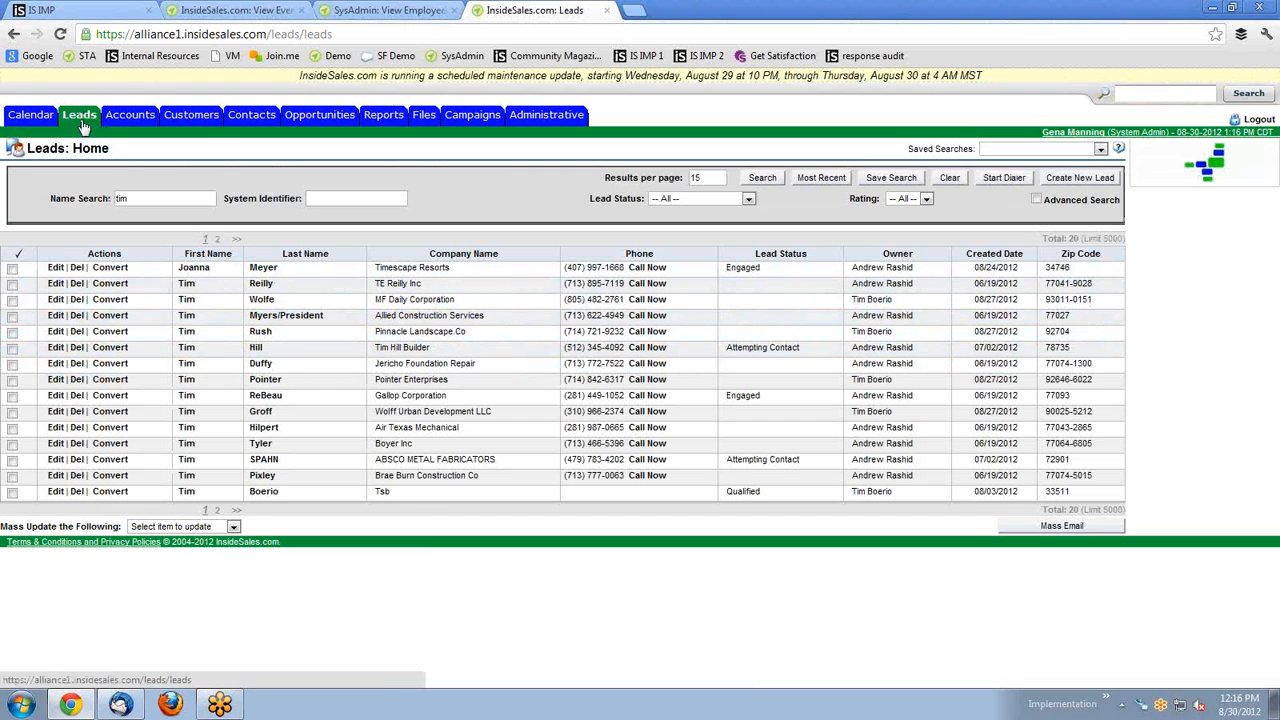
left_click(1080, 180)
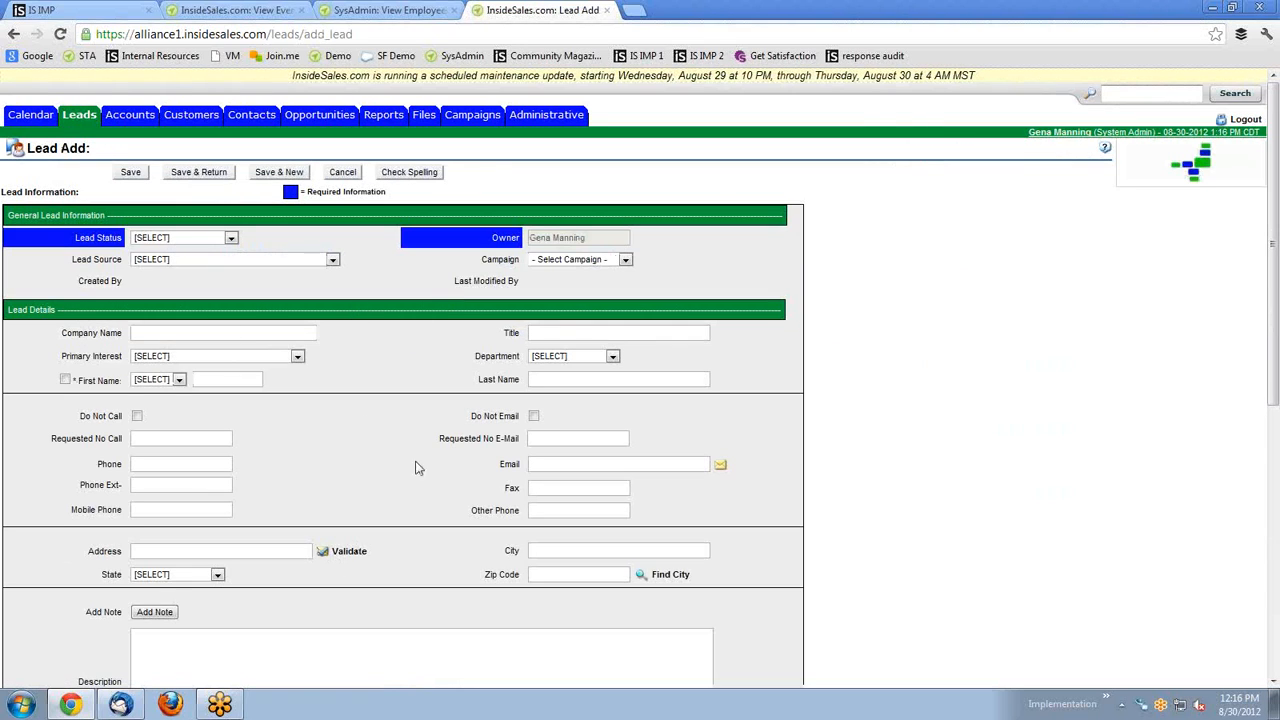
Review the blank new-lead form, noting the required Lead Status field and required-field markers.
scroll(403, 389, "down", 1)
scroll(381, 389, "up", 1)
scroll(383, 366, "down", 1)
scroll(383, 366, "down", 1)
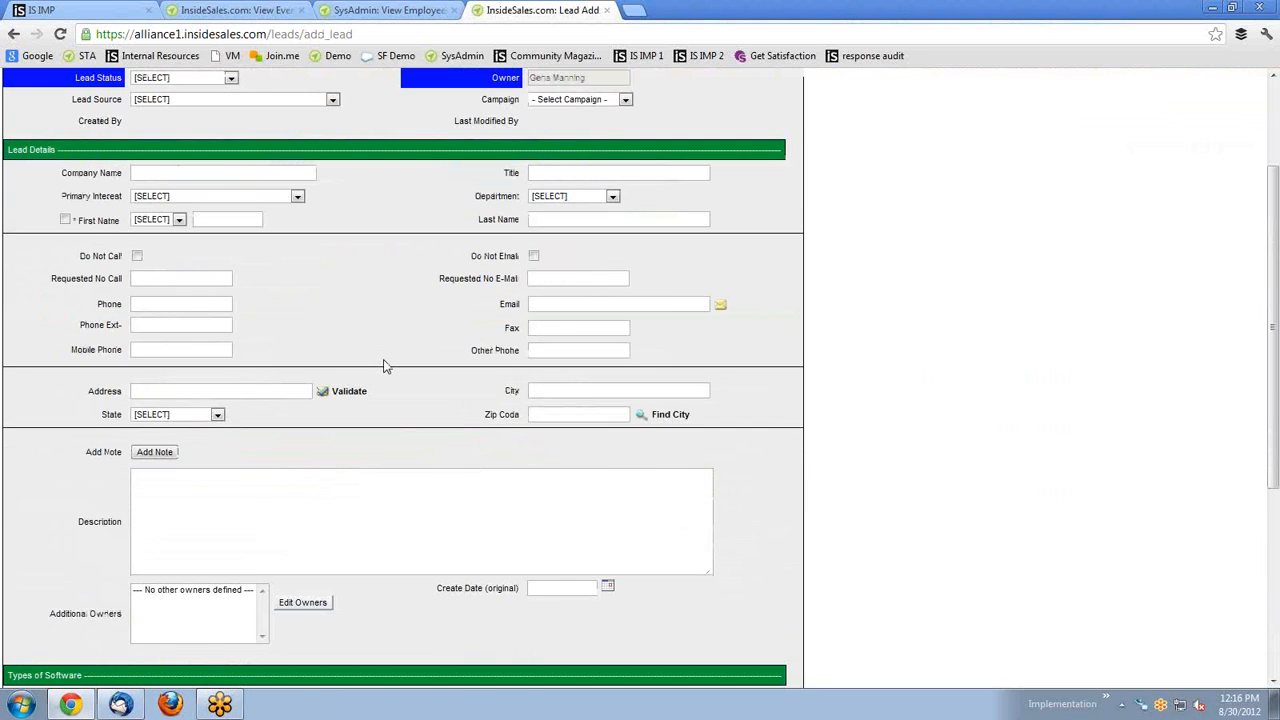
scroll(388, 366, "down", 4)
scroll(220, 230, "up", 6)
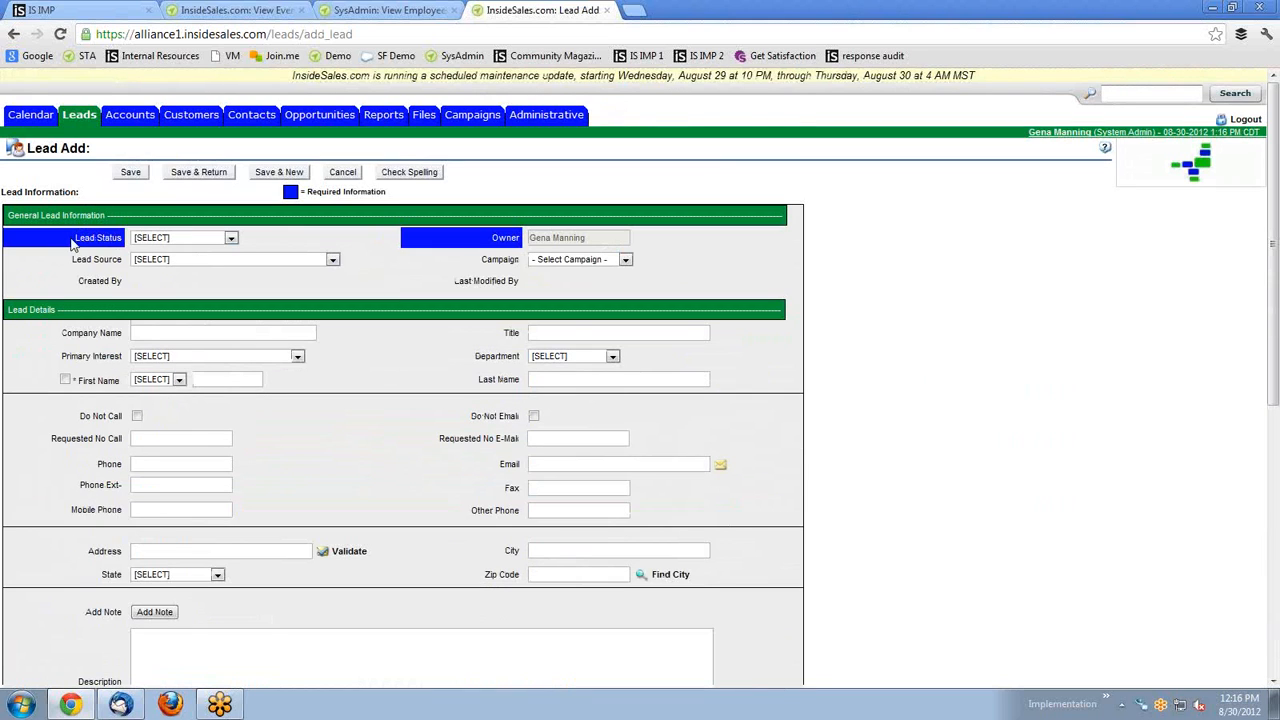
left_click_drag(72, 245, 126, 243)
left_click_drag(404, 198, 303, 196)
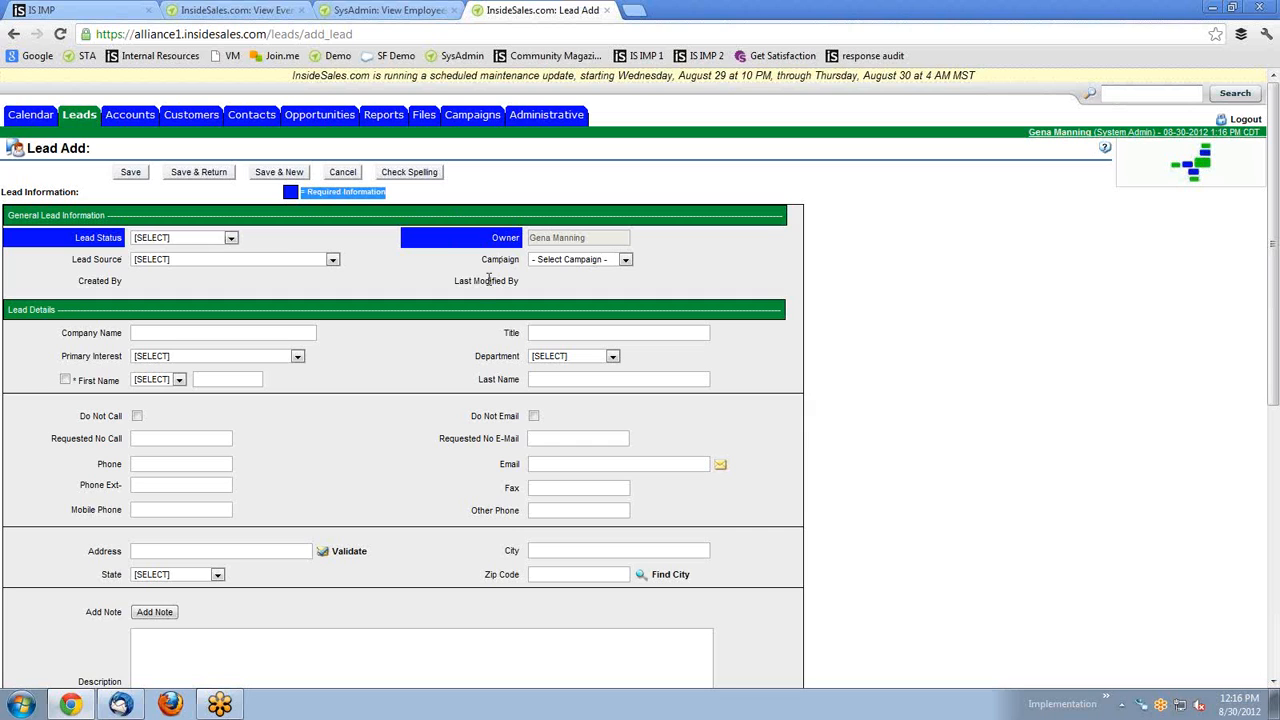
scroll(320, 270, "down", 3)
scroll(303, 274, "up", 3)
Attempt saving the blank lead, dismiss the Lead Status required alert, and return to Leads.
left_click(129, 174)
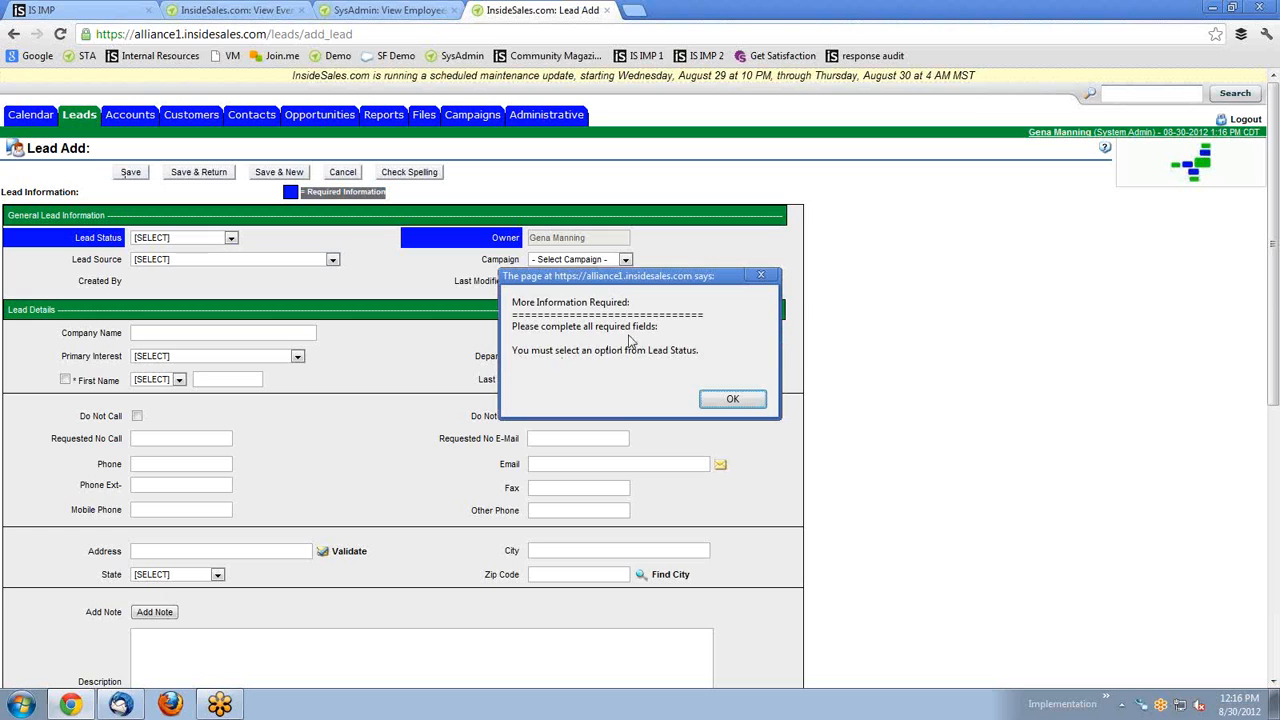
left_click(730, 397)
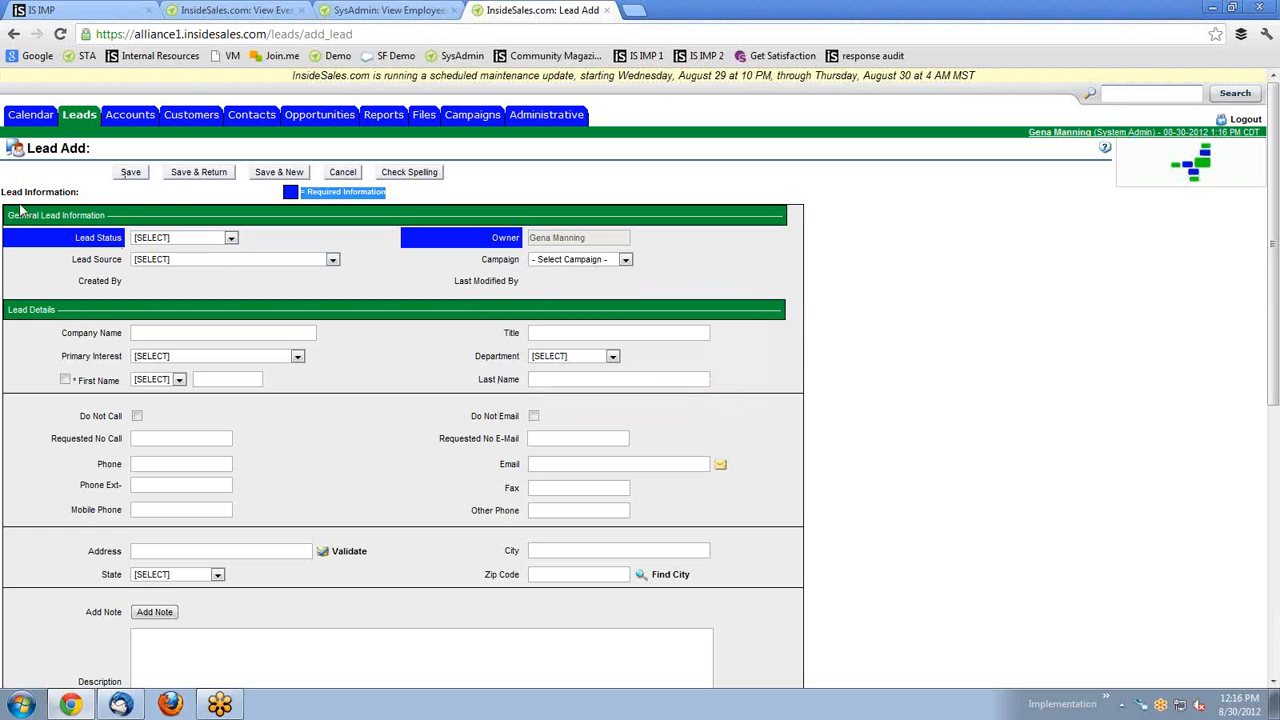
left_click(87, 117)
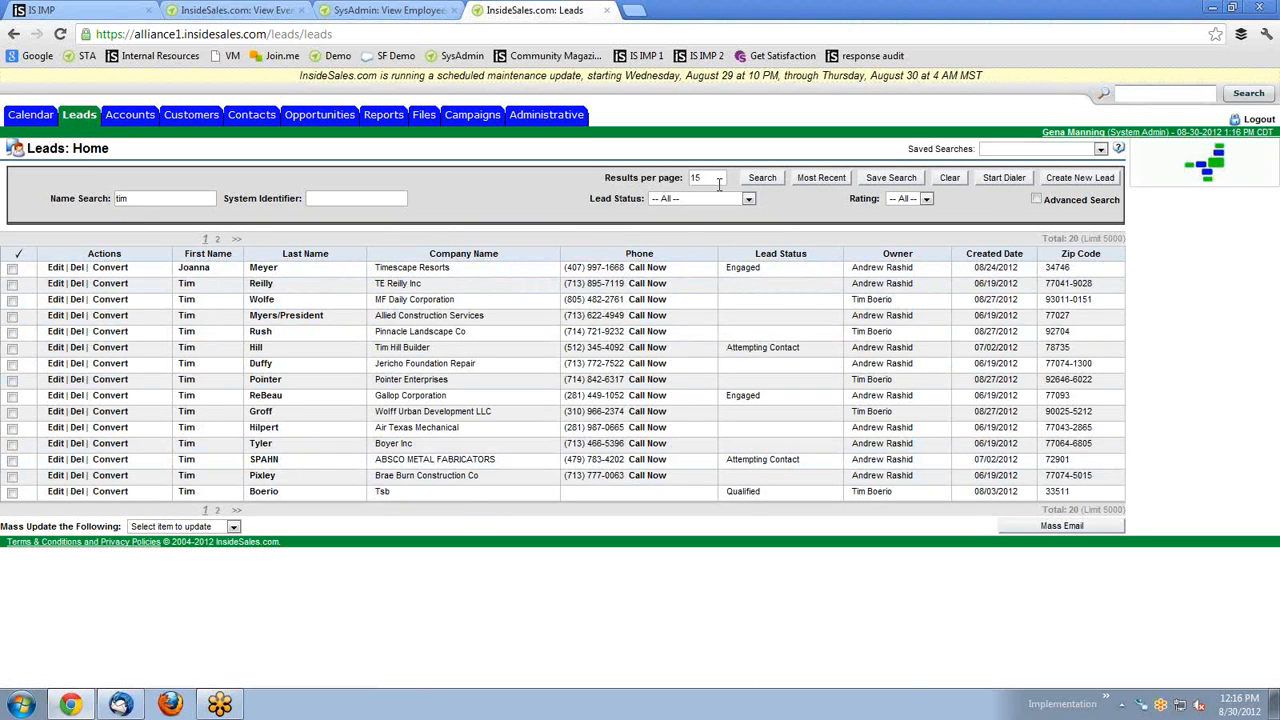
After noting 15 per page and 20 leads total, show the most recently viewed leads.
left_click_drag(716, 180, 648, 172)
left_click_drag(1042, 509, 1090, 509)
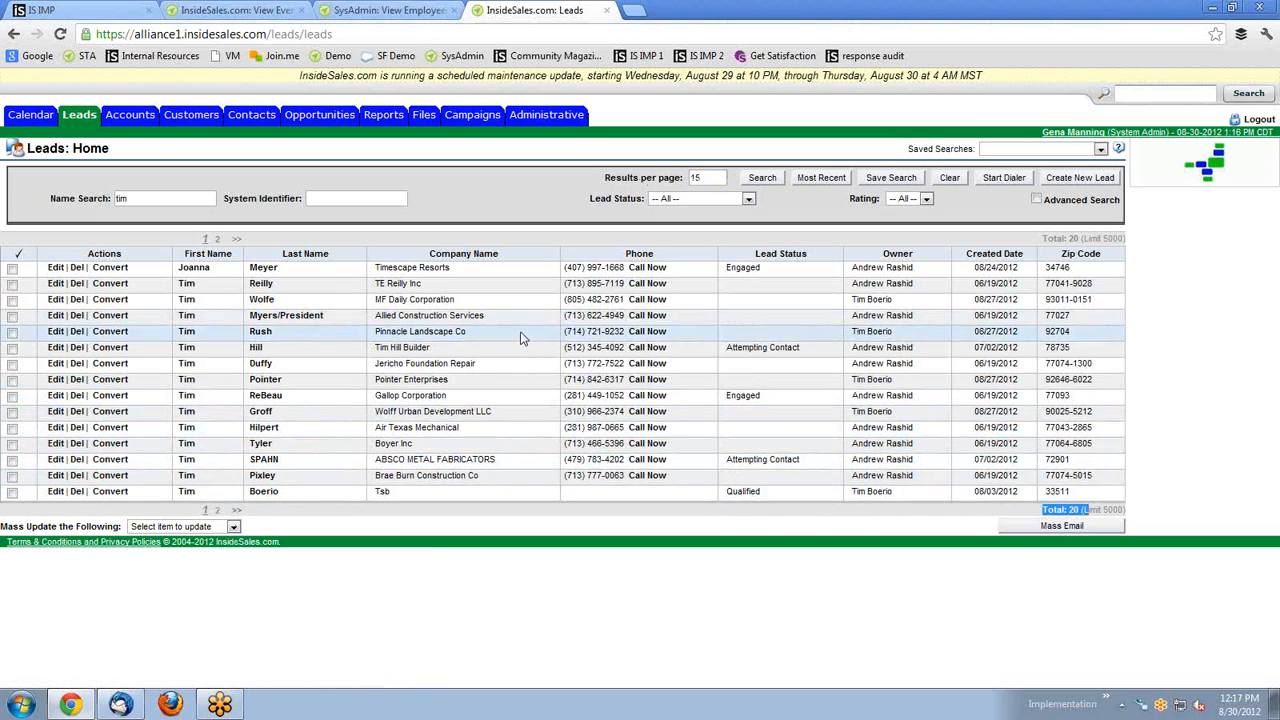
left_click(812, 180)
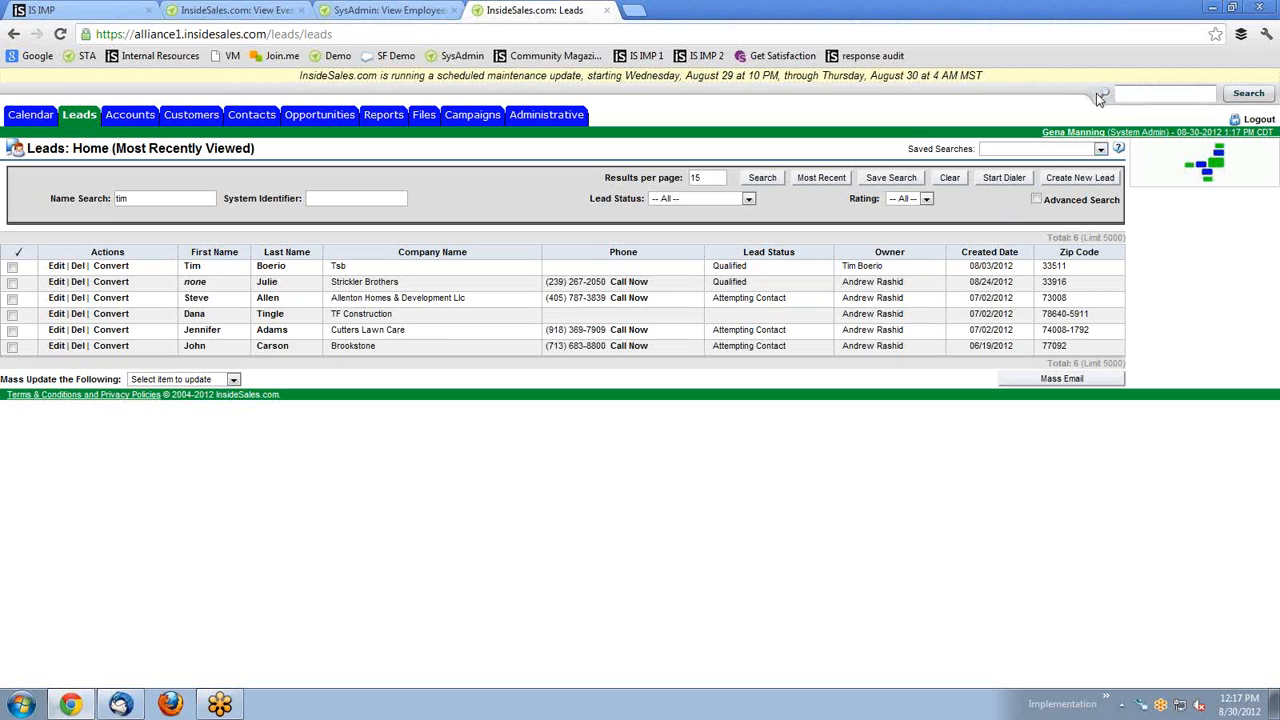
left_click(1140, 95)
Turn on Advanced Search for leads and browse its filter fields.
left_click(1036, 199)
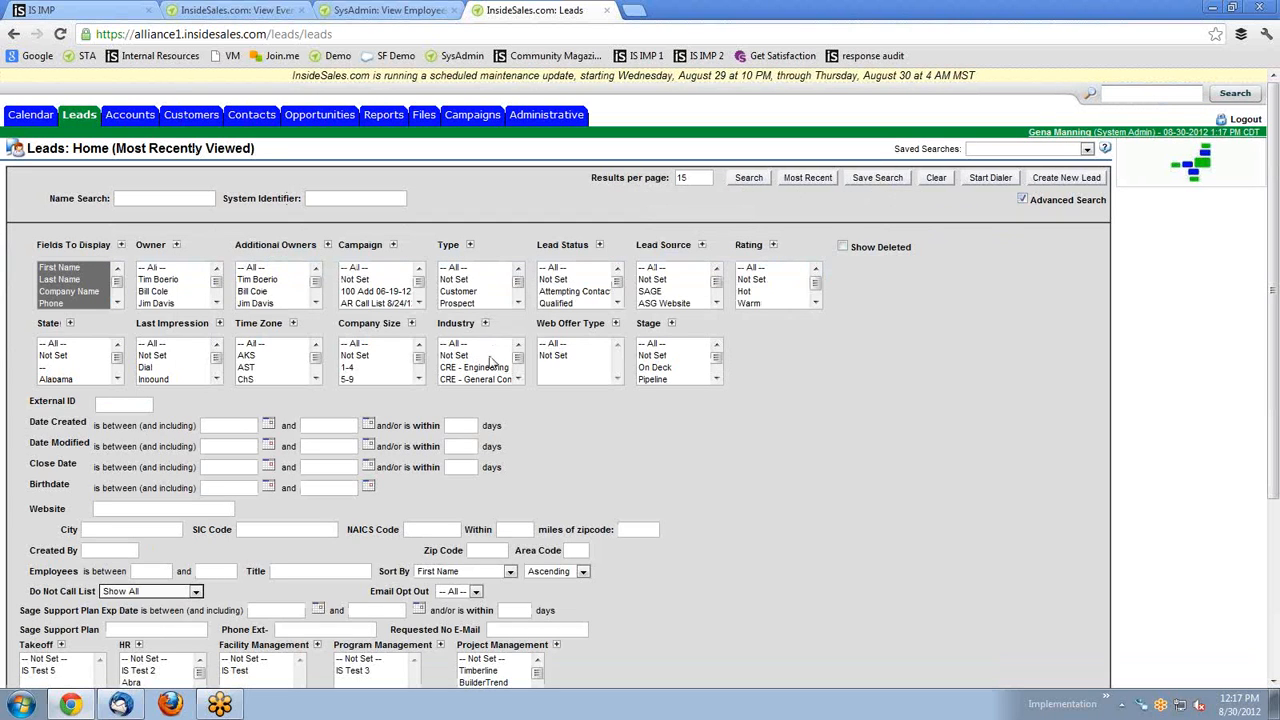
scroll(494, 362, "down", 2)
scroll(1015, 334, "down", 2)
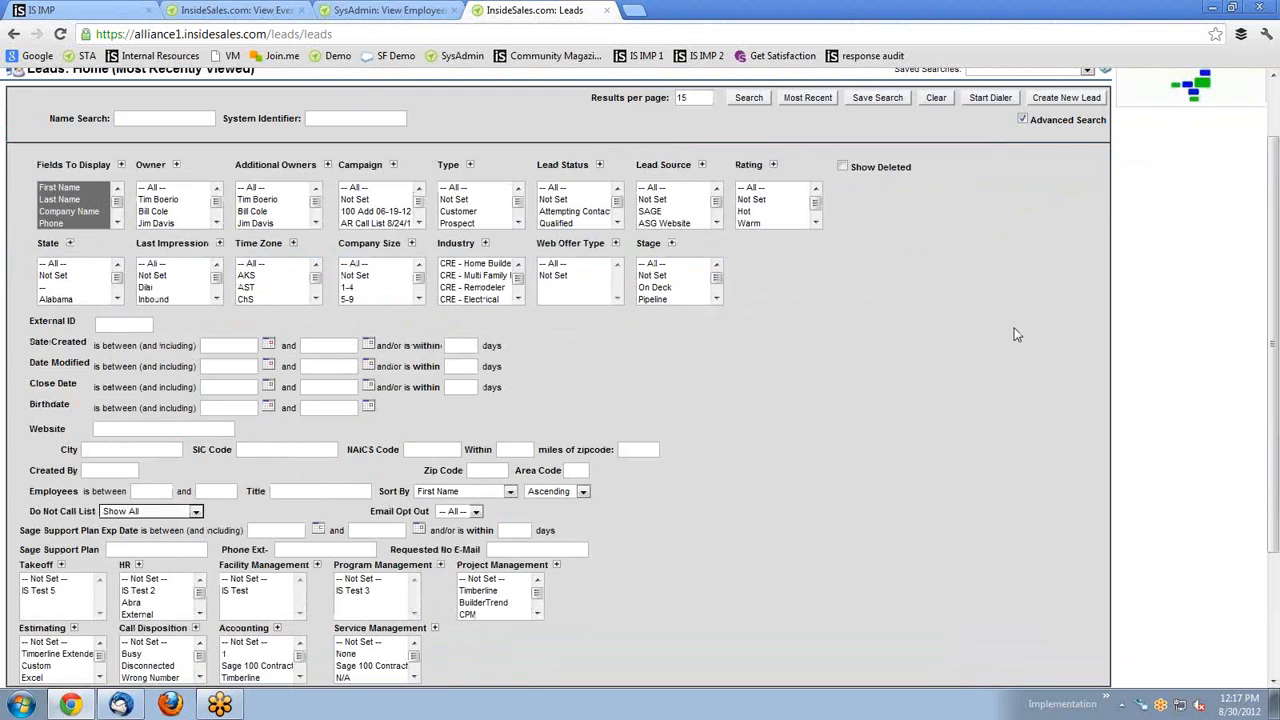
scroll(744, 314, "down", 2)
scroll(403, 241, "up", 4)
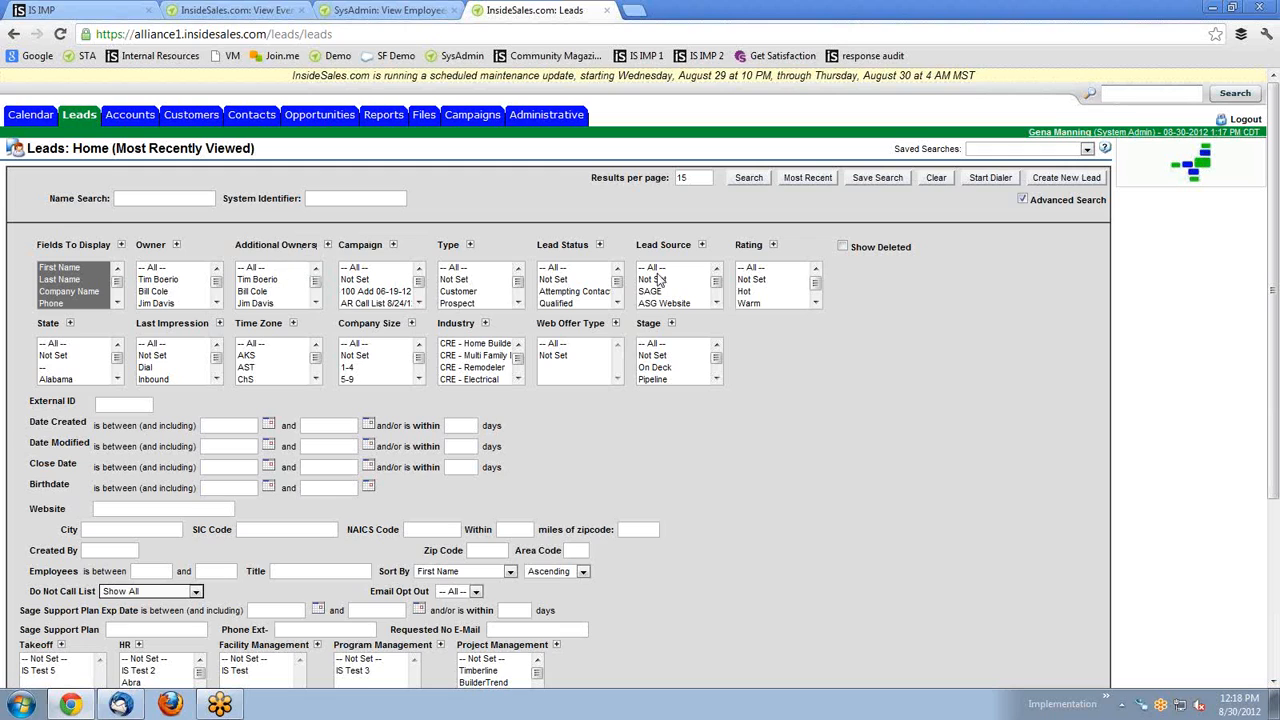
scroll(175, 287, "down", 2)
Search leads by one owner, campaign 100 Add 06-19-12, statuses Not Set and Attempting Contact.
left_click(172, 293)
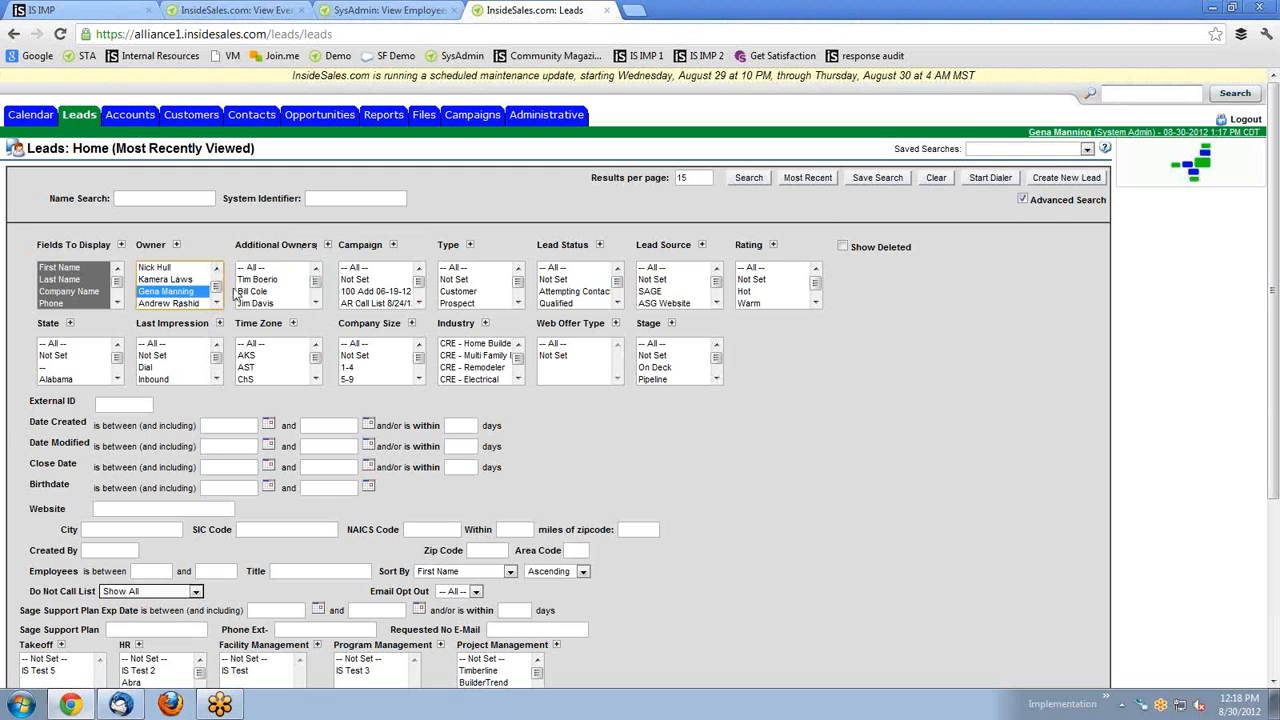
left_click(362, 292)
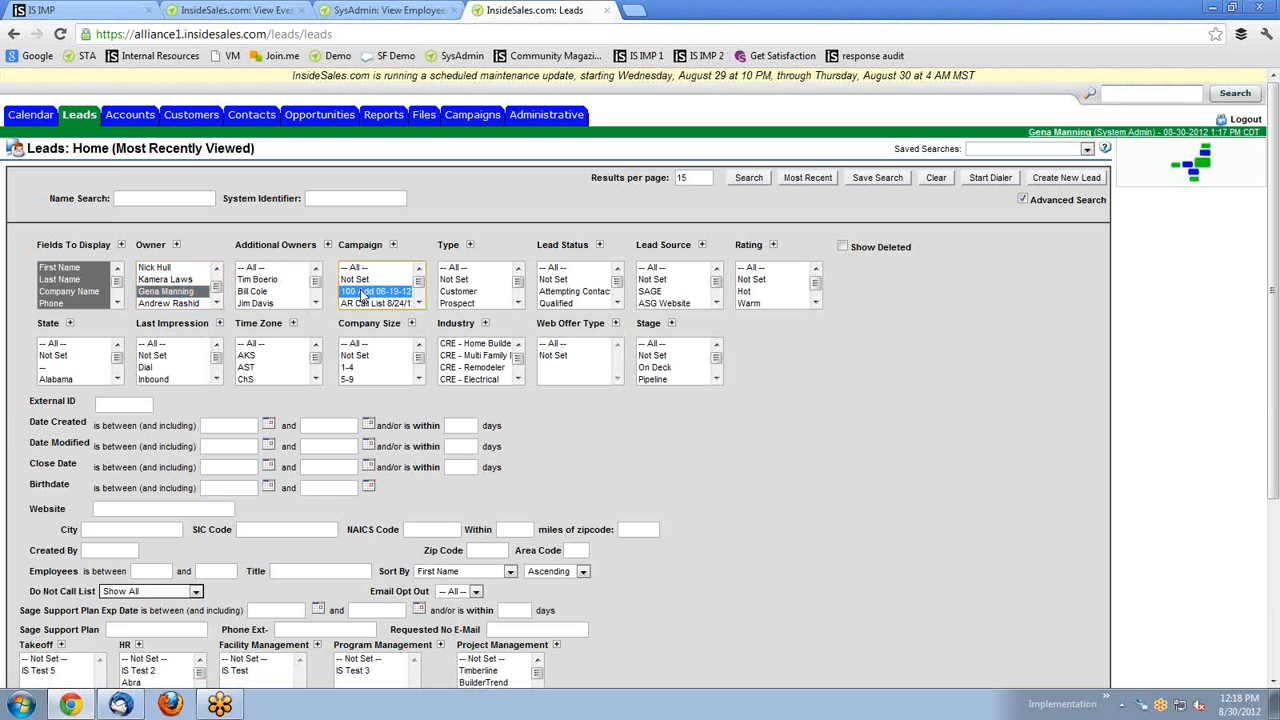
left_click_drag(576, 280, 566, 292)
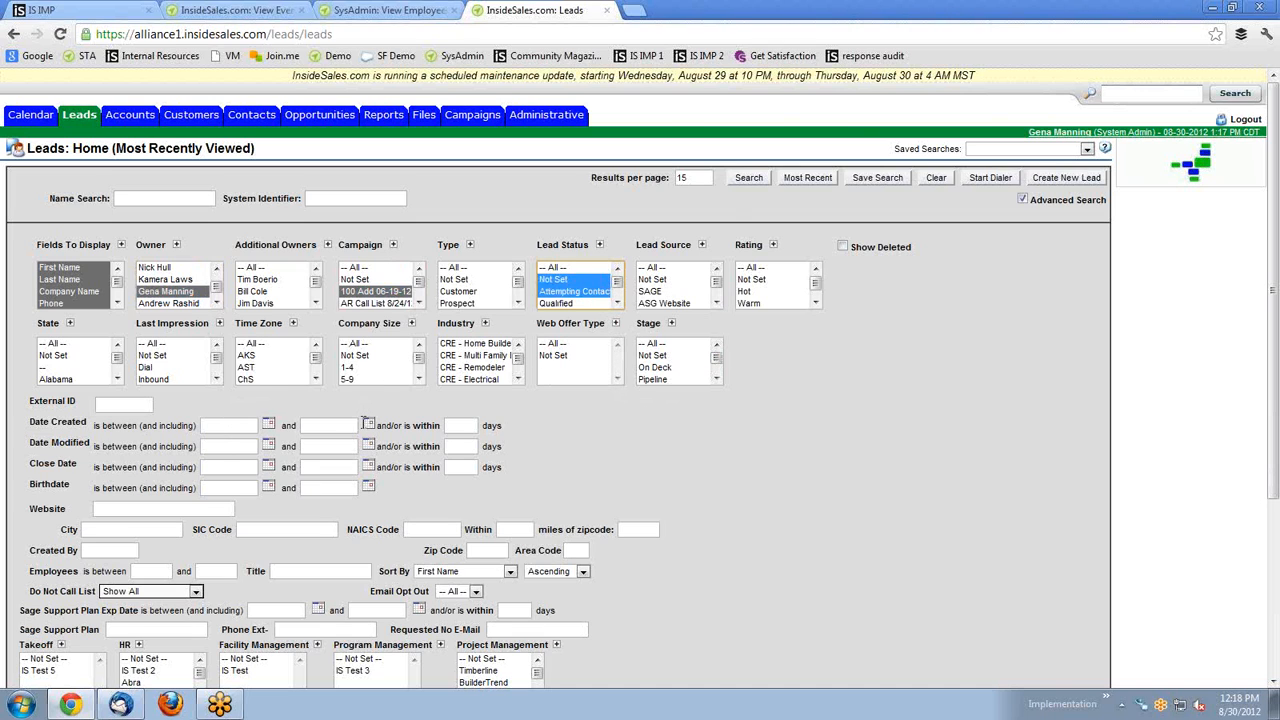
scroll(342, 444, "down", 2)
scroll(180, 531, "down", 4)
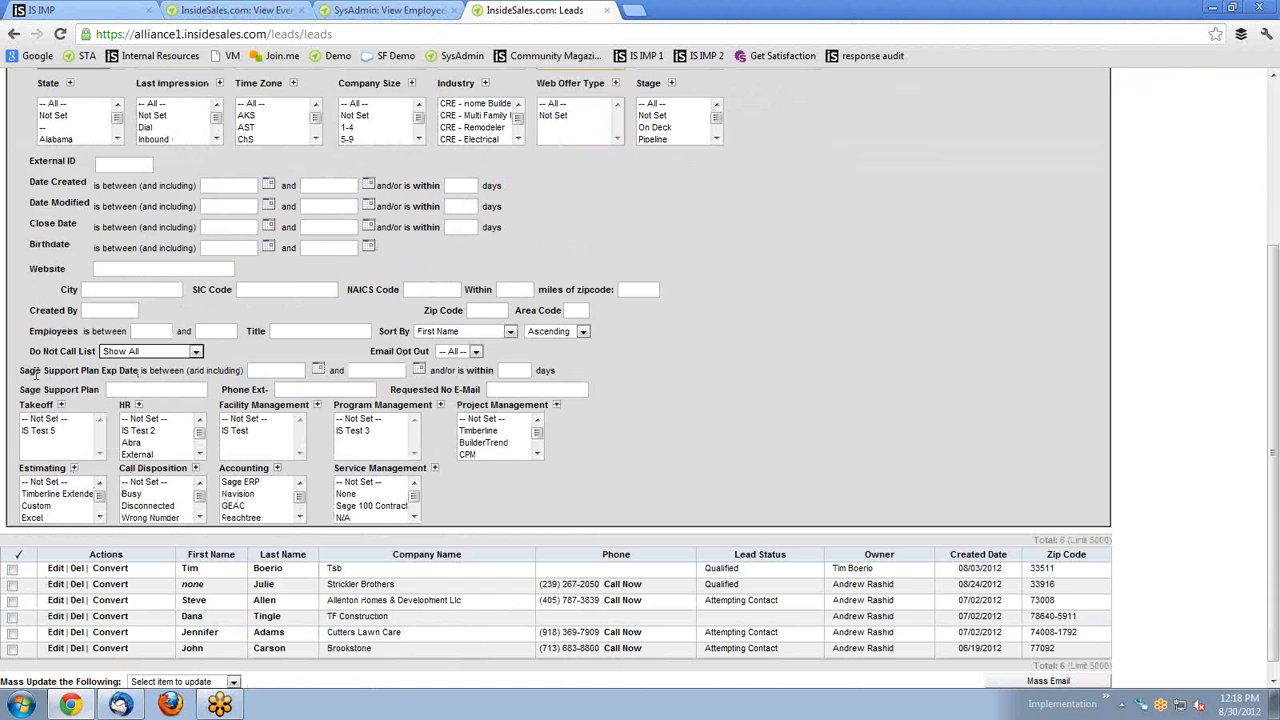
scroll(637, 438, "up", 5)
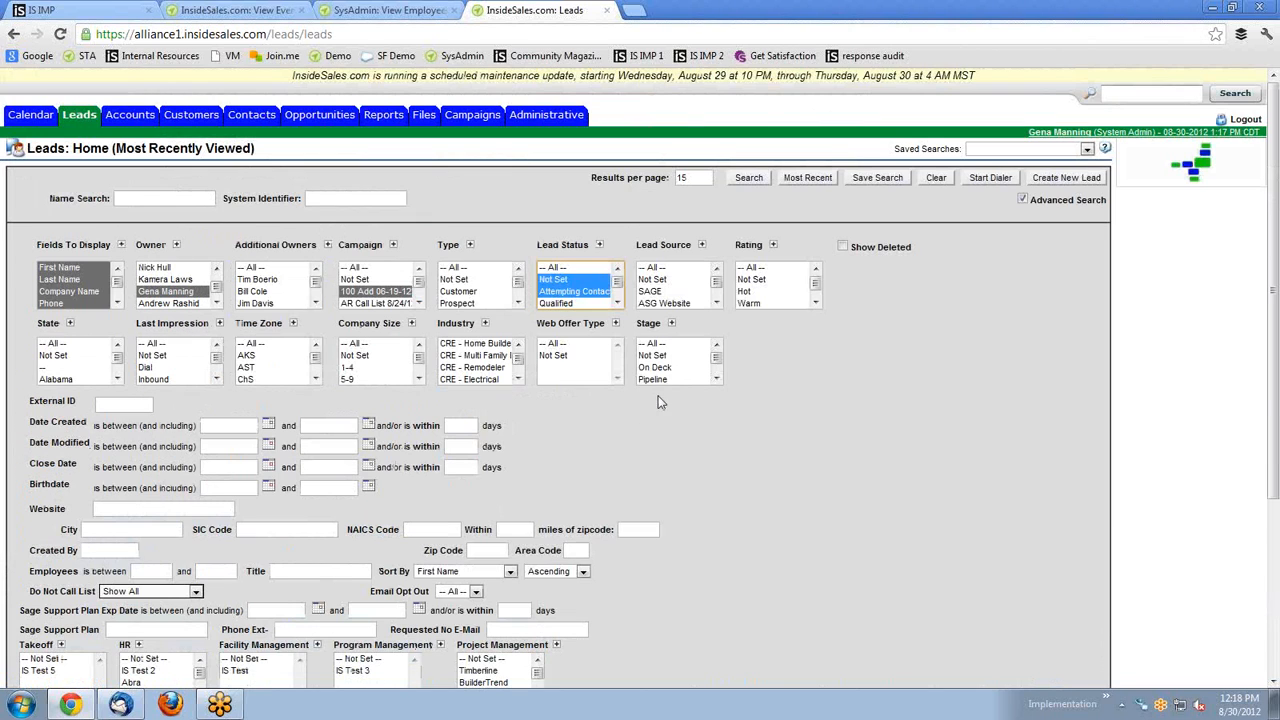
left_click(749, 180)
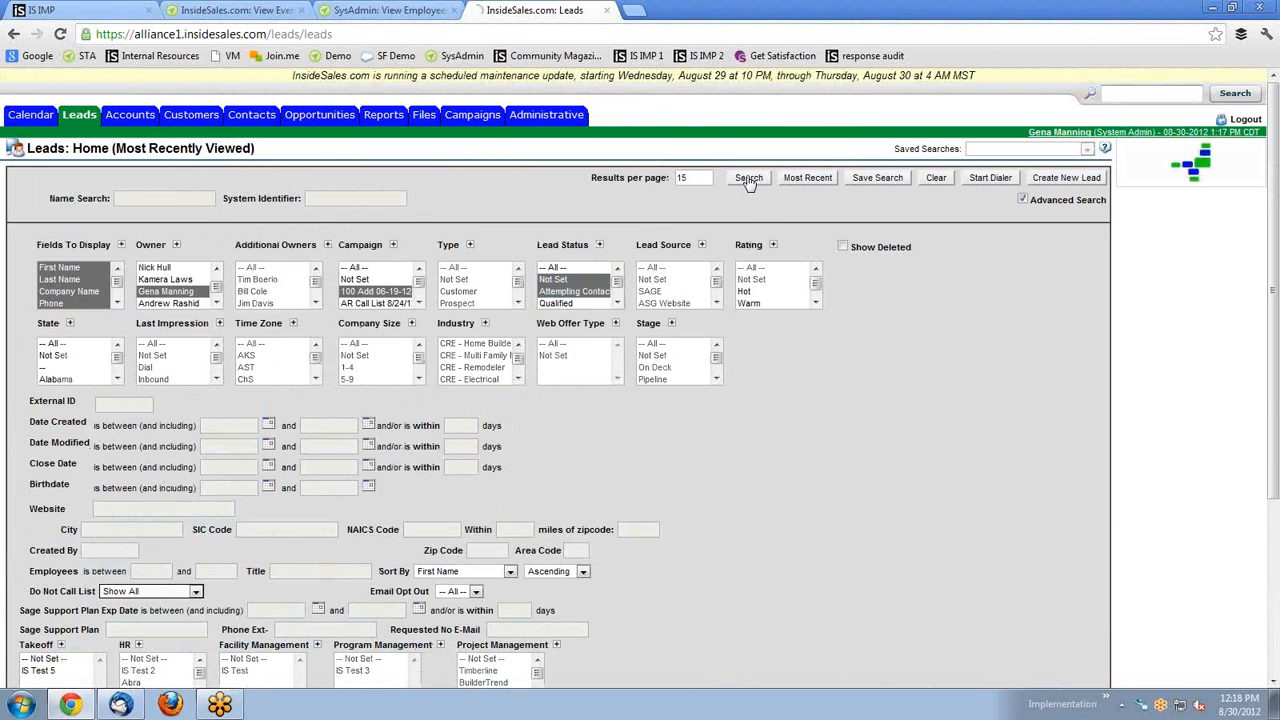
Review the No Results Found search, reset Campaign to -- All --, and note saved searches.
scroll(736, 369, "down", 5)
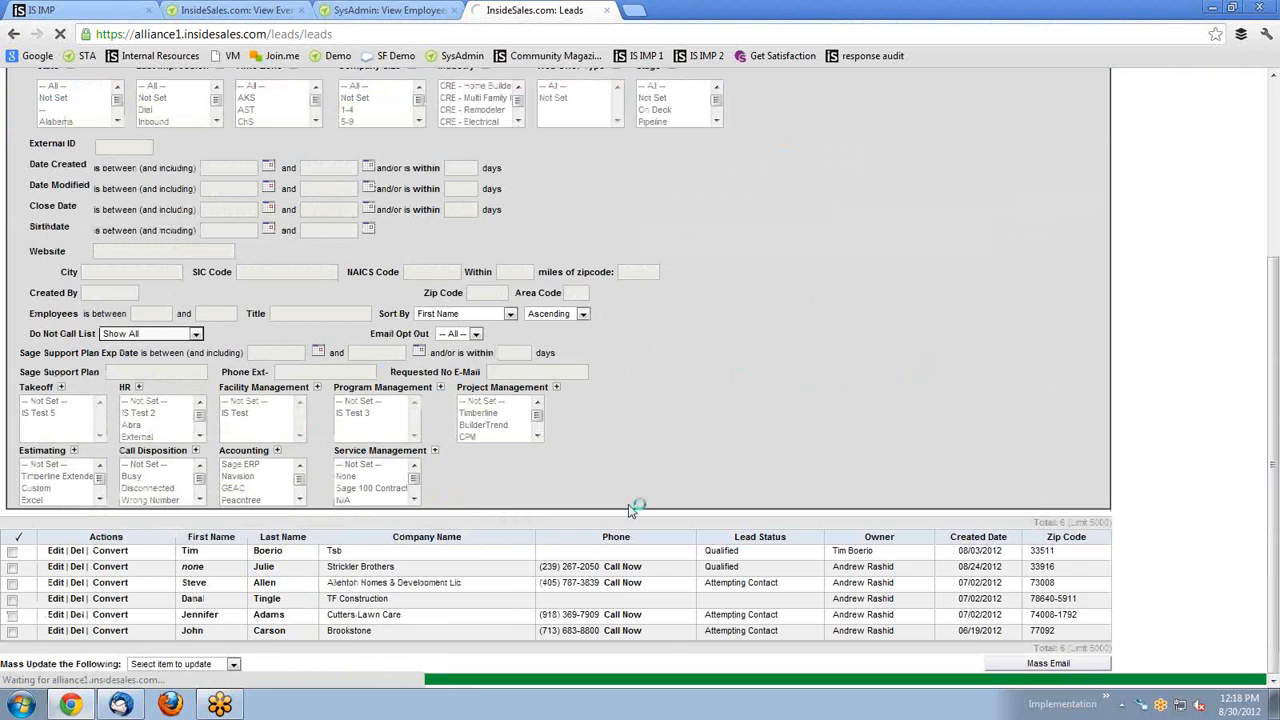
scroll(757, 541, "down", 3)
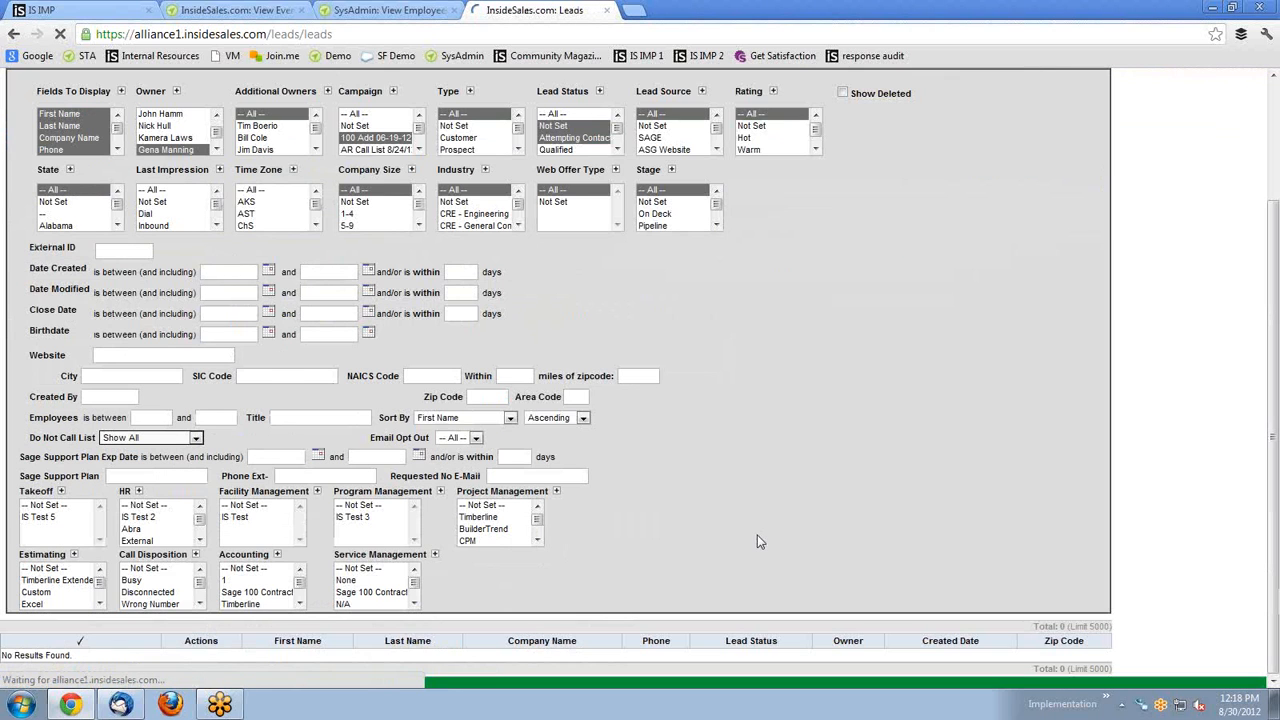
scroll(852, 448, "up", 2)
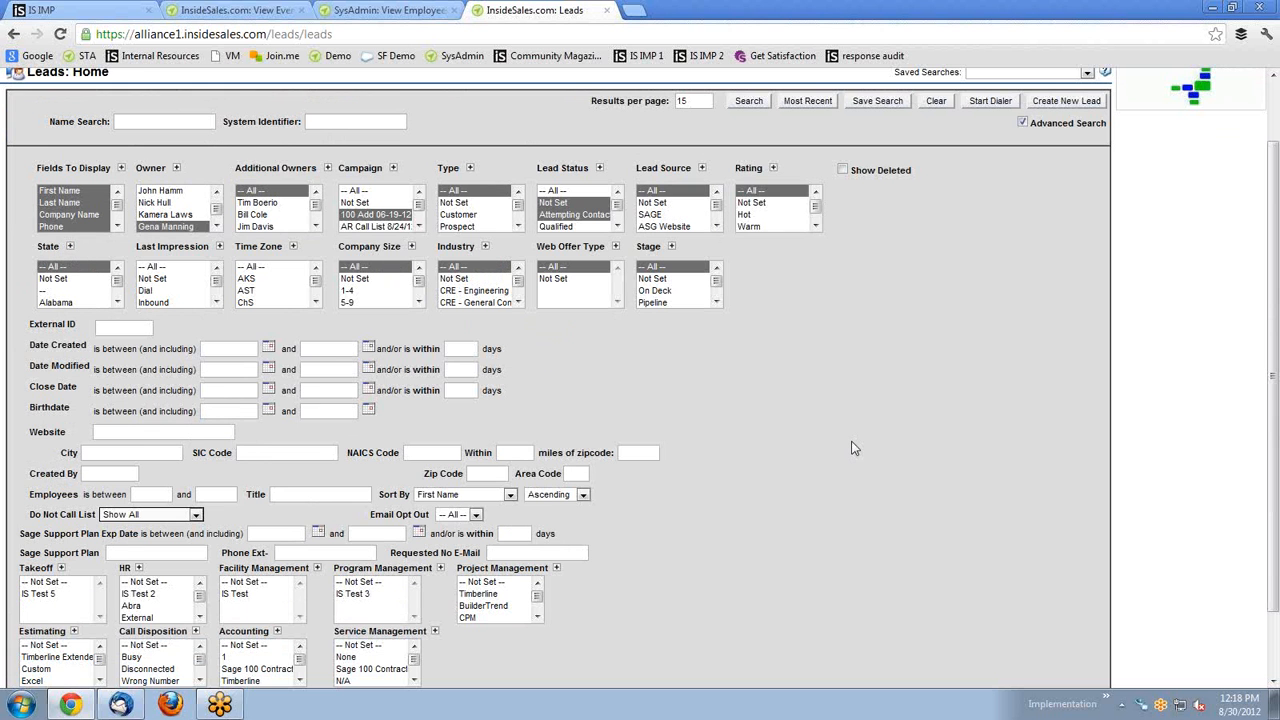
scroll(852, 448, "up", 2)
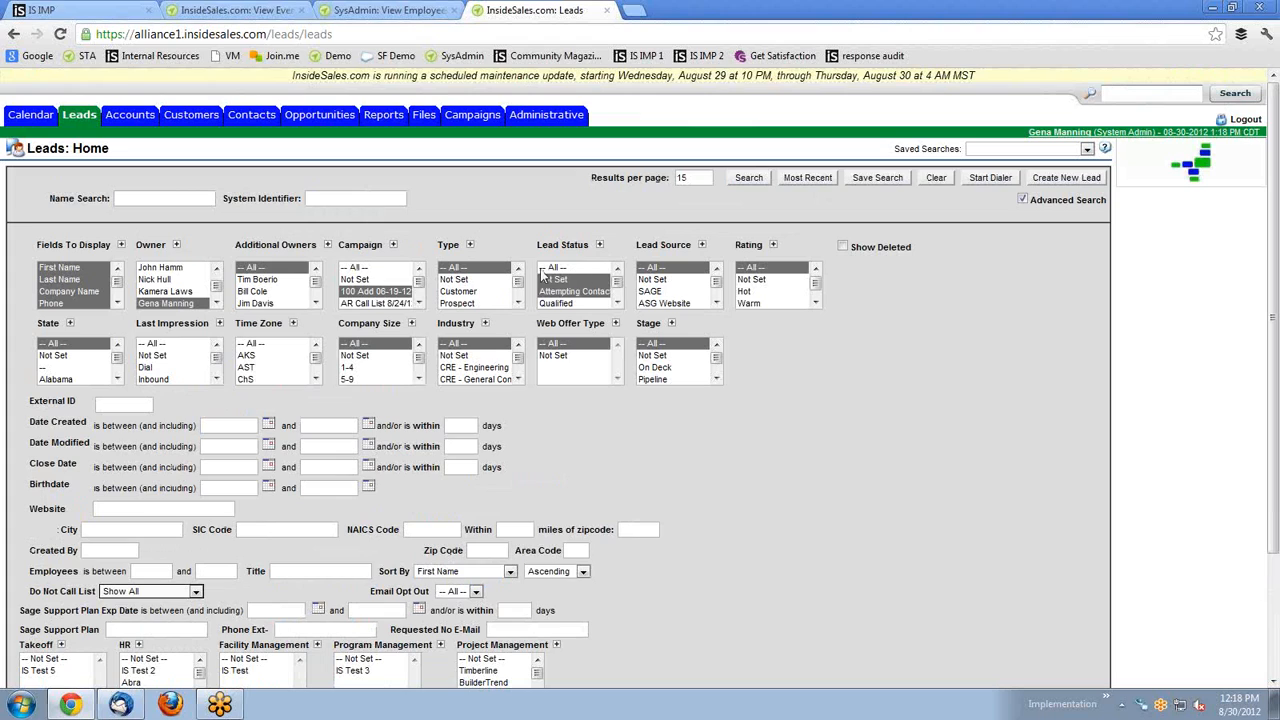
left_click(355, 268)
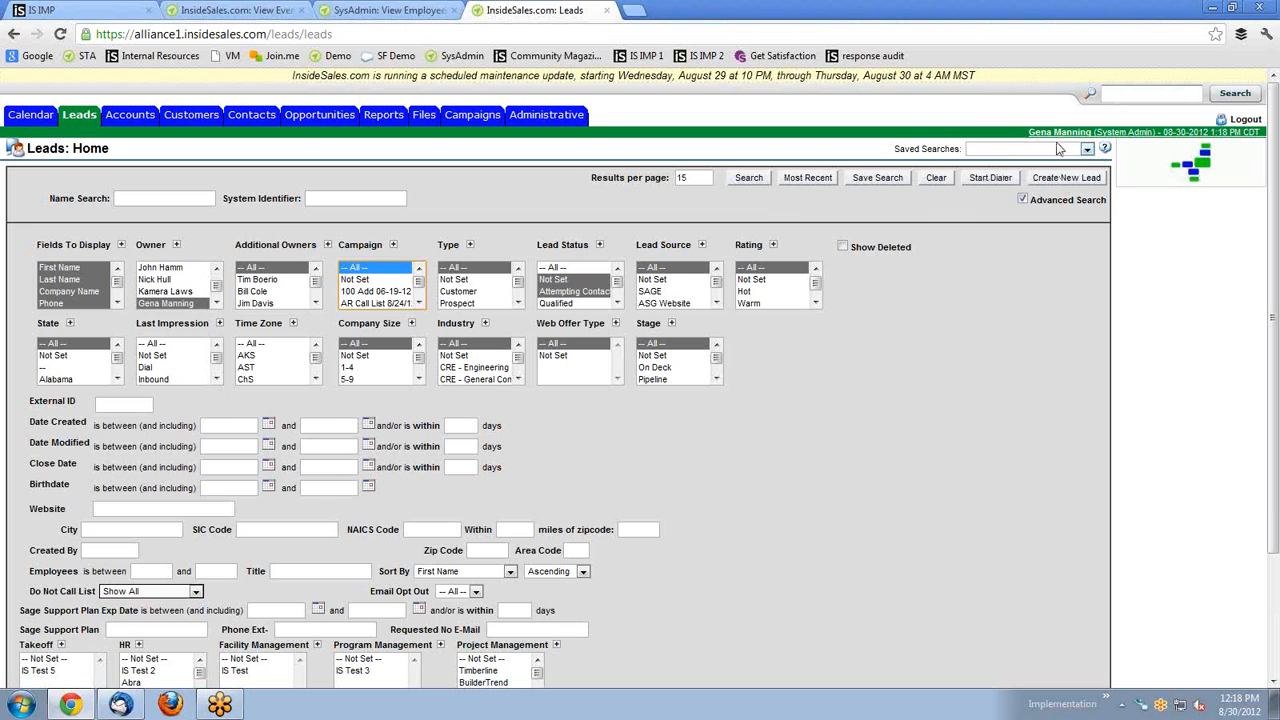
left_click_drag(896, 150, 957, 150)
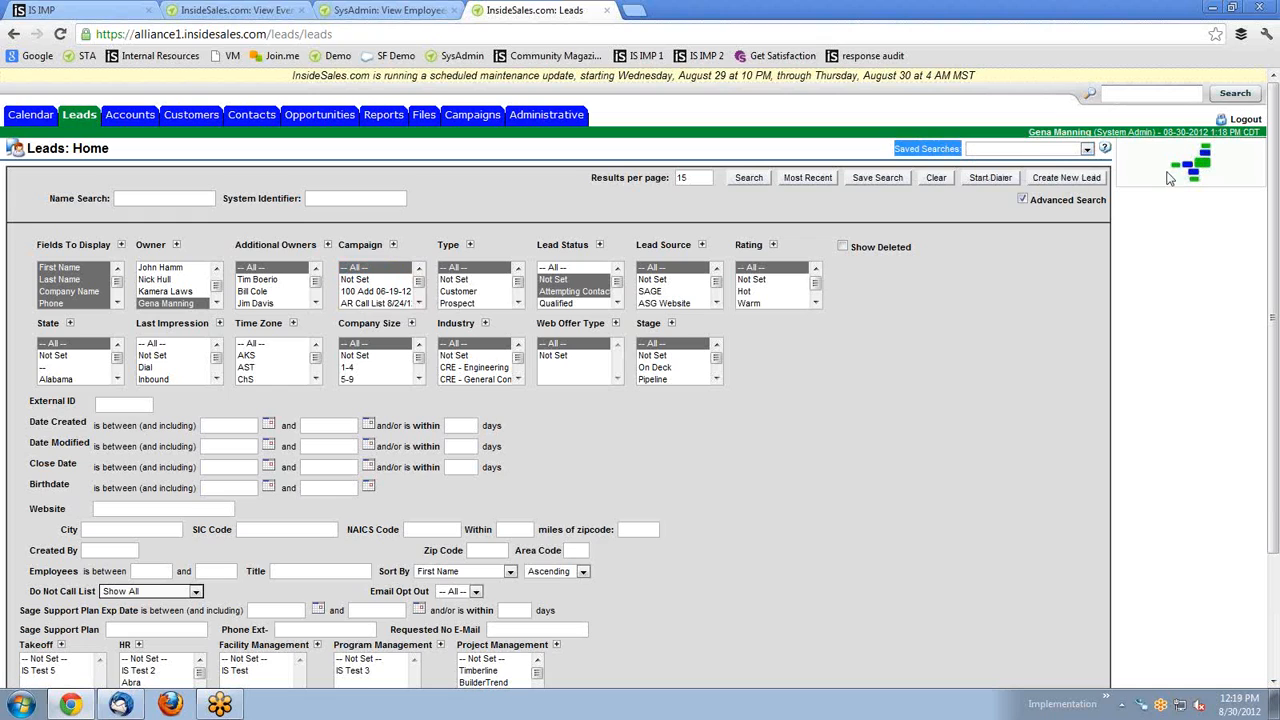
Load the AR Call List 8-24-12 saved search, review its results, then clear all filters.
left_click(1090, 152)
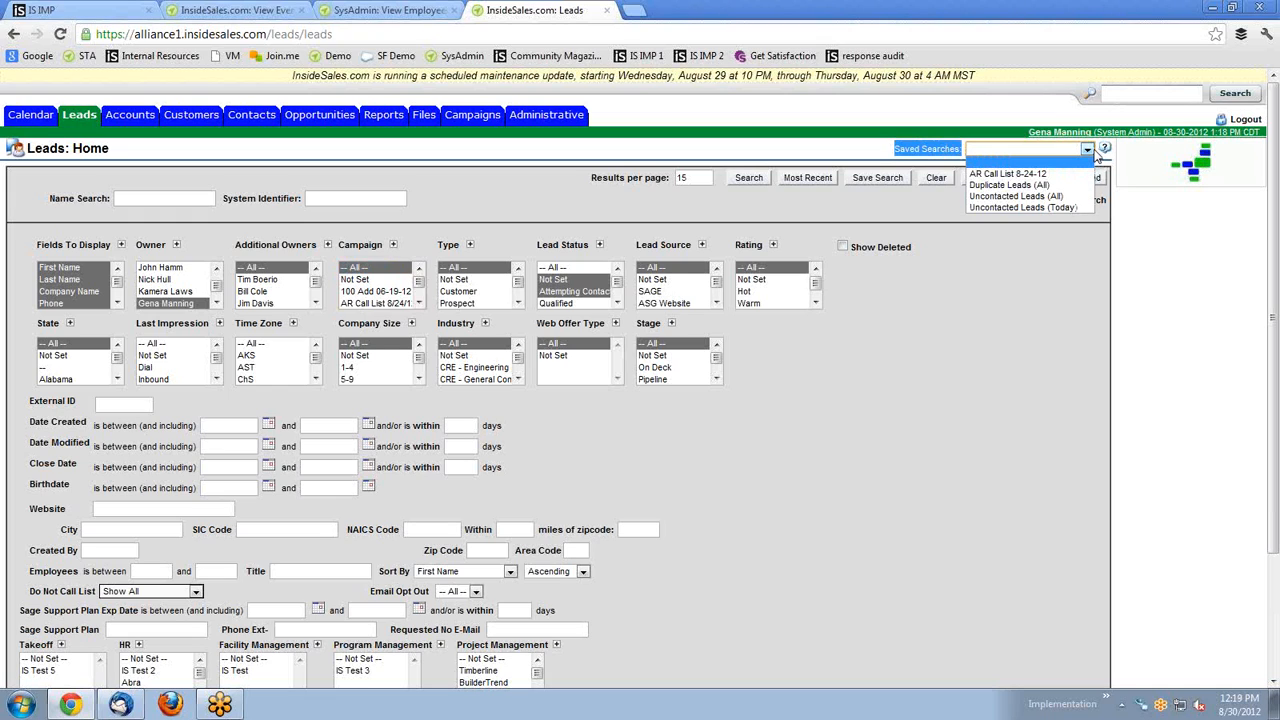
left_click(1030, 174)
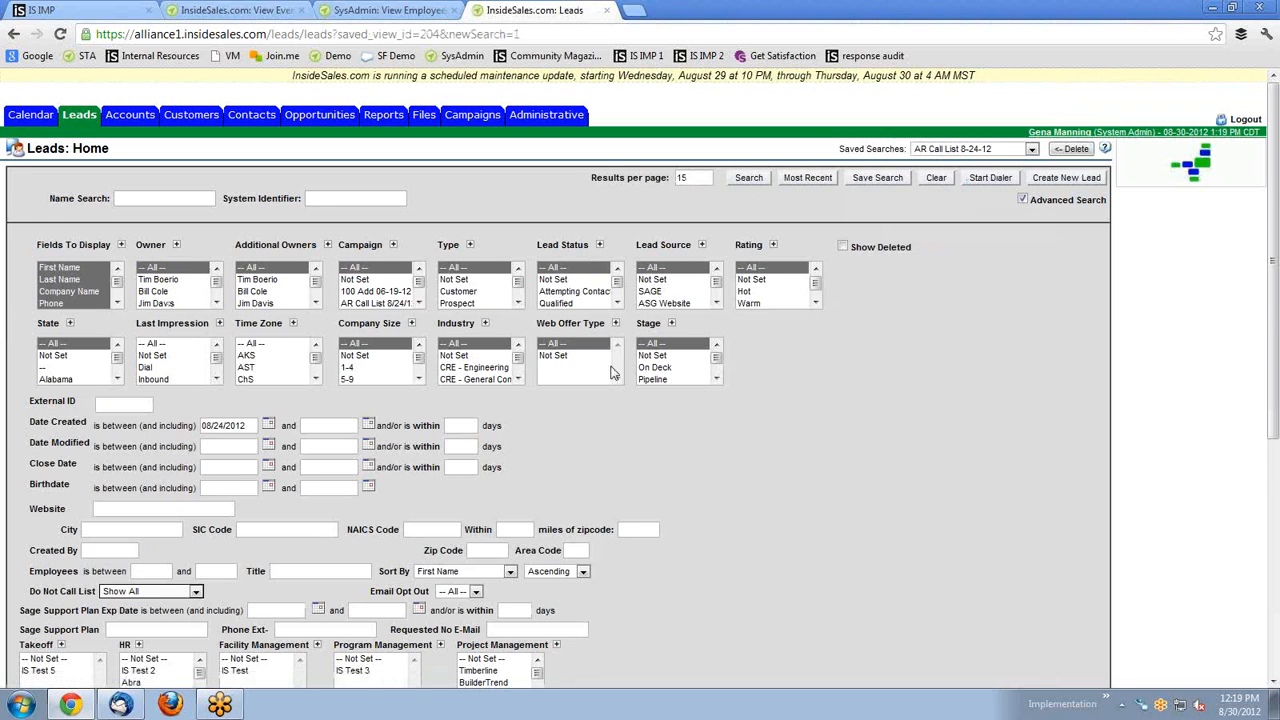
scroll(656, 404, "down", 4)
scroll(645, 416, "up", 4)
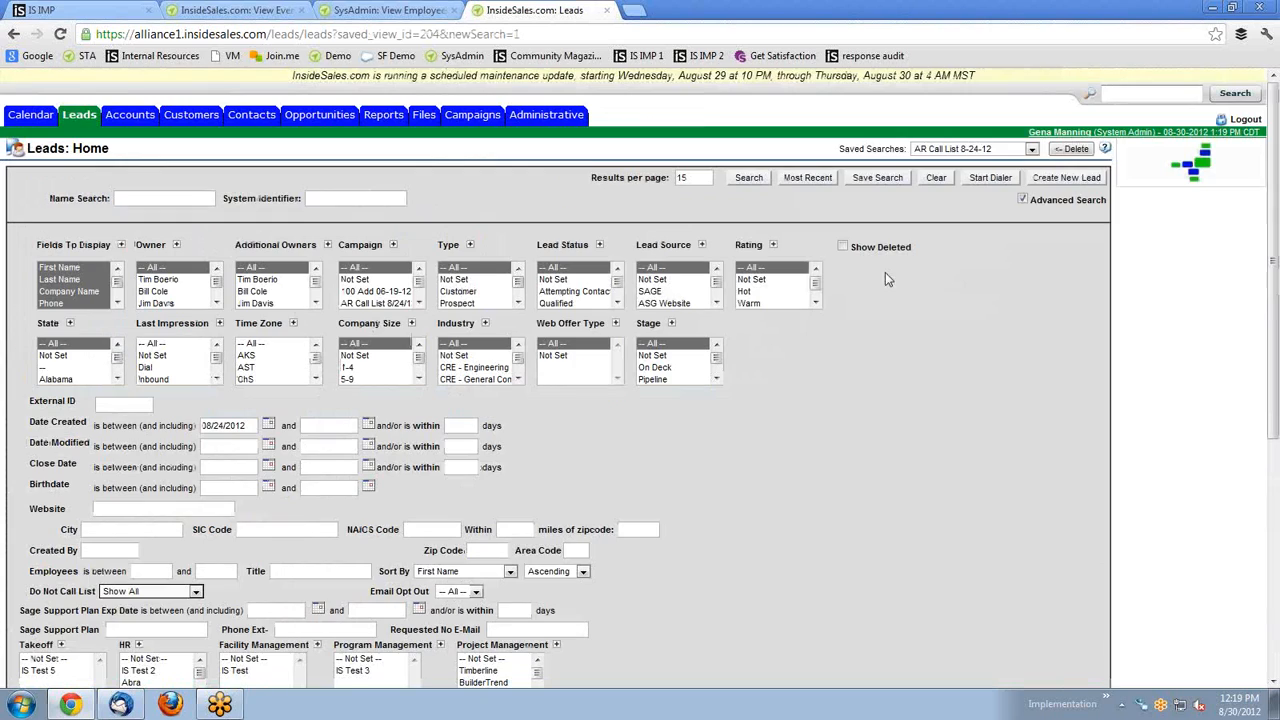
left_click(936, 178)
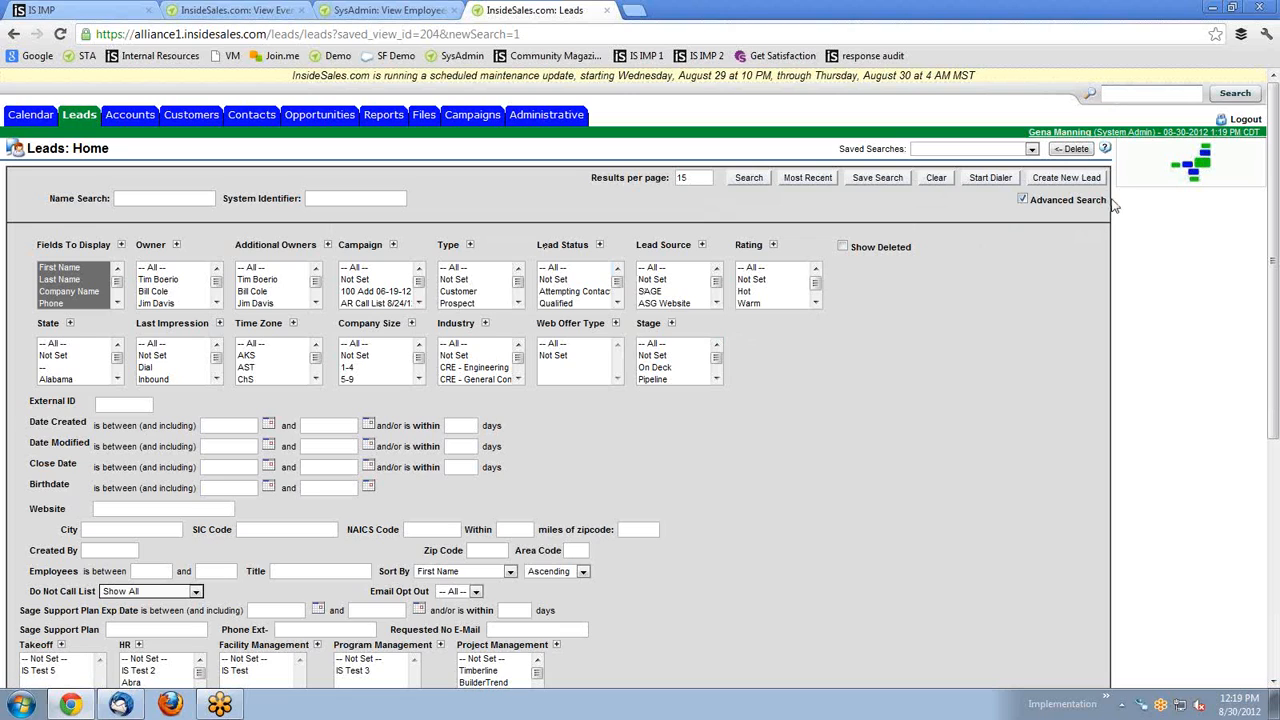
left_click_drag(1107, 200, 1034, 199)
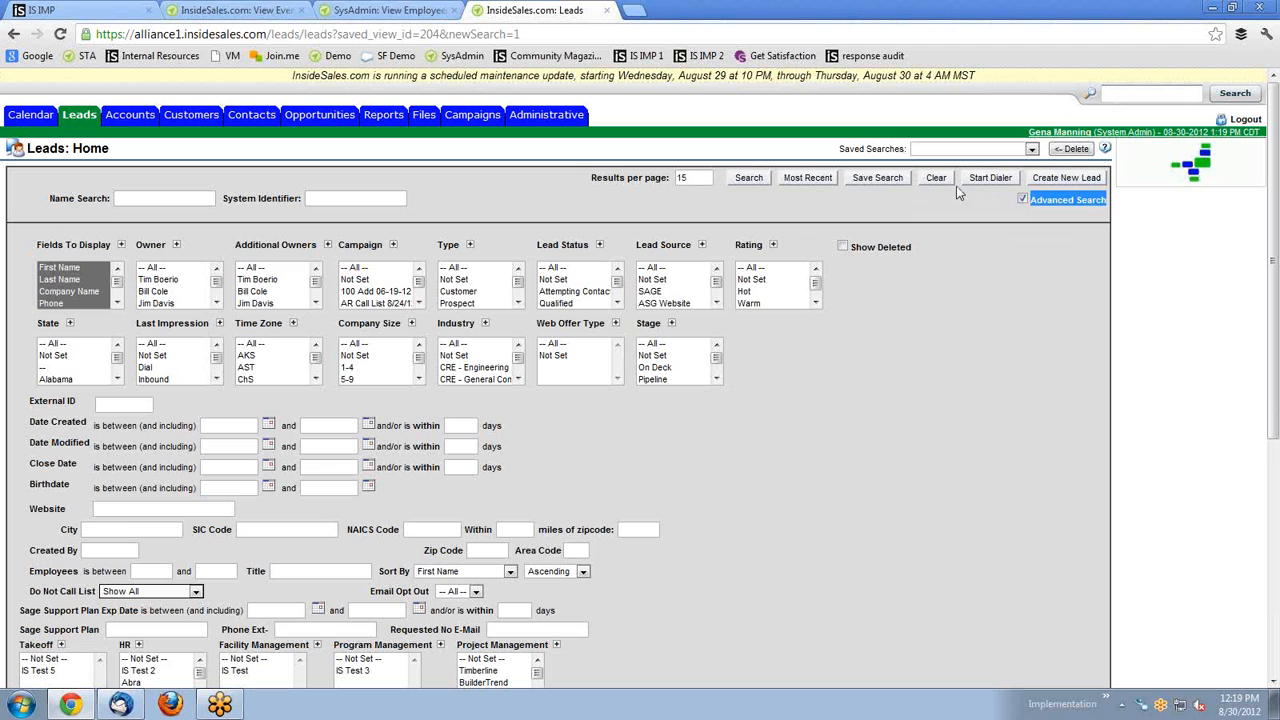
Scroll through the lead results, pointing out the mass update option below them.
scroll(837, 280, "down", 3)
scroll(835, 275, "down", 4)
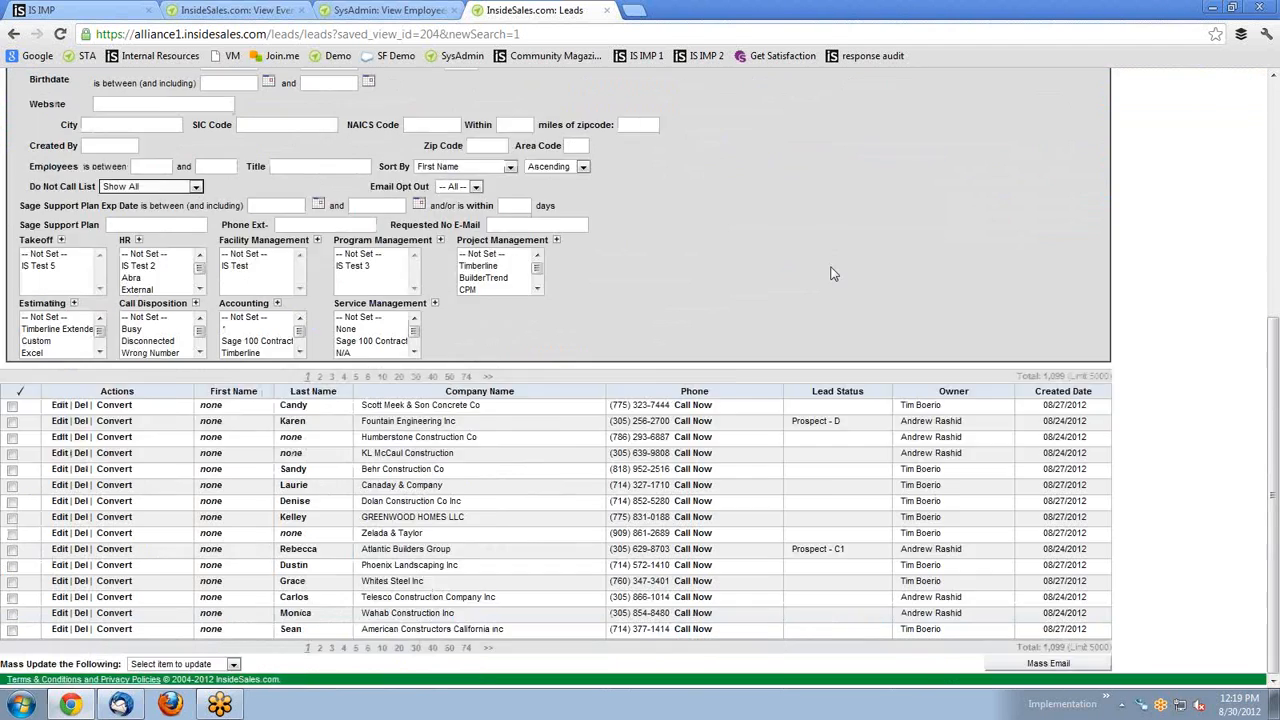
scroll(830, 270, "up", 8)
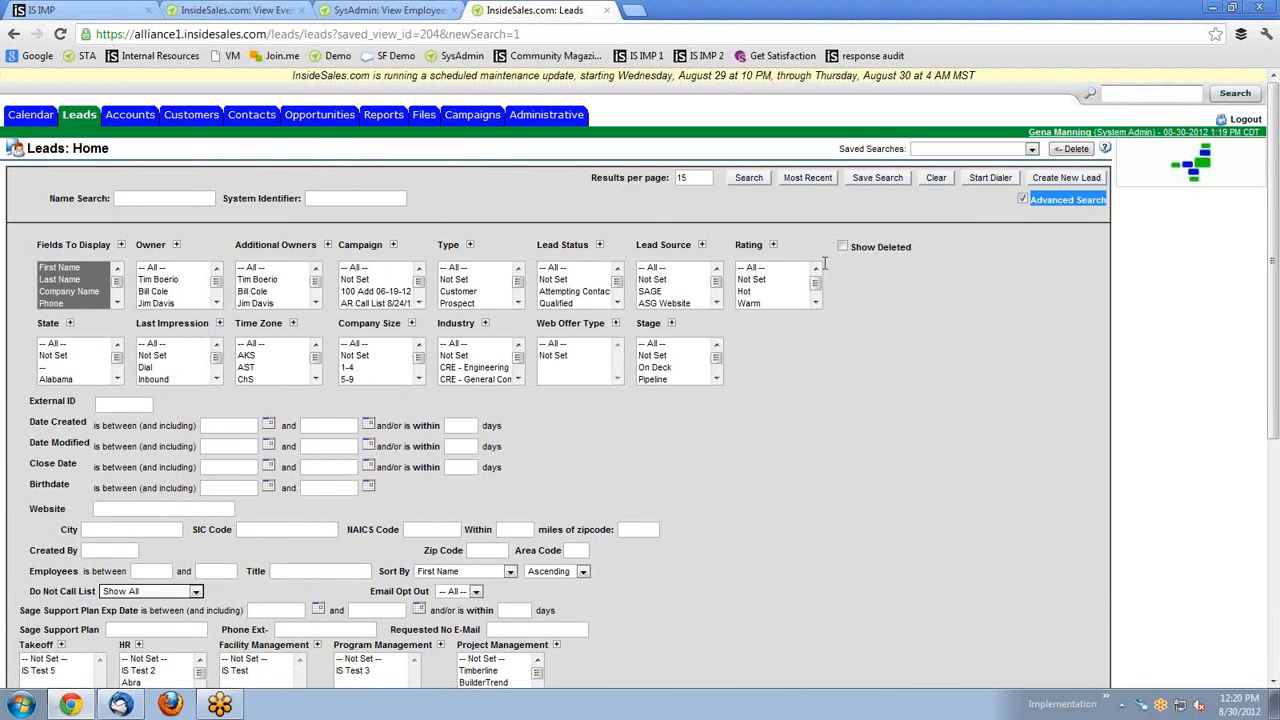
scroll(824, 263, "down", 6)
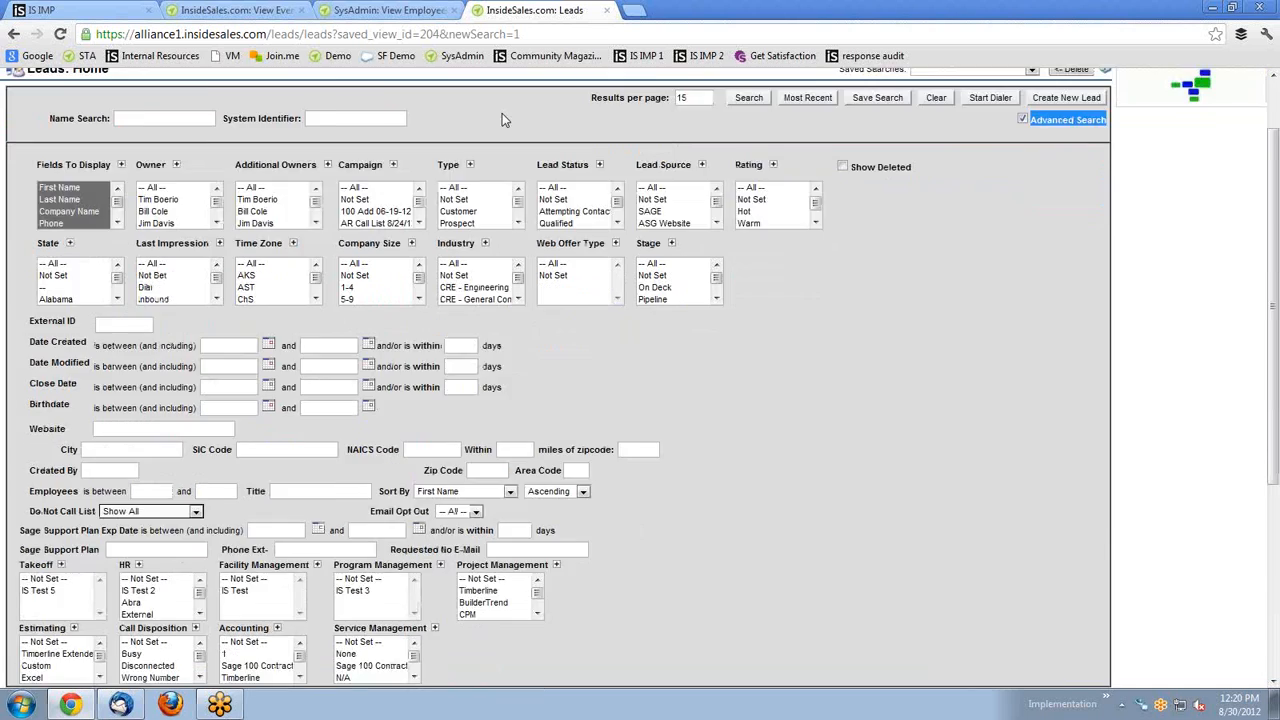
scroll(641, 193, "down", 2)
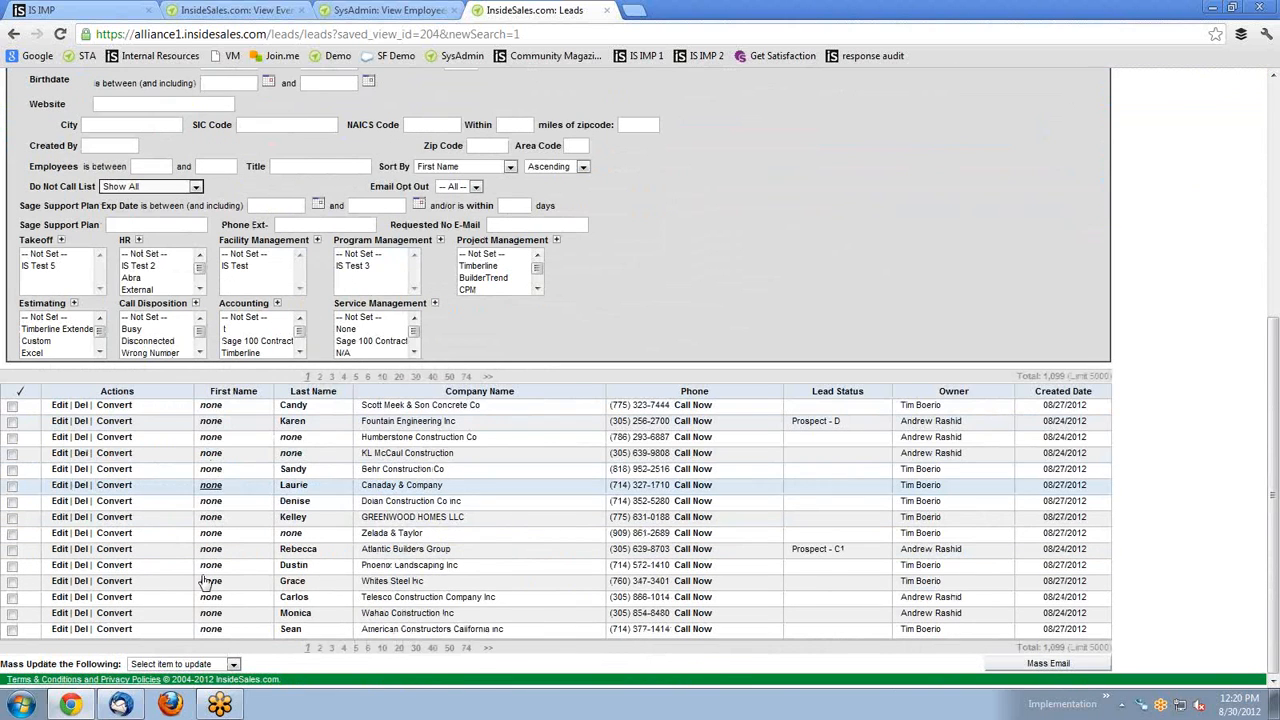
left_click_drag(128, 664, 3, 652)
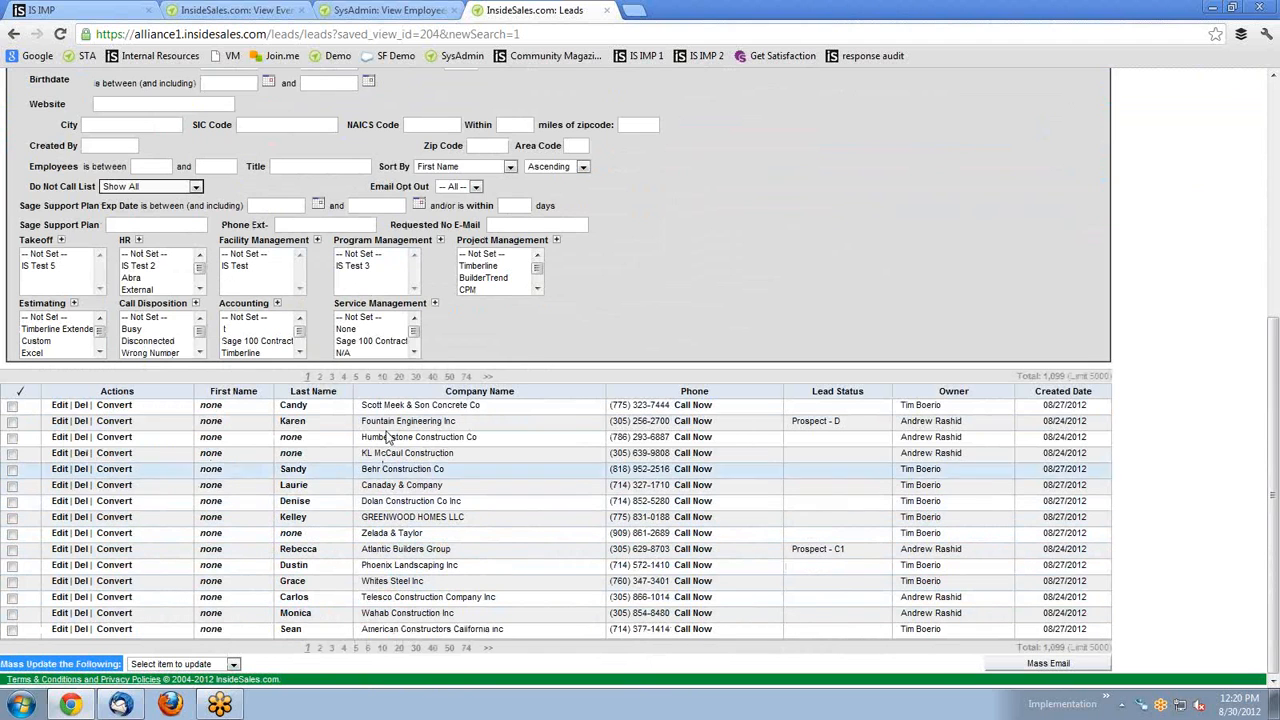
scroll(362, 373, "up", 3)
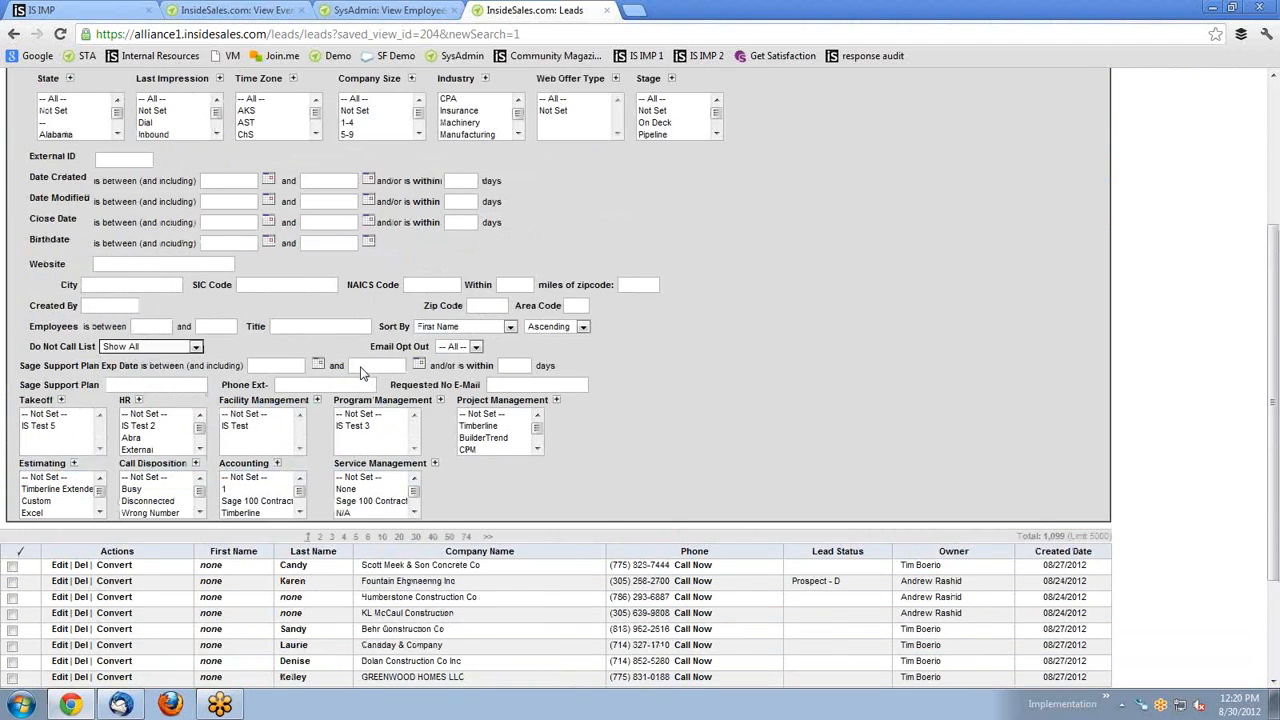
scroll(362, 372, "down", 3)
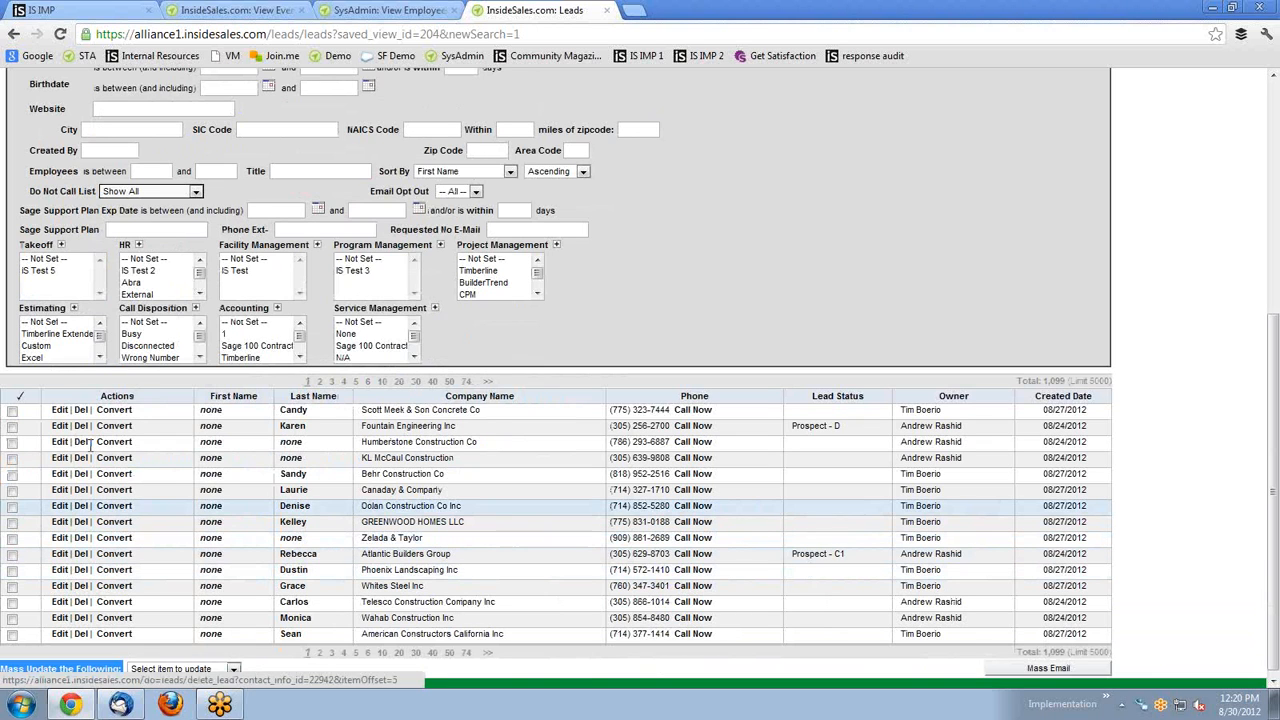
scroll(490, 427, "up", 9)
scroll(146, 500, "down", 9)
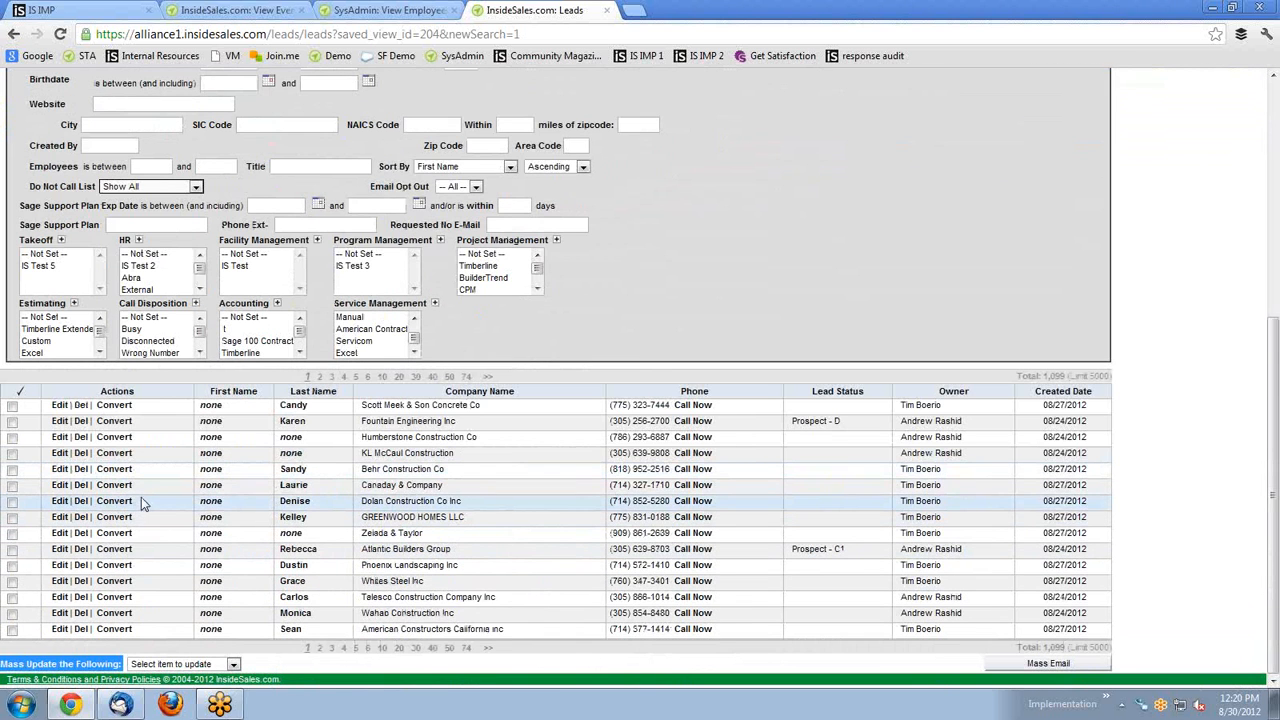
left_click(12, 421)
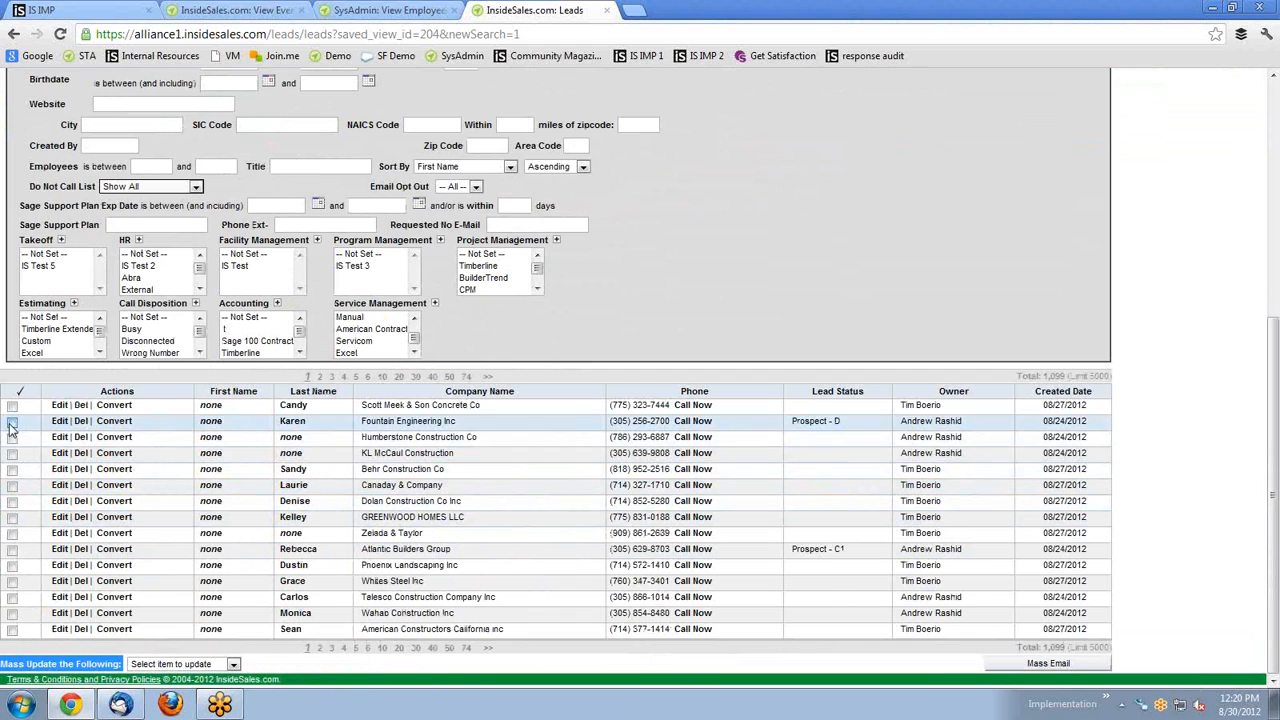
left_click(12, 453)
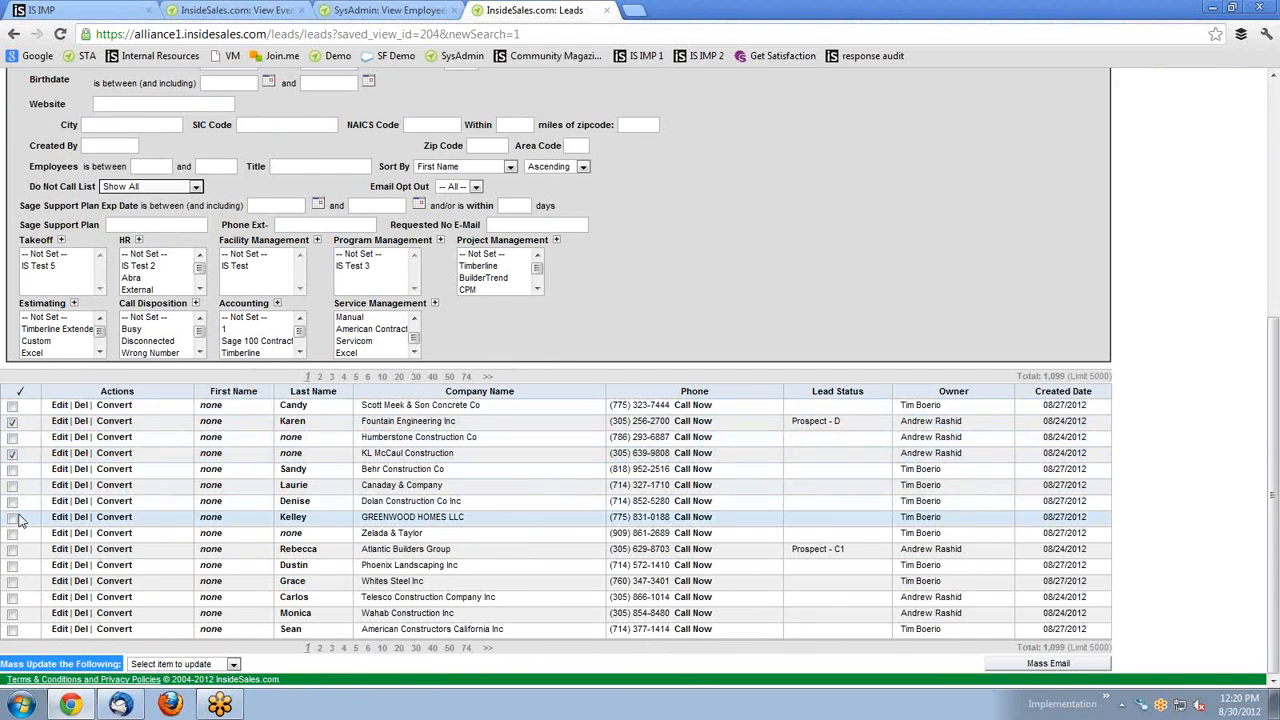
left_click(12, 501)
left_click(12, 533)
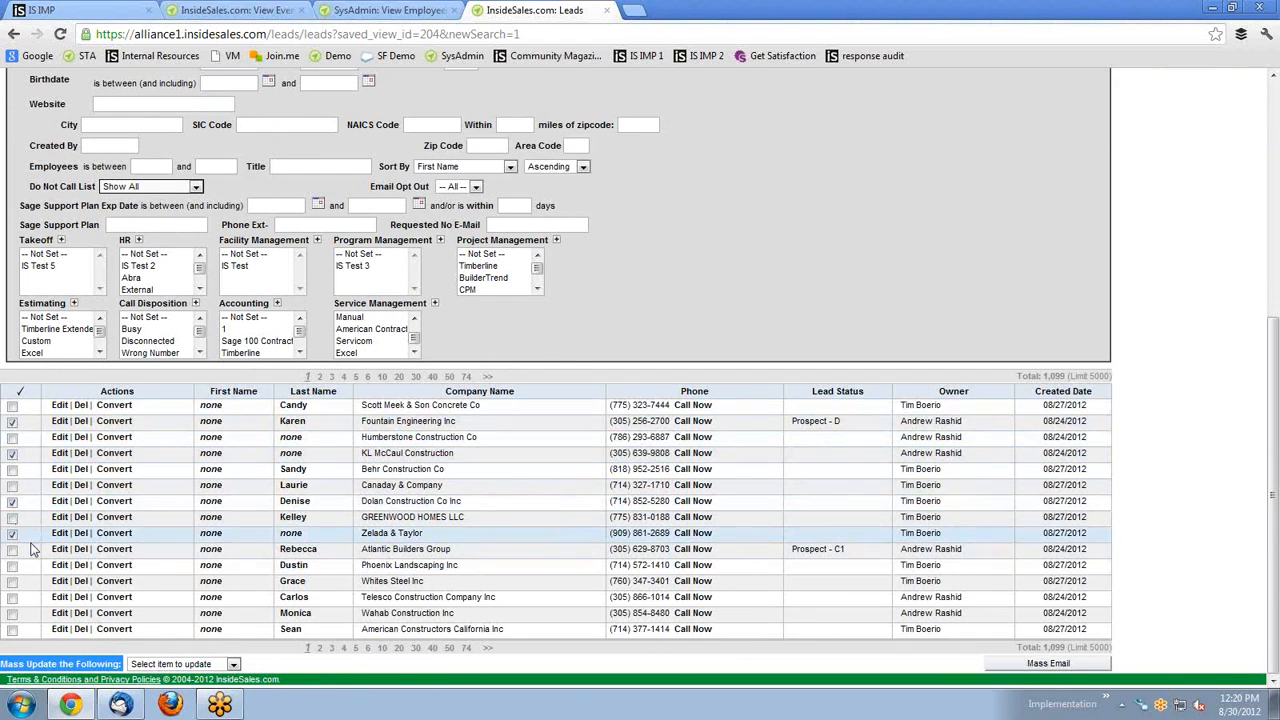
left_click(22, 394)
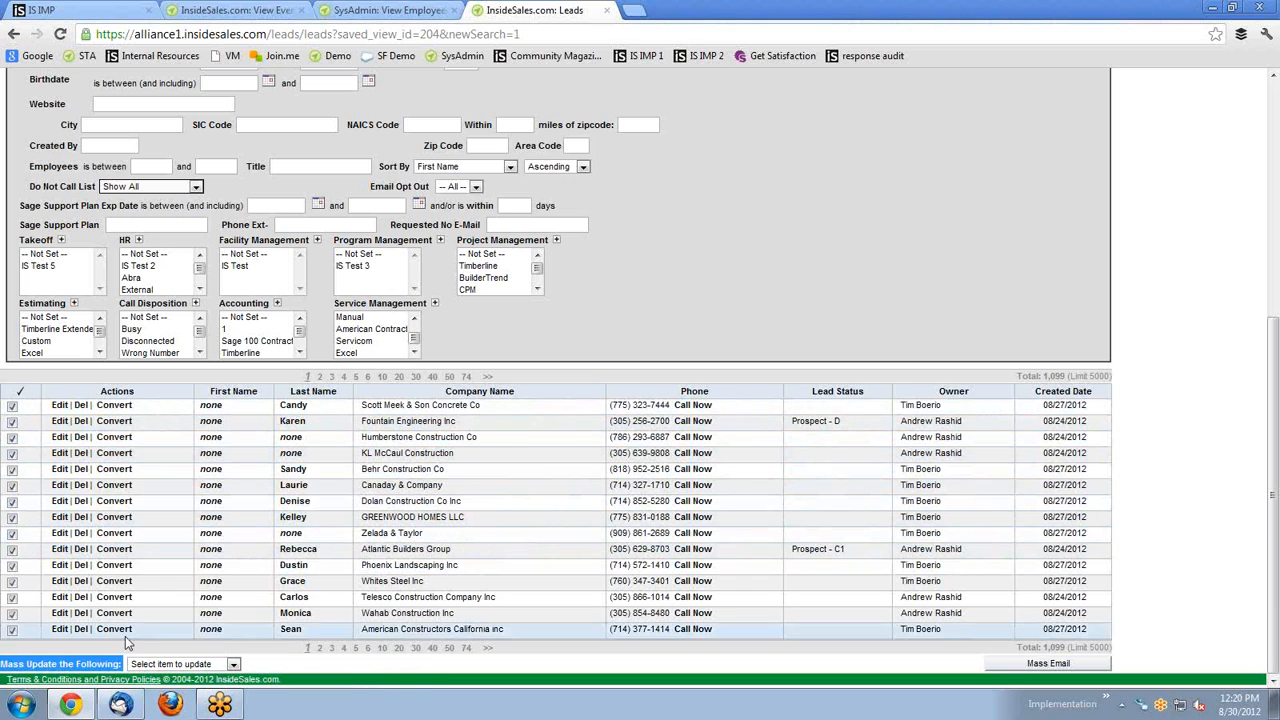
left_click(233, 665)
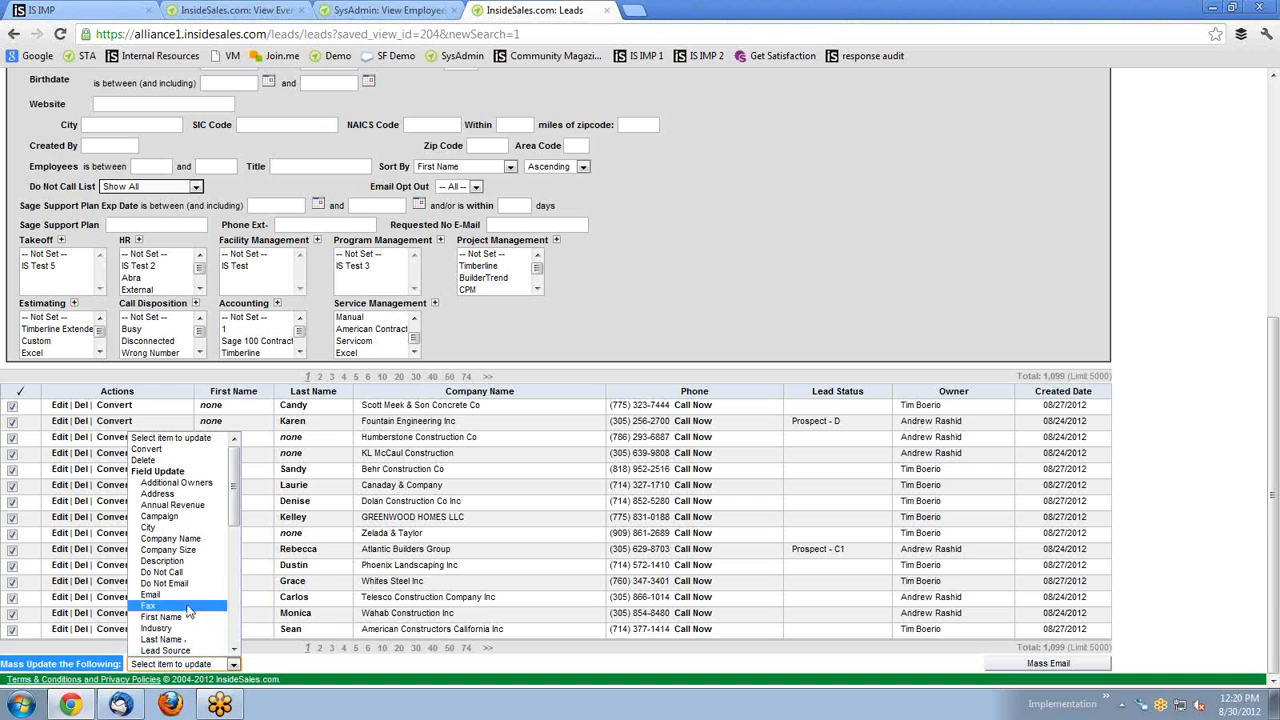
scroll(194, 600, "down", 3)
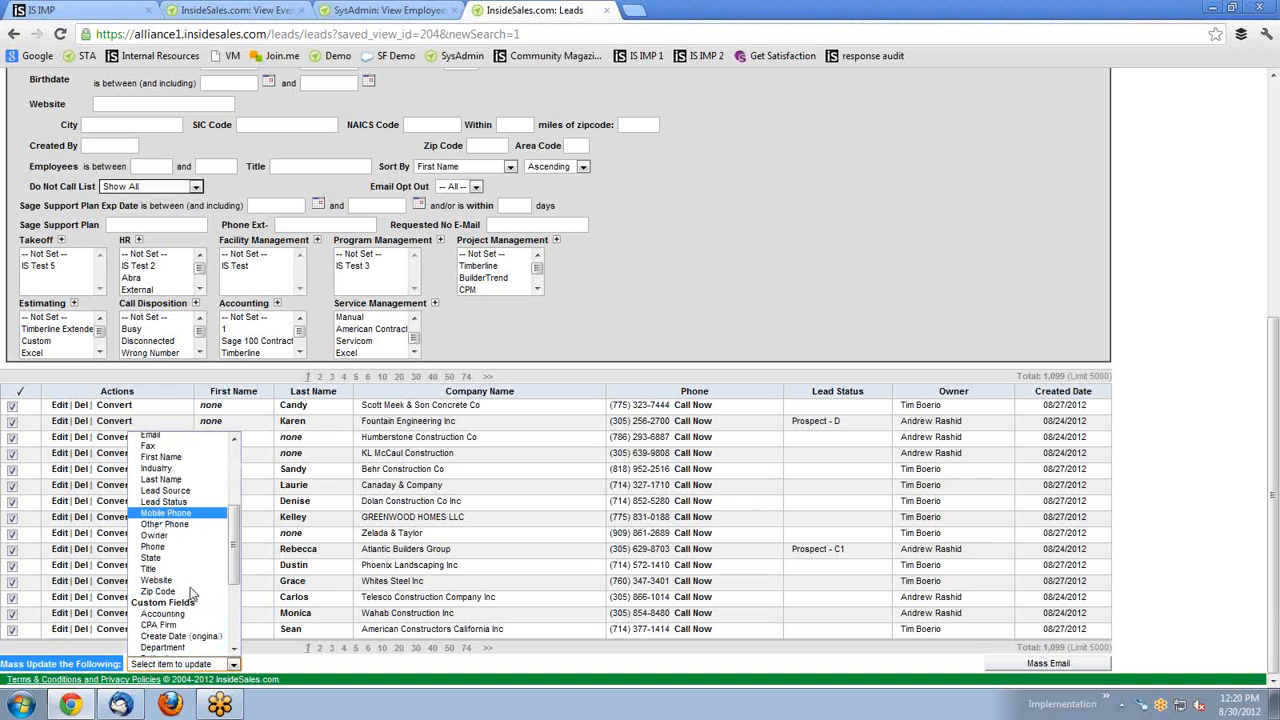
scroll(188, 570, "up", 3)
left_click(186, 580)
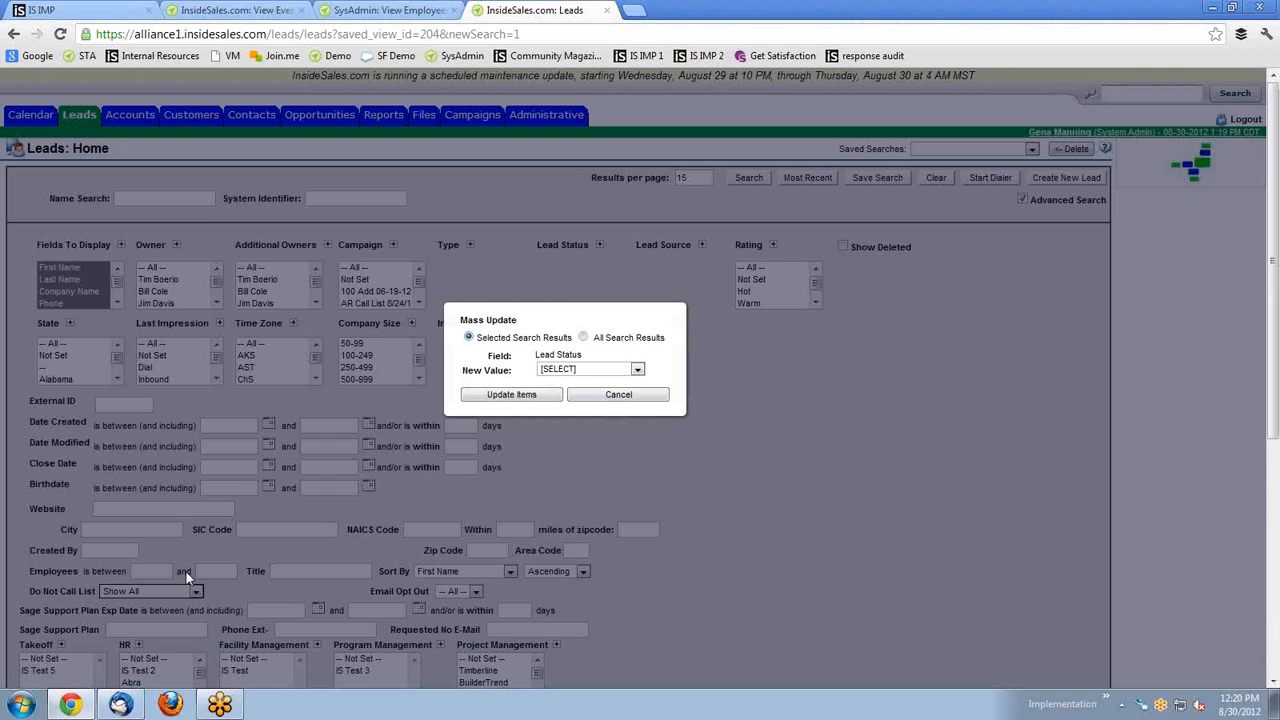
left_click(580, 369)
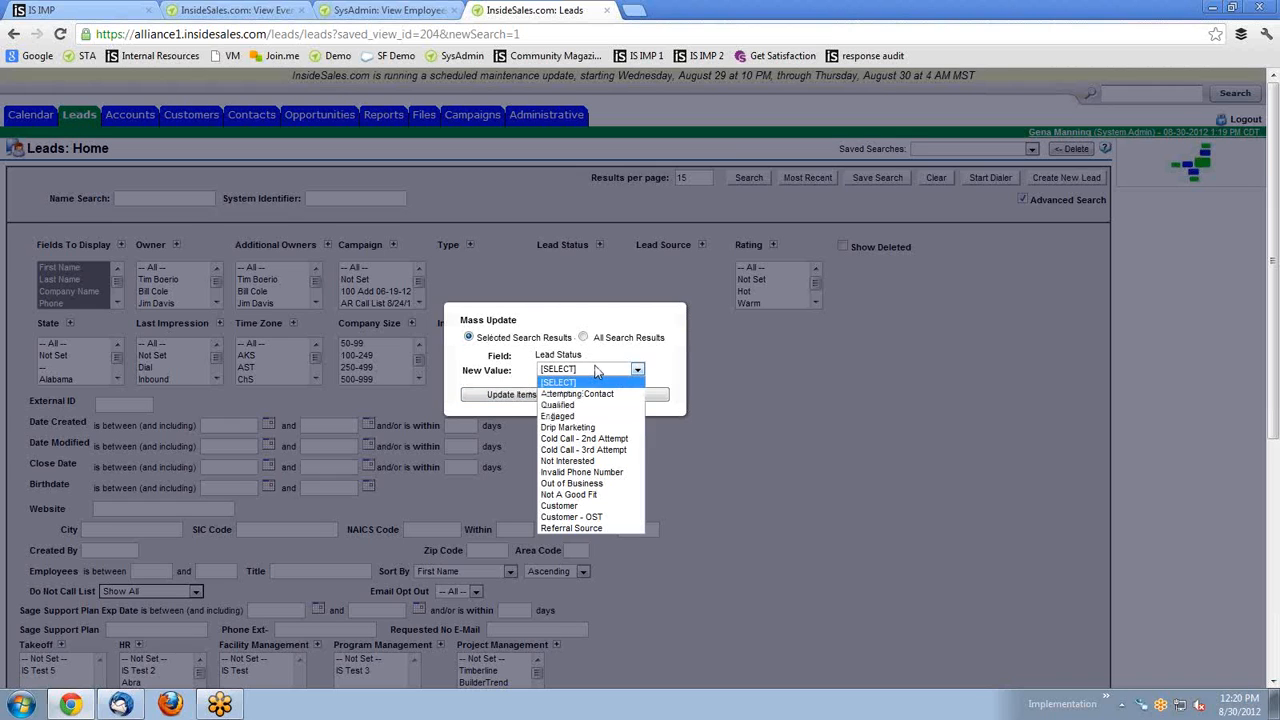
left_click(589, 405)
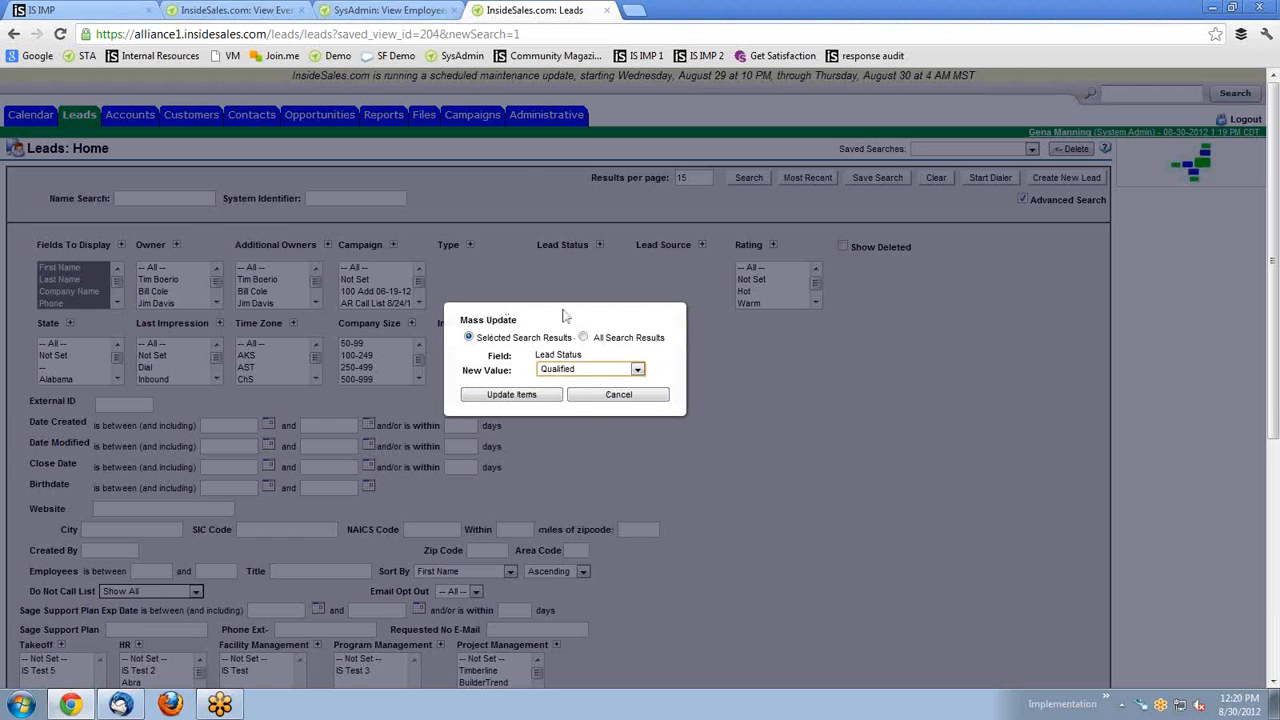
left_click(621, 396)
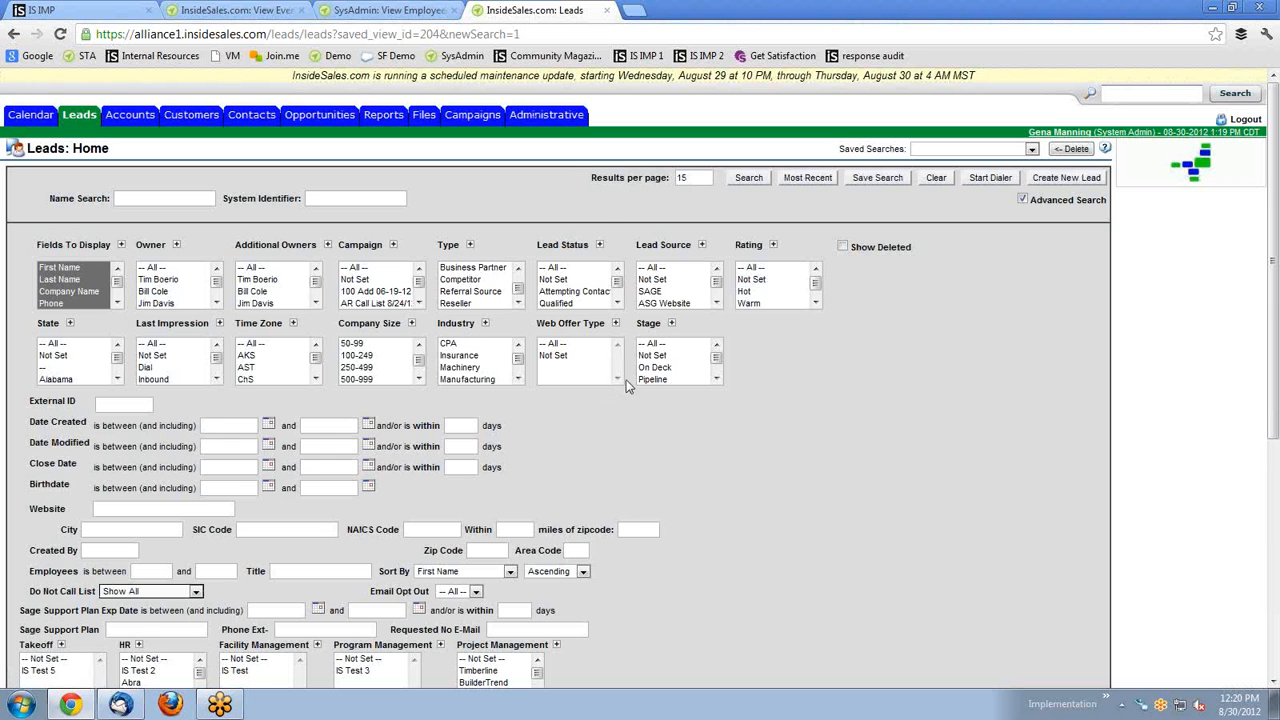
scroll(618, 361, "down", 2)
scroll(622, 370, "down", 2)
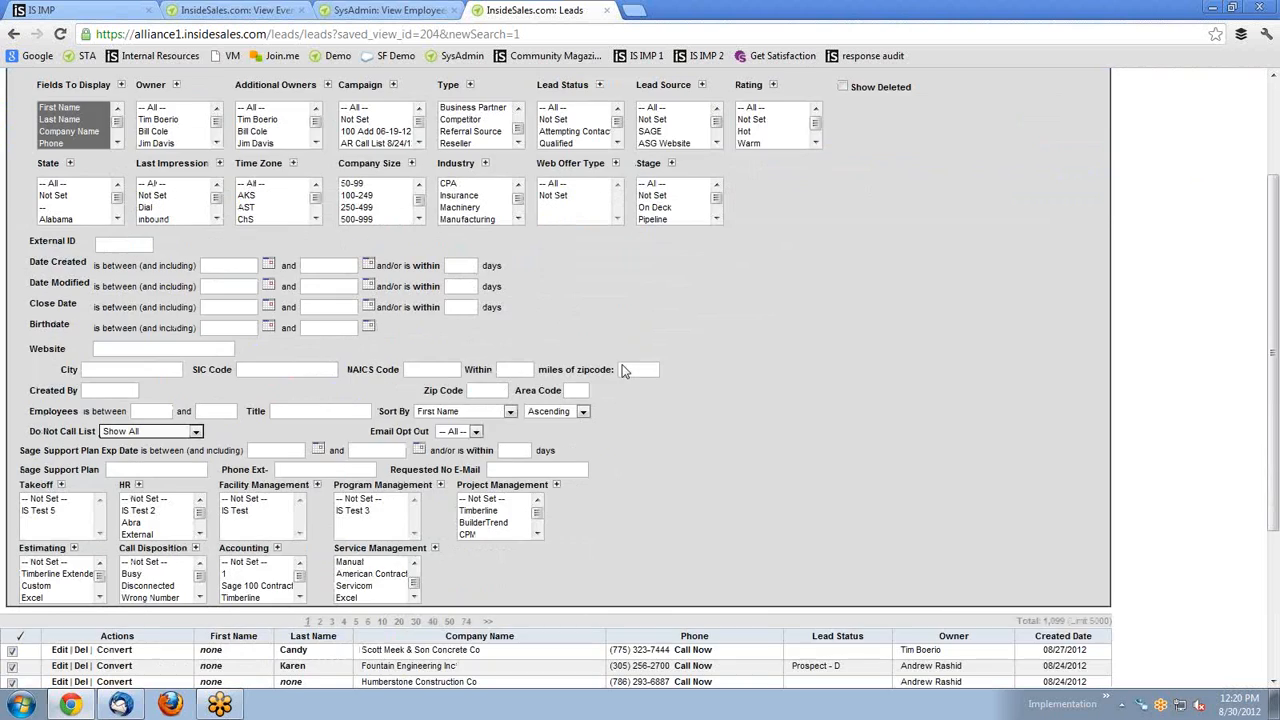
scroll(622, 370, "down", 2)
scroll(622, 371, "down", 2)
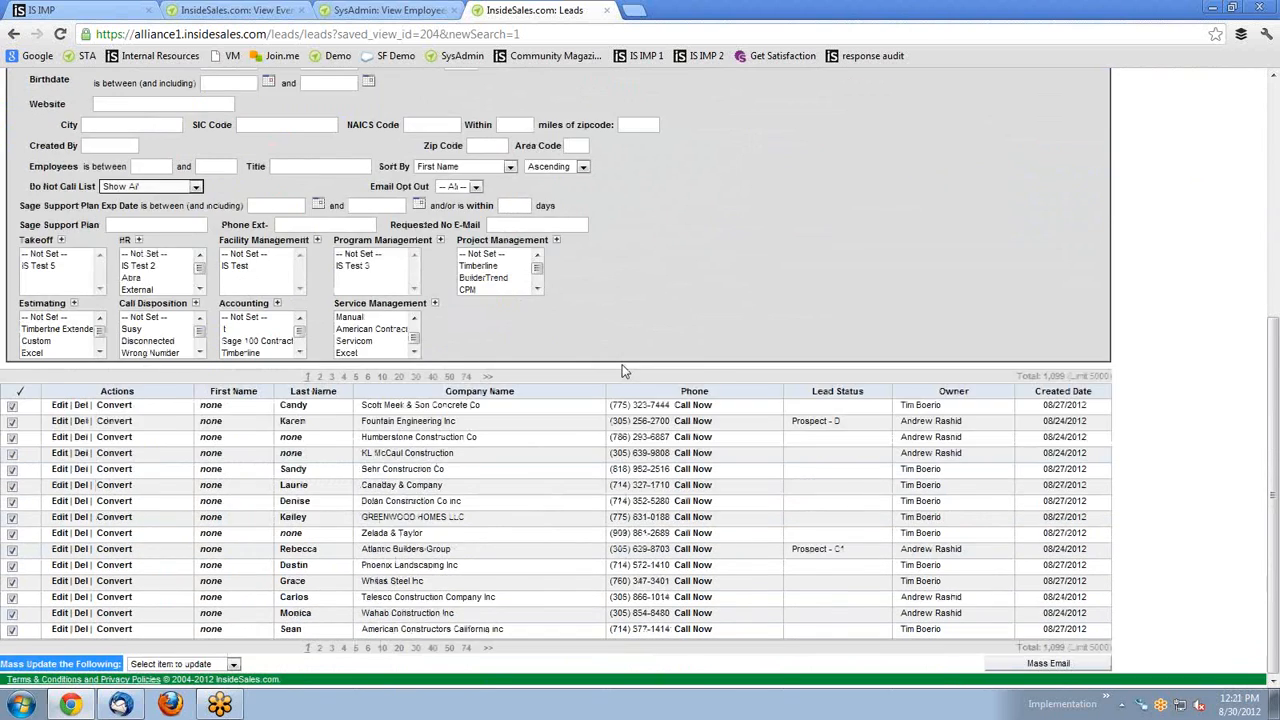
scroll(622, 371, "up", 1)
scroll(622, 364, "up", 6)
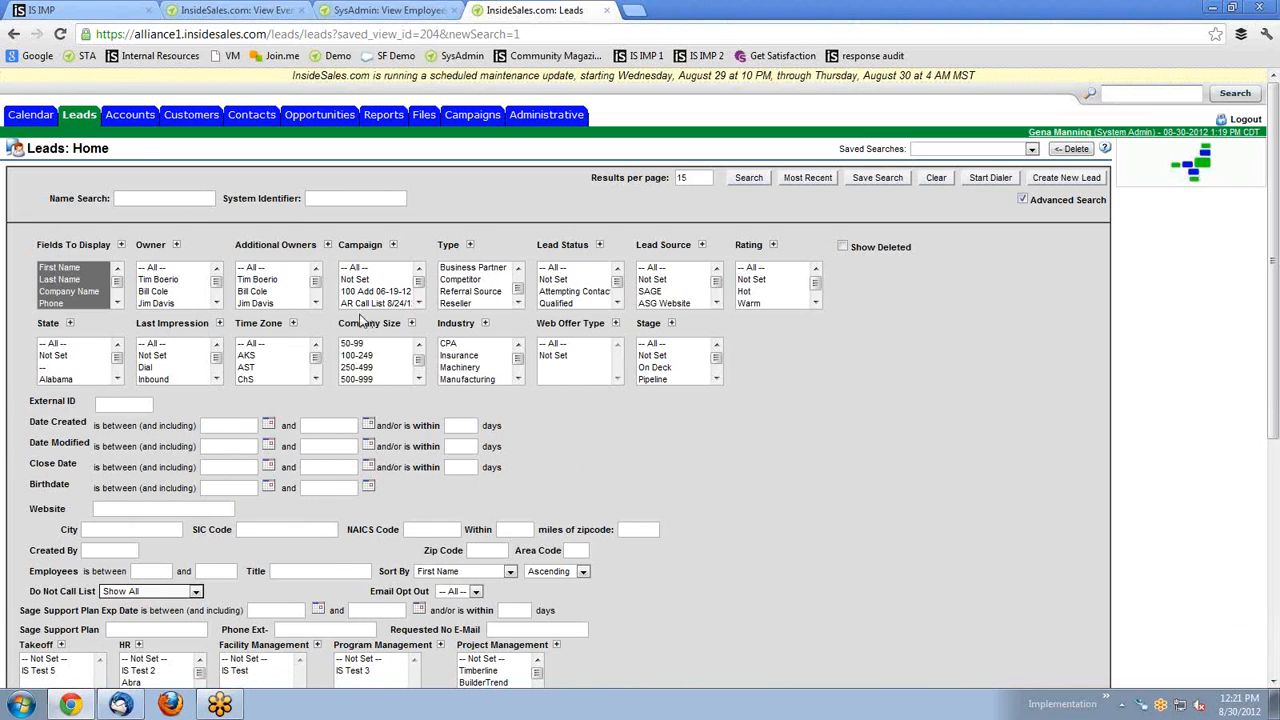
Visit Accounts with its Advanced Search expanded, then go to the Reports list.
left_click(130, 118)
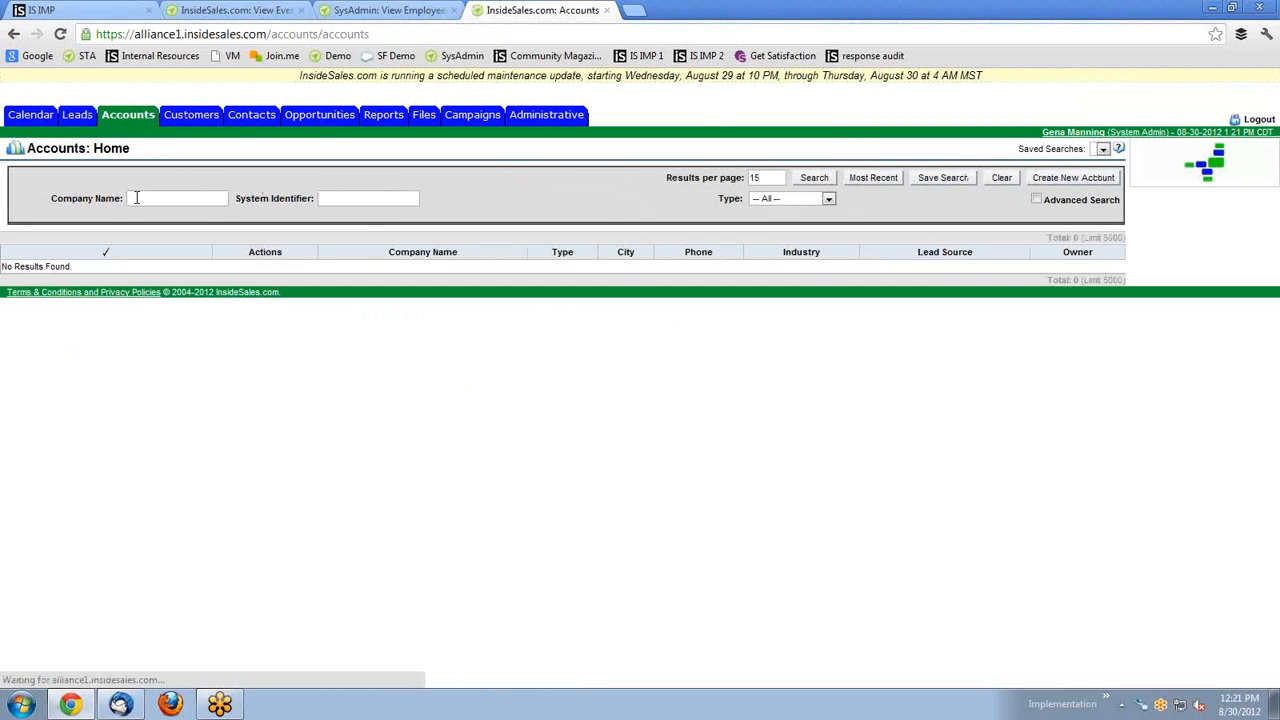
left_click(1036, 199)
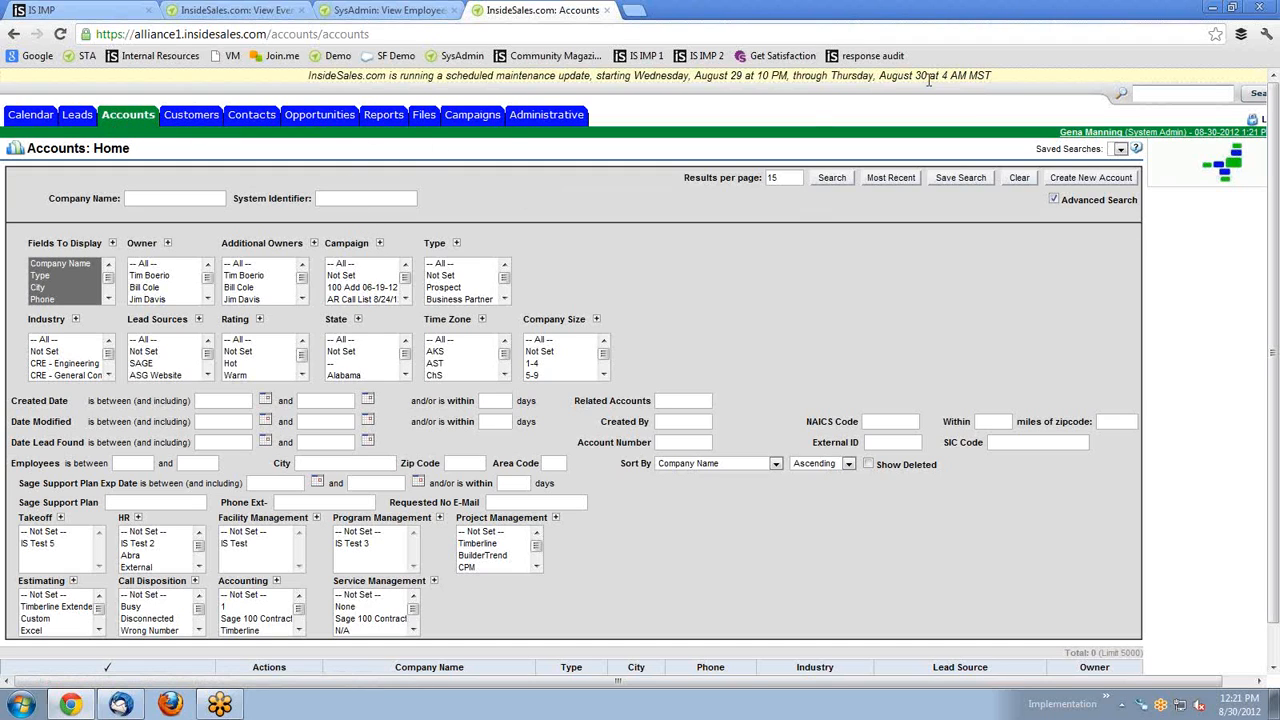
left_click(1150, 94)
left_click(399, 120)
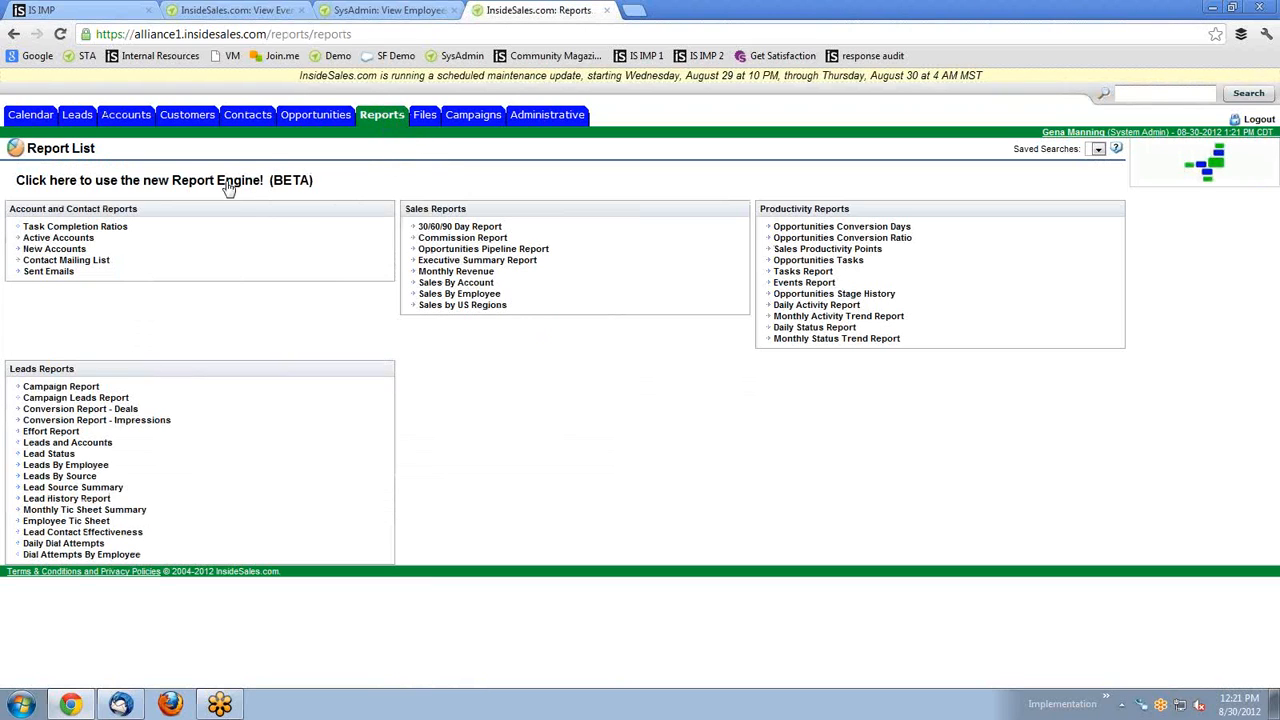
In the Files manager, expand the root Files folder and begin adding a new file.
left_click(428, 118)
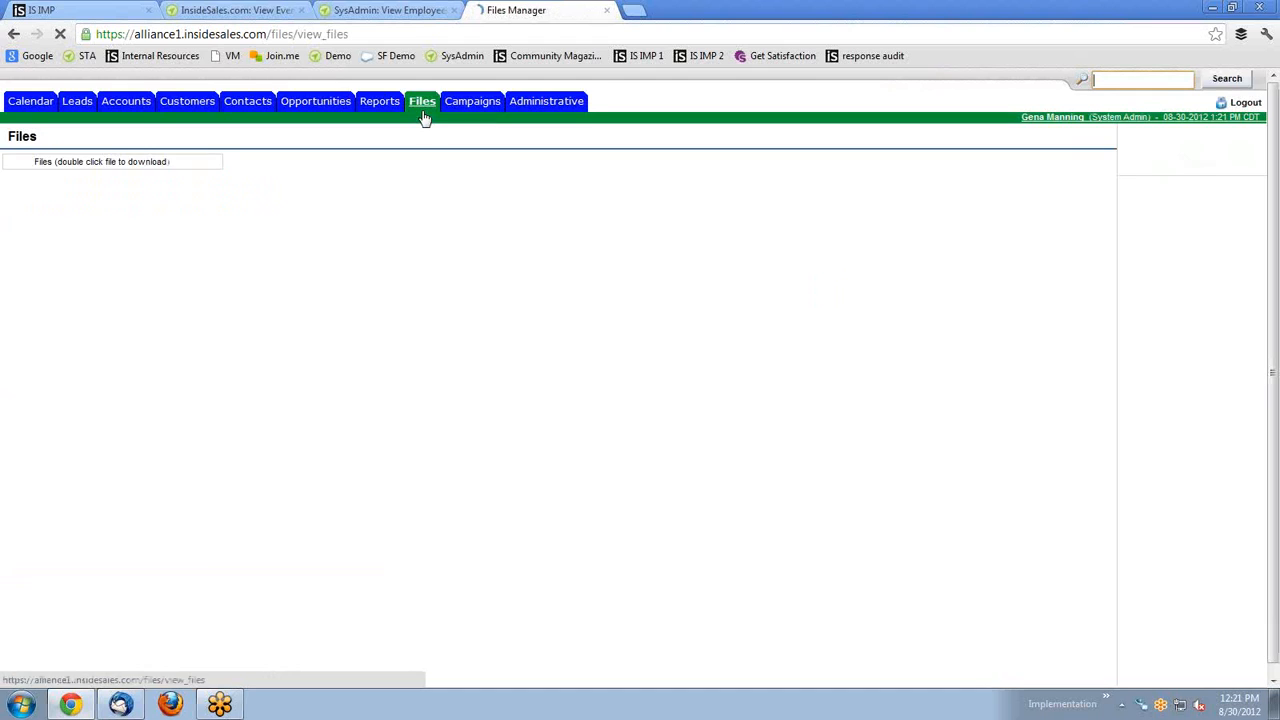
left_click(11, 163)
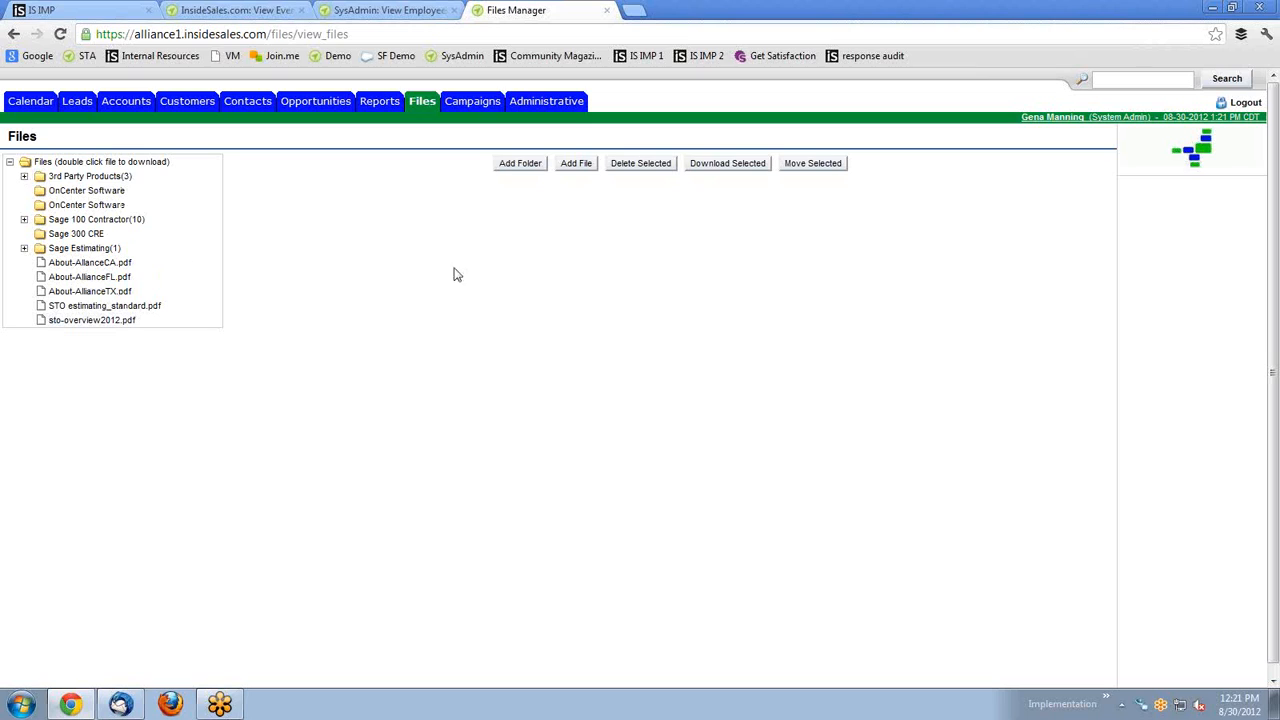
left_click(577, 164)
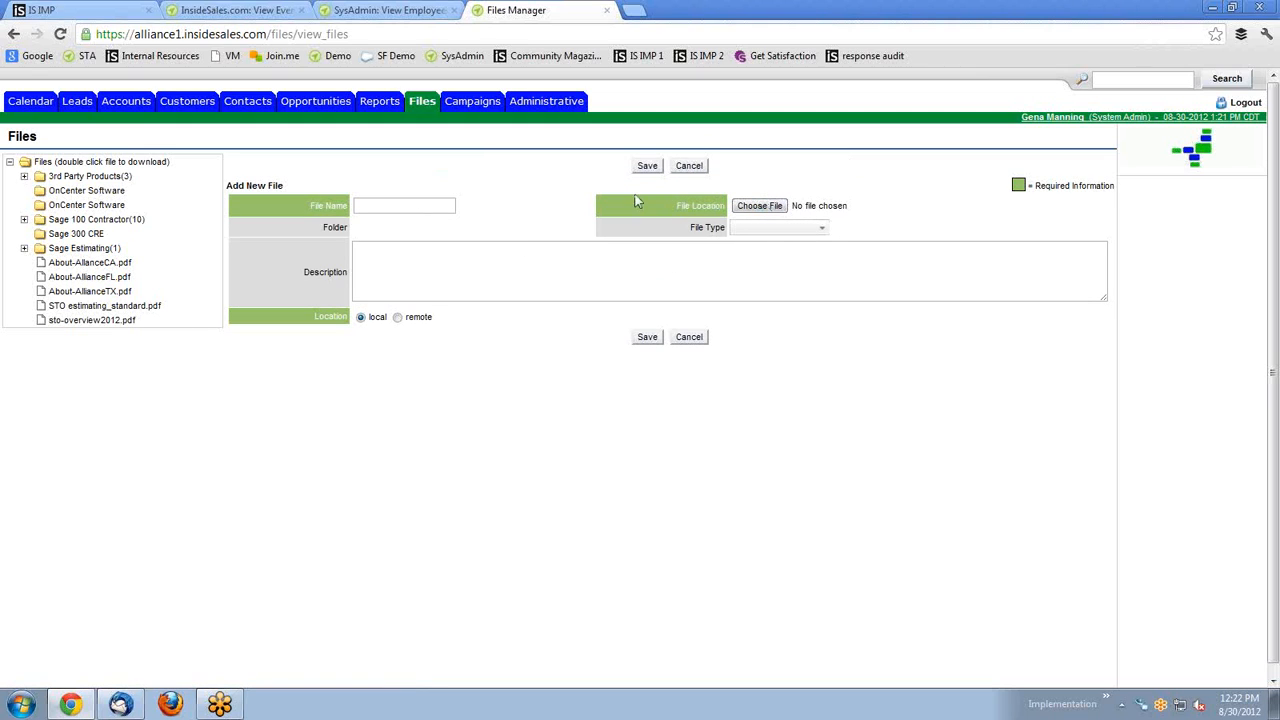
Cancel the Add New File form without adding a file.
left_click(391, 204)
left_click(78, 379)
left_click(689, 166)
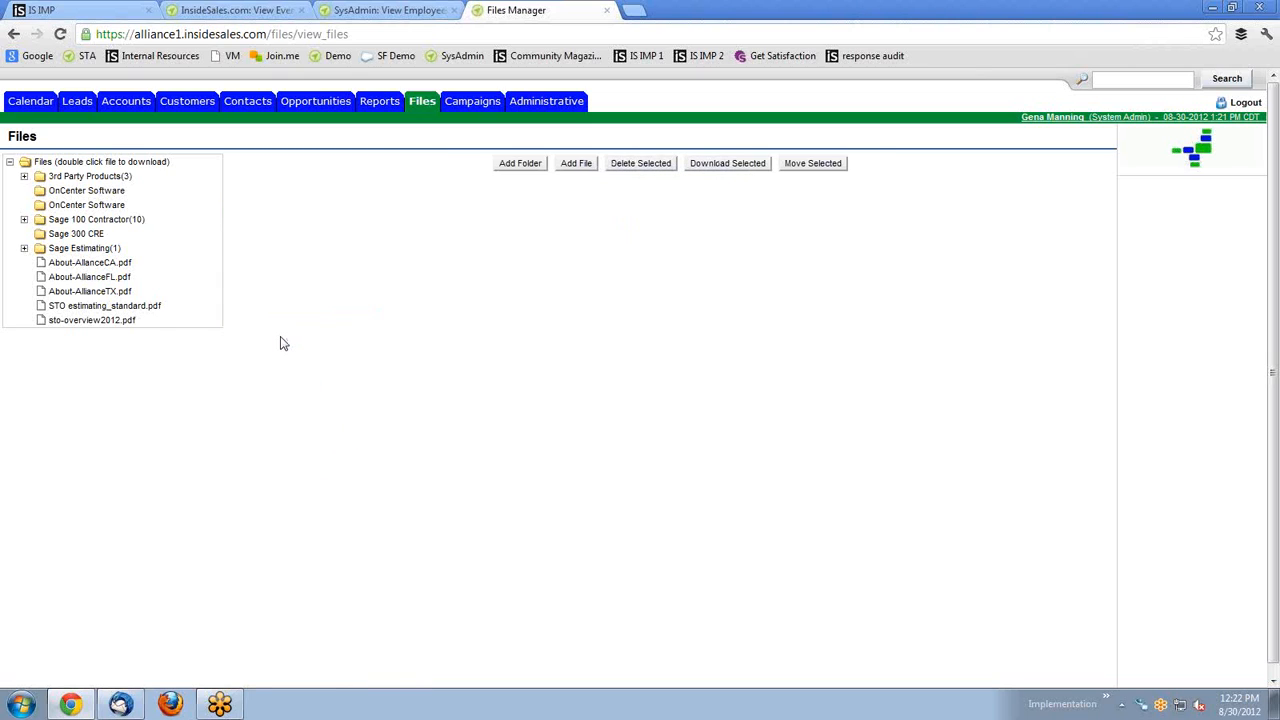
Download About-AllianceCA.pdf from the Files manager, keep it despite the warning, and open it.
double_click(86, 264)
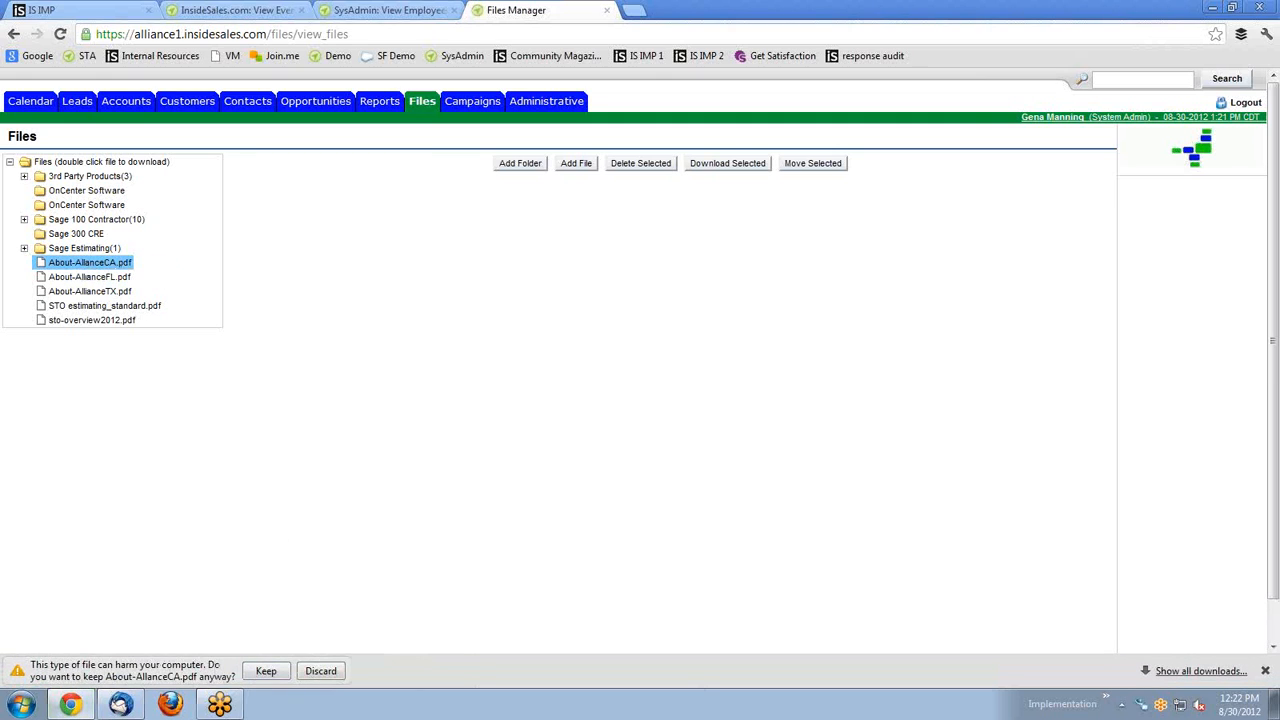
left_click(266, 671)
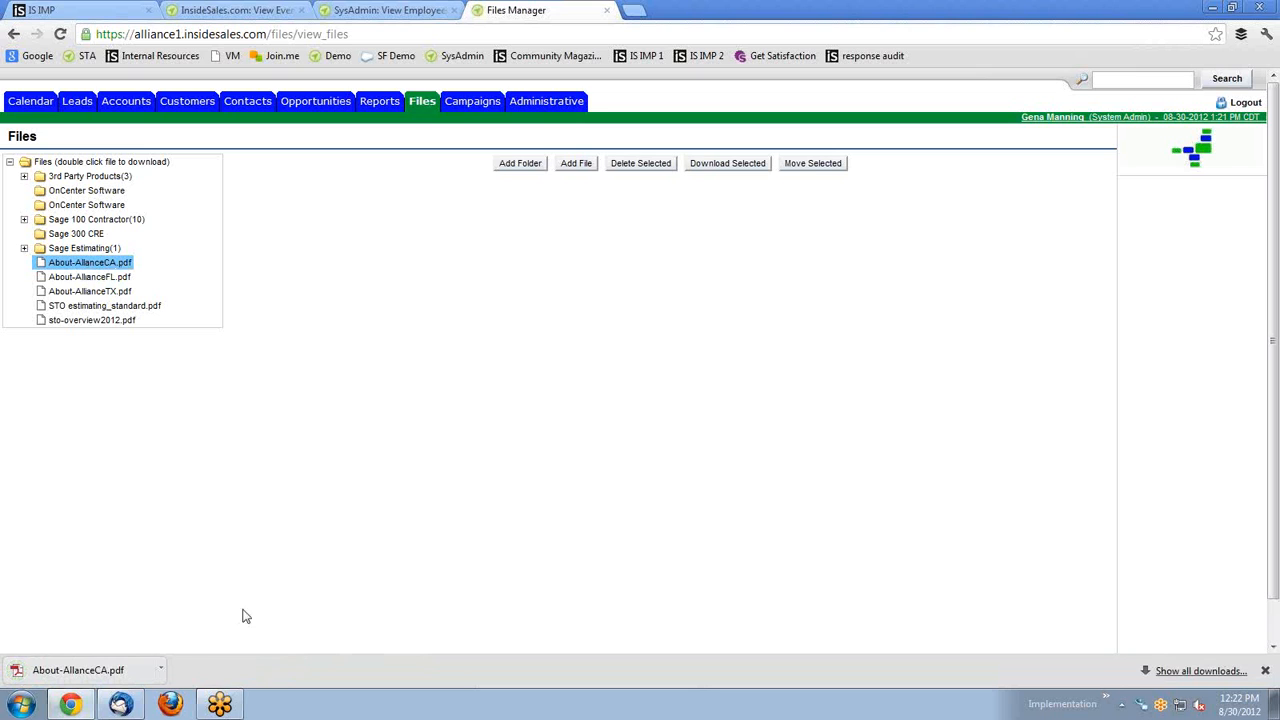
left_click(115, 671)
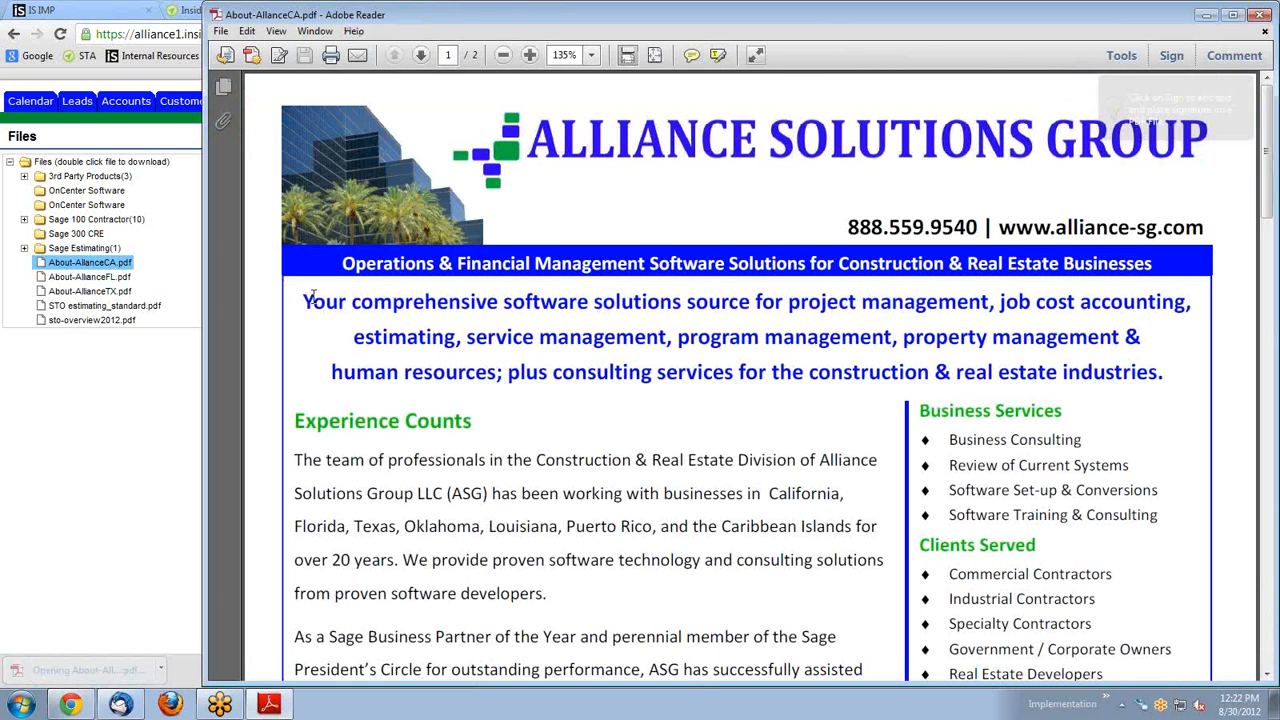
Close the About-AllianceCA.pdf brochure in Adobe Reader to get back to the Files manager.
scroll(630, 280, "down", 2)
scroll(641, 281, "up", 2)
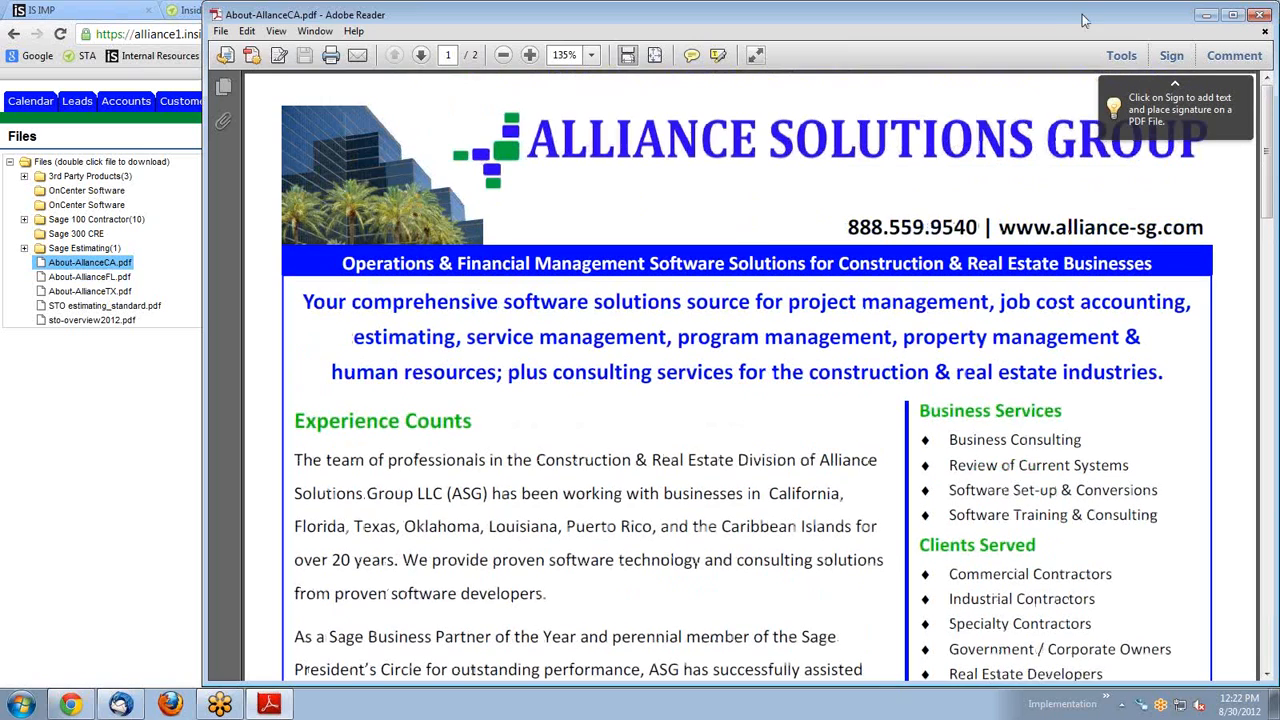
left_click_drag(1072, 18, 1004, 19)
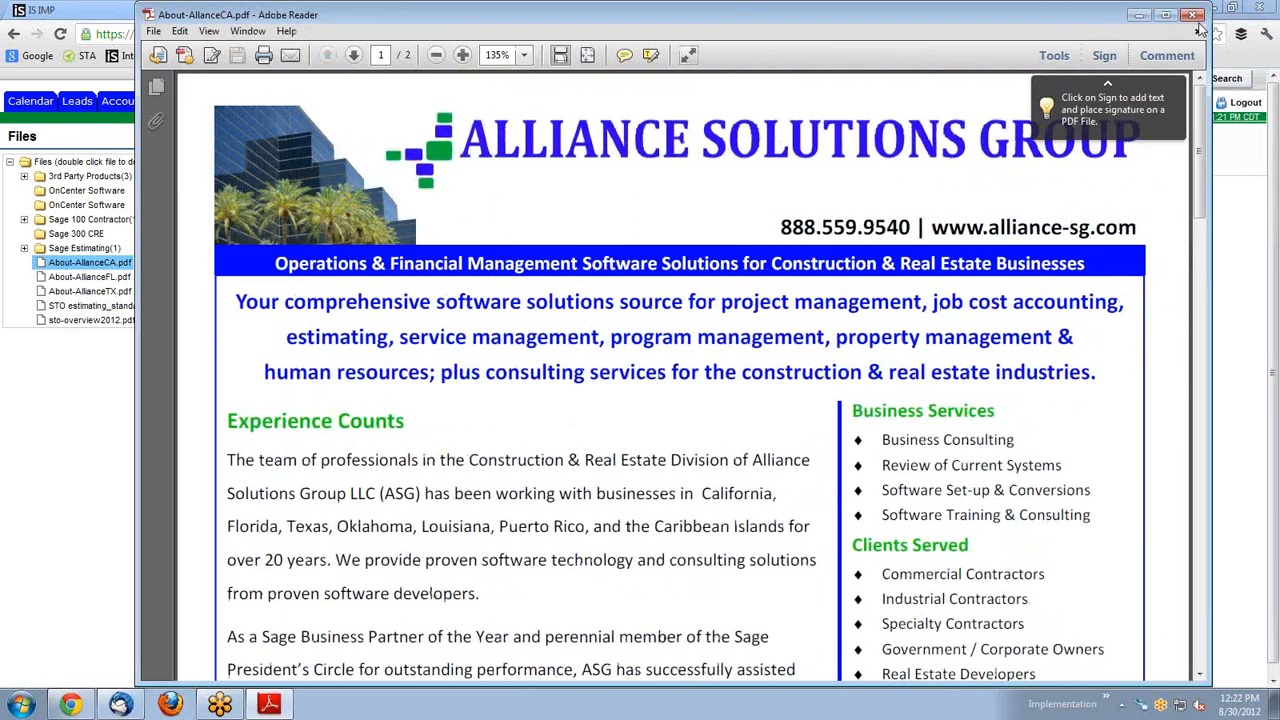
left_click(1195, 16)
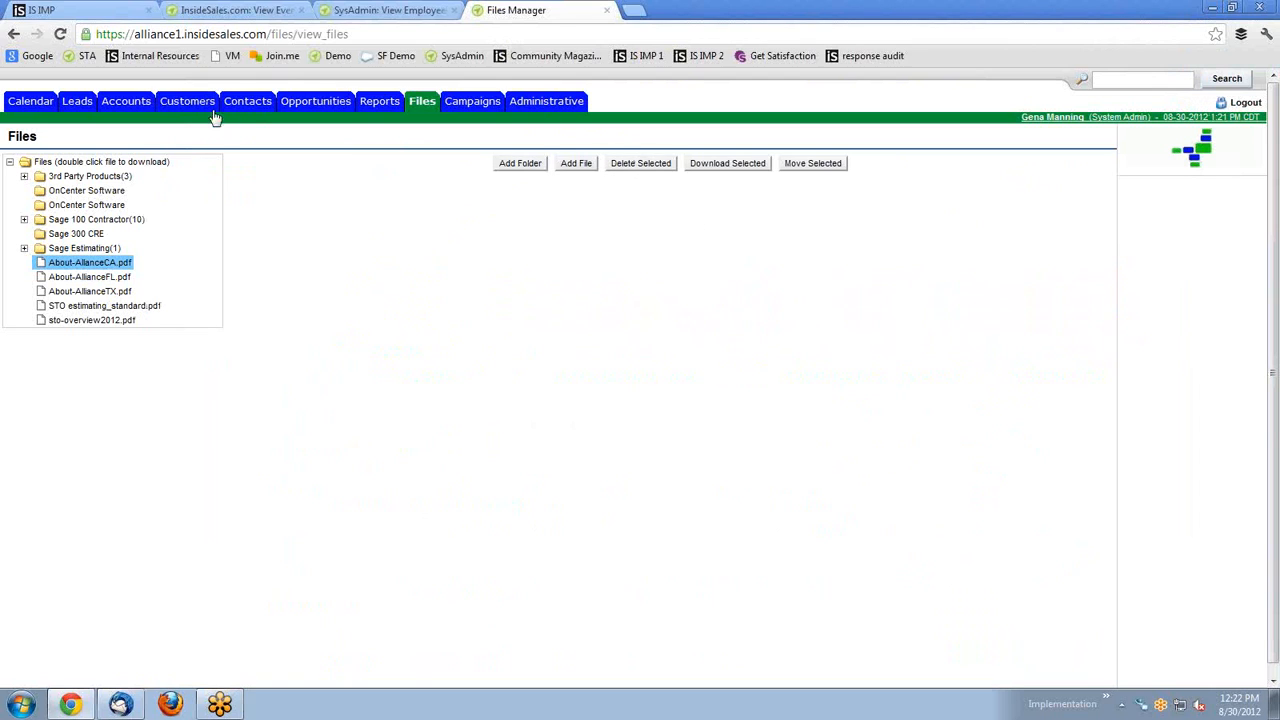
Go from the Files tab through Campaigns to the Administrative home page.
left_click(422, 106)
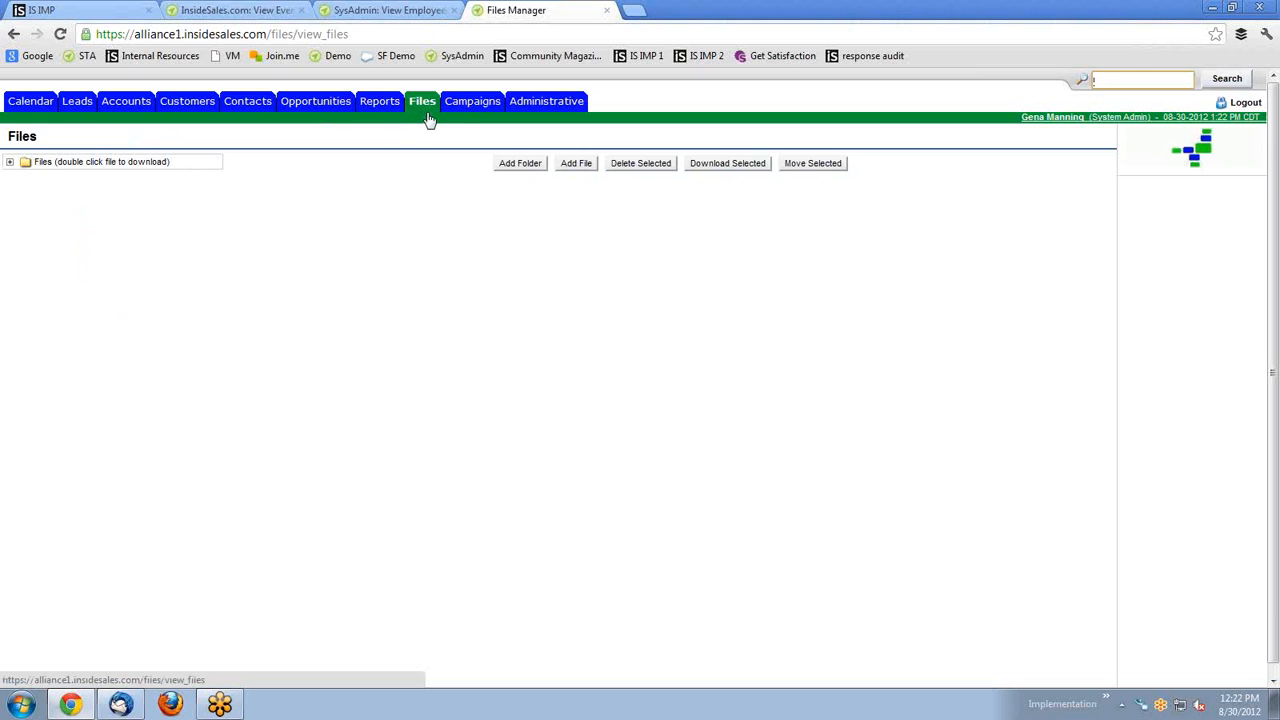
left_click(468, 104)
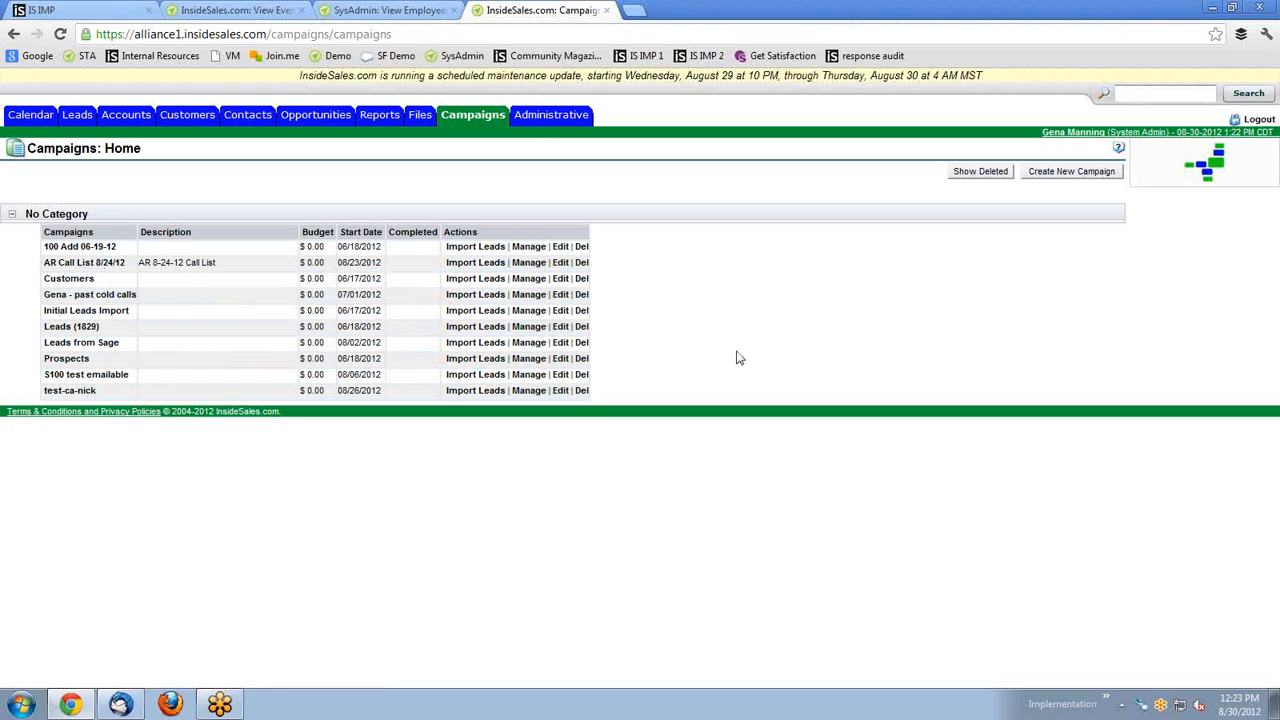
left_click(533, 117)
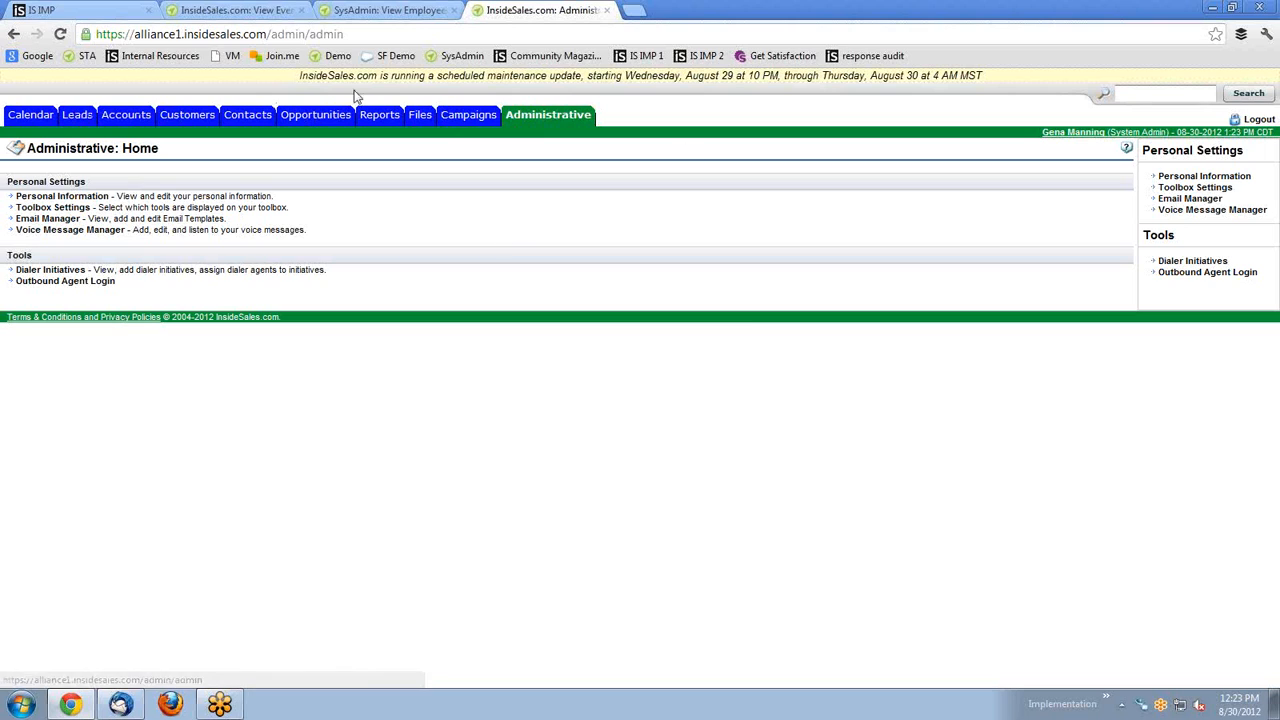
Look at the employee information page, then open Toolbox Settings under Personal Settings.
left_click(78, 199)
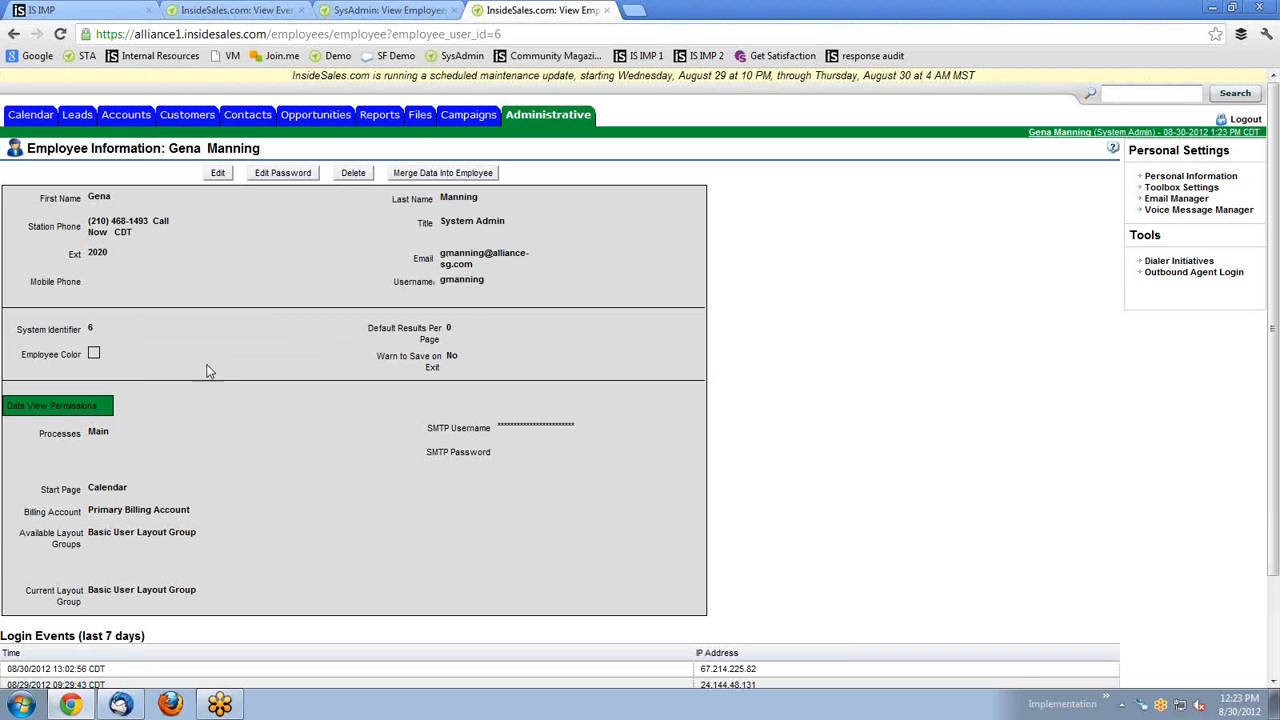
left_click(213, 173)
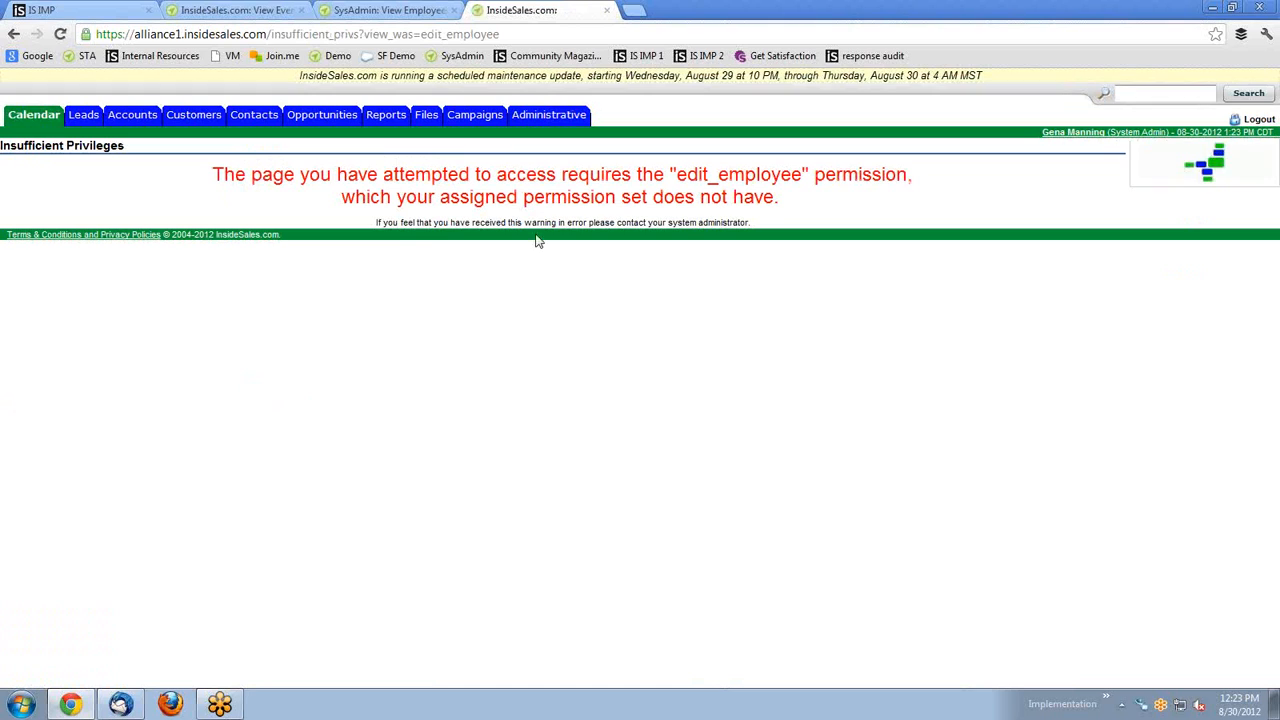
left_click(14, 34)
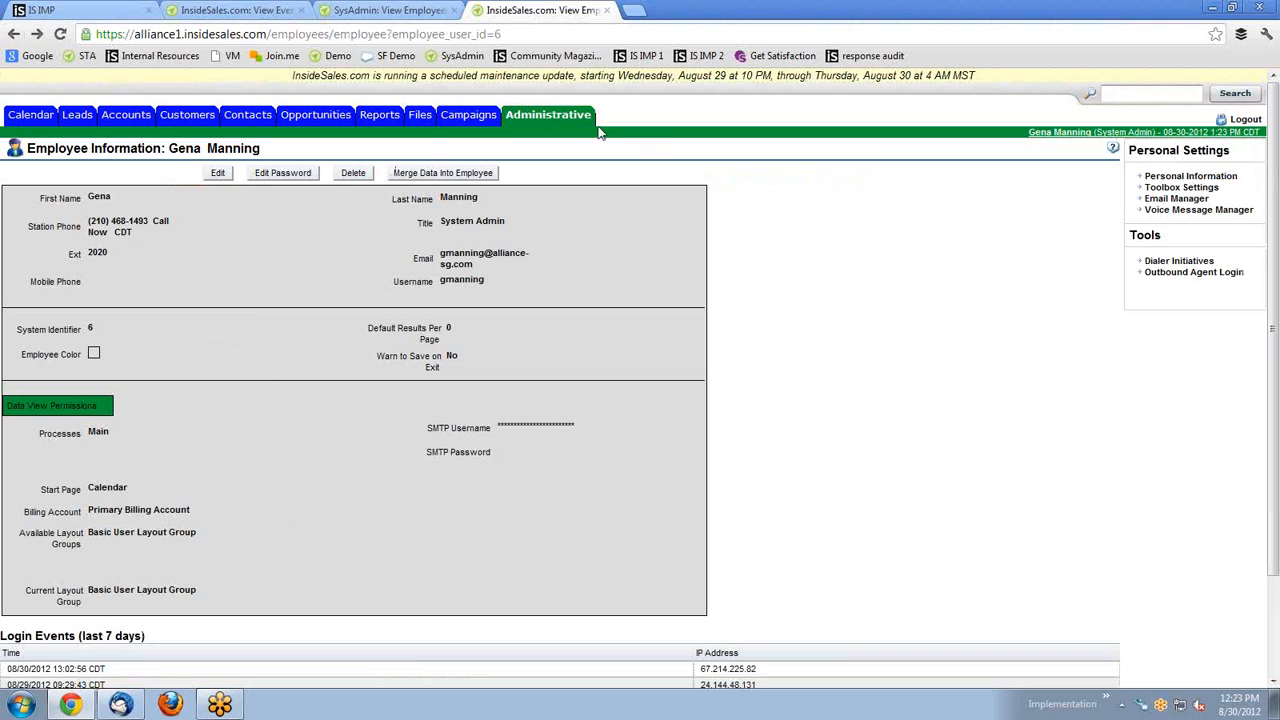
left_click(1178, 197)
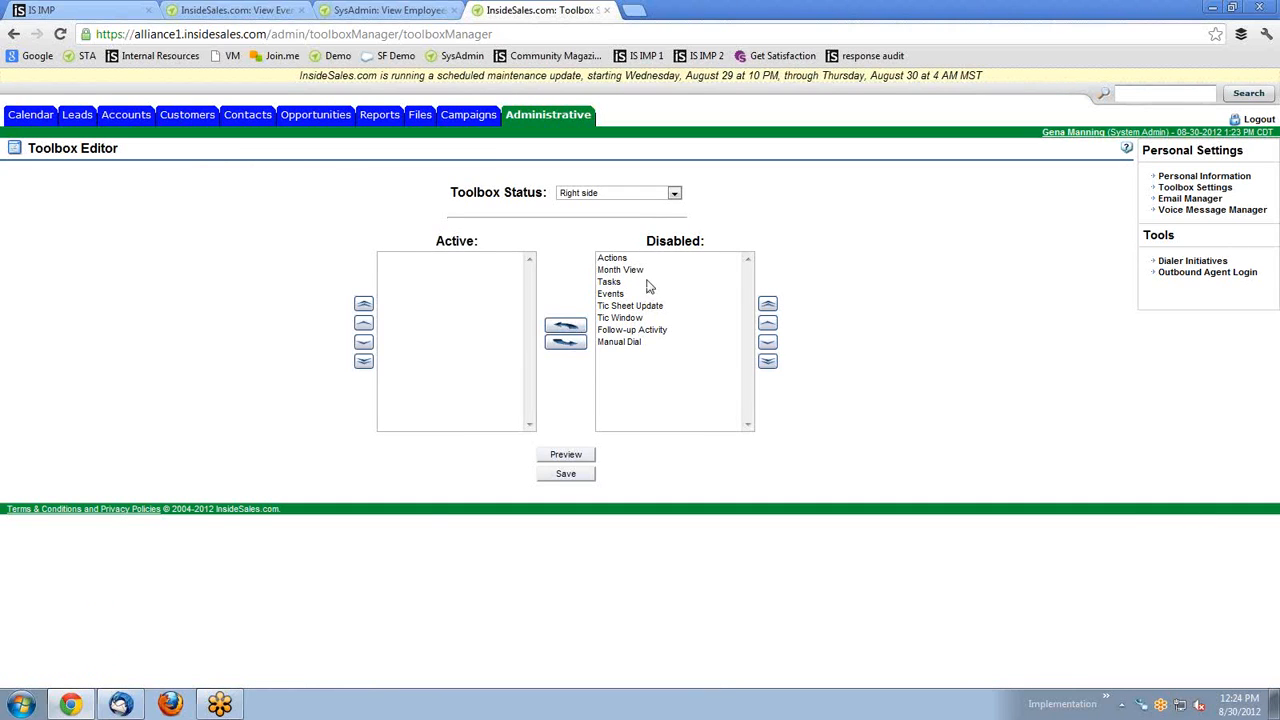
Move Tasks and Events from the Disabled list to Active and save the toolbox.
left_click_drag(618, 286, 620, 300)
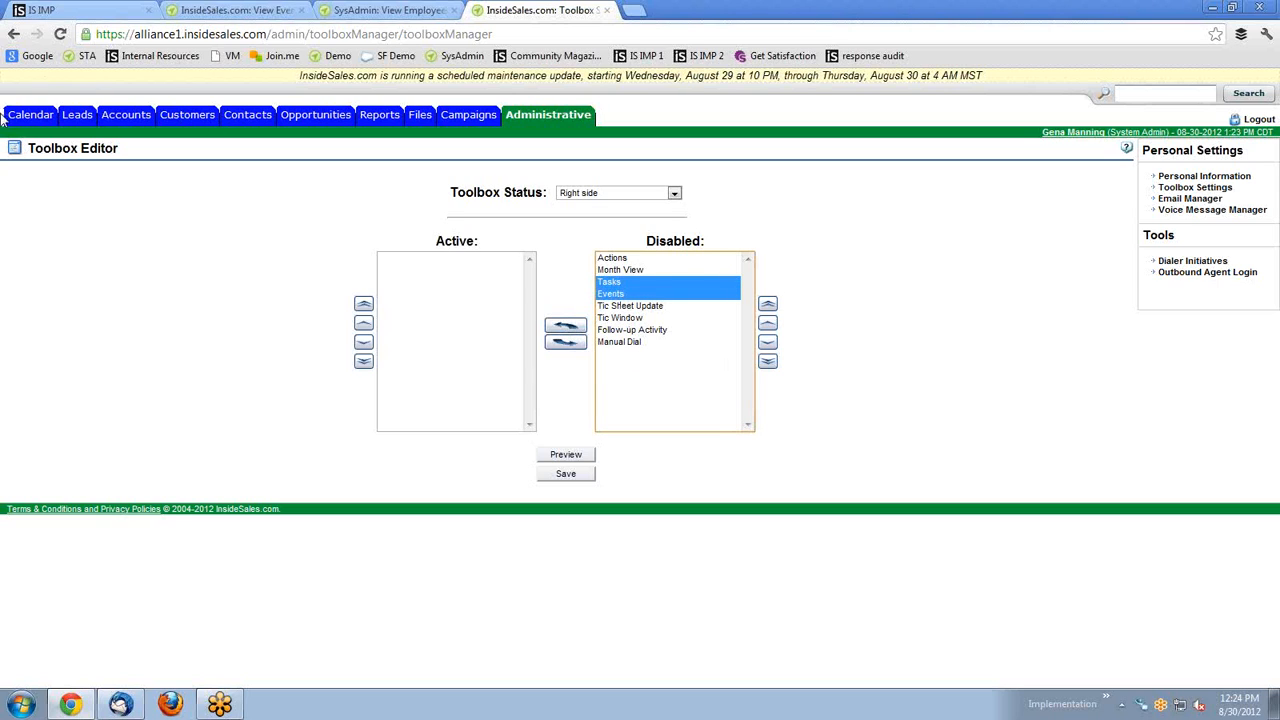
left_click(578, 344)
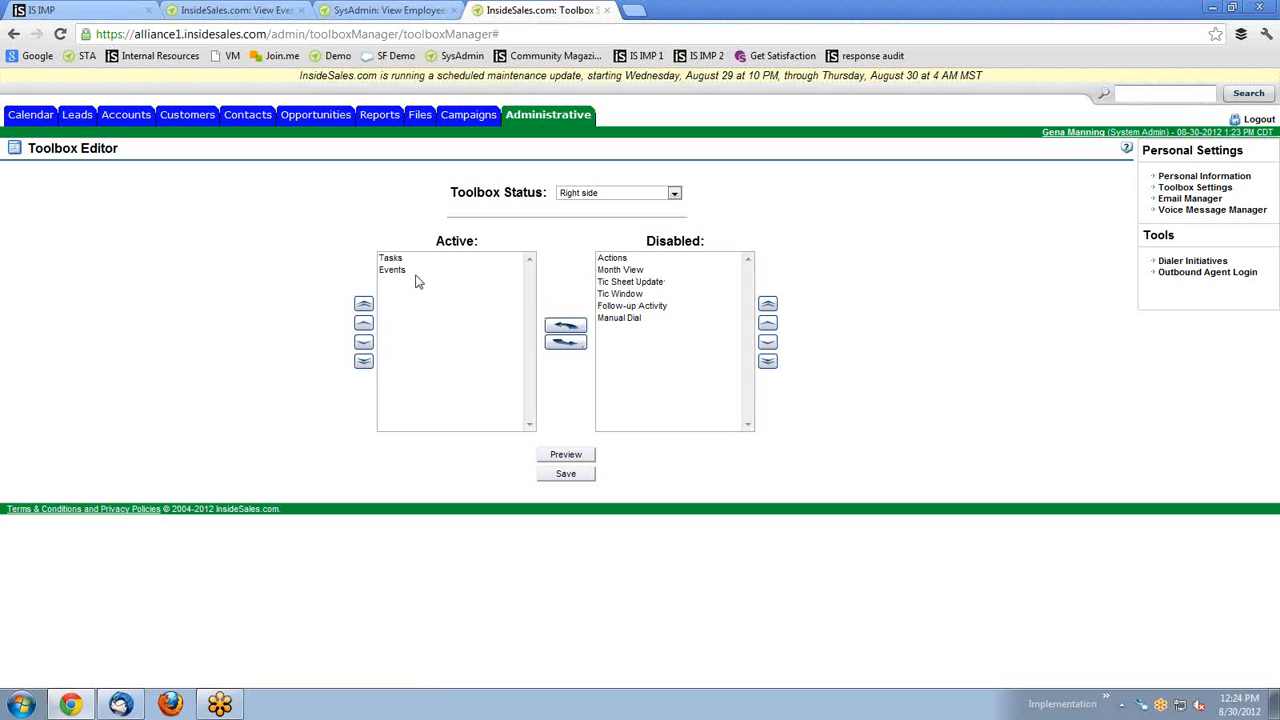
left_click(567, 476)
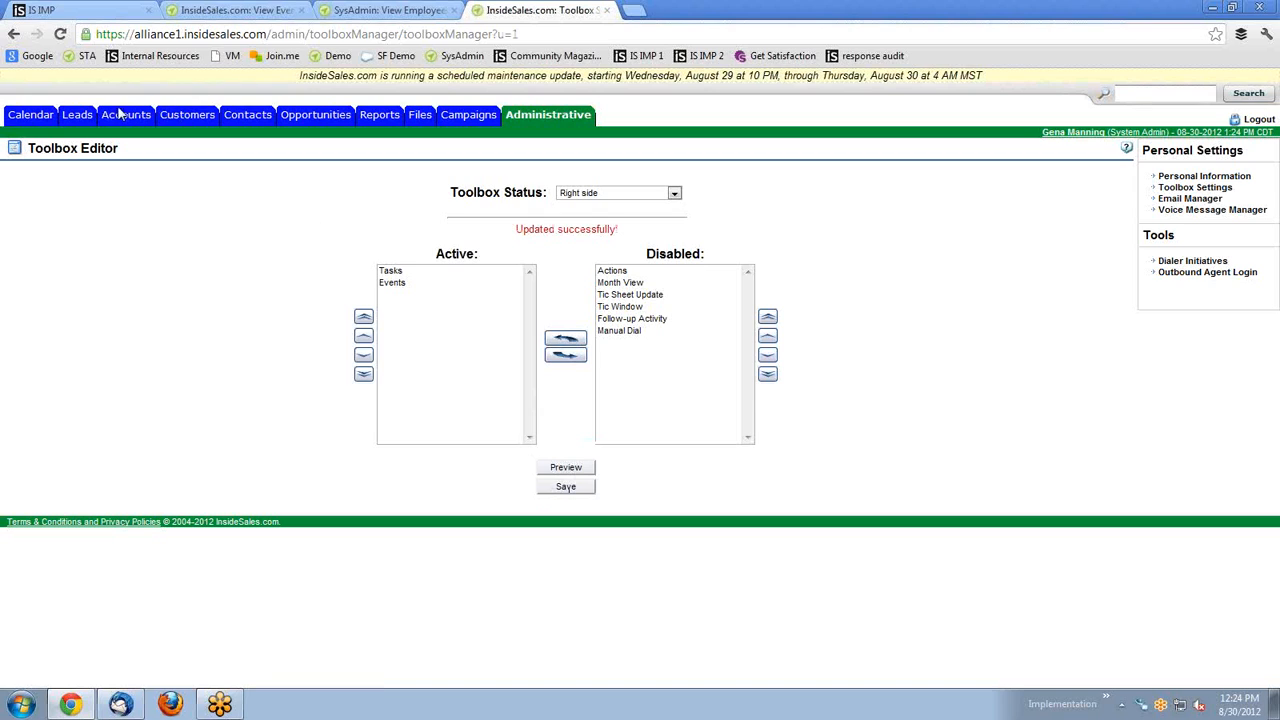
left_click(195, 118)
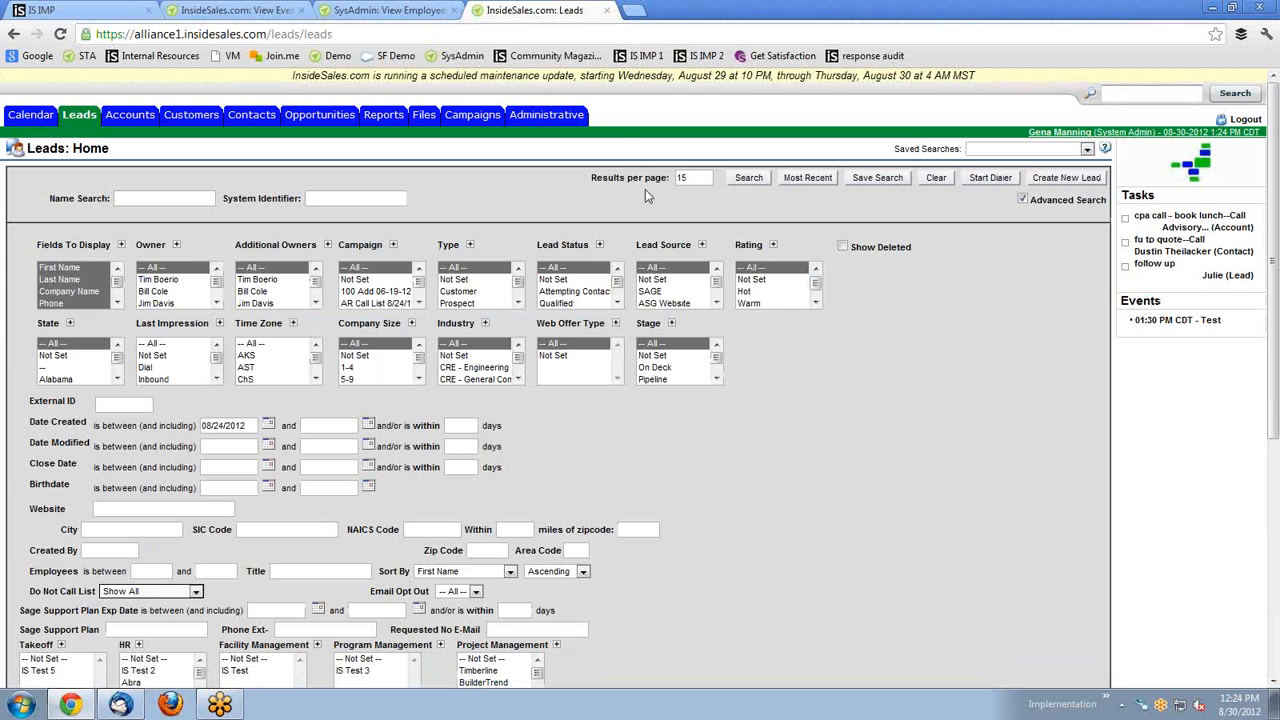
left_click(541, 118)
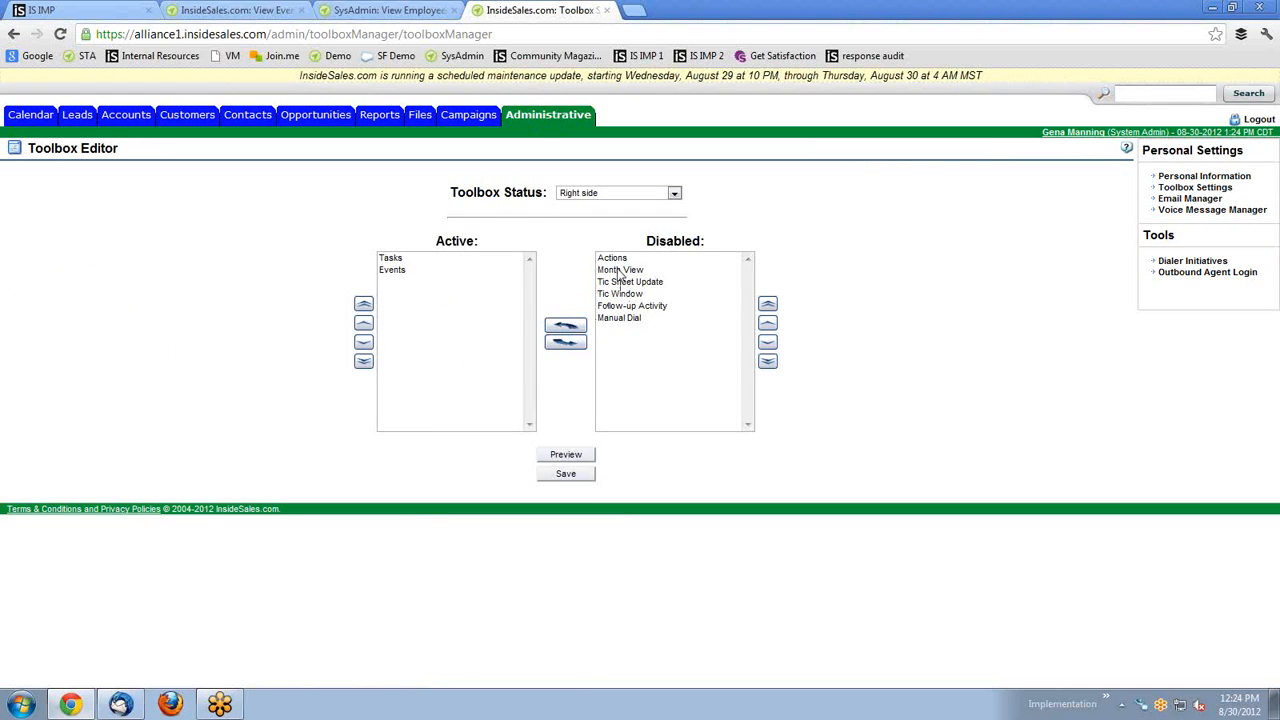
left_click_drag(617, 259, 622, 277)
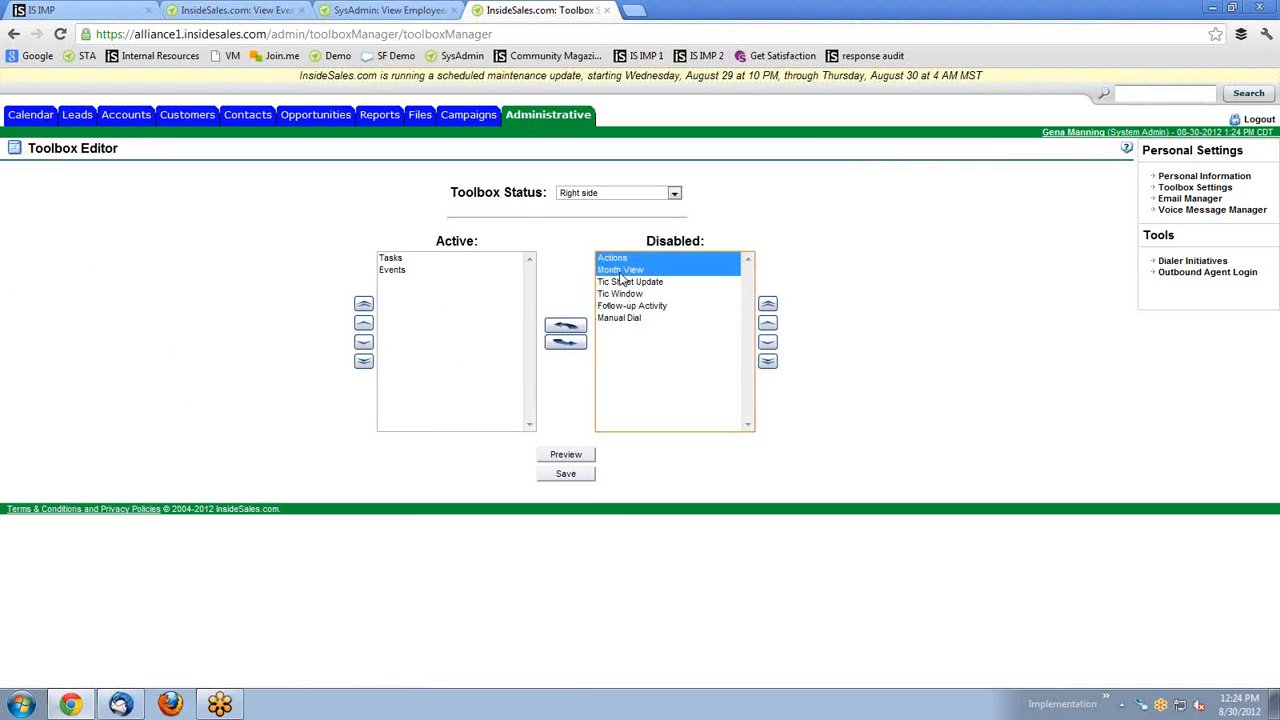
left_click(565, 325)
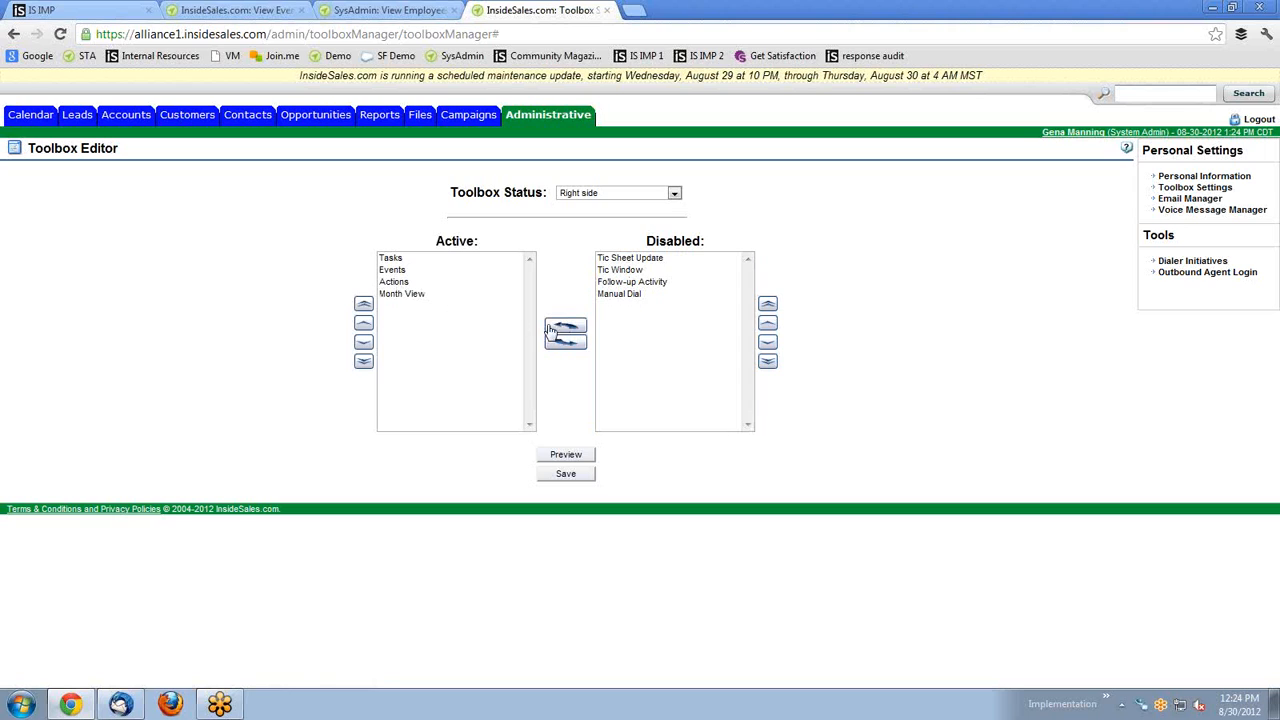
left_click(395, 282)
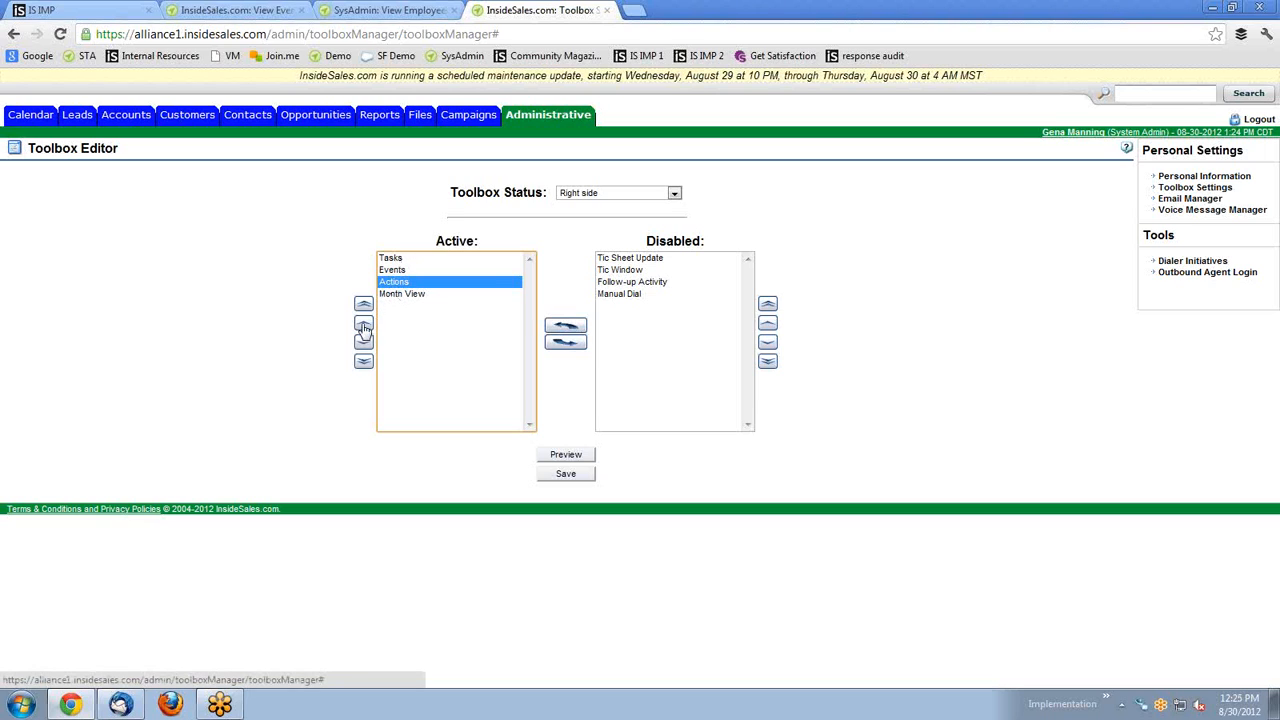
left_click(400, 294, "shift")
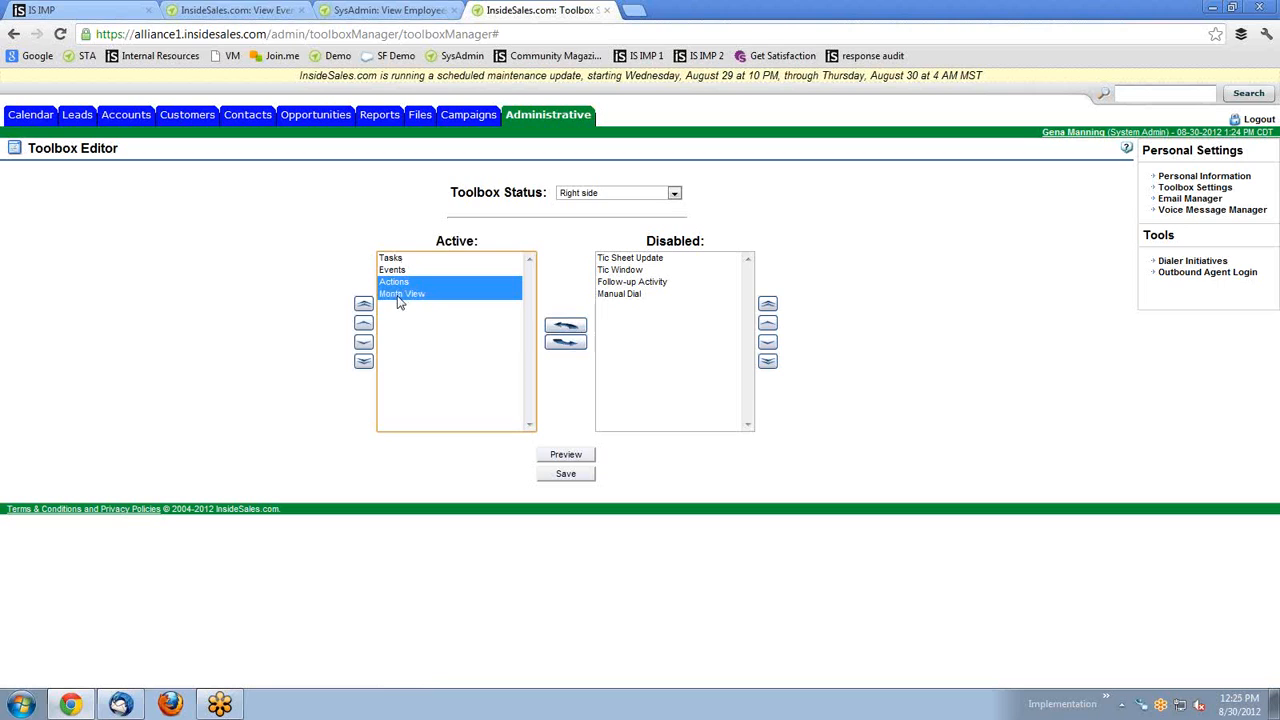
left_click(565, 342)
left_click(568, 473)
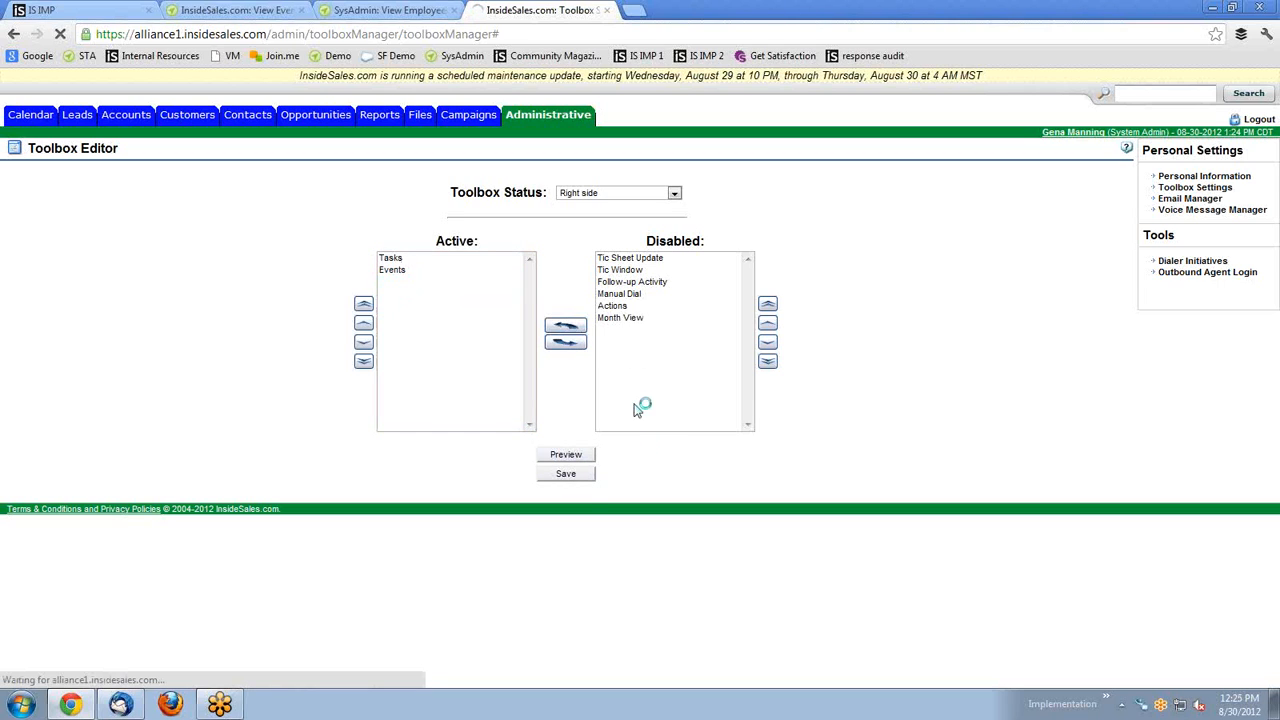
left_click(673, 195)
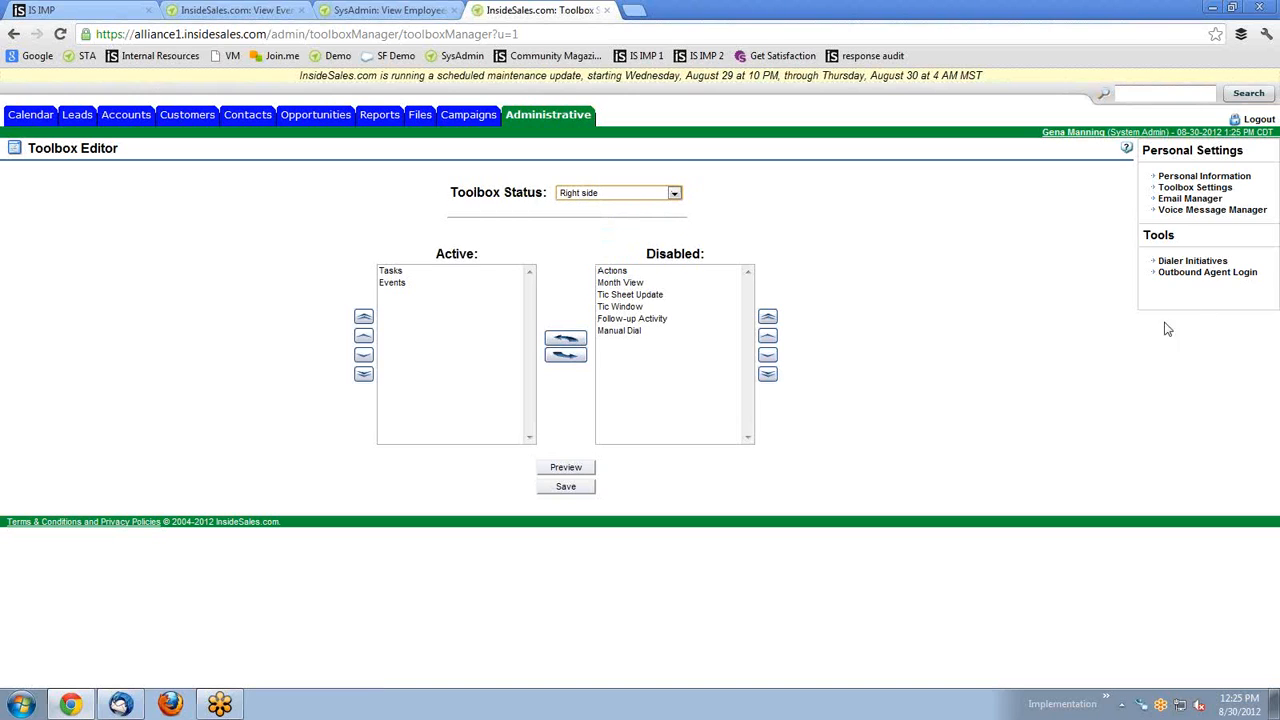
Browse the Intro Emails and Add Use Emails categories in Email Manager, then open Email Template Sample.
left_click(1198, 202)
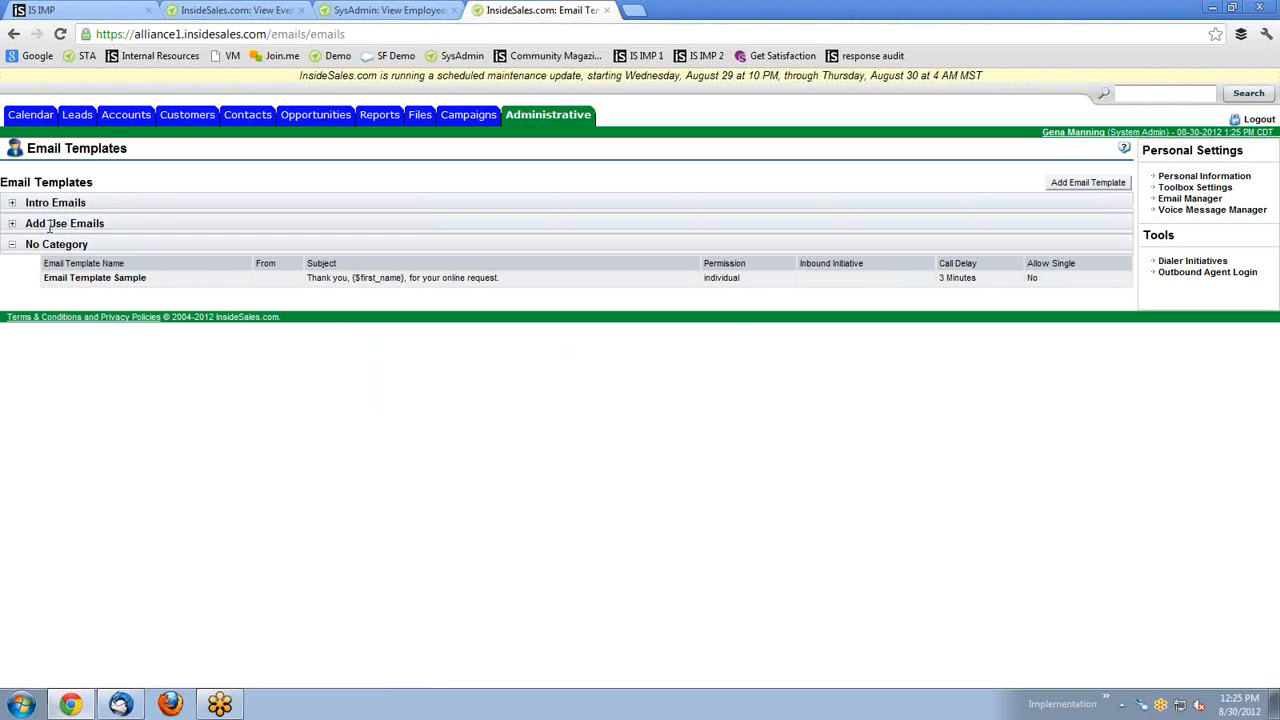
left_click(12, 205)
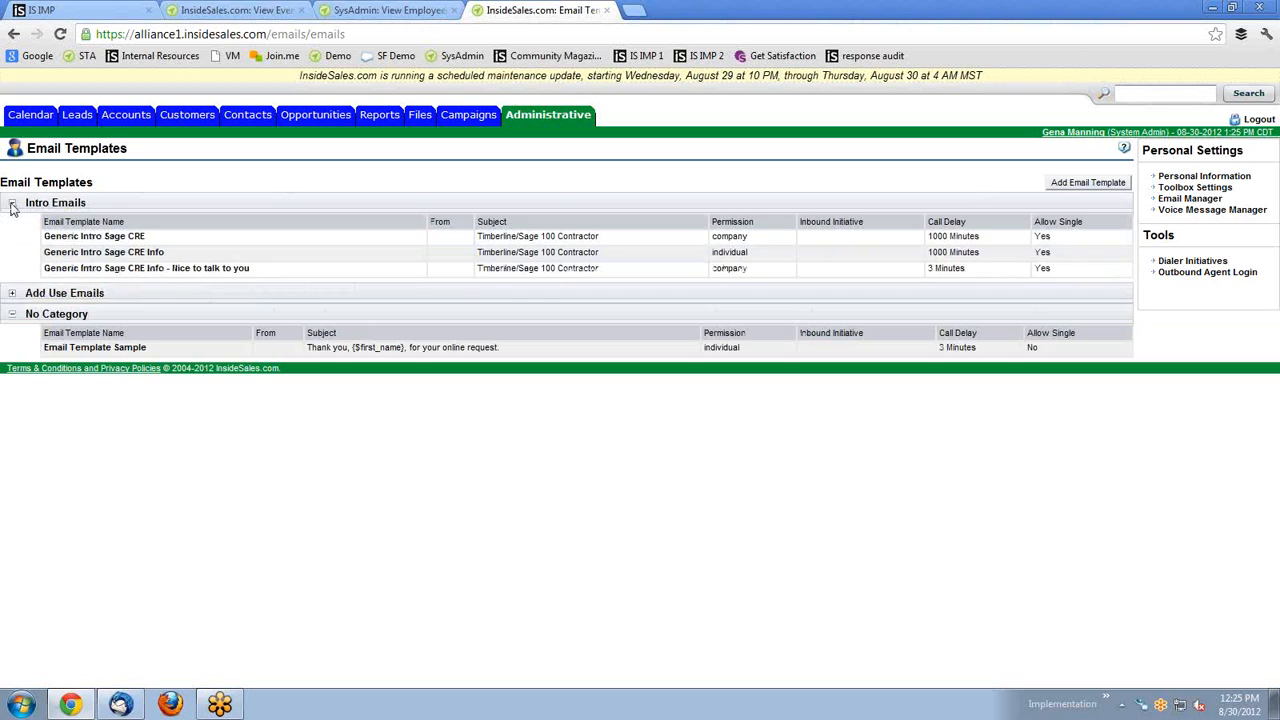
left_click(12, 294)
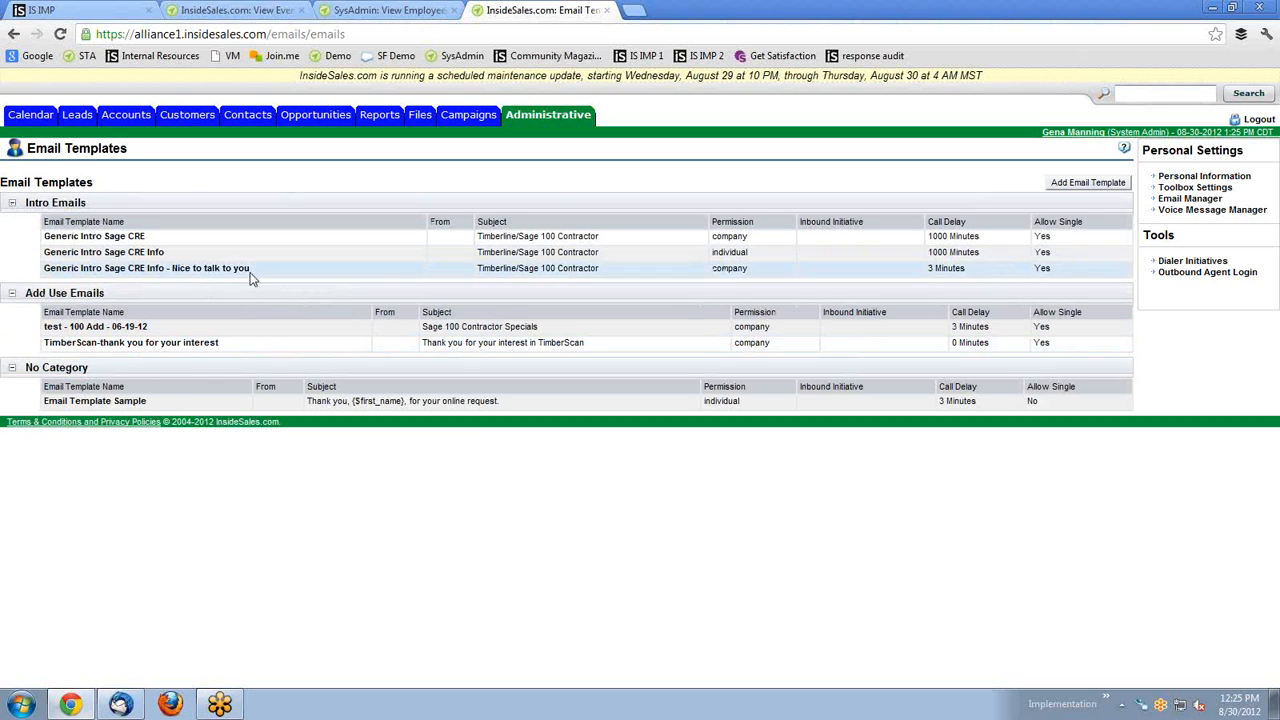
left_click(12, 203)
left_click(12, 224)
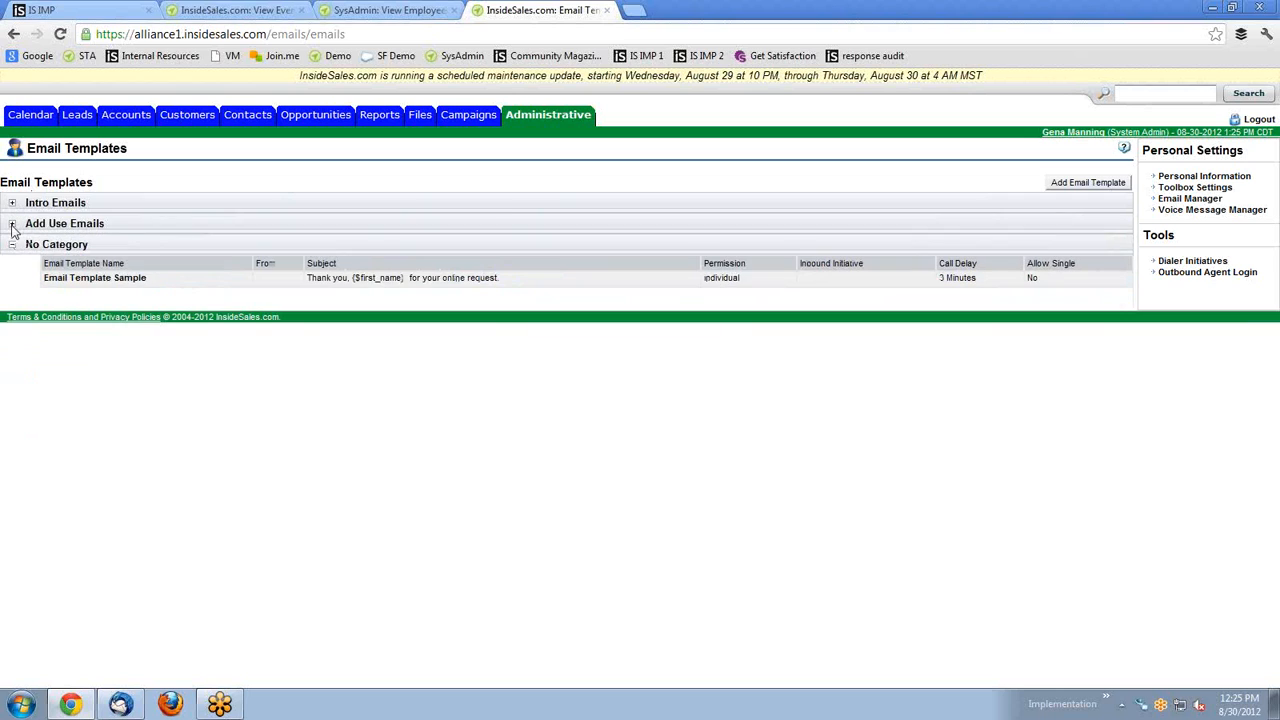
left_click(120, 285)
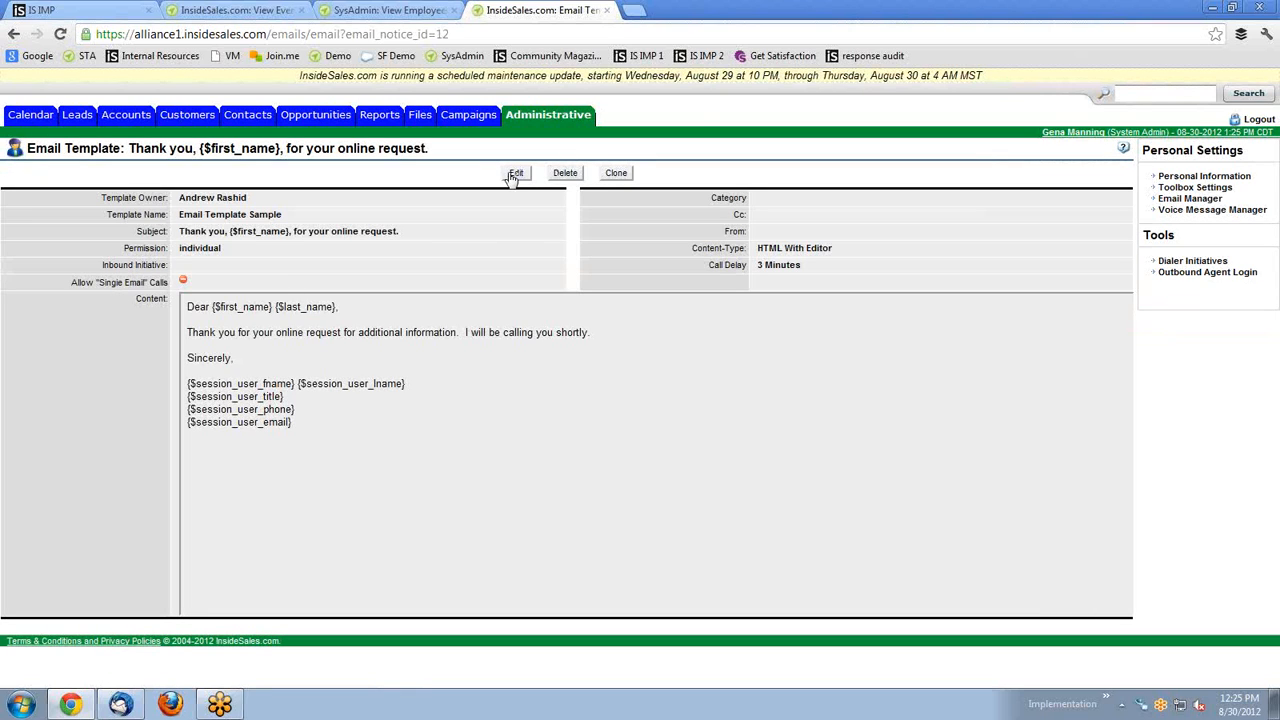
Edit the sample template, switching Permission to Company and back to Individual, leaving Category unset.
left_click(514, 174)
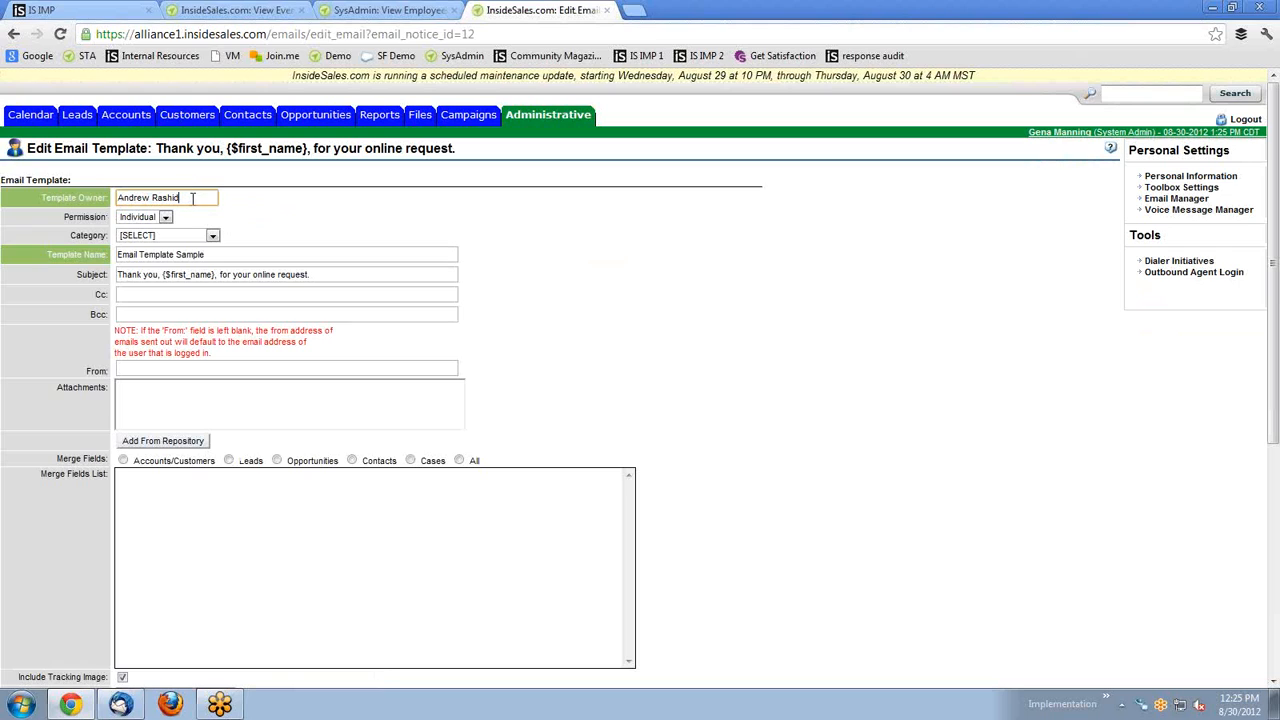
left_click_drag(57, 218, 107, 222)
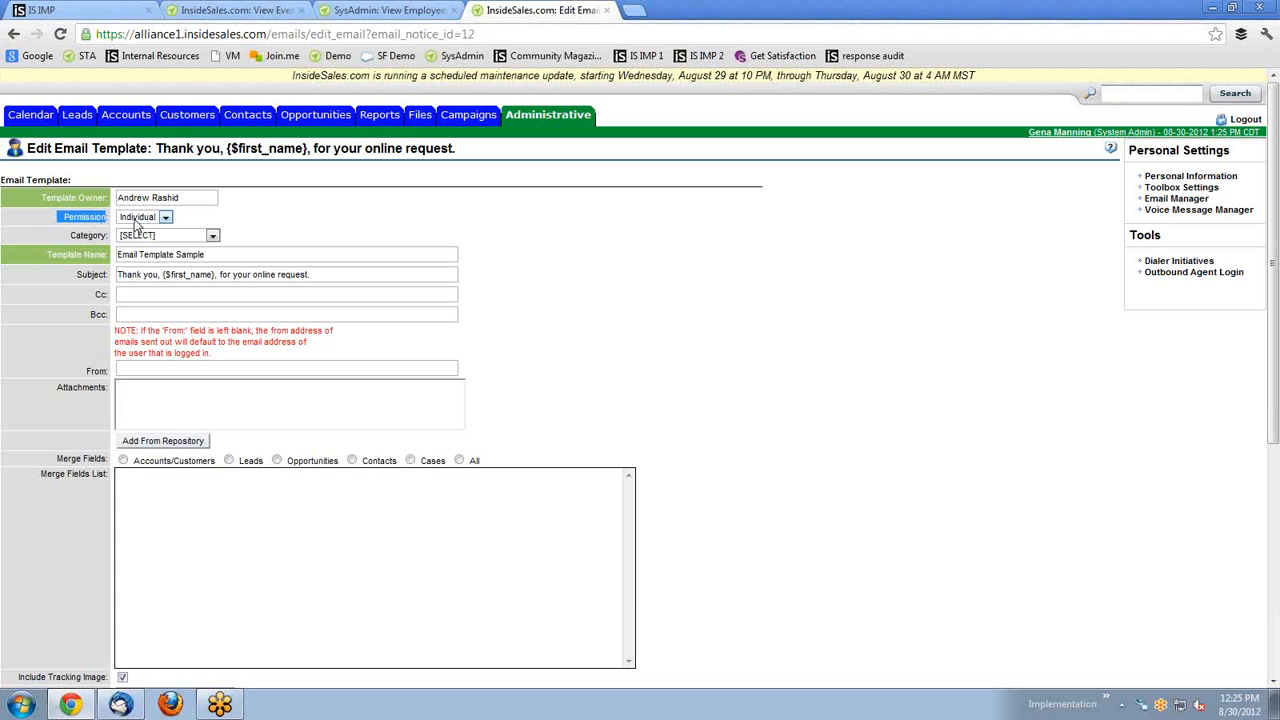
left_click_drag(188, 197, 117, 198)
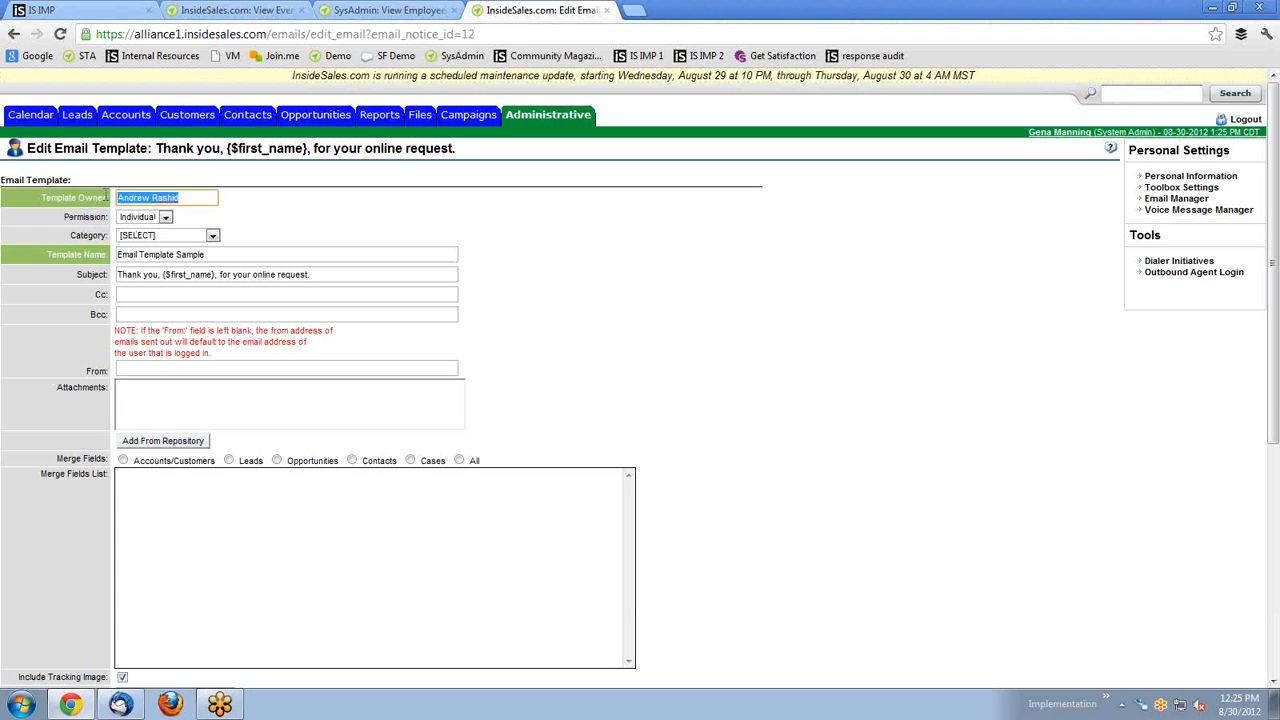
left_click(166, 219)
left_click(146, 246)
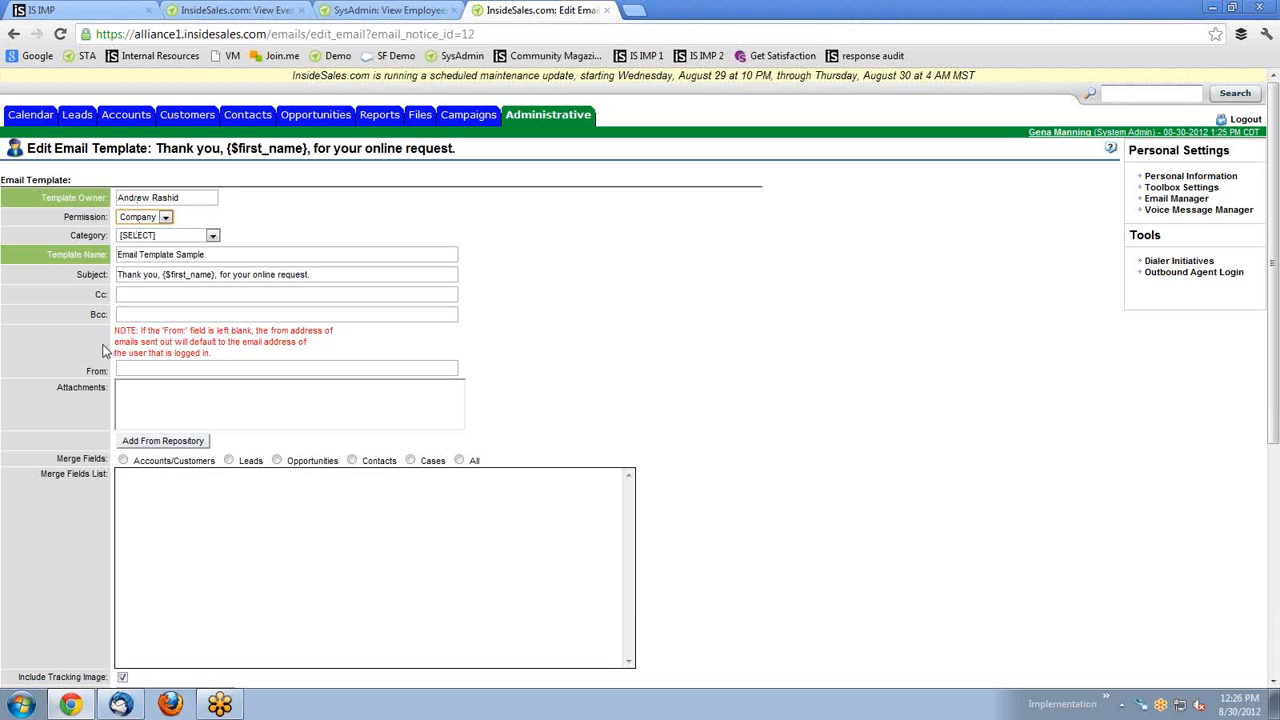
left_click(166, 217)
left_click(156, 230)
left_click(174, 235)
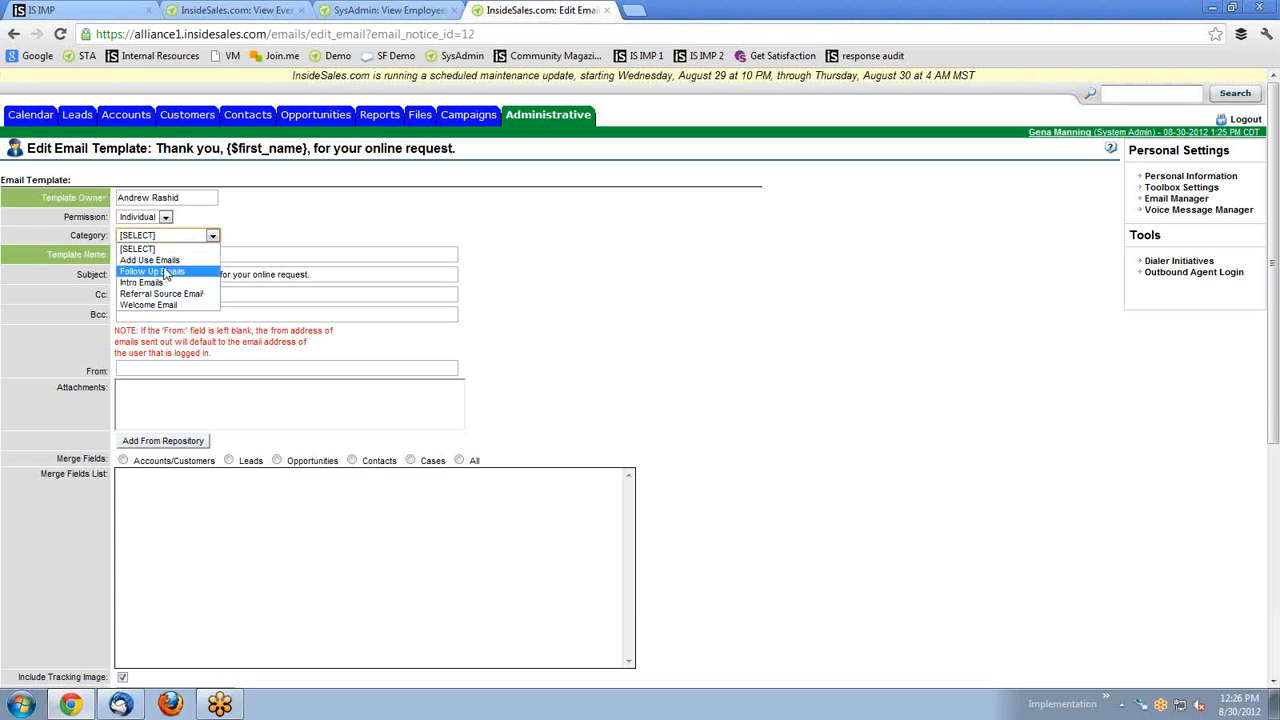
left_click(287, 235)
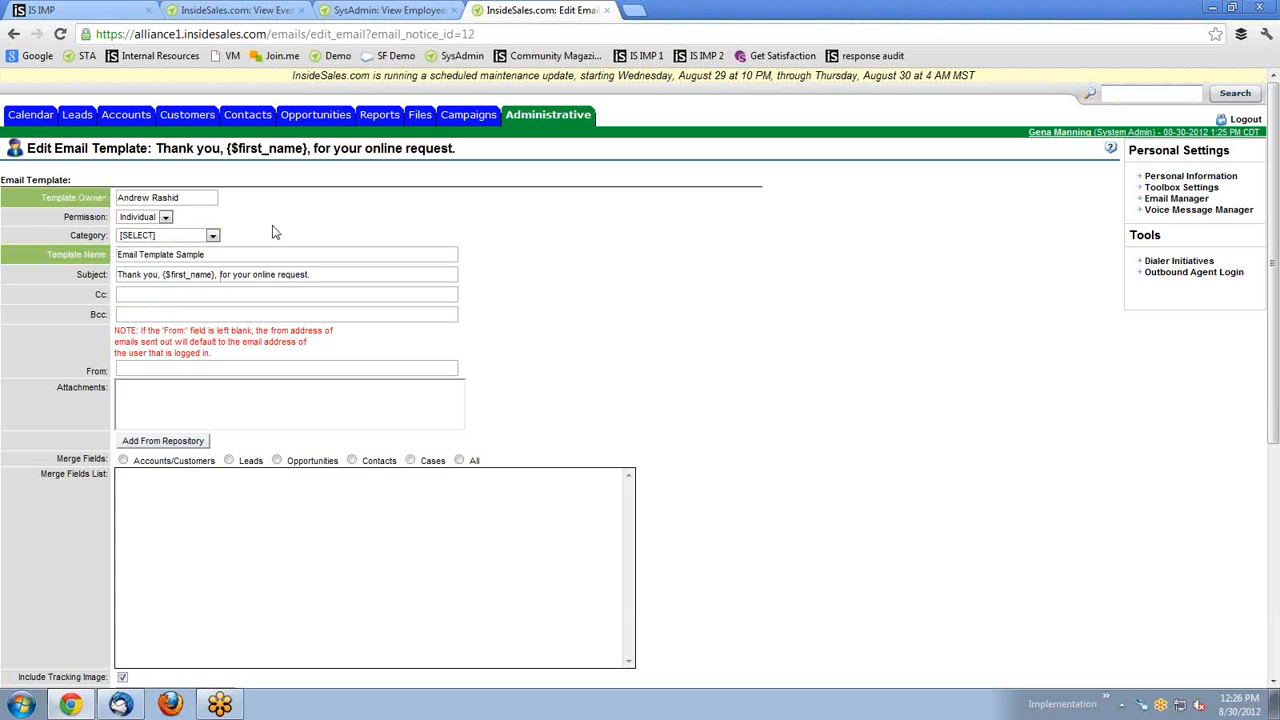
Review the Template Name, Subject, Cc, From and Attachments fields on the edit form.
left_click(163, 255)
triple_click(163, 255)
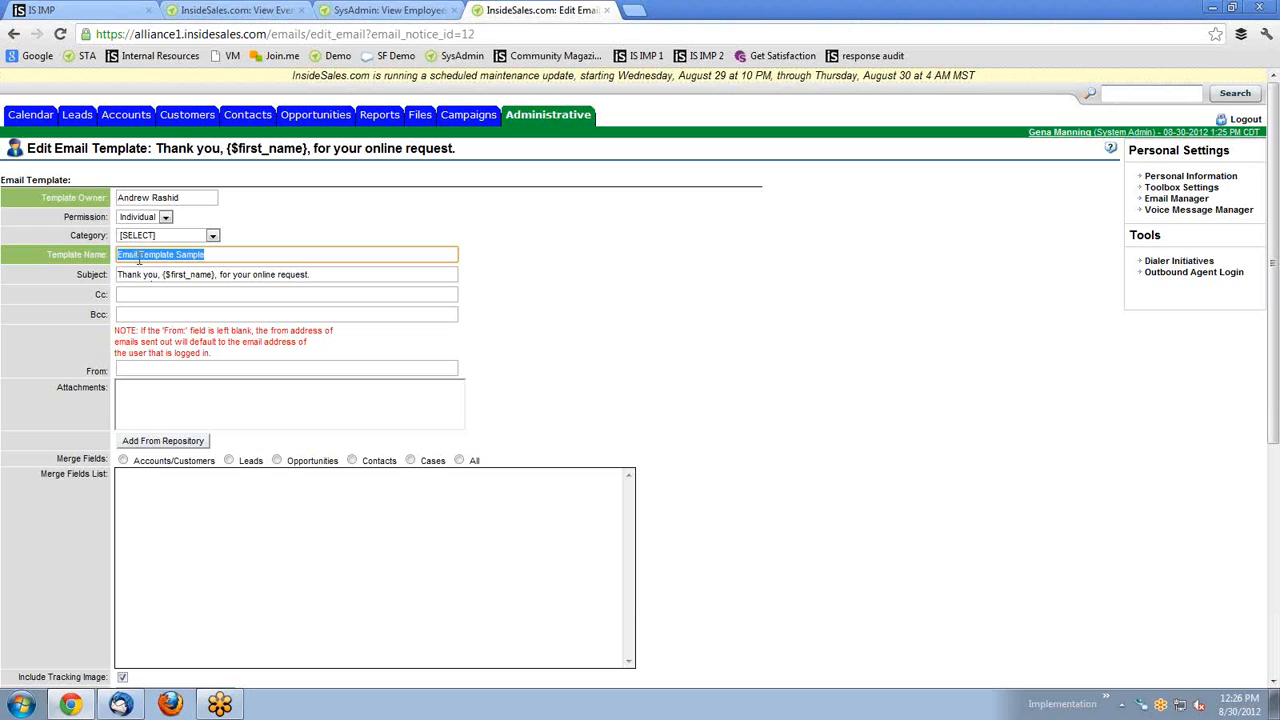
left_click(275, 292)
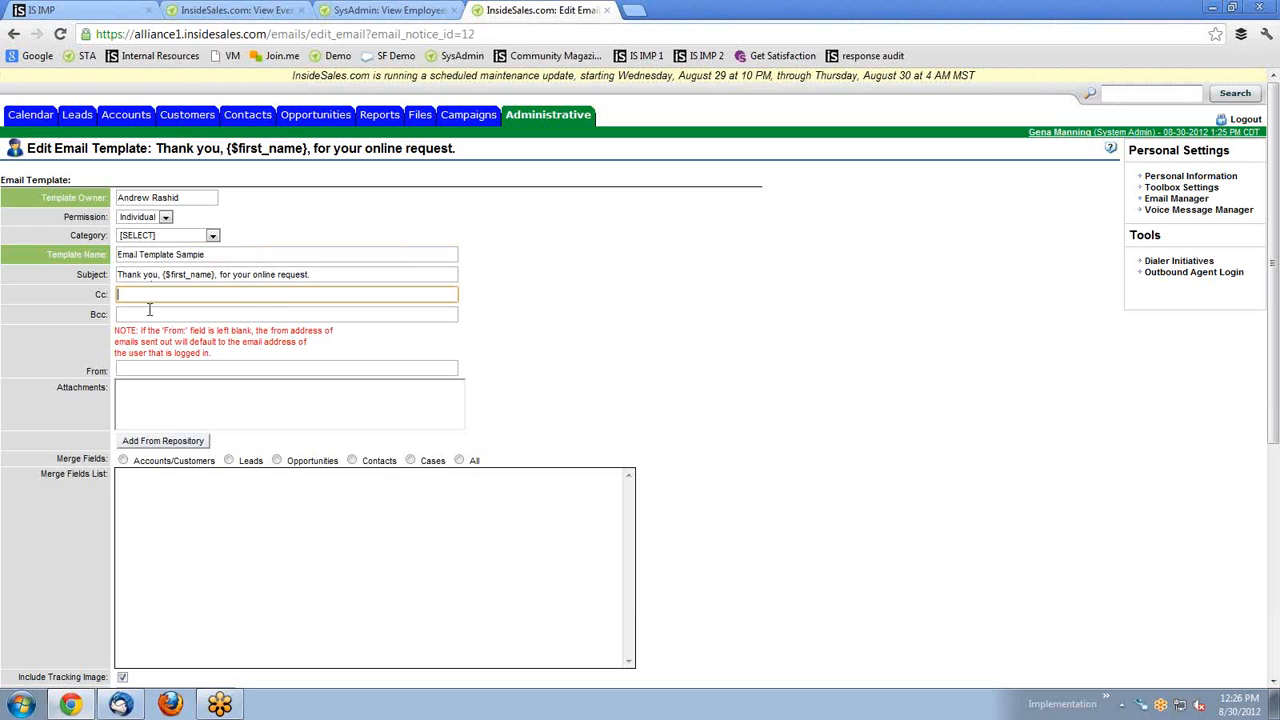
double_click(88, 277)
double_click(99, 295)
left_click(101, 314)
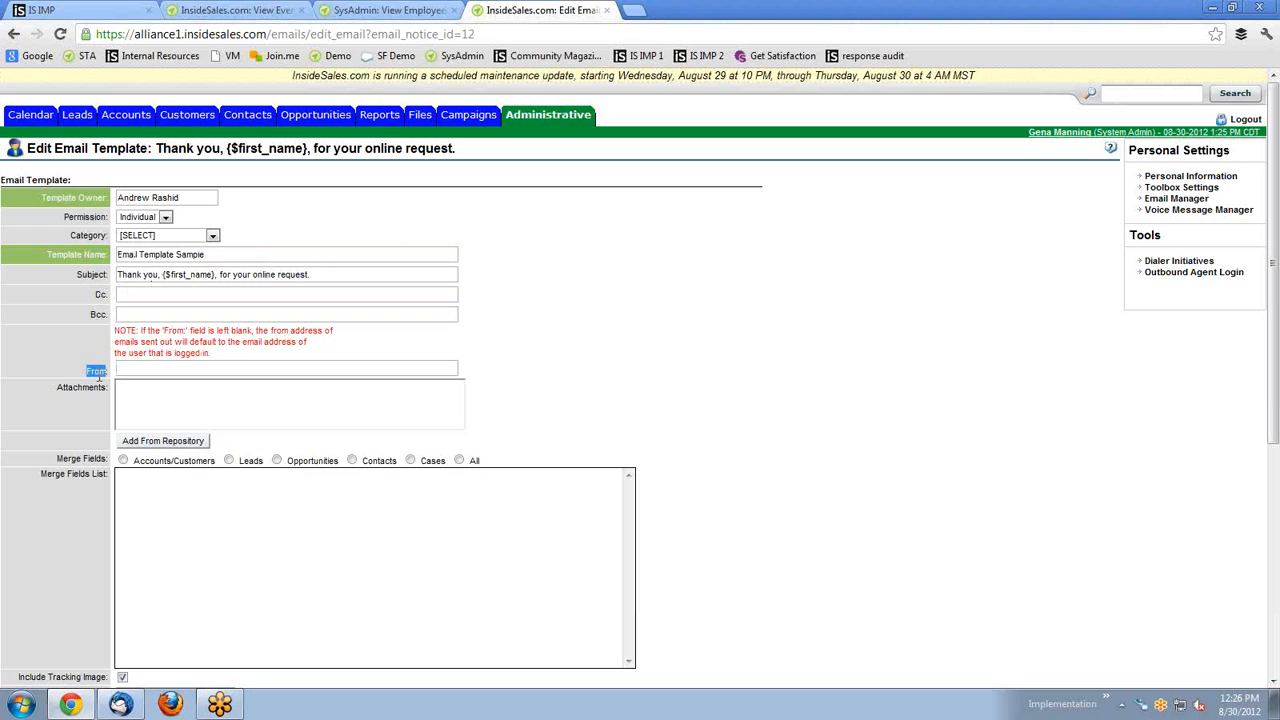
left_click(147, 371)
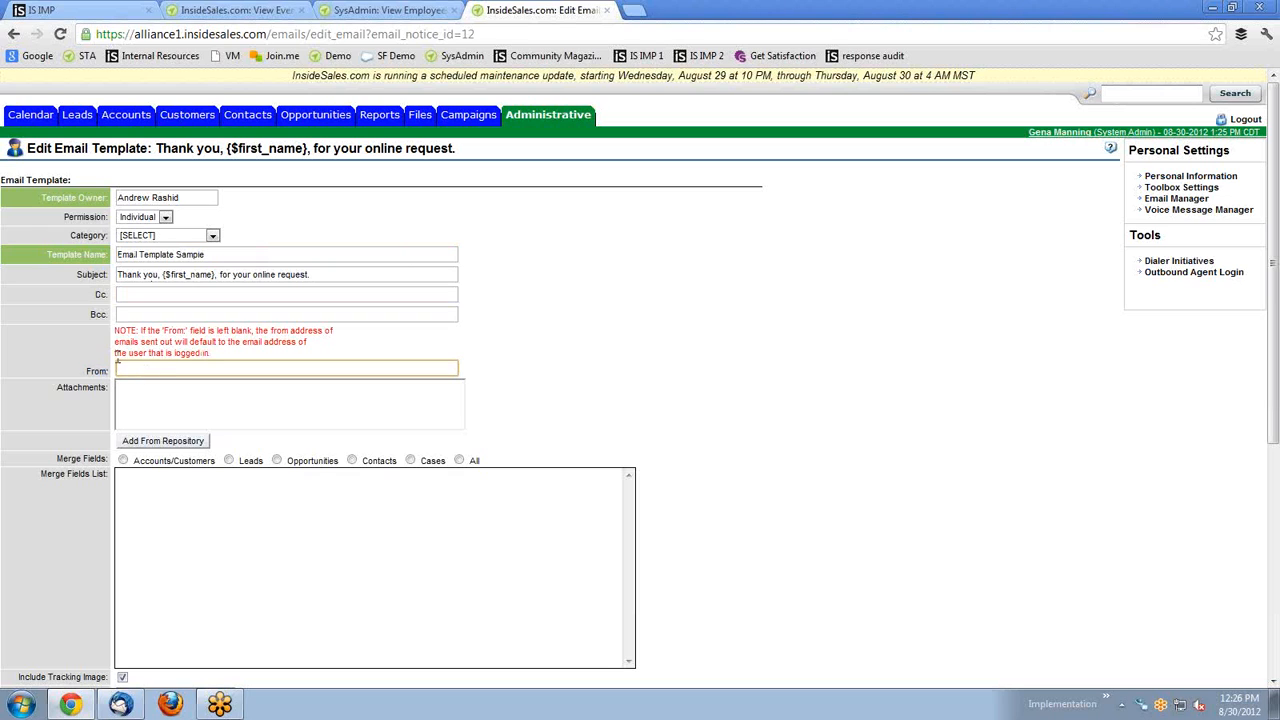
left_click(145, 367)
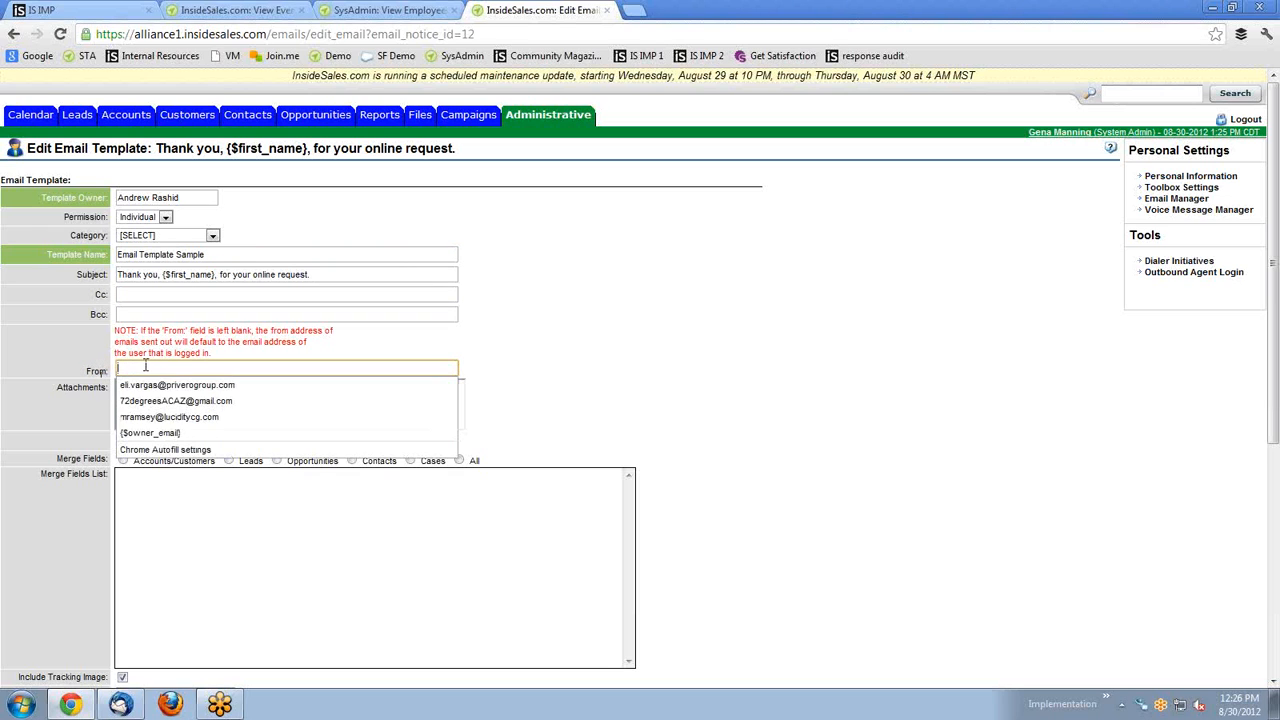
left_click(61, 333)
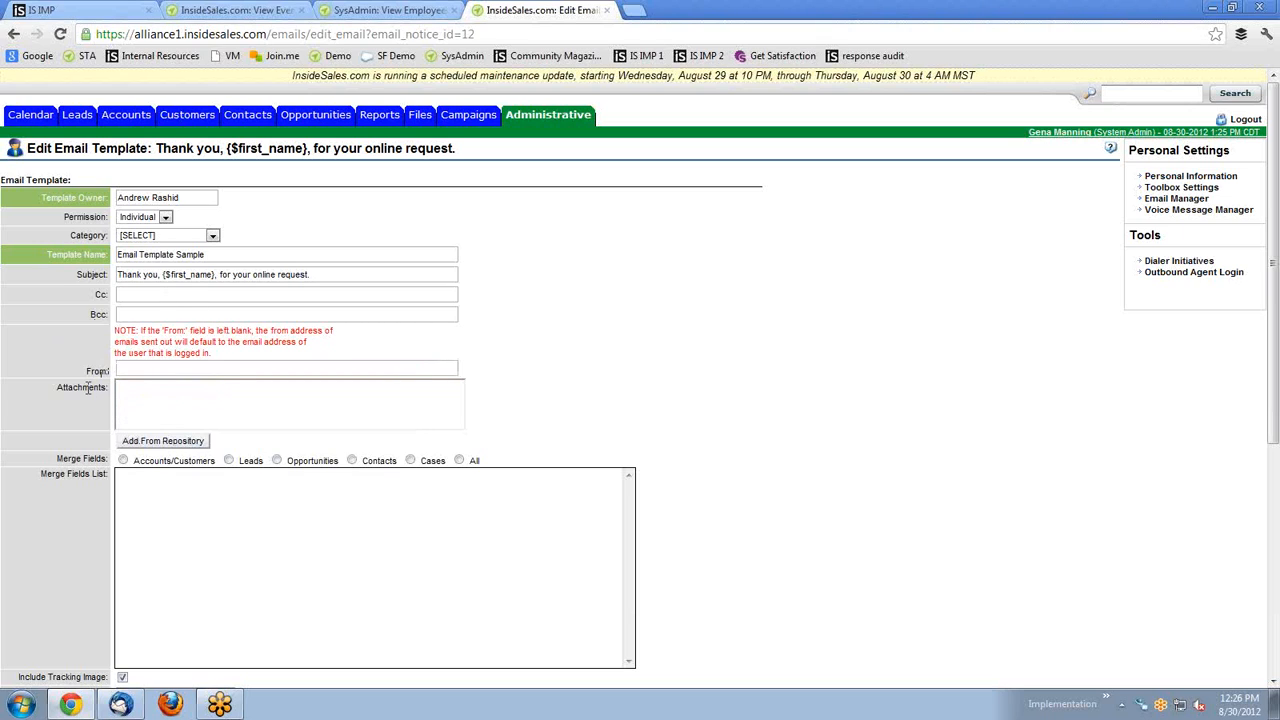
left_click_drag(55, 387, 107, 390)
scroll(224, 515, "down", 1)
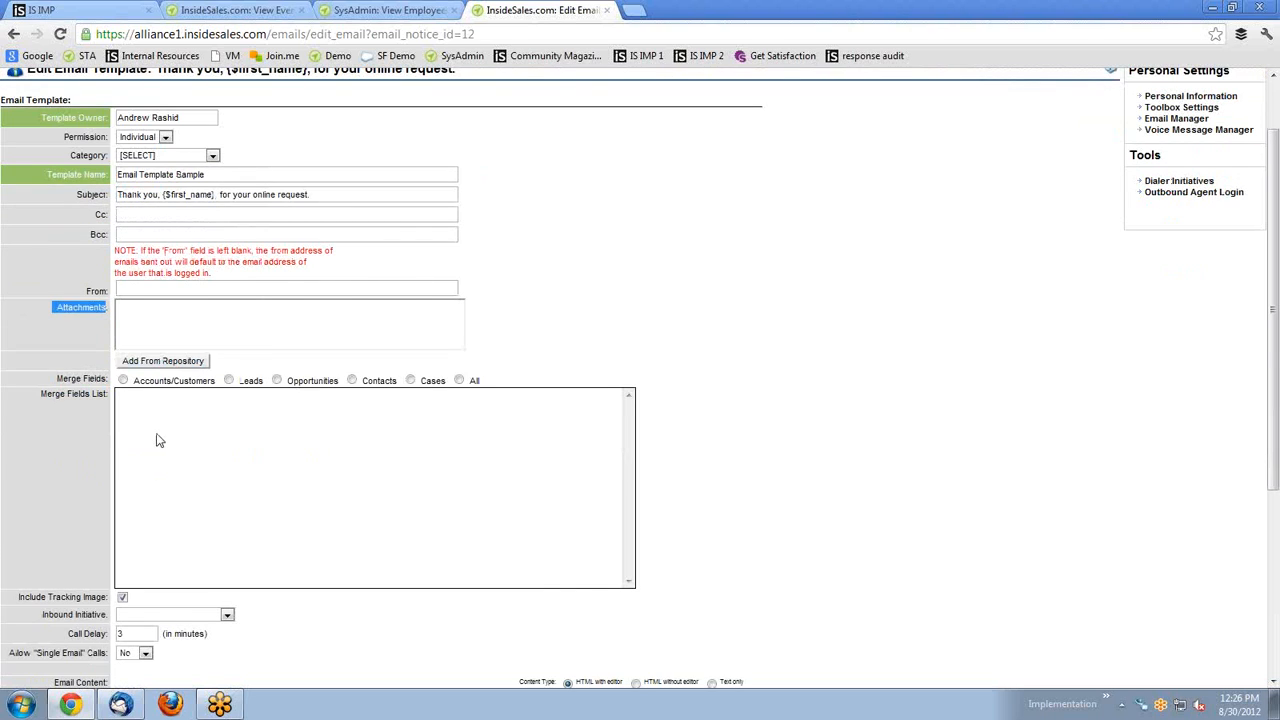
scroll(160, 438, "down", 3)
left_click_drag(254, 580, 122, 441)
left_click(289, 447)
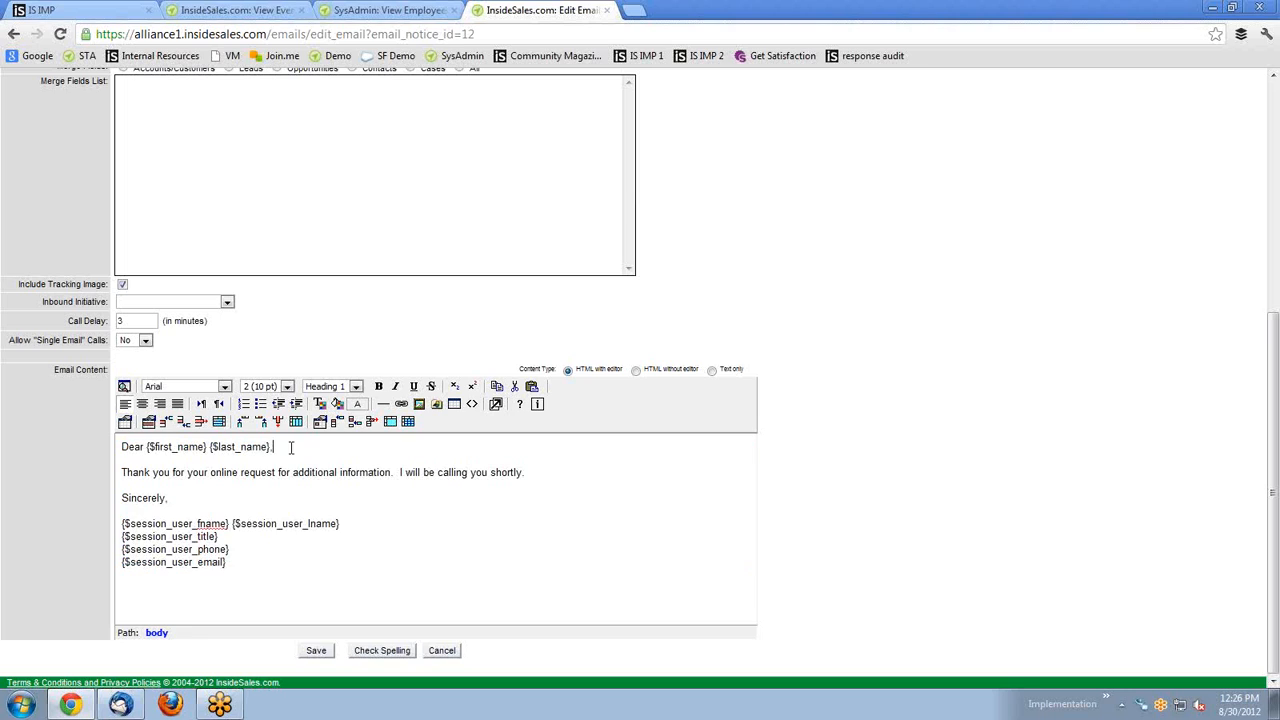
left_click_drag(272, 447, 209, 453)
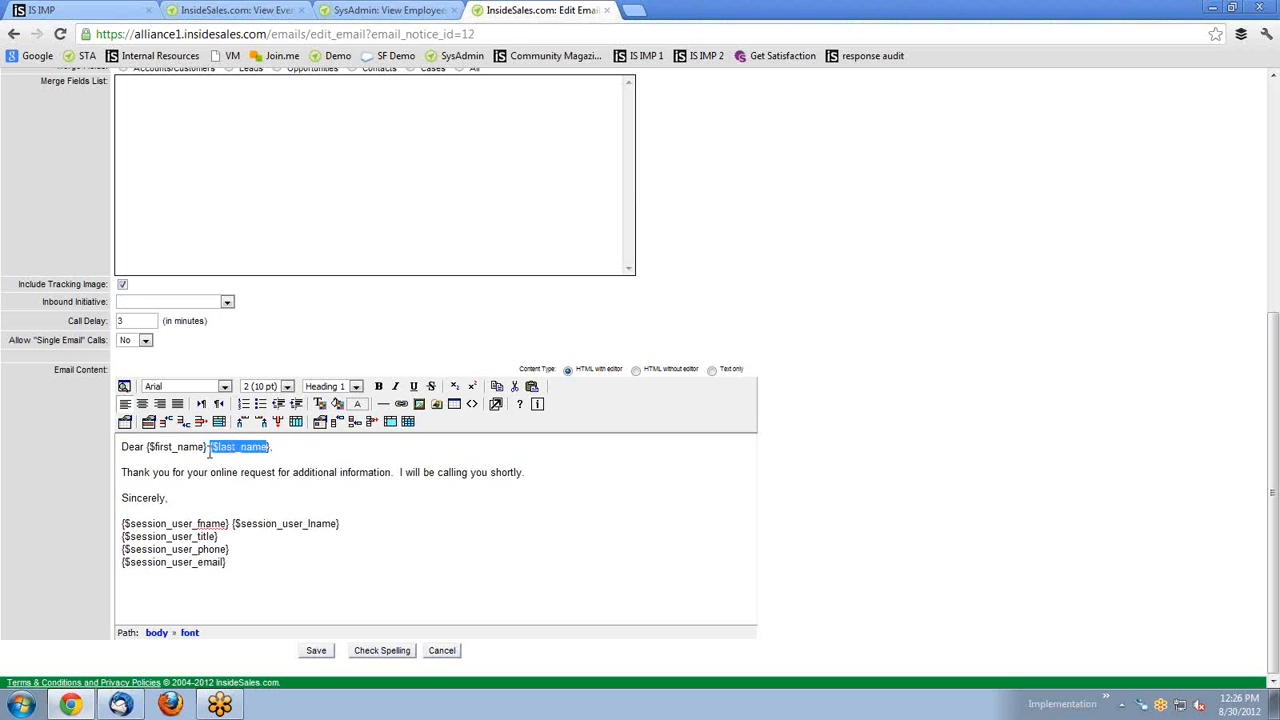
left_click(333, 458)
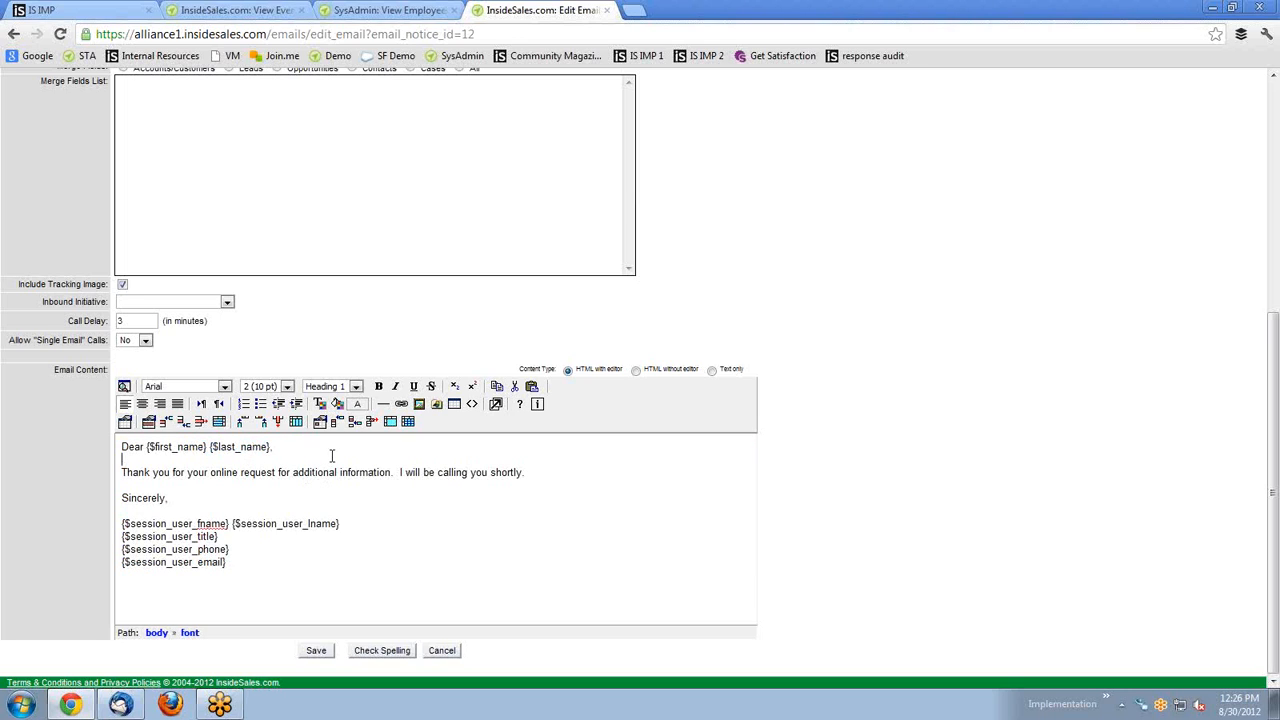
left_click(210, 465)
scroll(175, 488, "up", 2)
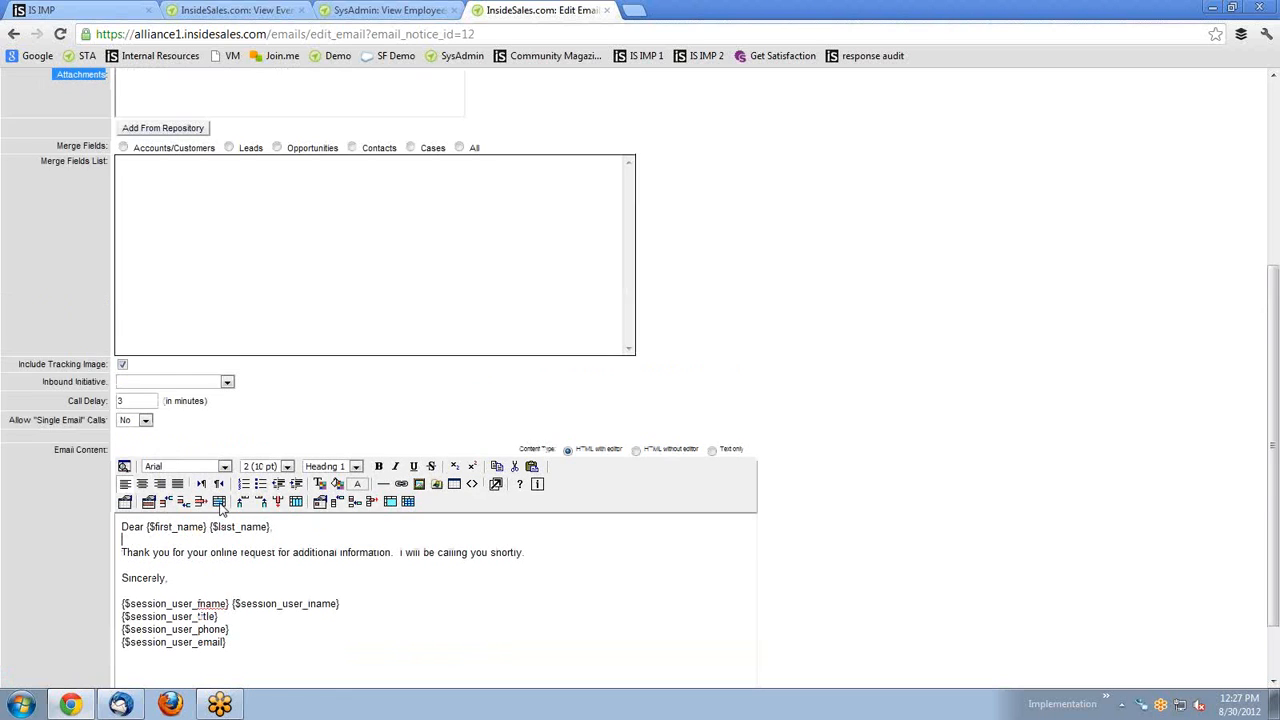
scroll(197, 507, "down", 2)
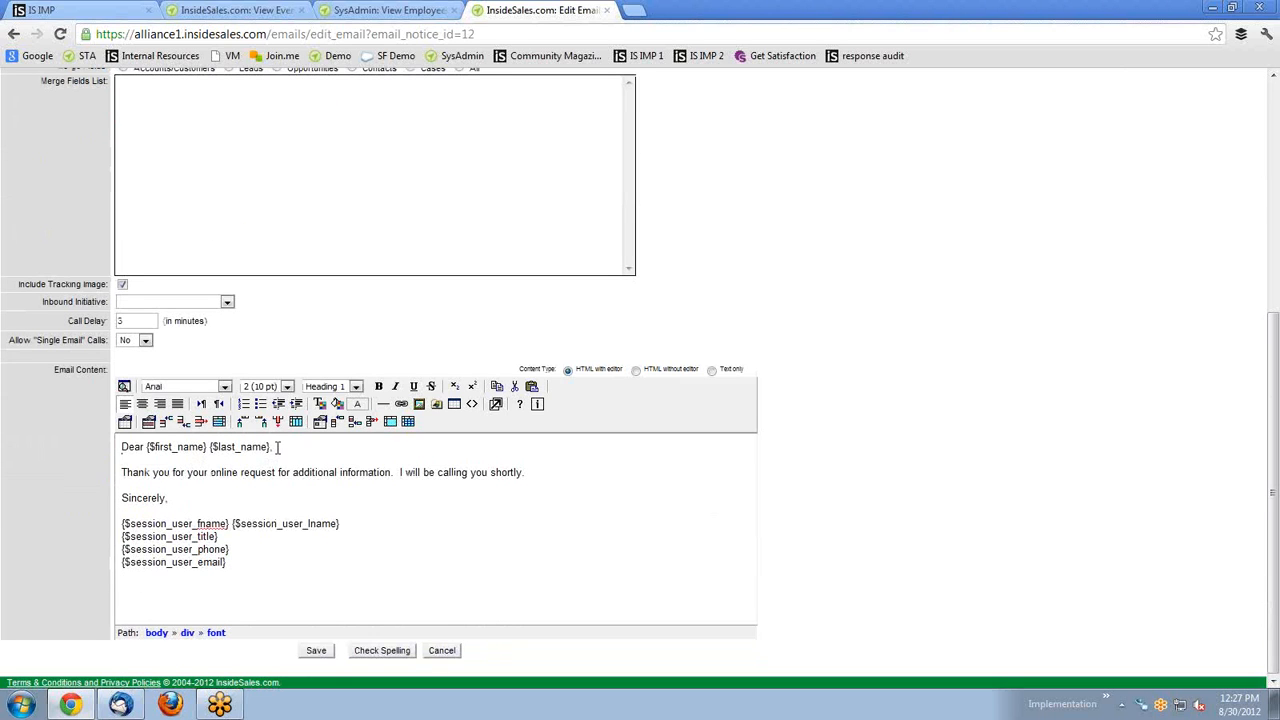
left_click_drag(147, 448, 218, 456)
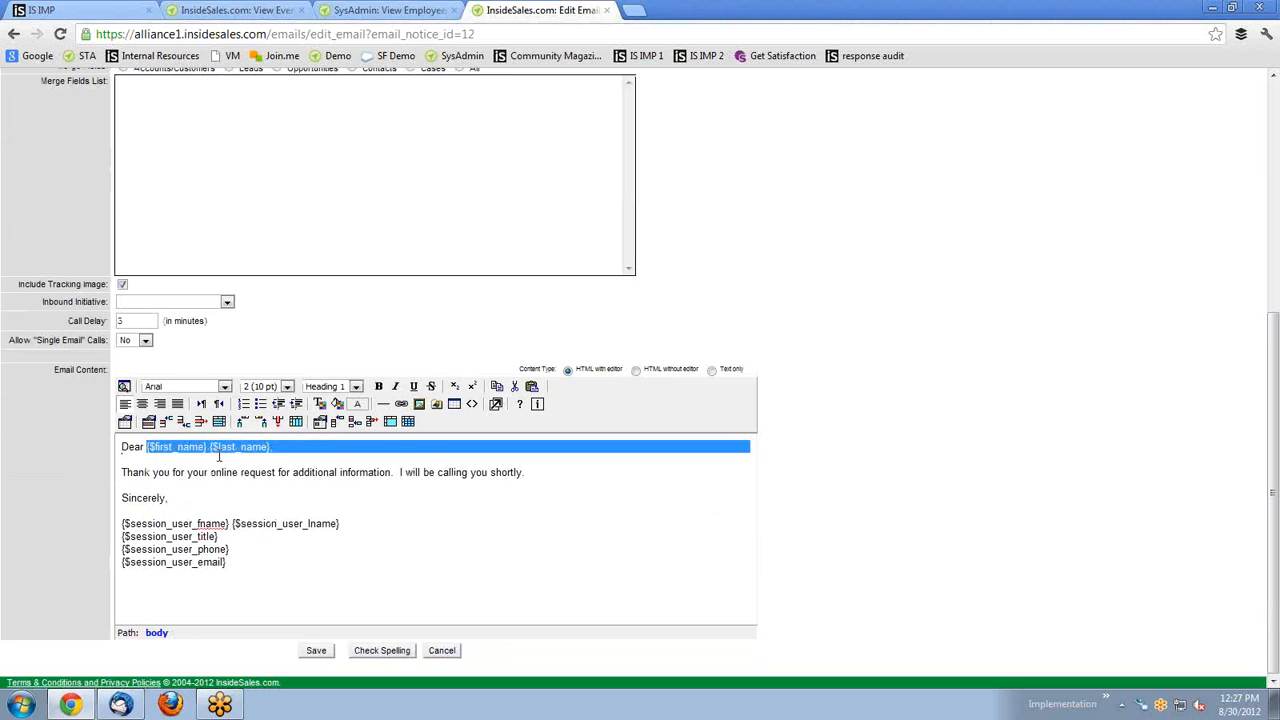
left_click(232, 457)
left_click(205, 447)
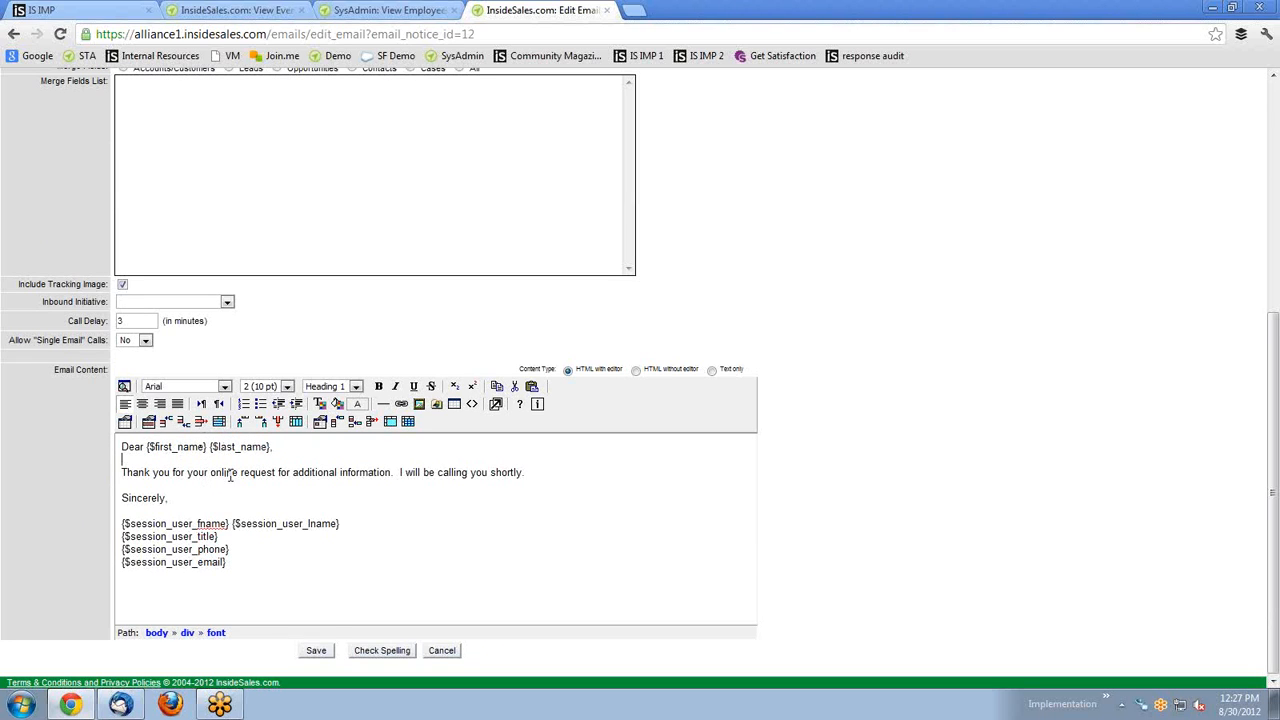
scroll(228, 507, "up", 1)
scroll(228, 510, "down", 1)
mouse_move(240, 566)
left_mouse_down()
mouse_move(230, 510)
mouse_move(292, 537)
left_mouse_up()
left_click(248, 535)
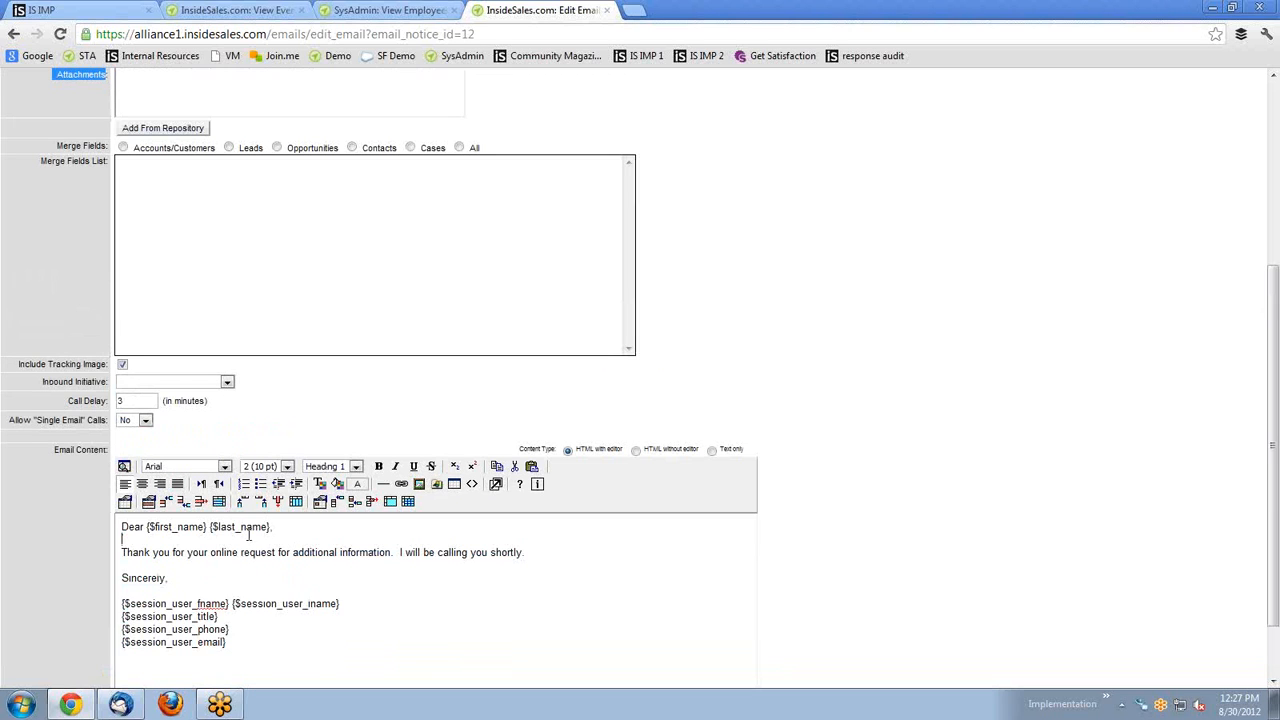
scroll(265, 572, "up", 3)
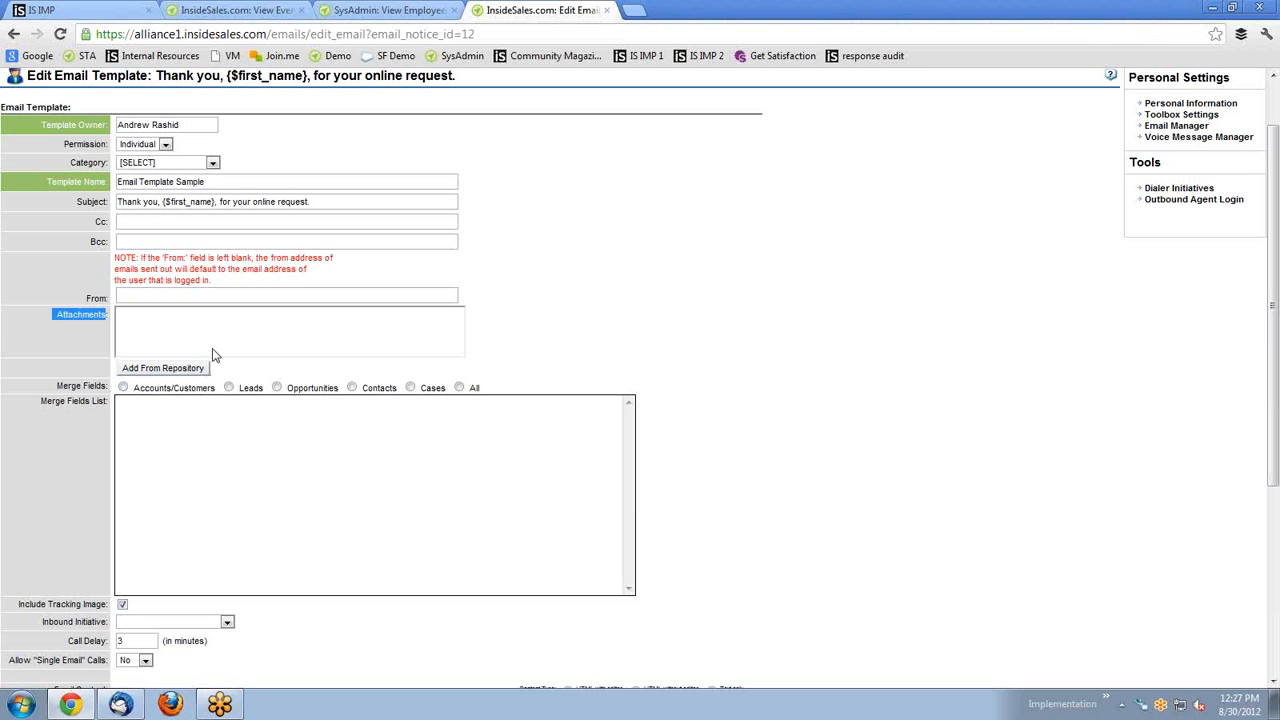
List the Leads merge fields and copy the {$owner_email} token.
left_click(228, 387)
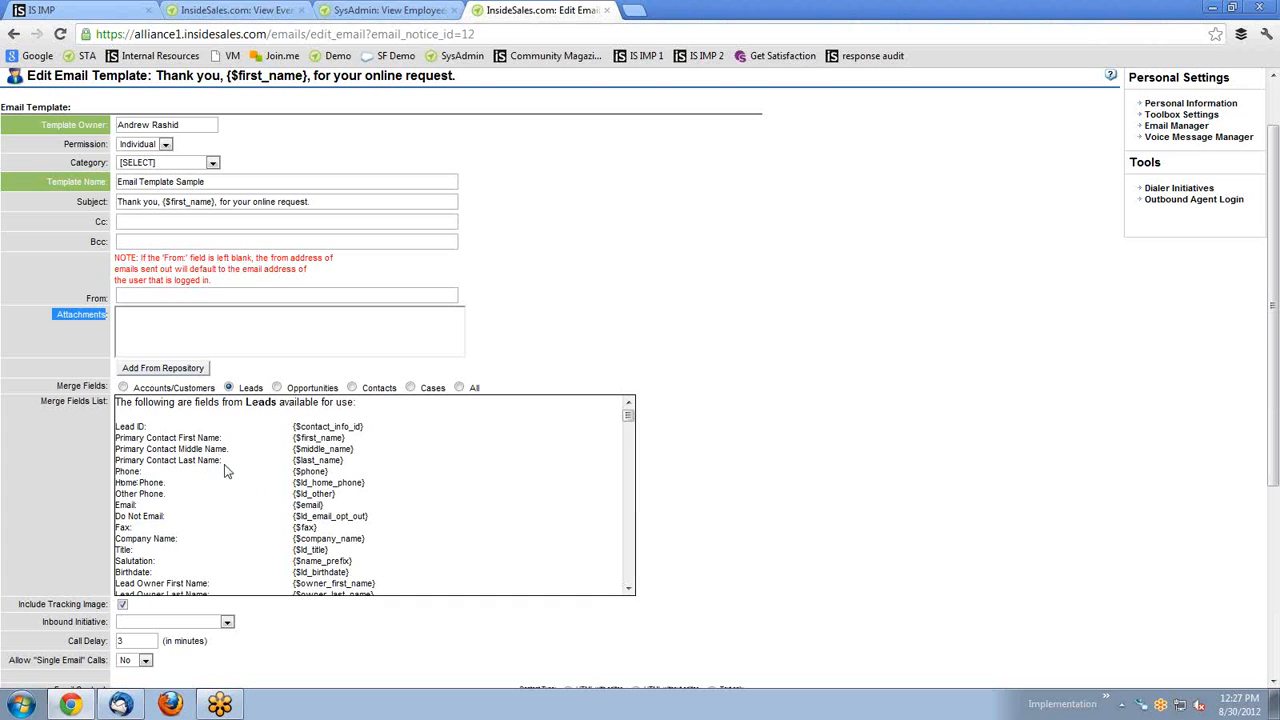
scroll(340, 488, "down", 4)
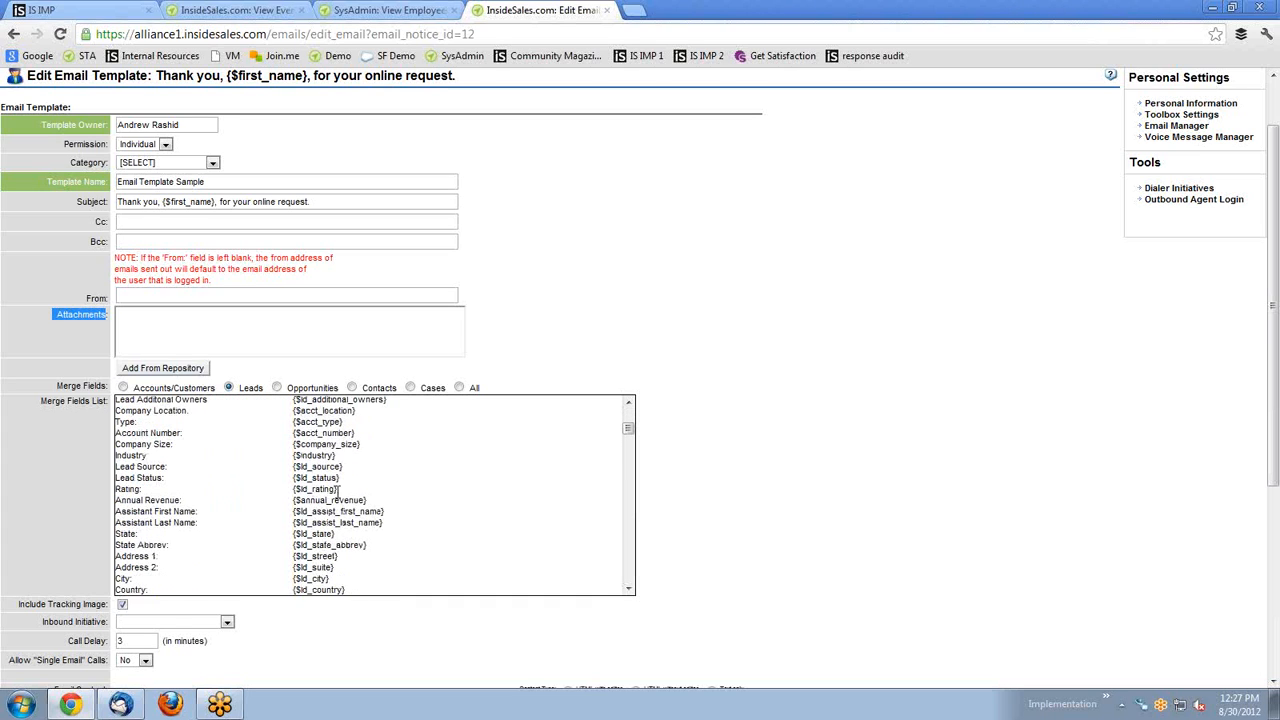
scroll(312, 490, "up", 3)
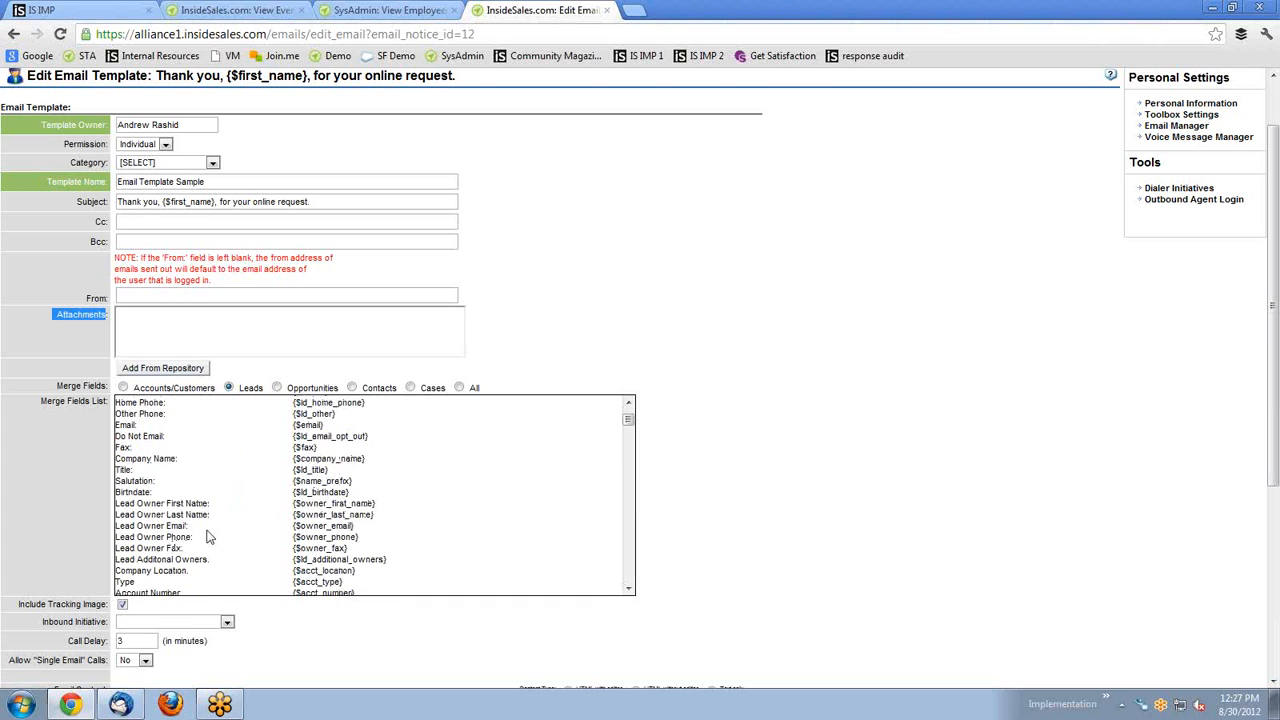
left_click_drag(355, 526, 293, 526)
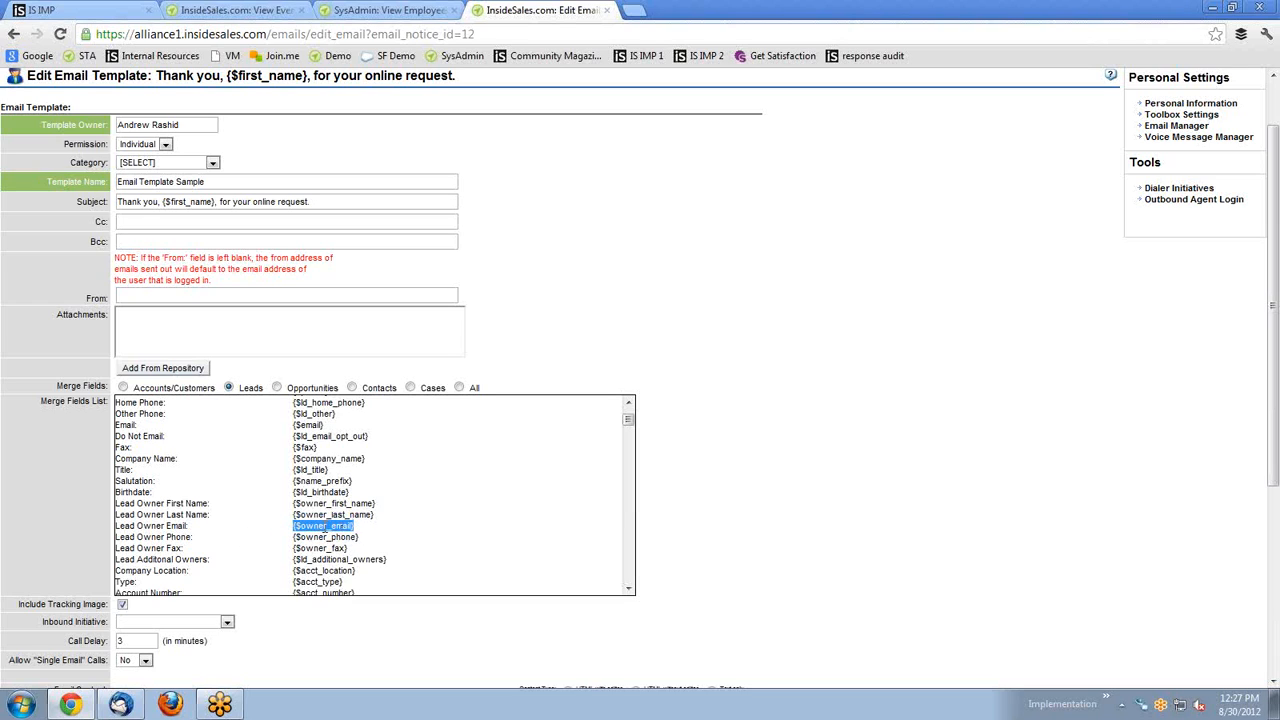
right_click(323, 526)
left_click(395, 537)
Paste {$owner_email} below the signature in the body, then delete it again.
scroll(430, 515, "down", 6)
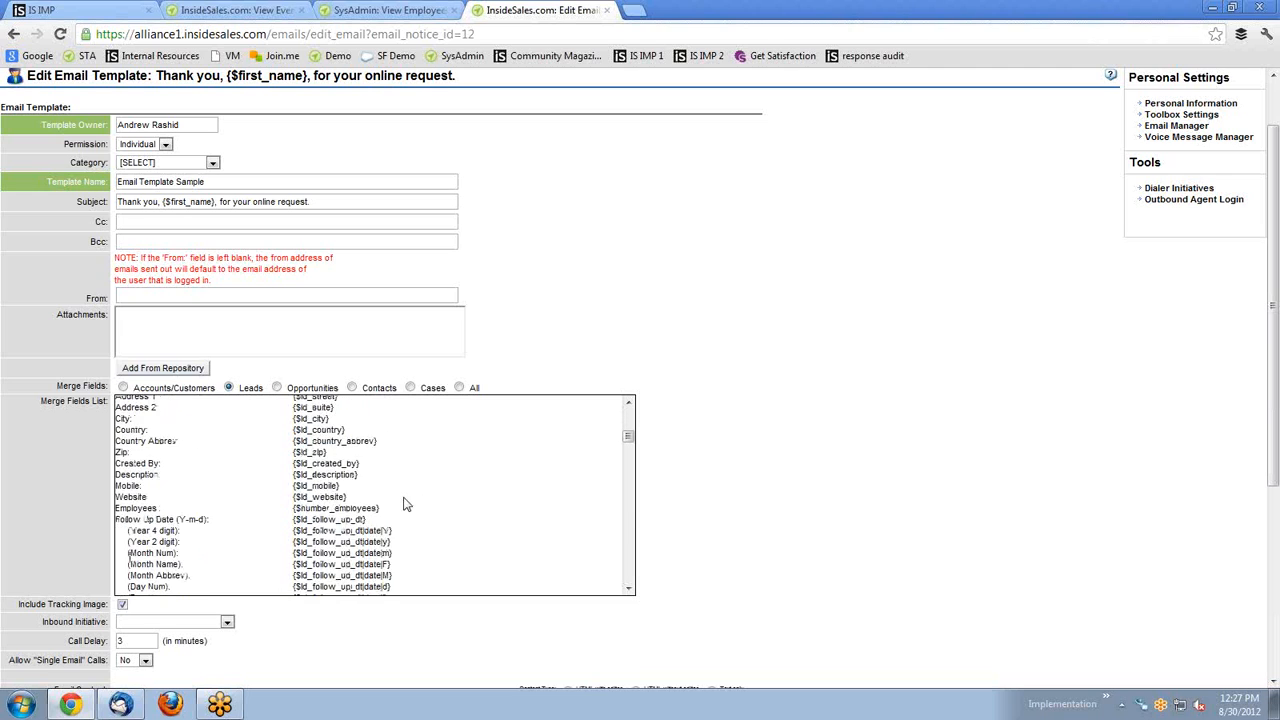
scroll(405, 504, "down", 5)
scroll(914, 517, "down", 3)
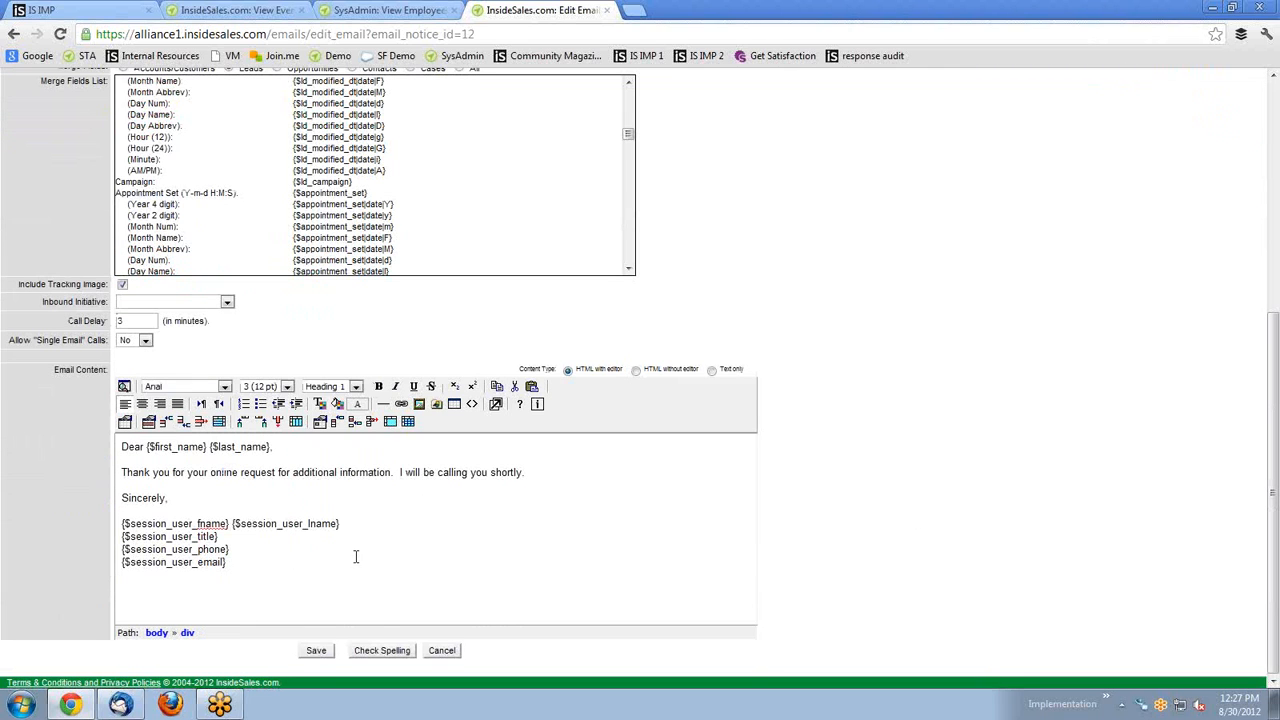
key("ctrl+v")
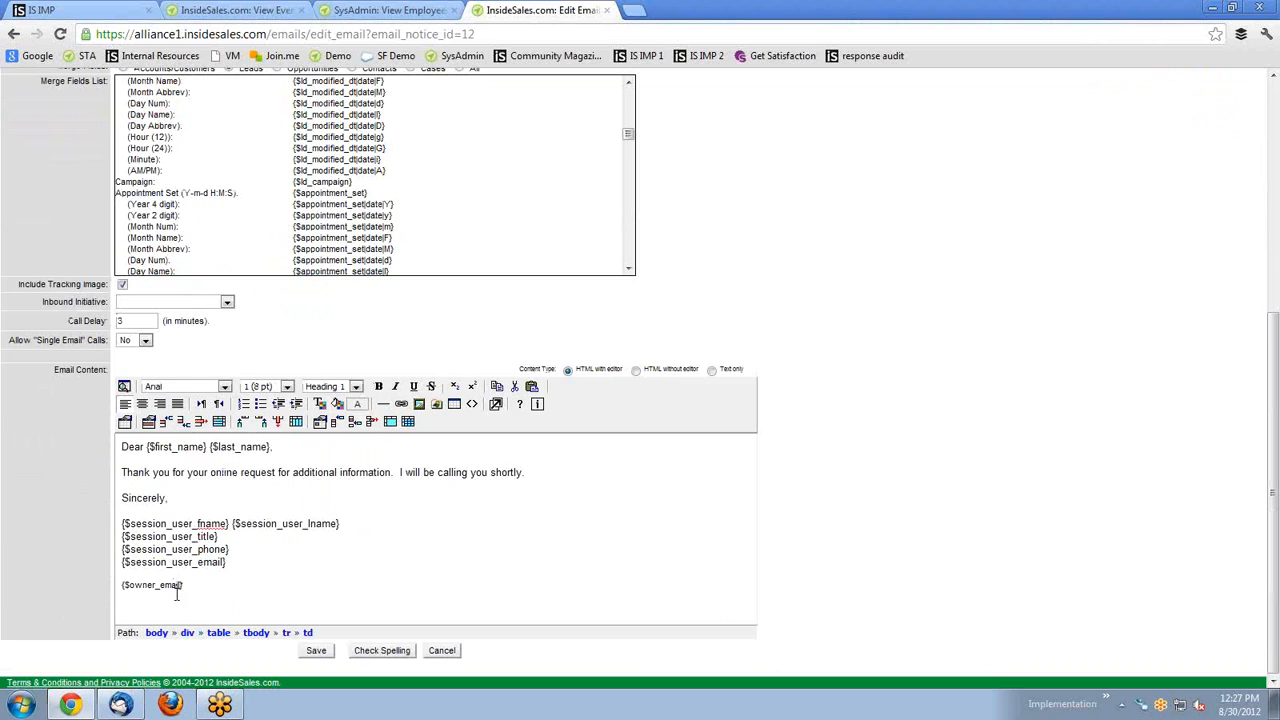
left_click_drag(186, 586, 120, 586)
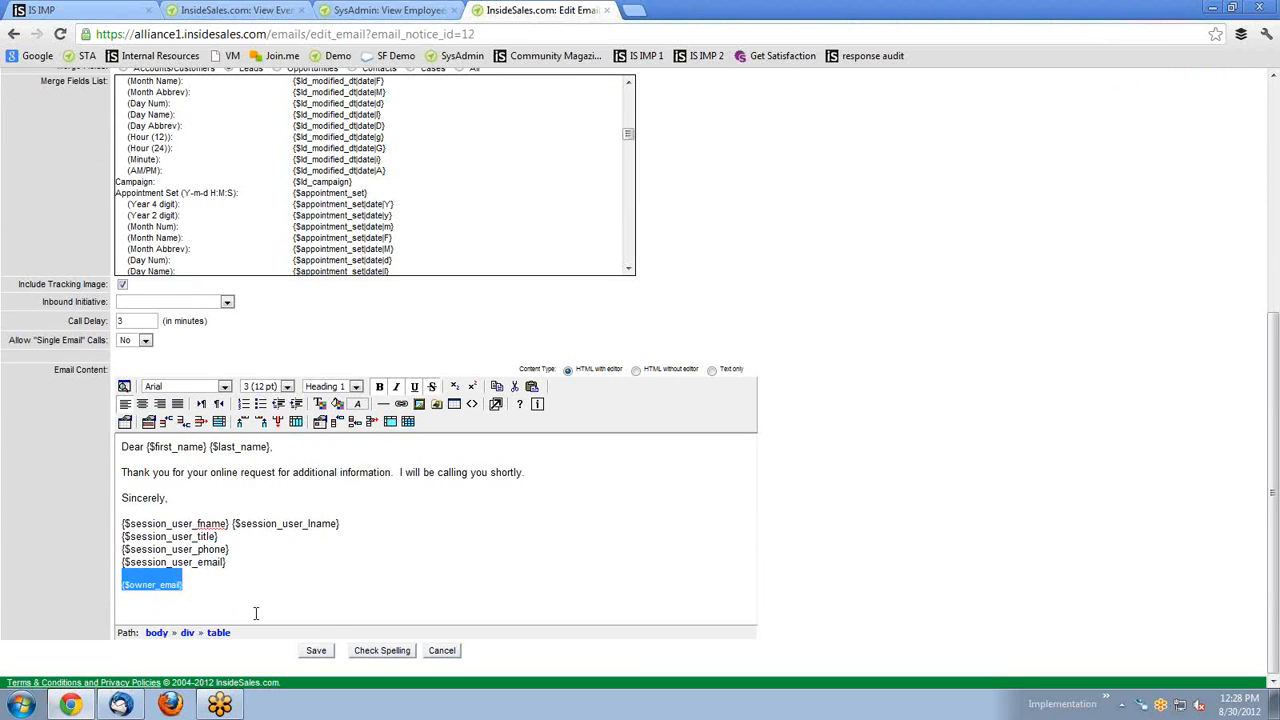
left_click(213, 590)
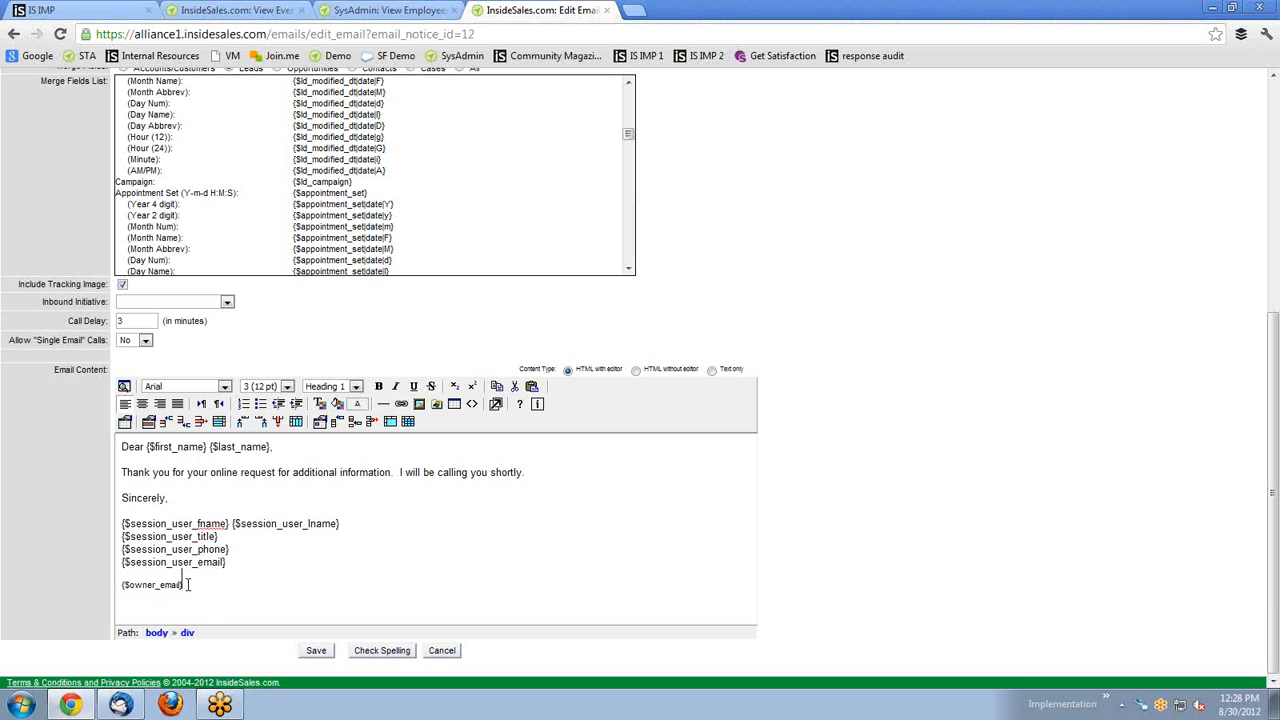
left_click_drag(198, 587, 117, 590)
key("BackSpace")
Show the merge fields common to All categories, then go to the Leads home page.
scroll(225, 541, "up", 3)
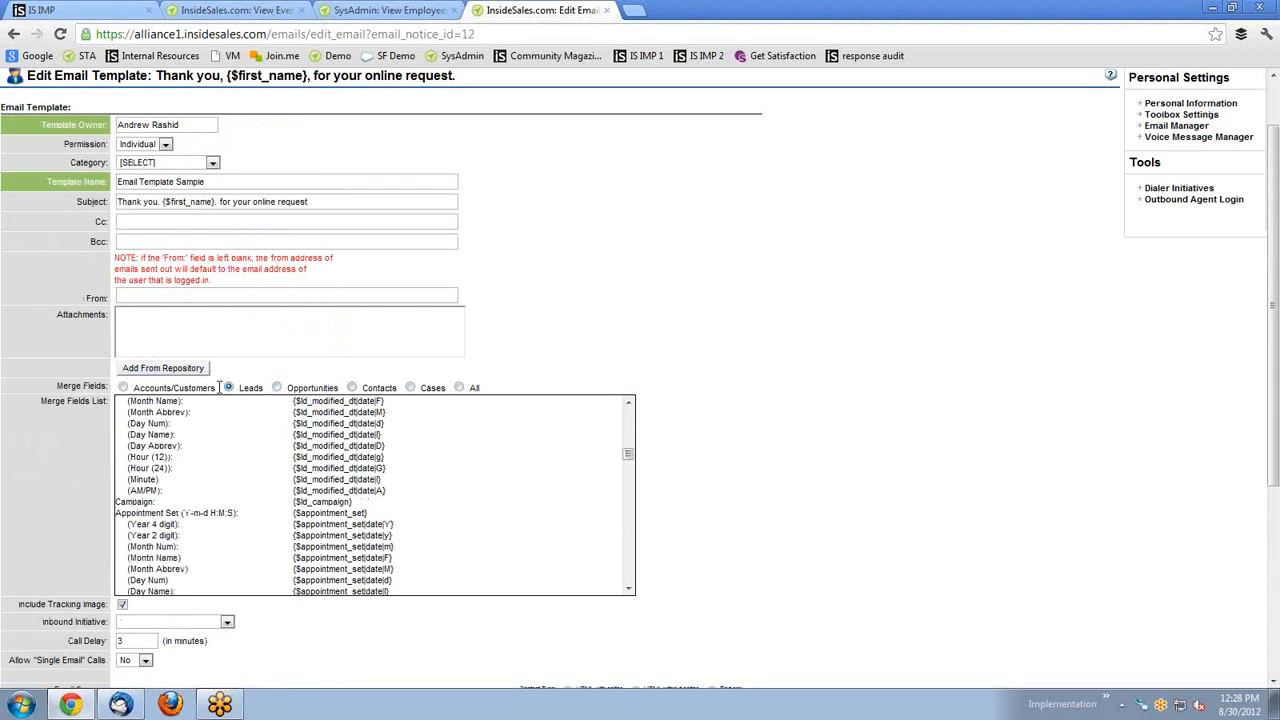
left_click(460, 388)
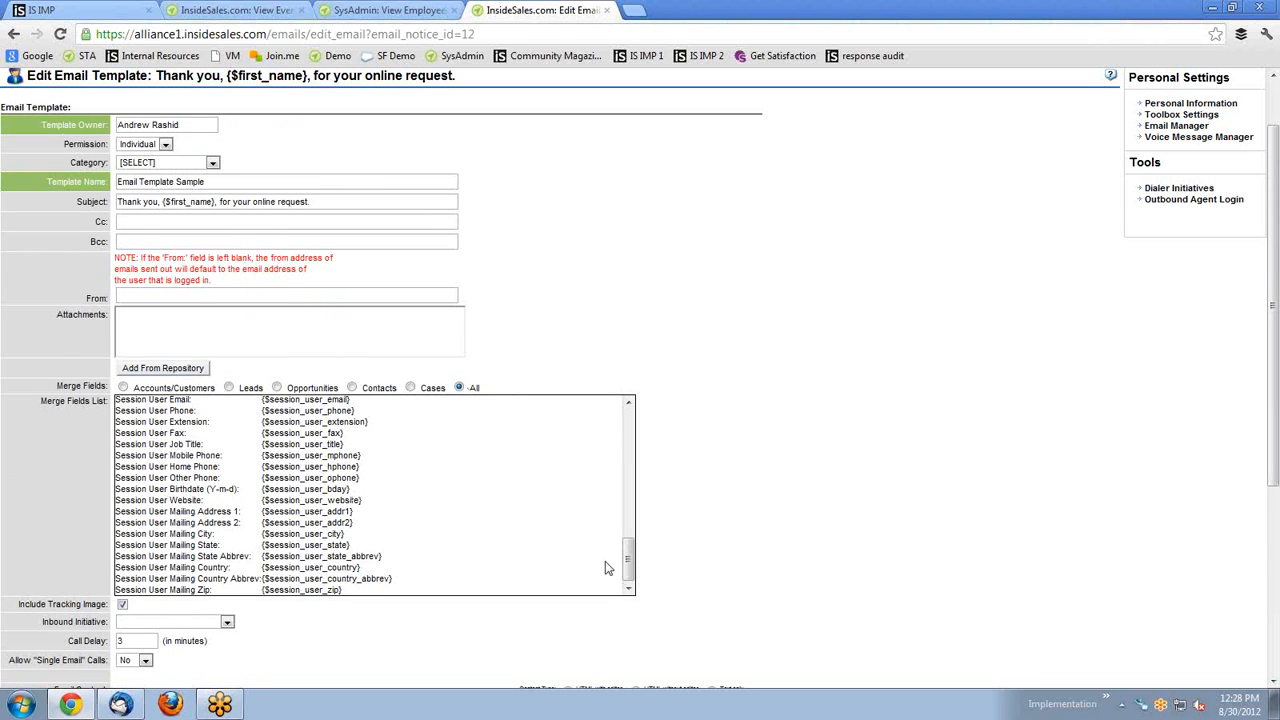
left_click_drag(628, 556, 627, 420)
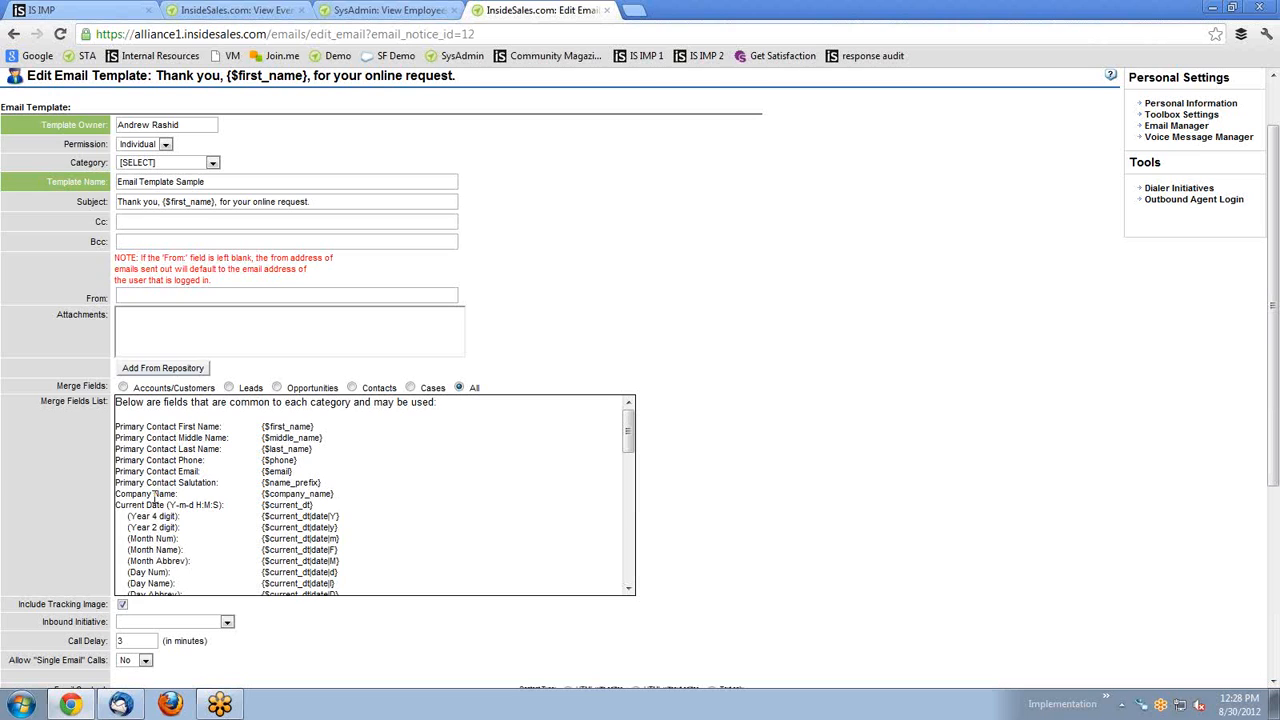
scroll(117, 488, "up", 2)
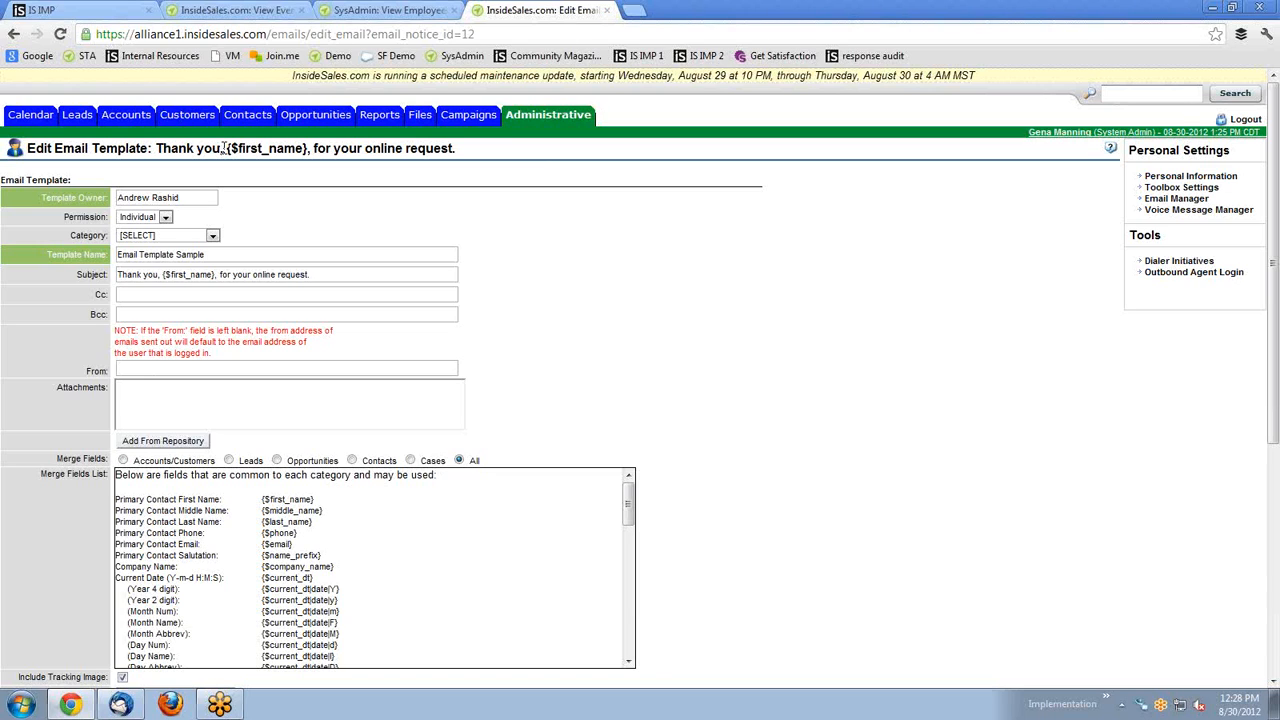
left_click(187, 114)
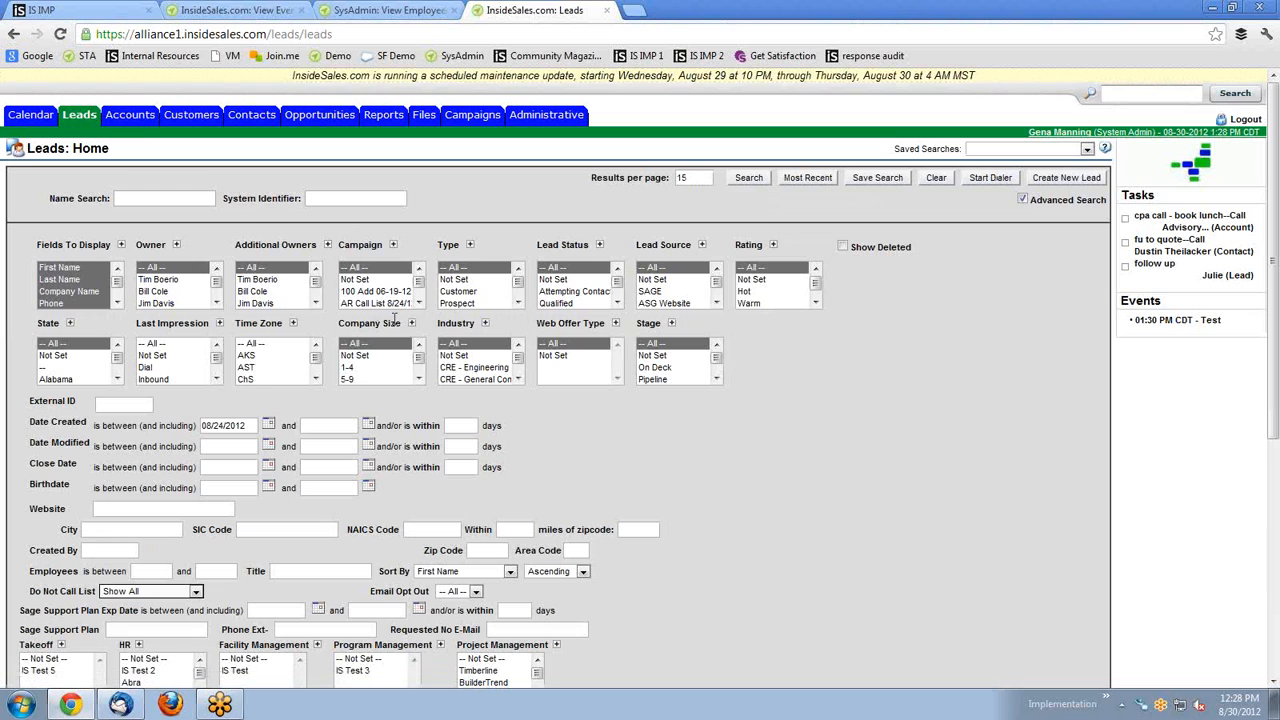
Open the Fountain Engineering Inc lead from the results table and start editing it.
scroll(597, 430, "down", 2)
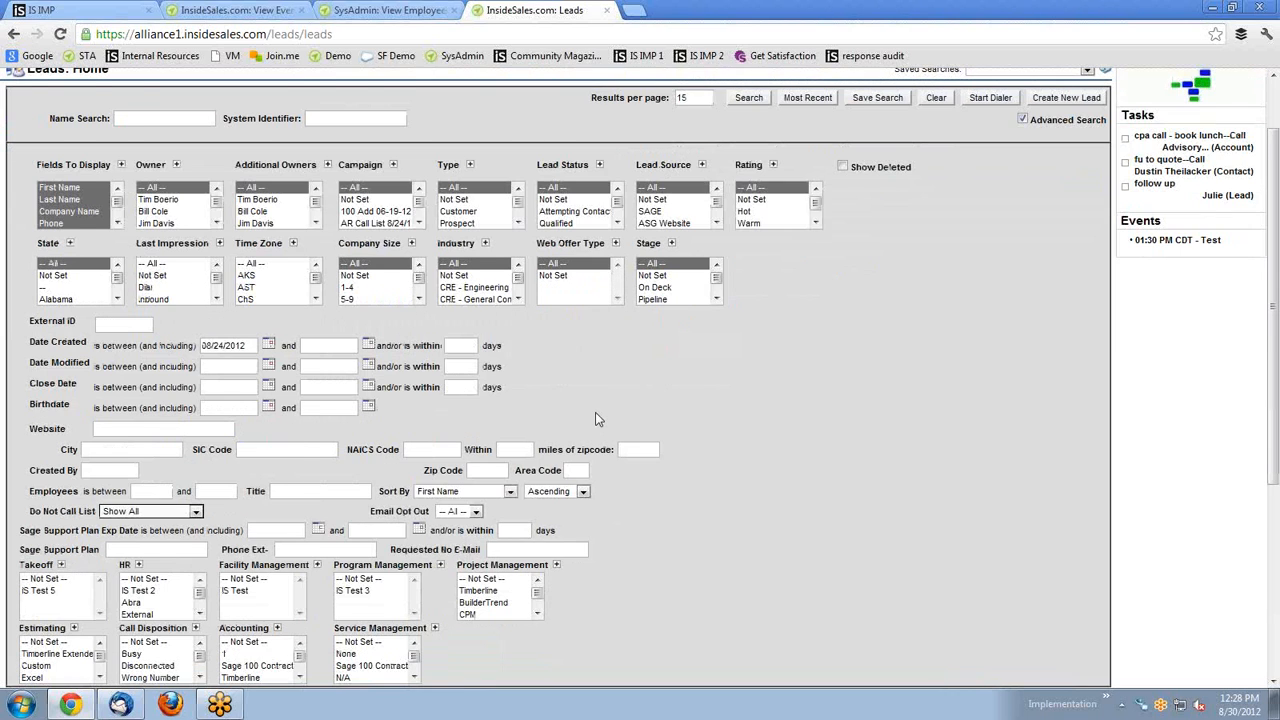
scroll(595, 418, "down", 4)
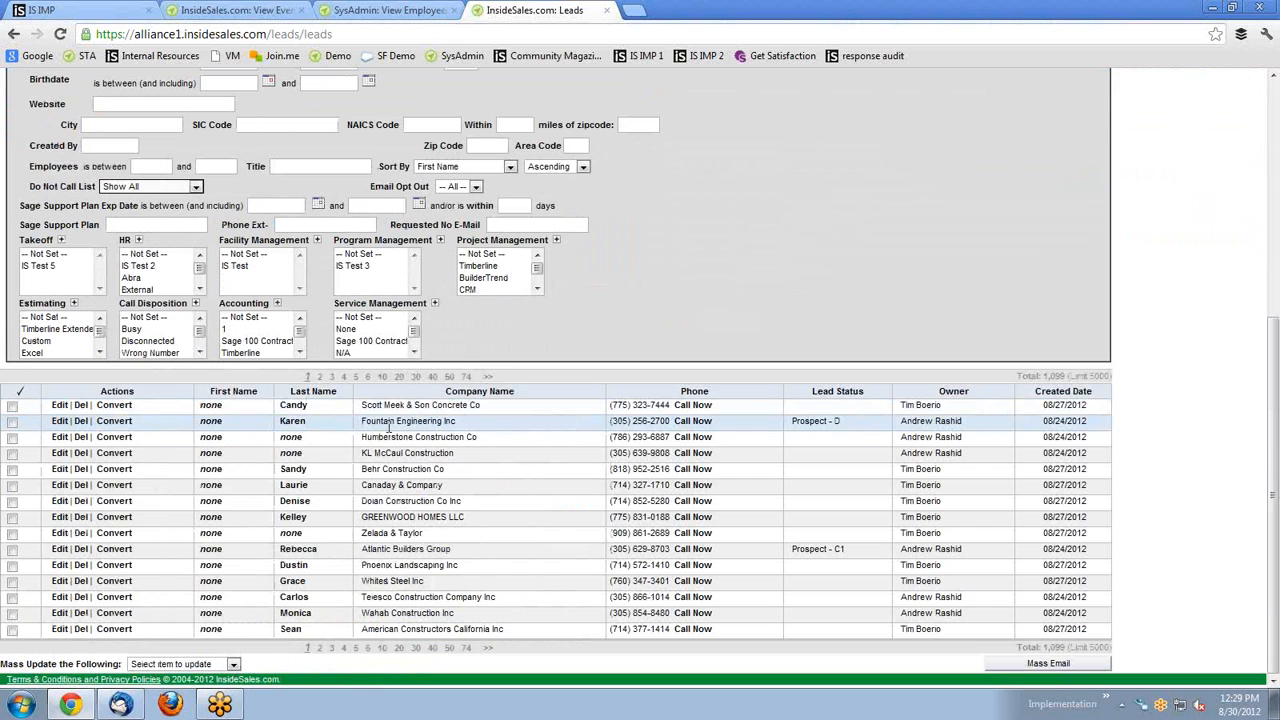
left_click(293, 424)
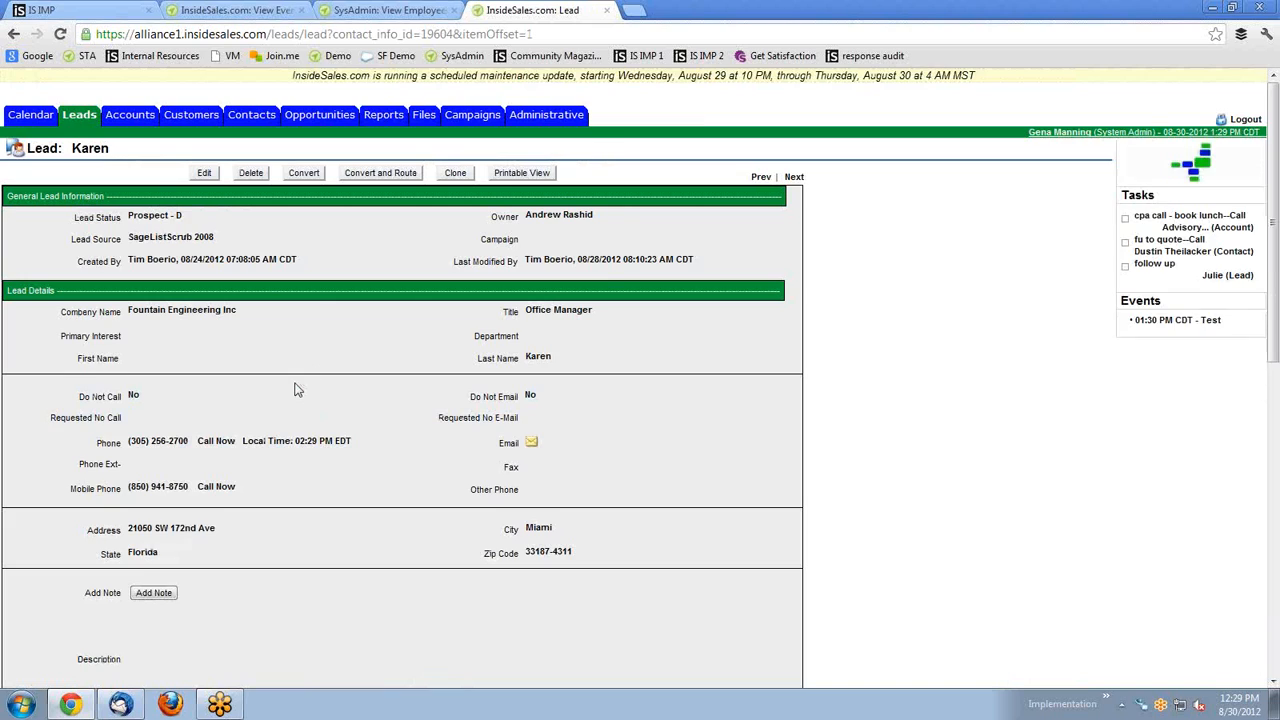
scroll(296, 388, "down", 1)
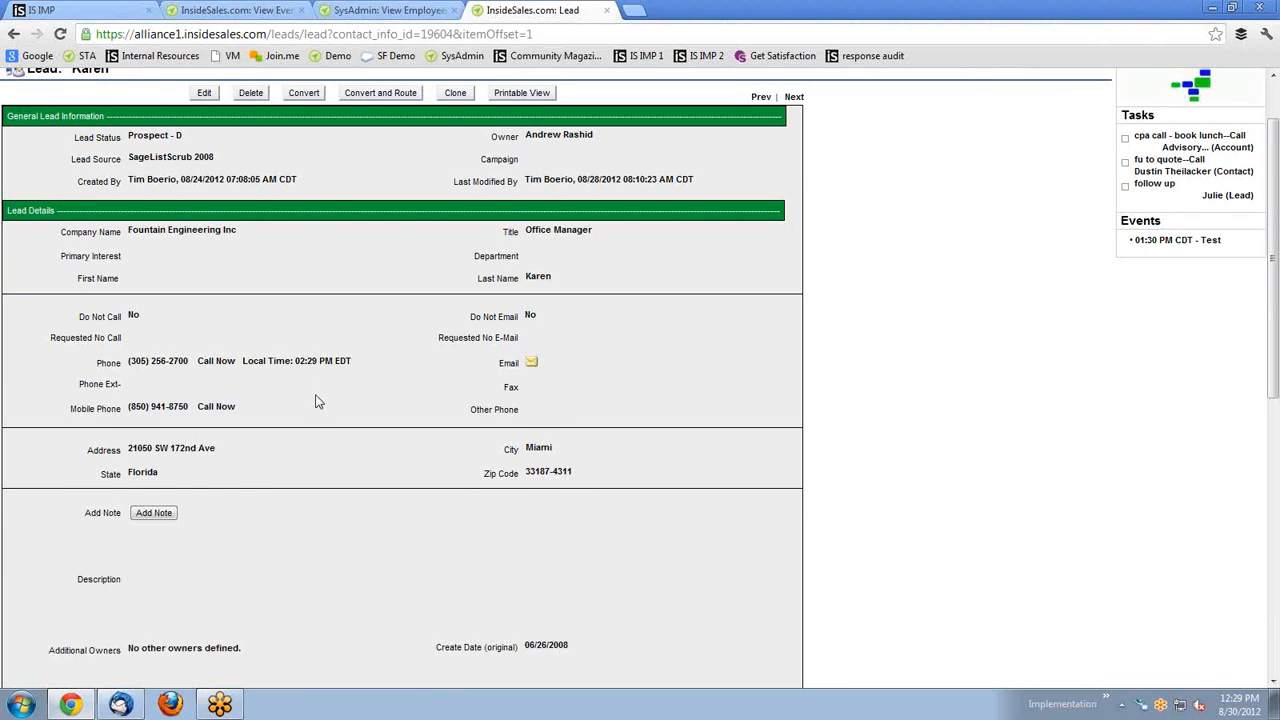
scroll(315, 401, "up", 1)
left_click(204, 172)
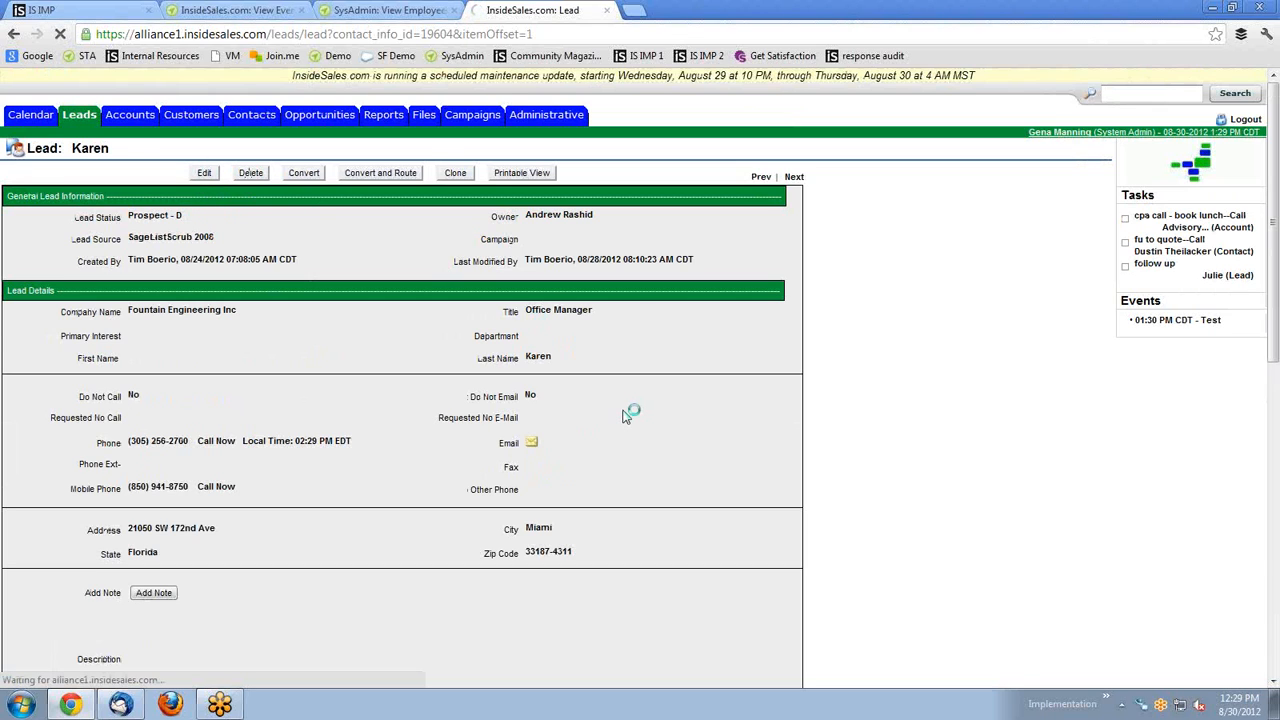
left_click(565, 466)
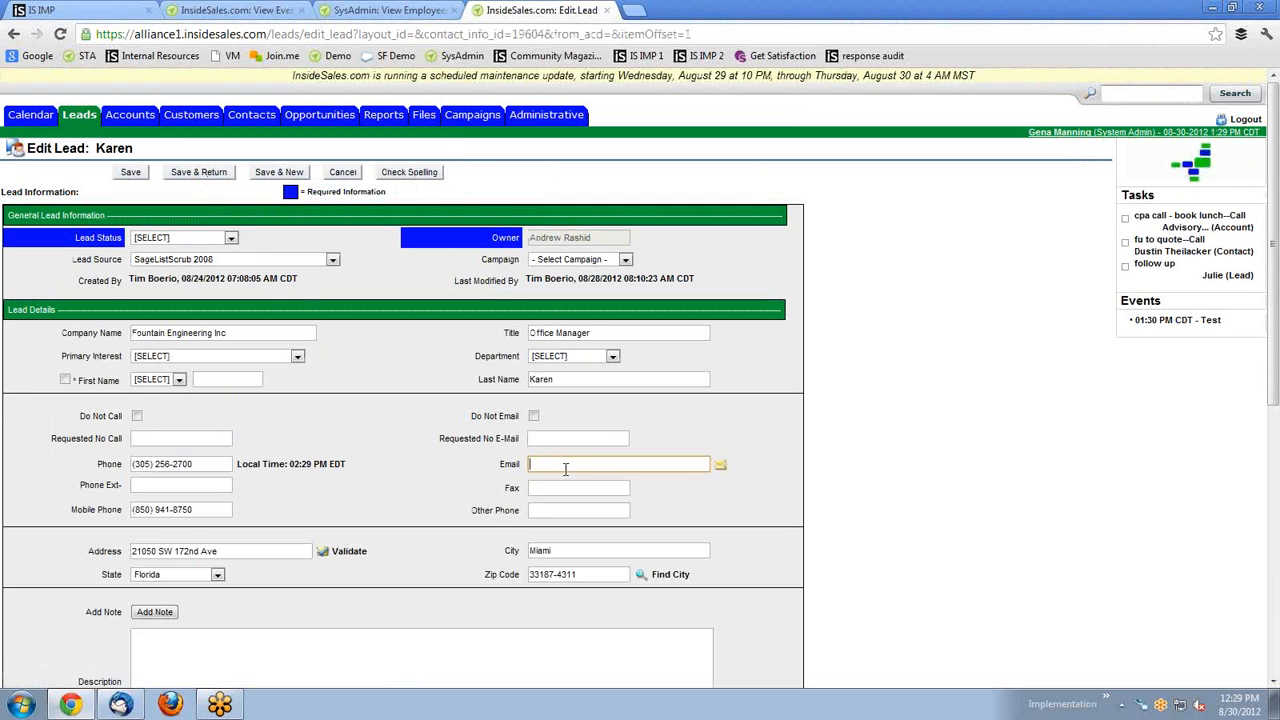
type("wl")
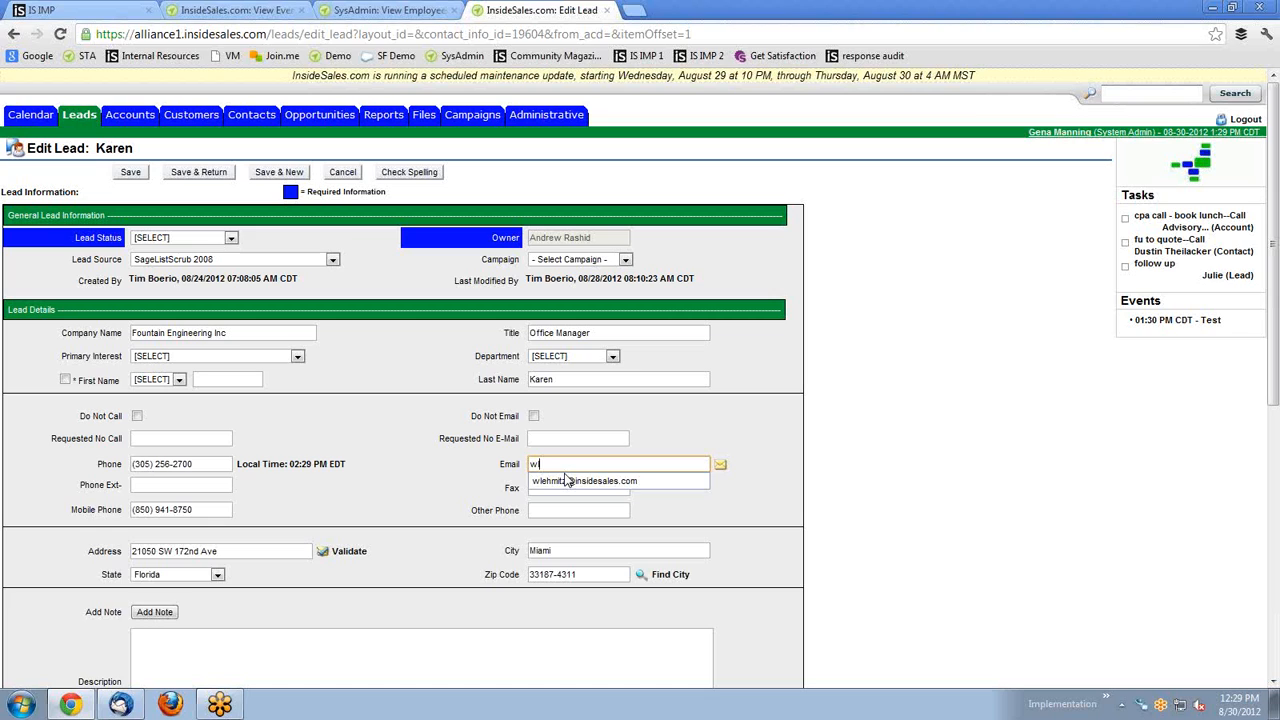
left_click(567, 481)
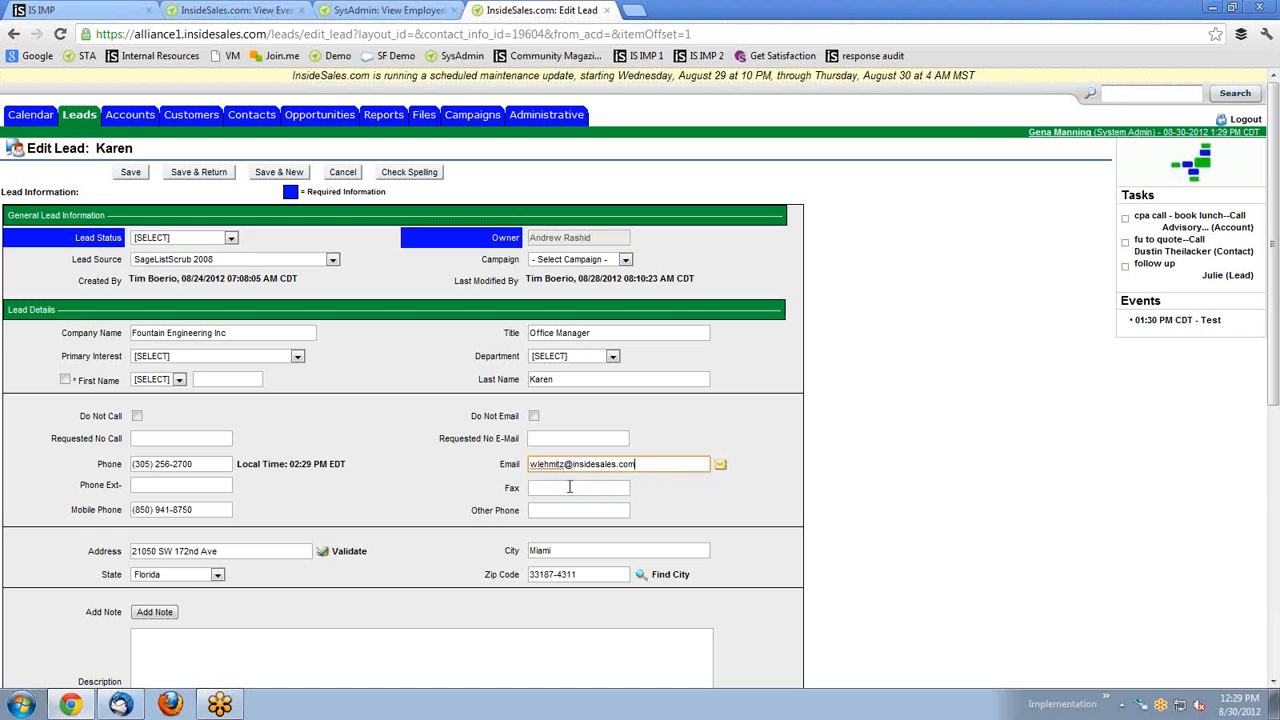
left_click(650, 467)
left_click(665, 408)
left_click(138, 172)
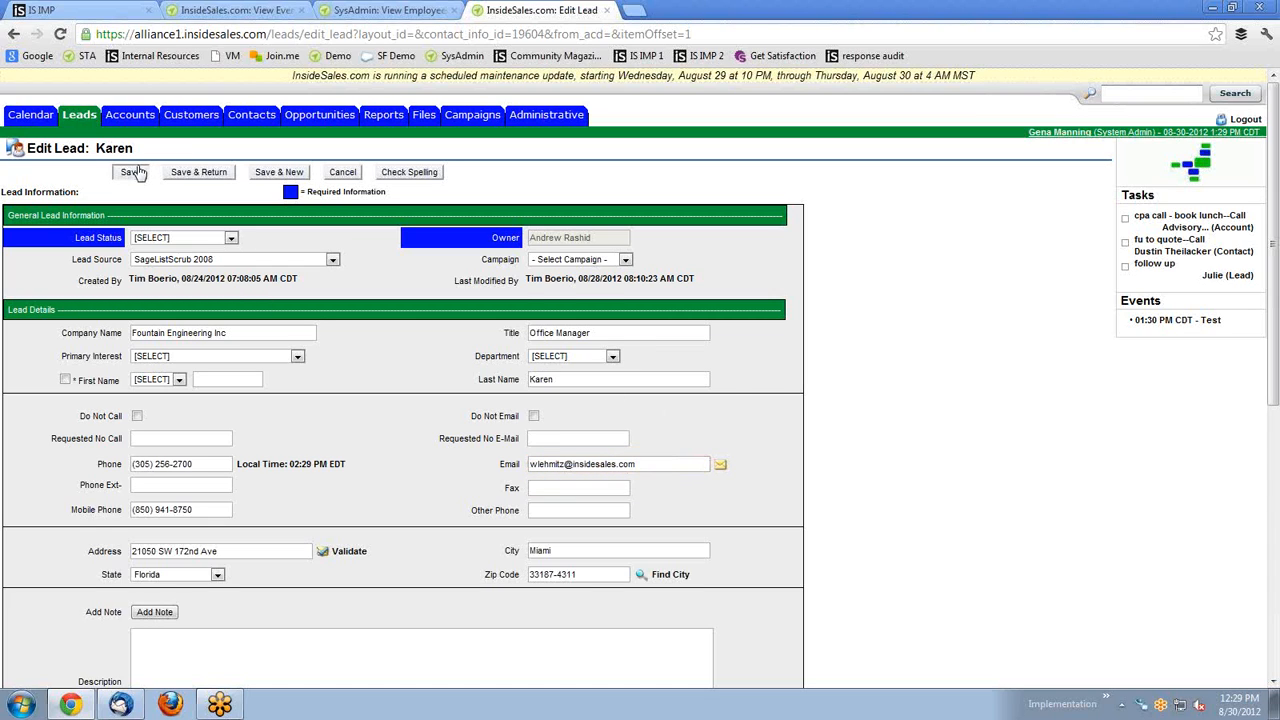
left_click(738, 400)
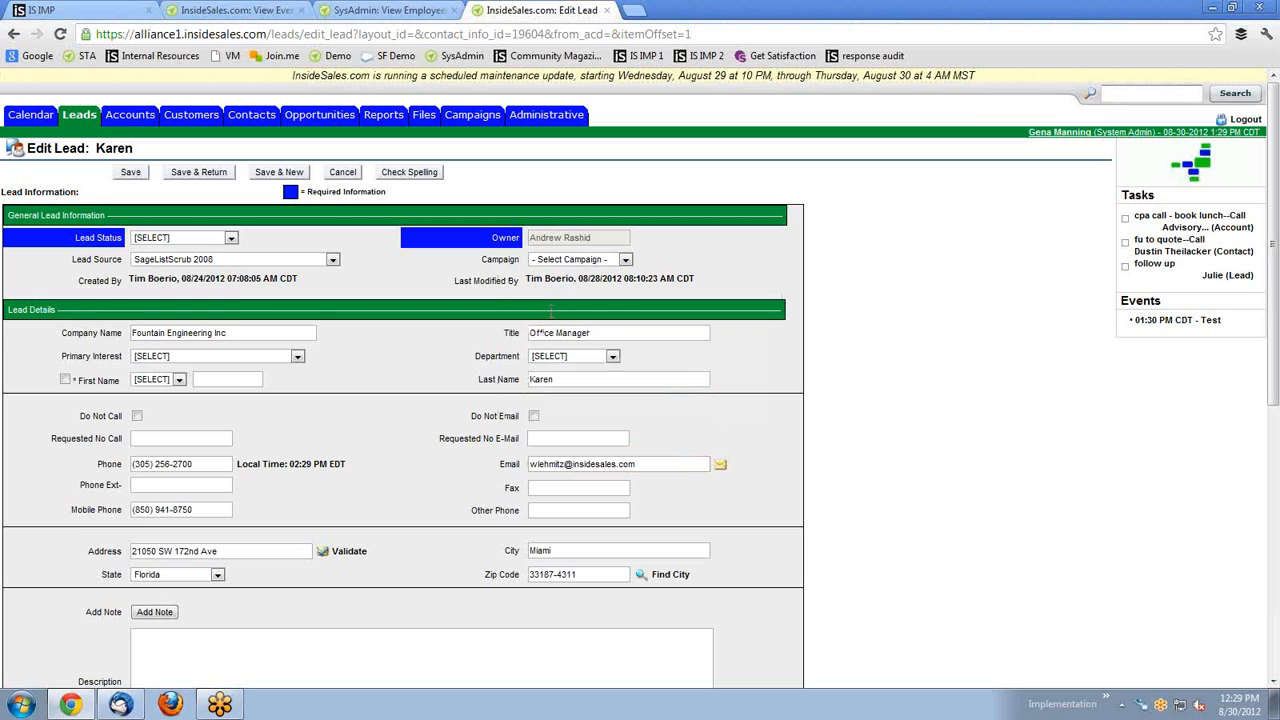
left_click(172, 243)
left_click(170, 253)
left_click(131, 174)
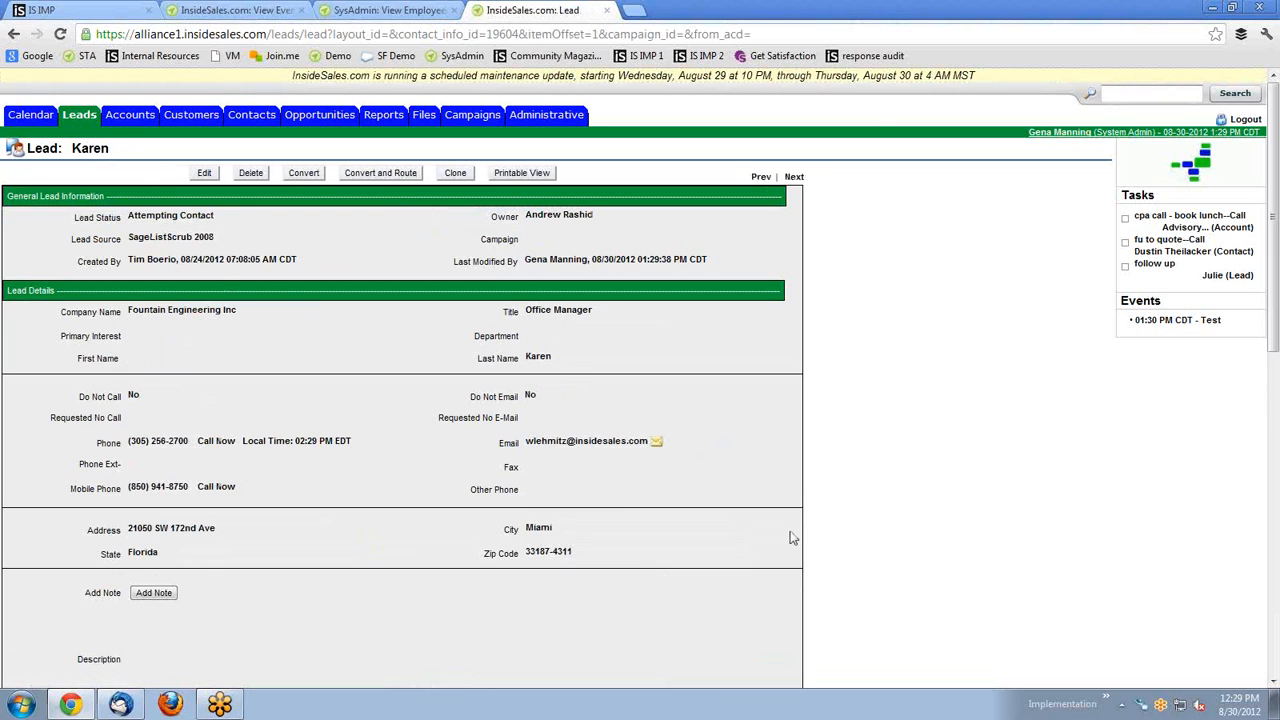
left_click(657, 441)
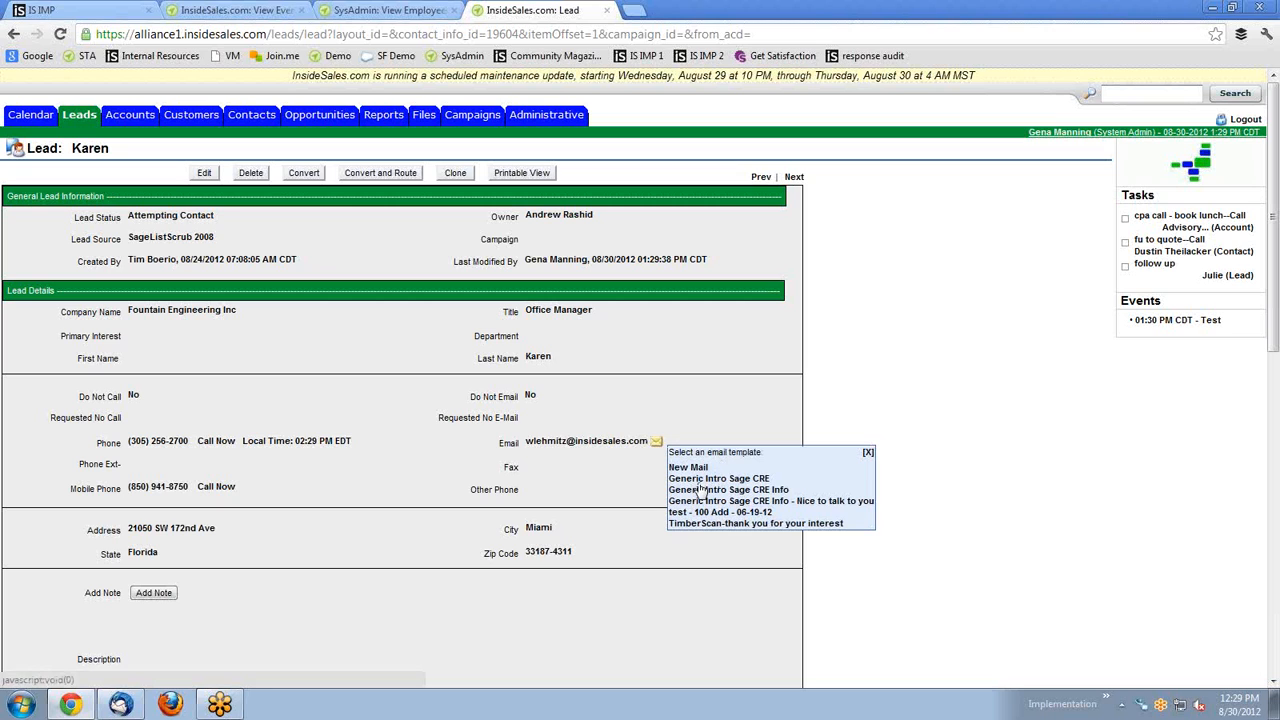
left_click(693, 500)
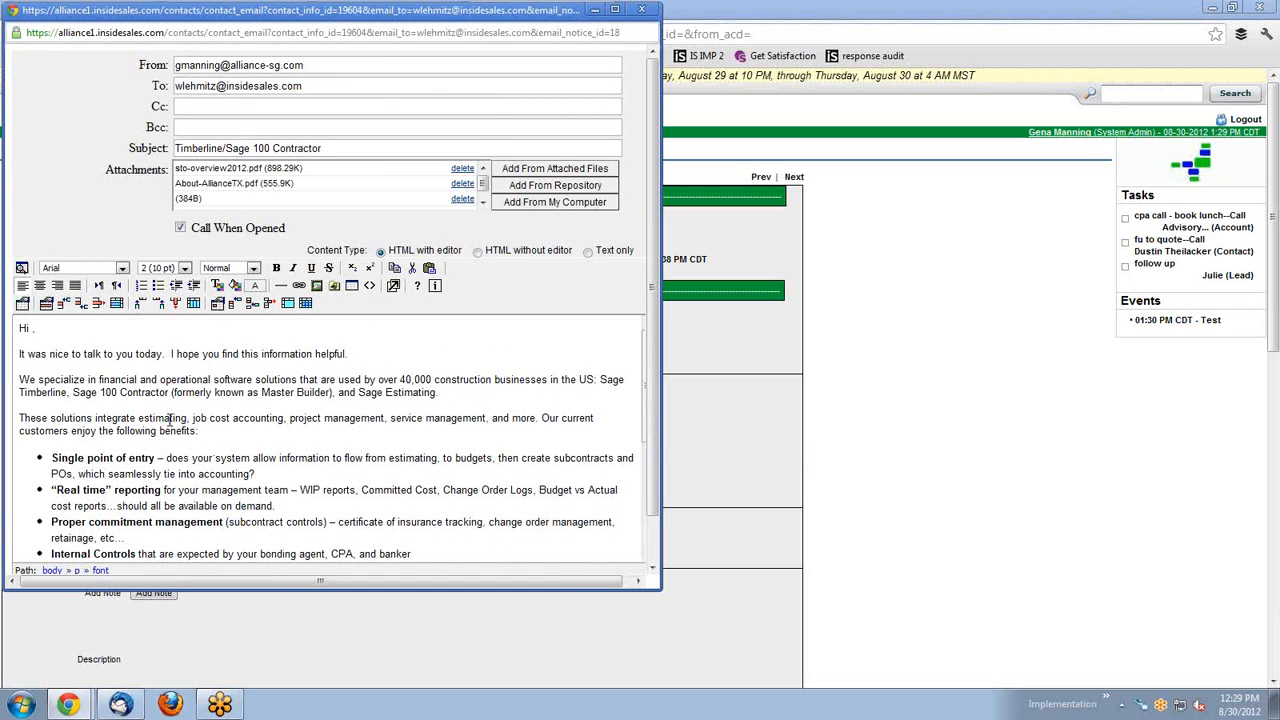
scroll(228, 427, "down", 6)
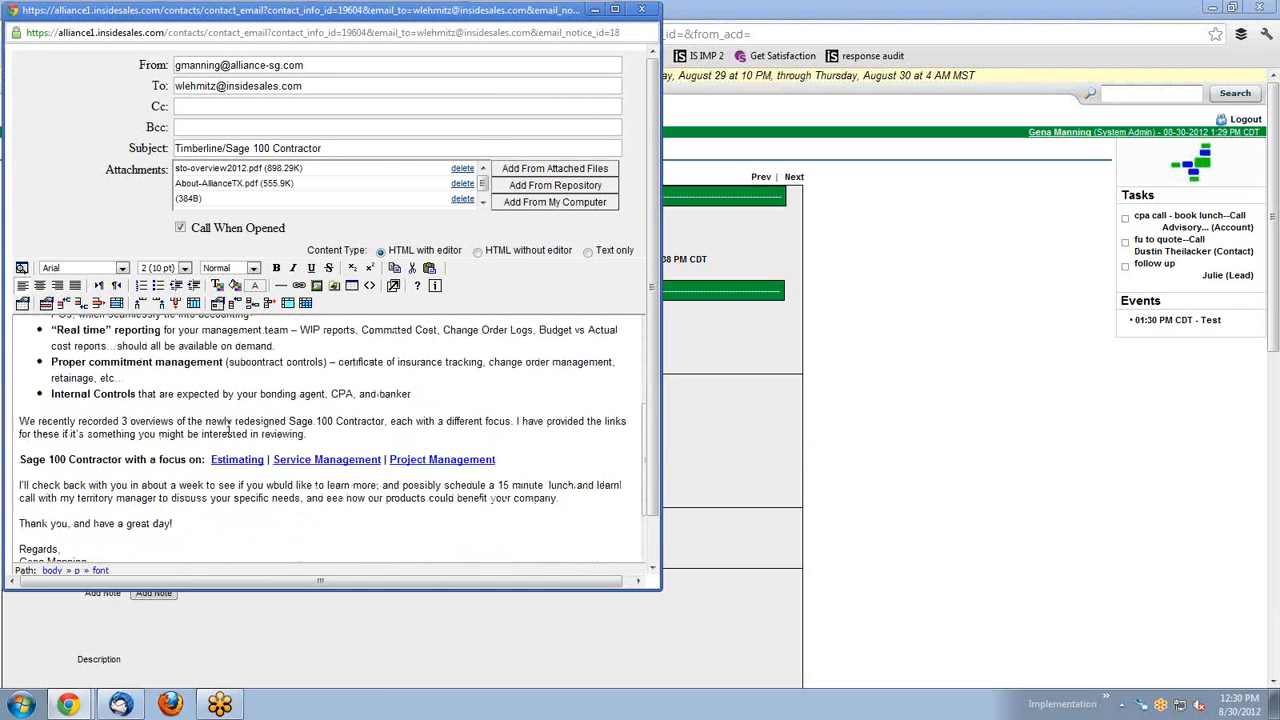
scroll(228, 427, "up", 6)
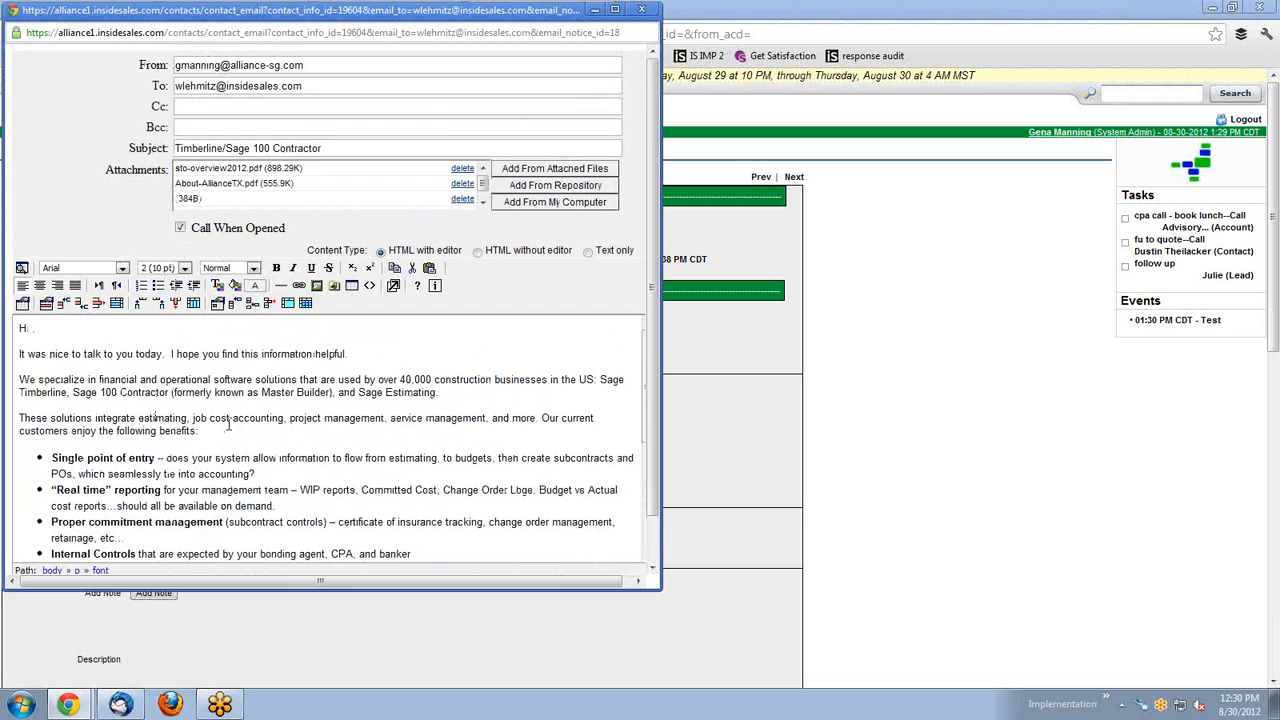
left_click(203, 106)
left_click(191, 126)
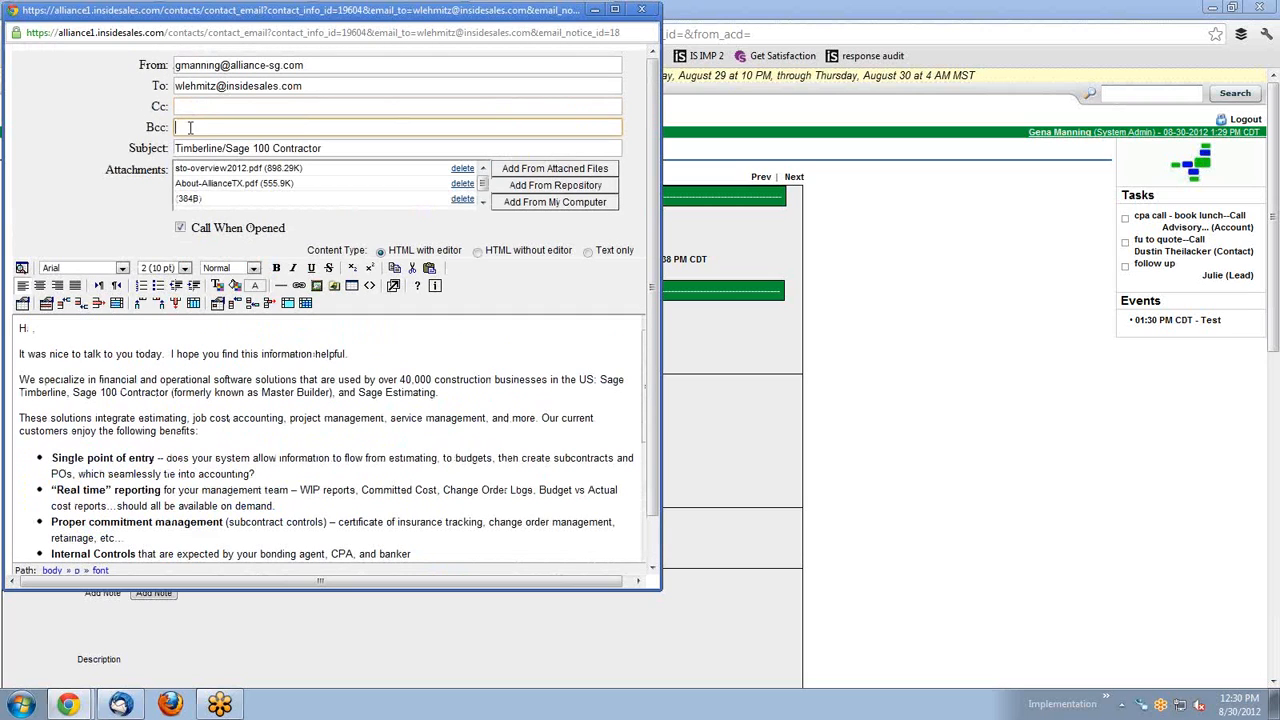
left_click(363, 458)
scroll(348, 341, "down", 5)
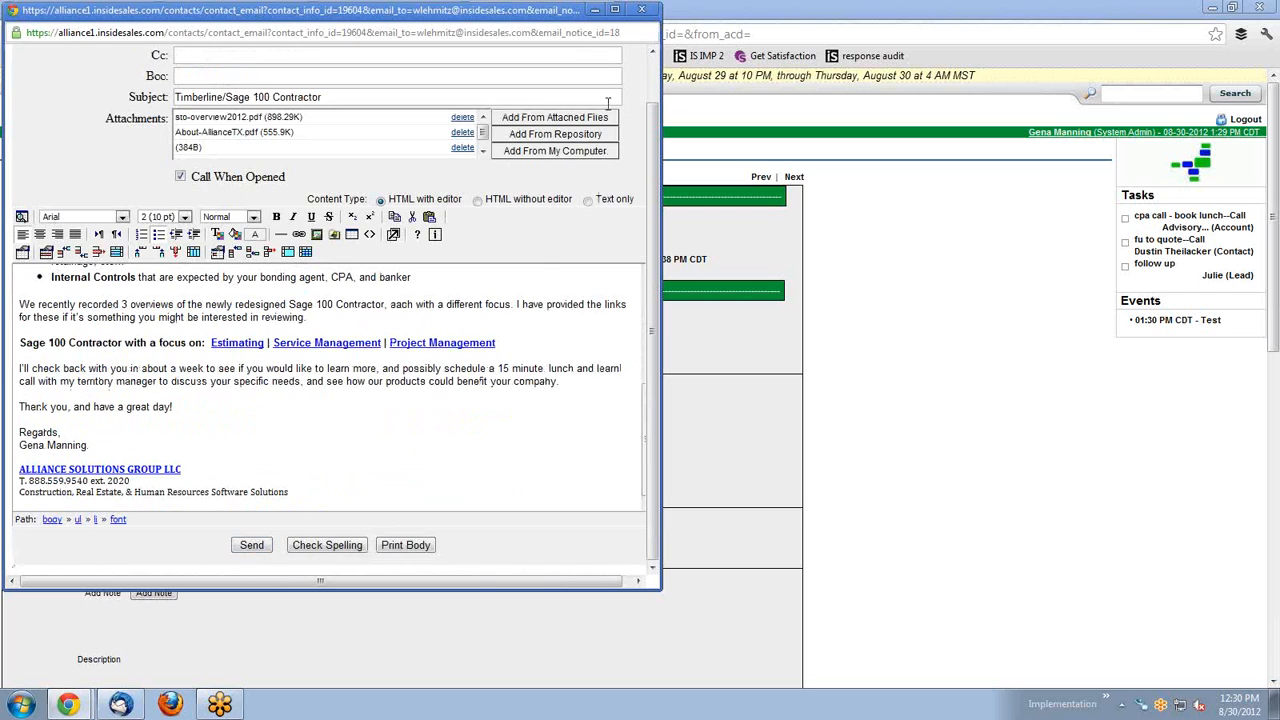
left_click(642, 10)
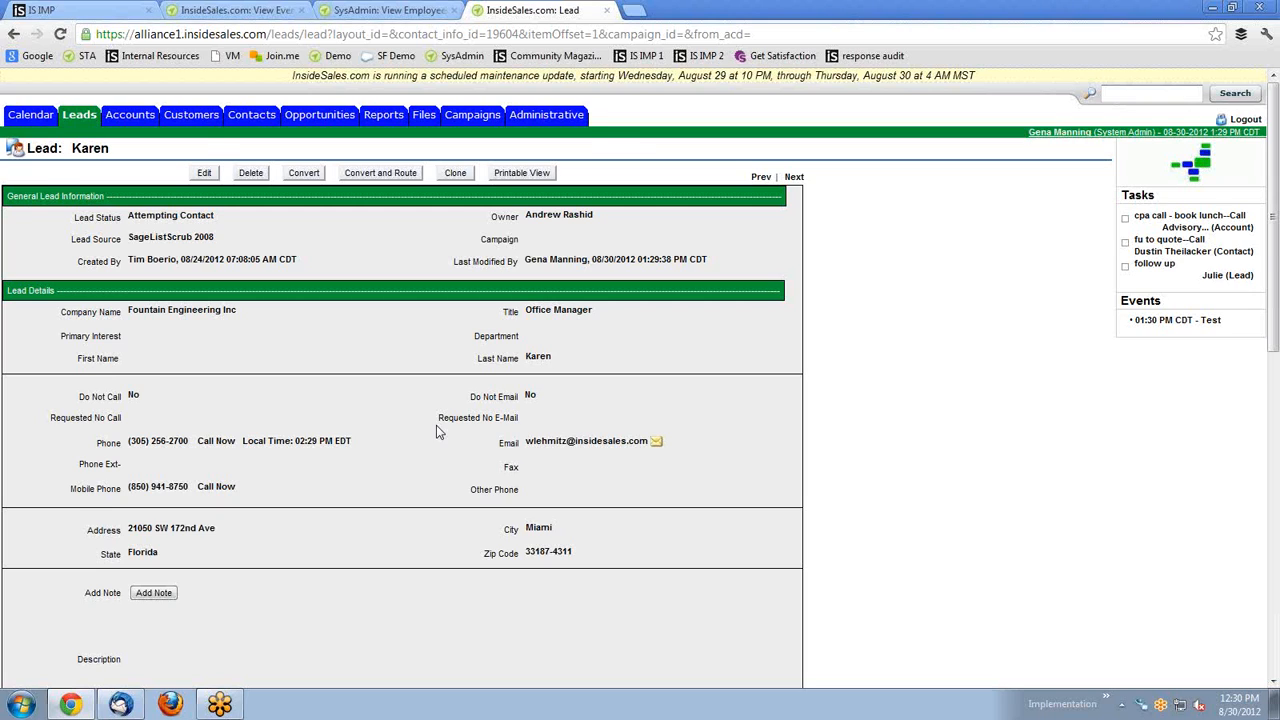
scroll(436, 431, "down", 2)
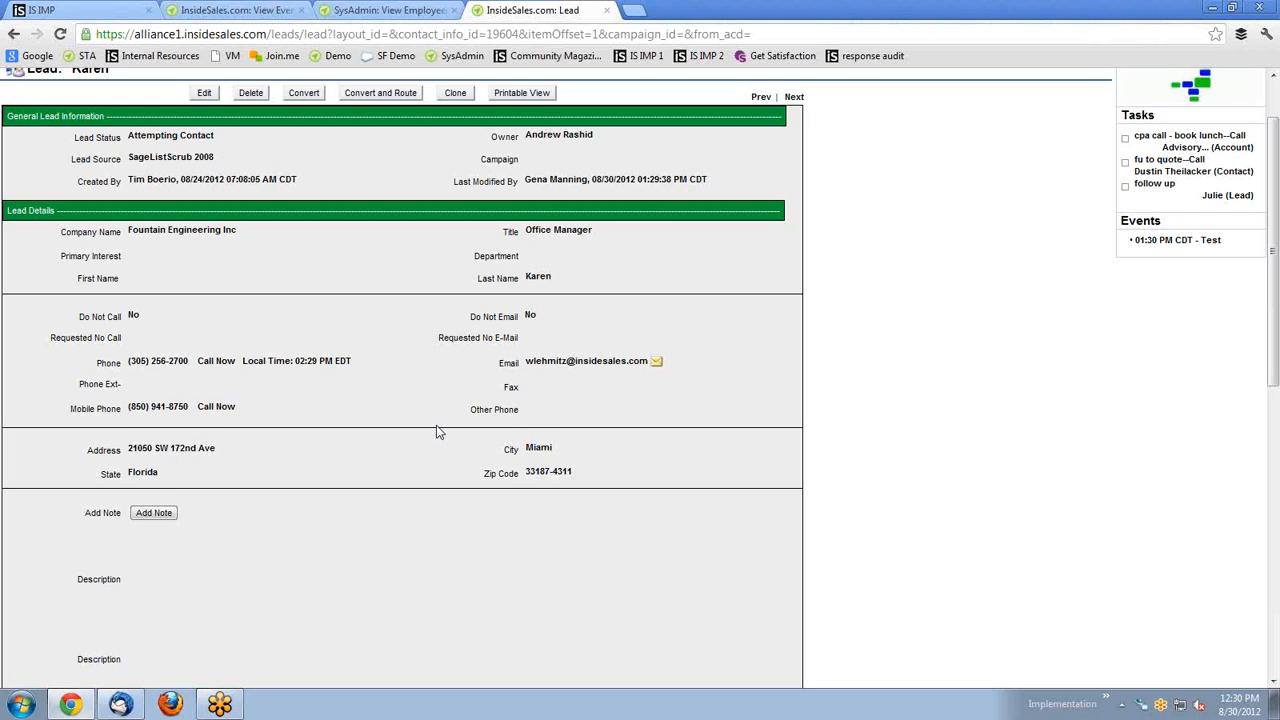
scroll(437, 430, "down", 4)
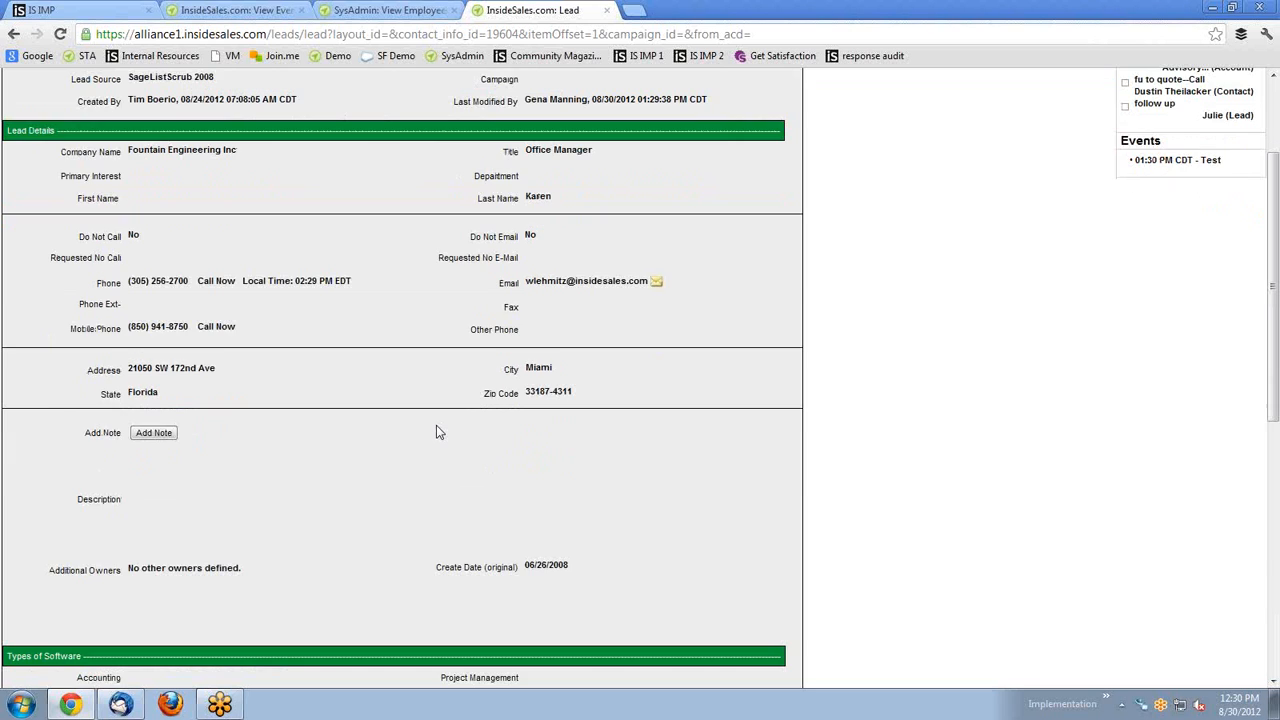
scroll(437, 430, "down", 5)
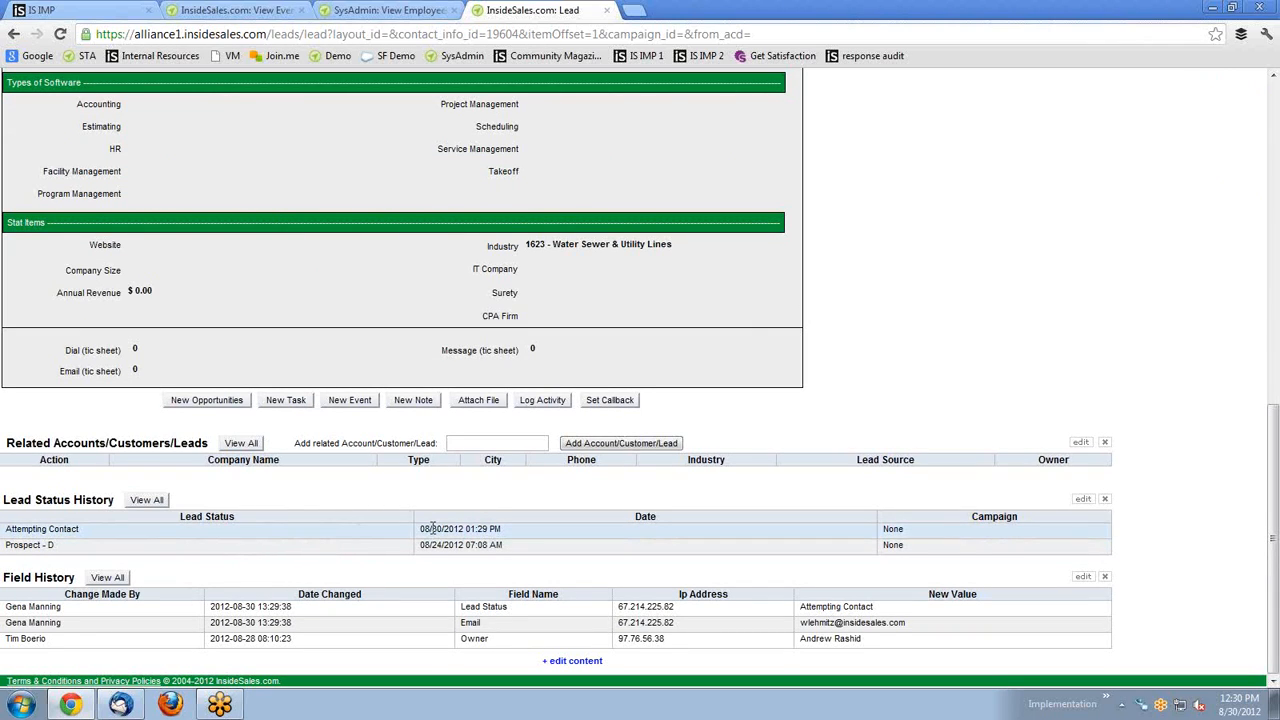
left_click(585, 664)
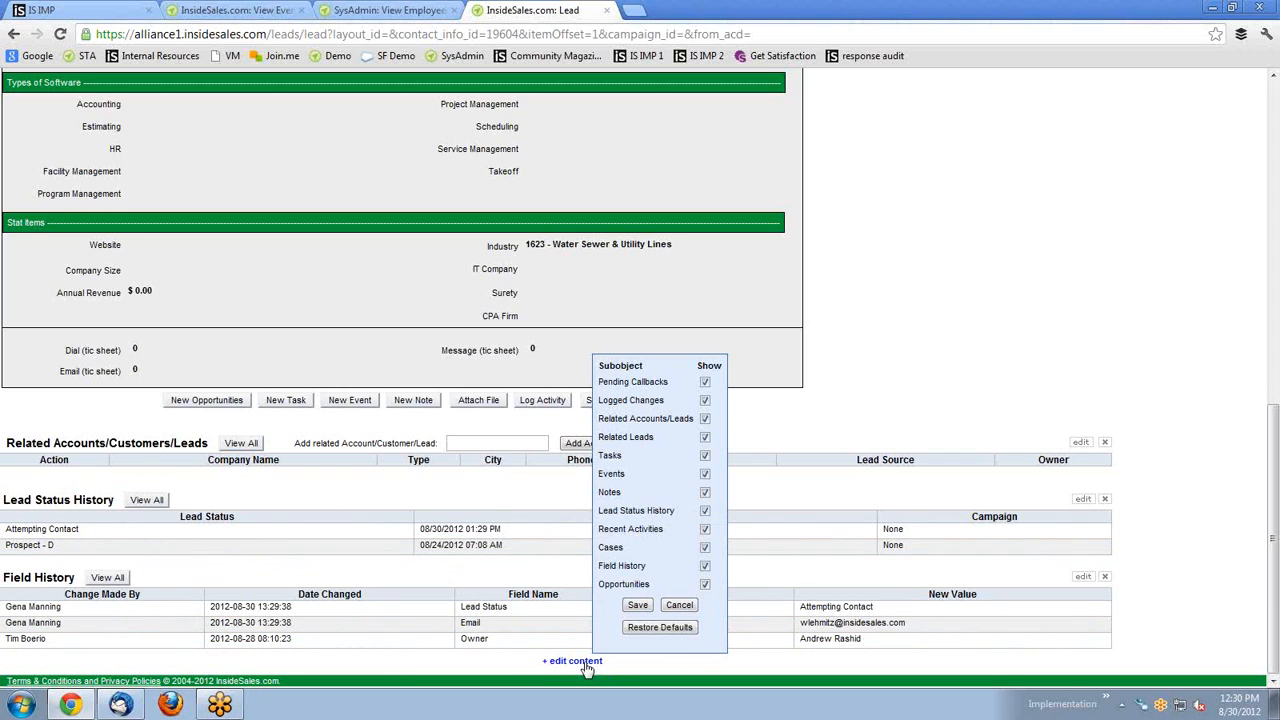
left_click(705, 493)
left_click(705, 529)
left_click(705, 529)
left_click(705, 493)
left_click(637, 606)
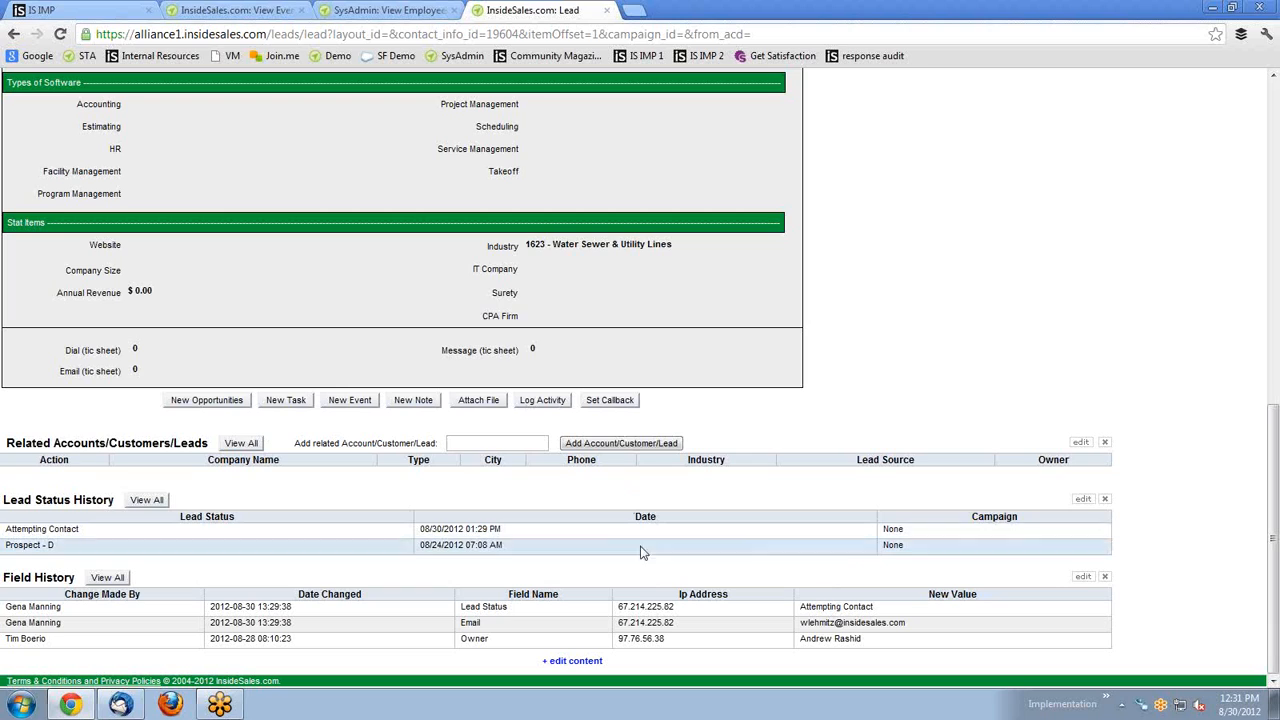
Try the Field History and Lead Status History column settings, leaving Campaign after Date.
left_click(1083, 578)
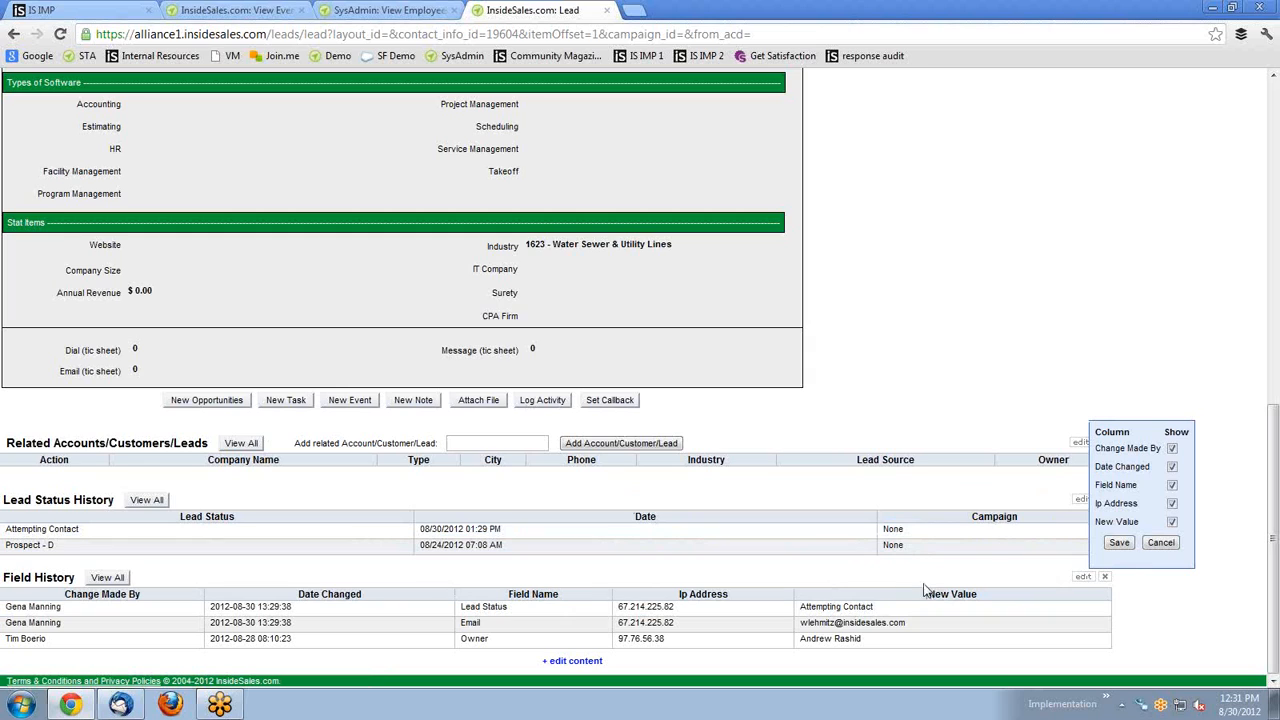
left_click(1161, 543)
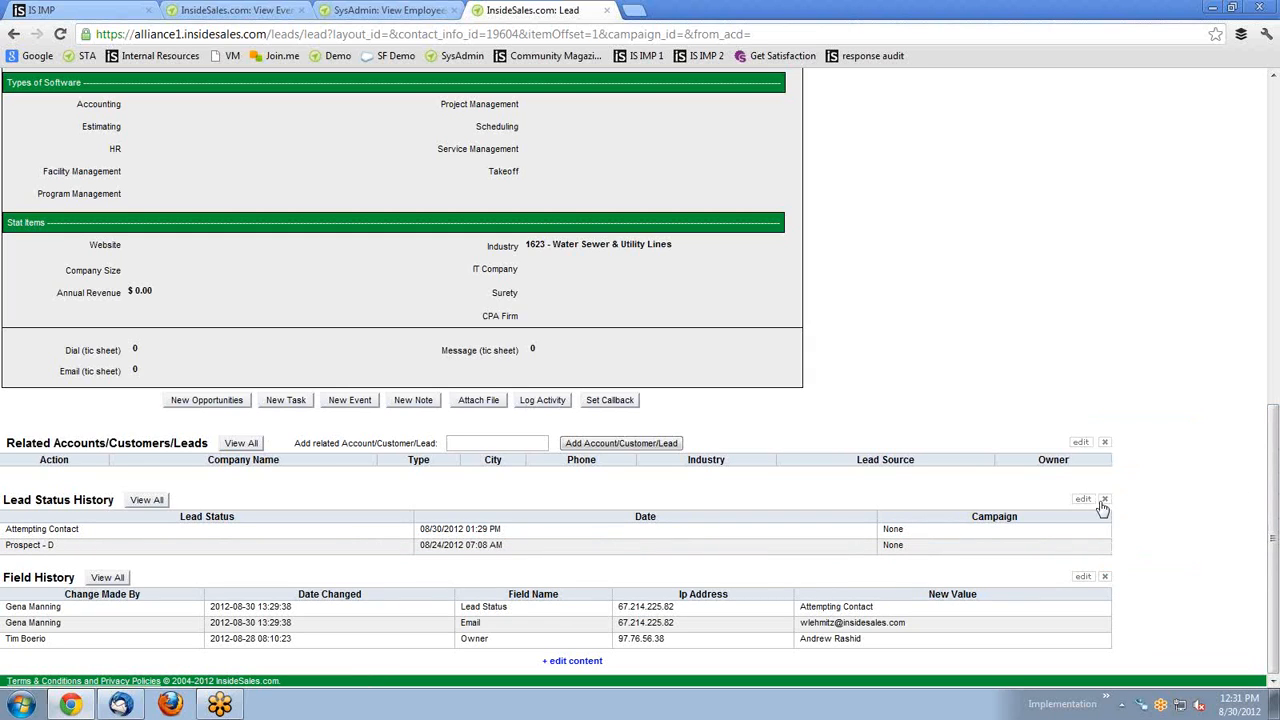
left_click(1086, 500)
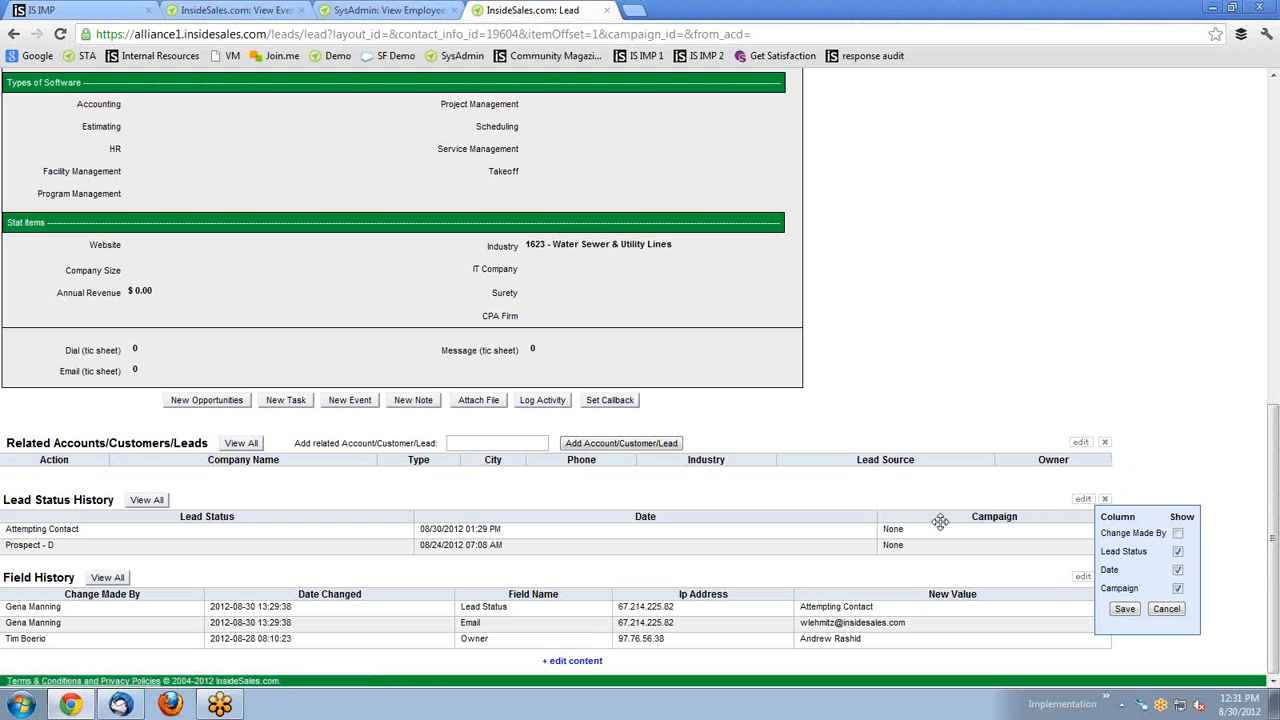
left_click_drag(915, 517, 906, 516)
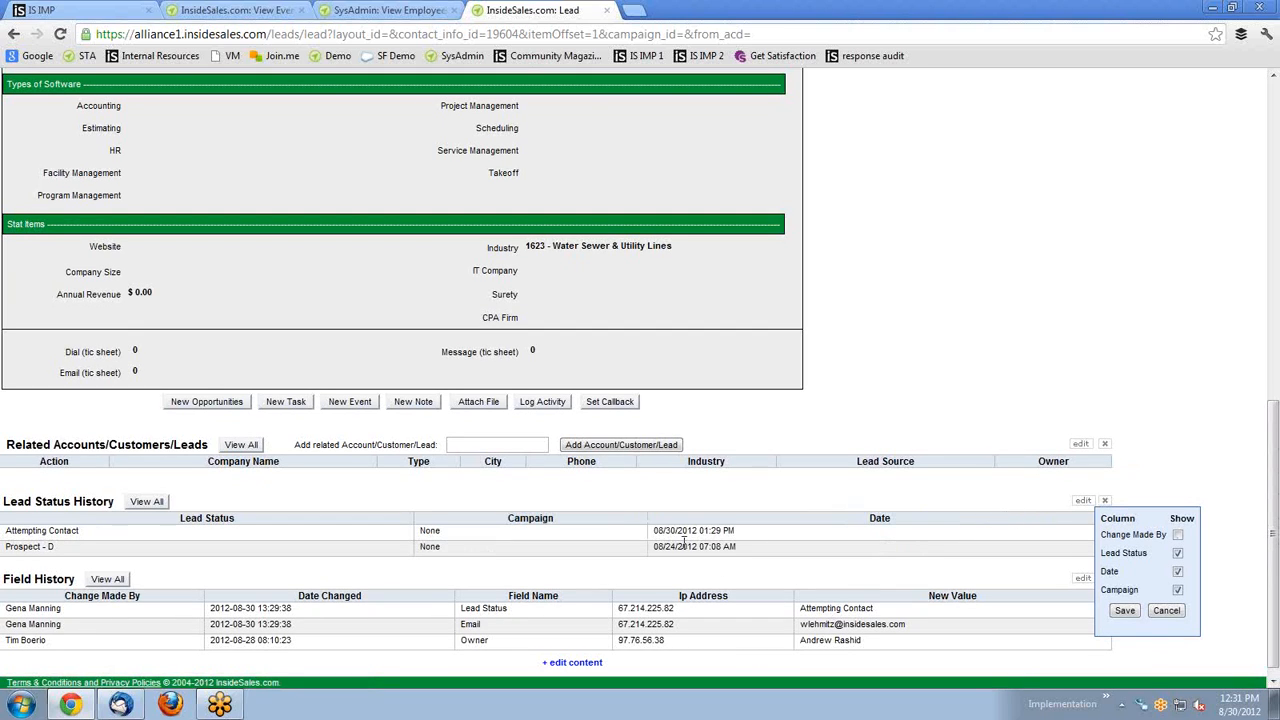
left_click(1166, 611)
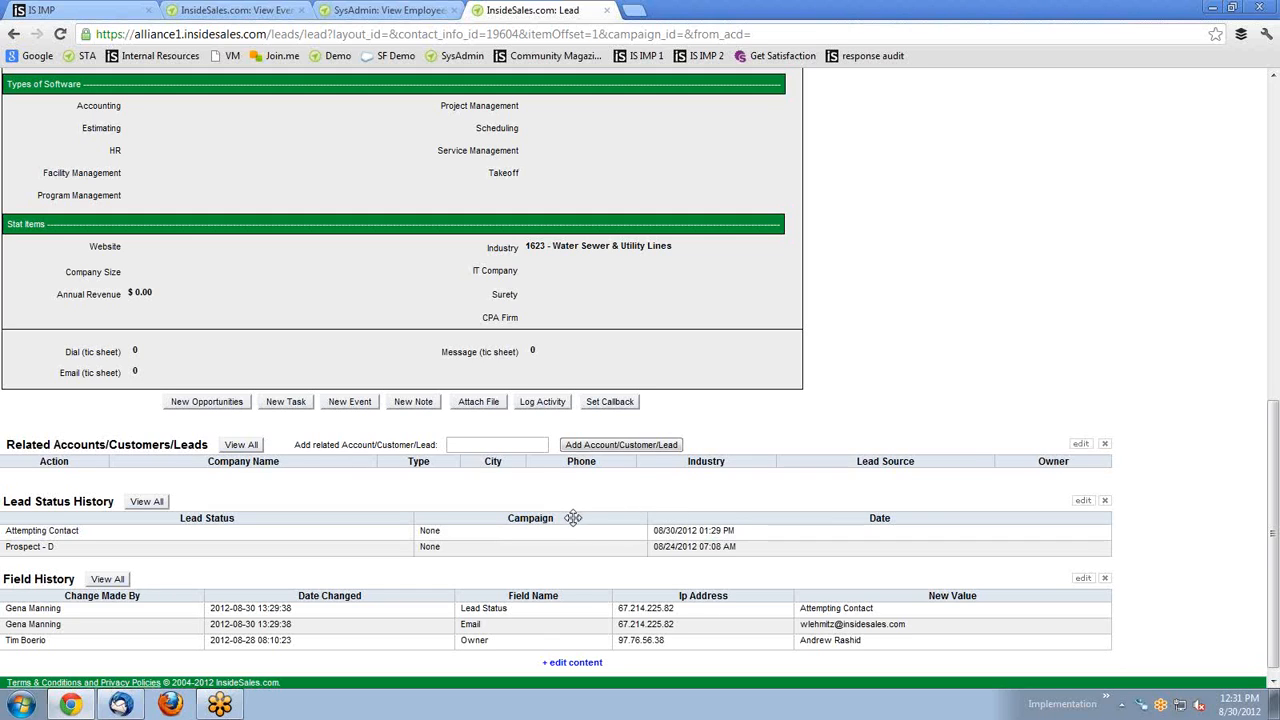
left_click_drag(619, 514, 780, 518)
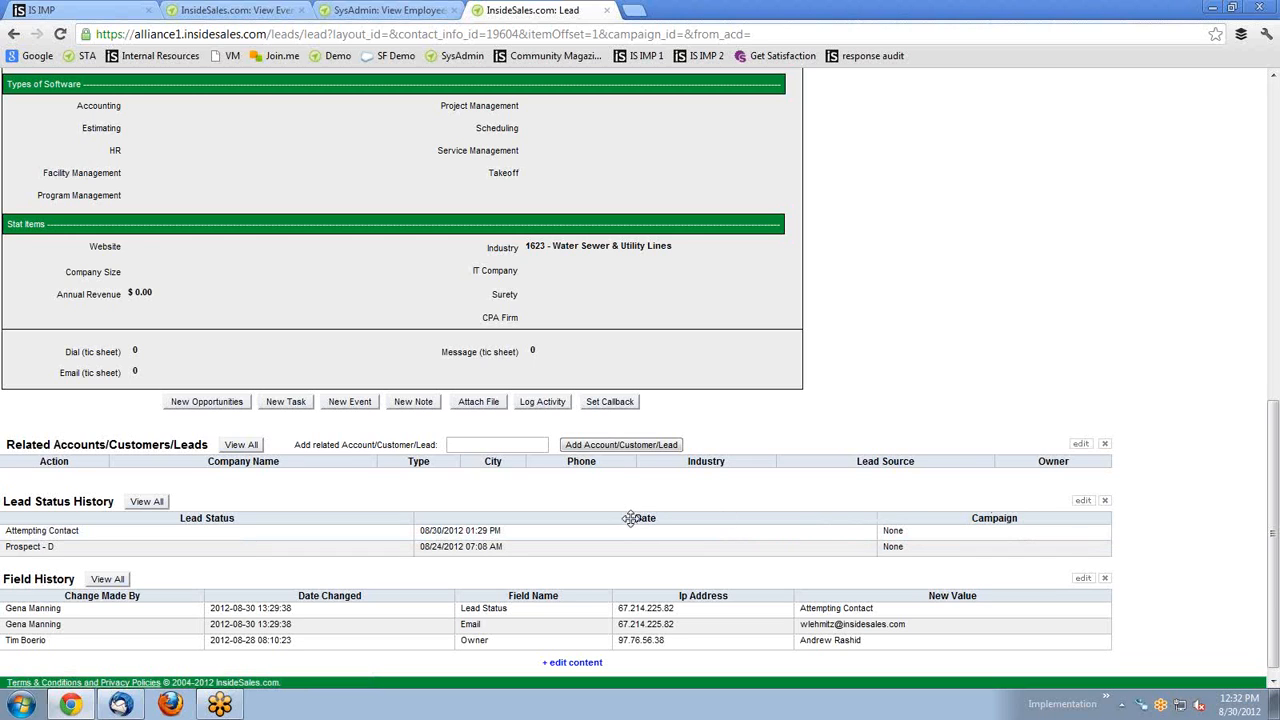
Drag Field History, then Lead Status History, above the Related Accounts/Customers/Leads section.
mouse_move(25, 595)
left_mouse_down()
mouse_move(45, 432)
mouse_move(38, 570)
mouse_move(26, 438)
left_mouse_up()
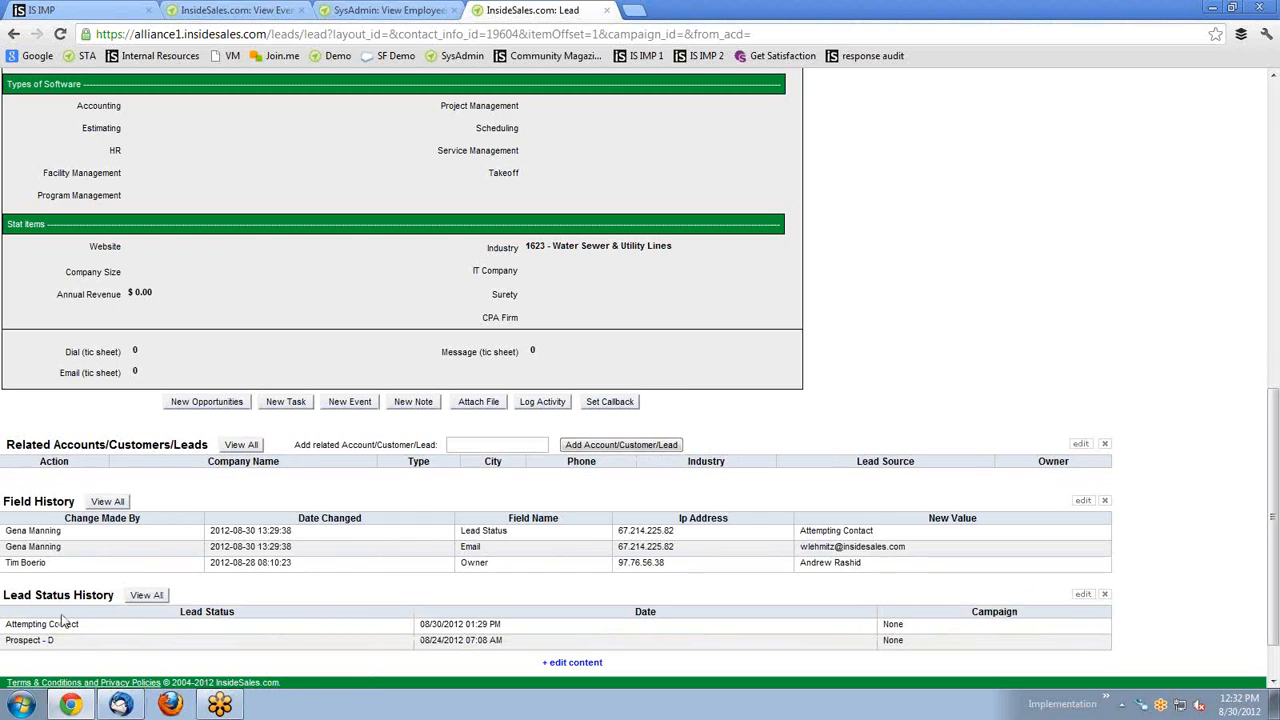
left_click_drag(45, 595, 45, 434)
mouse_move(225, 710)
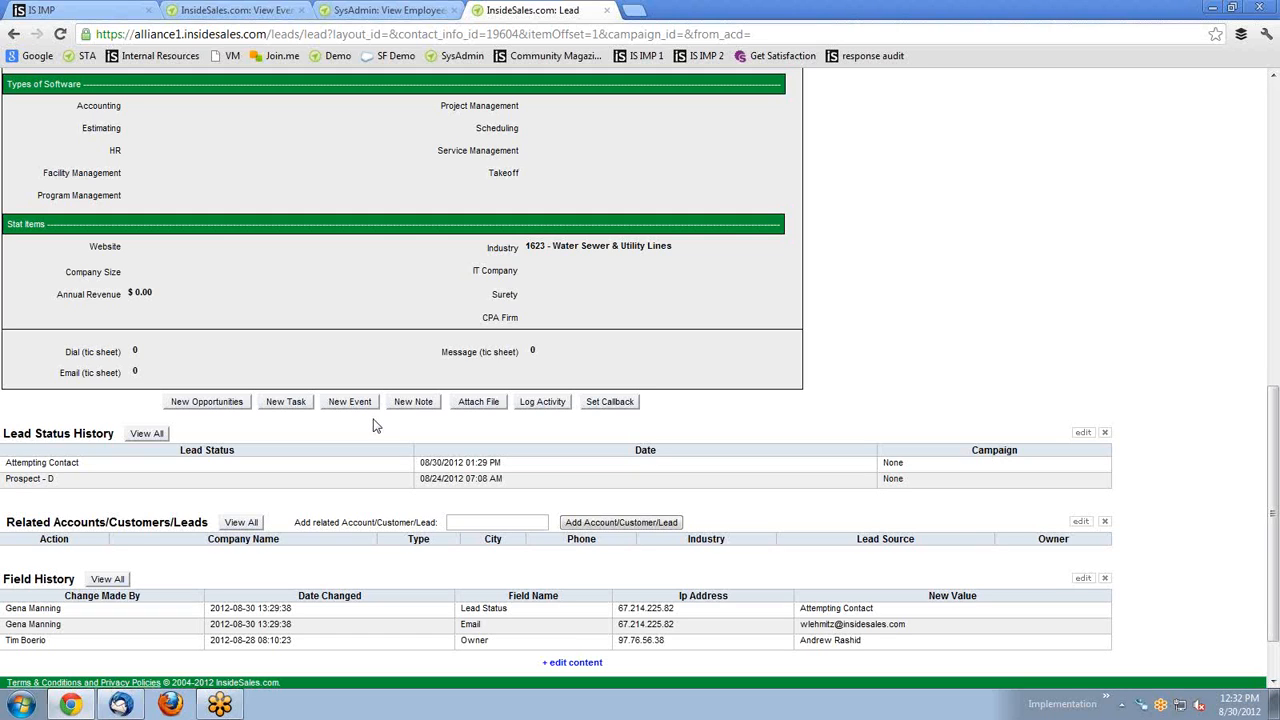
Start logging an activity for the Fountain Engineering lead, with Event as the completed activity type.
left_click(530, 406)
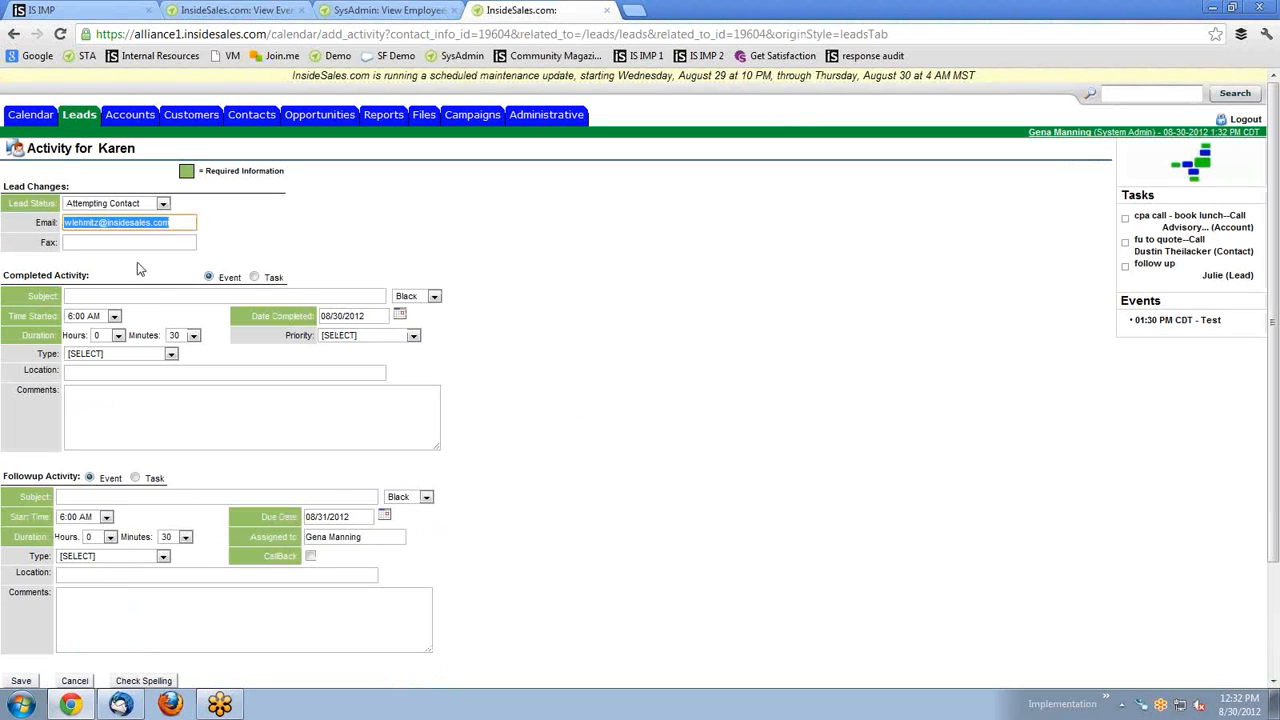
scroll(150, 255, "down", 1)
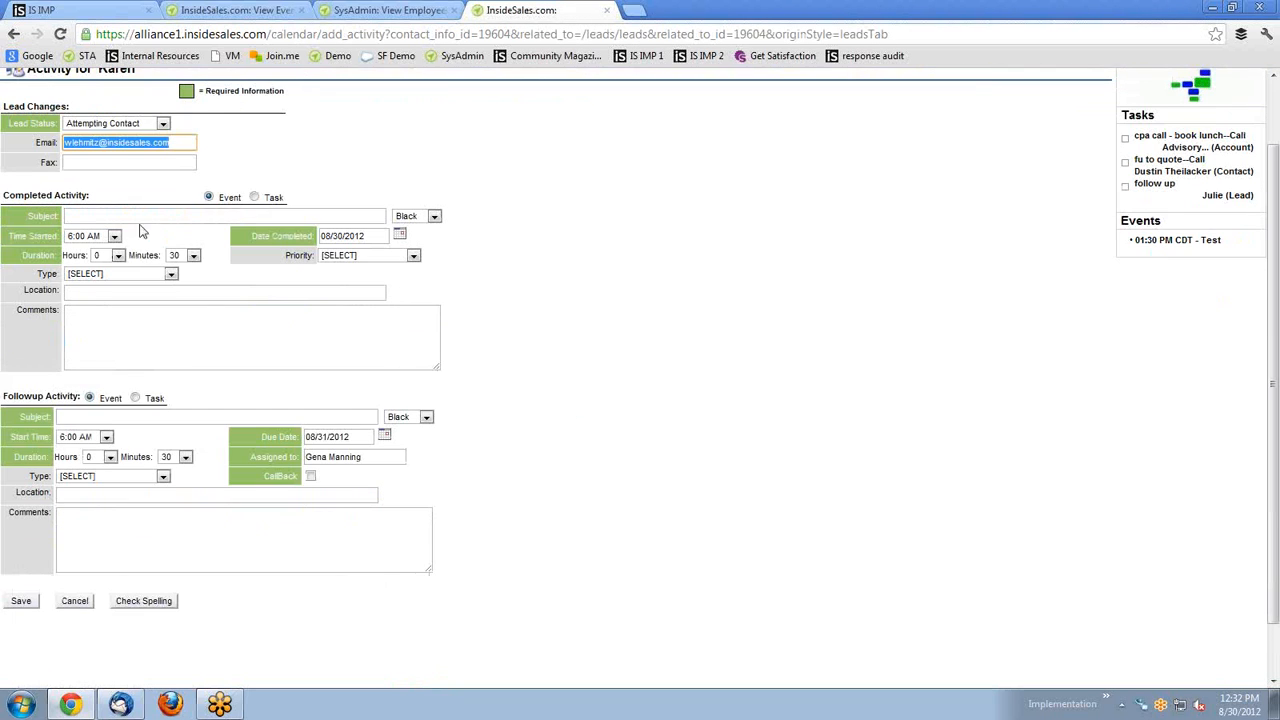
scroll(160, 240, "up", 2)
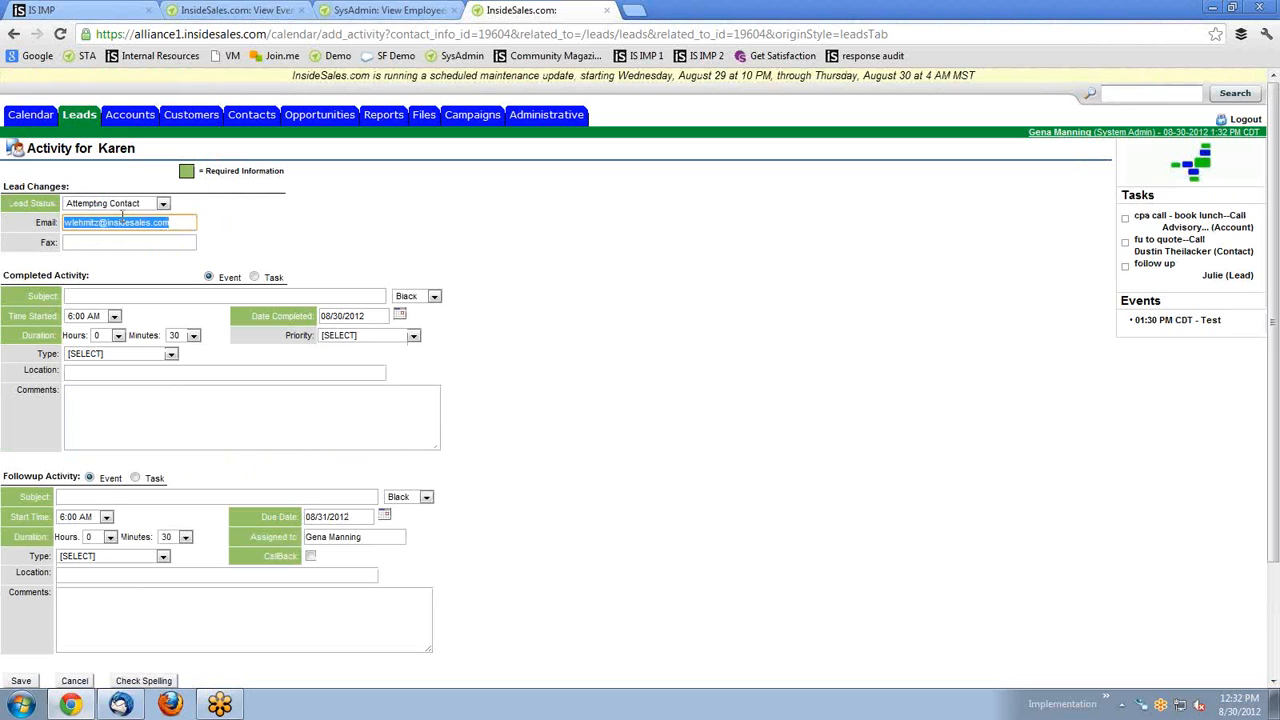
left_click(255, 278)
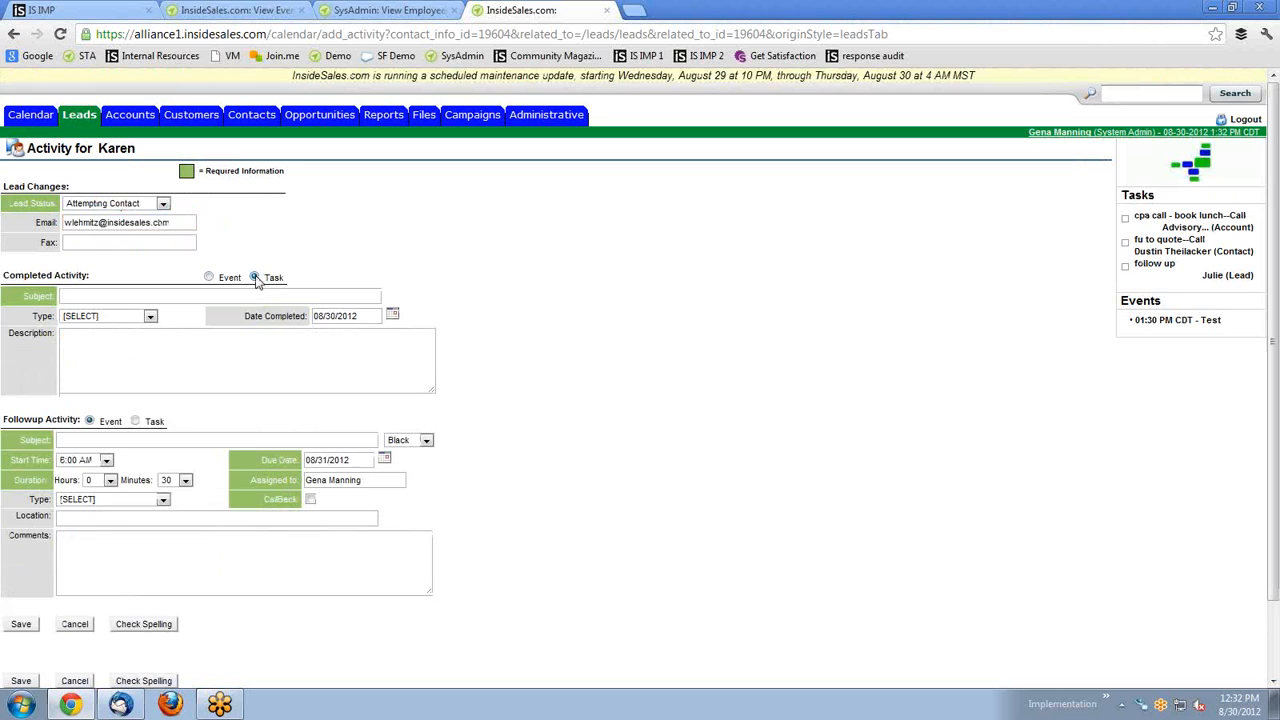
left_click(224, 278)
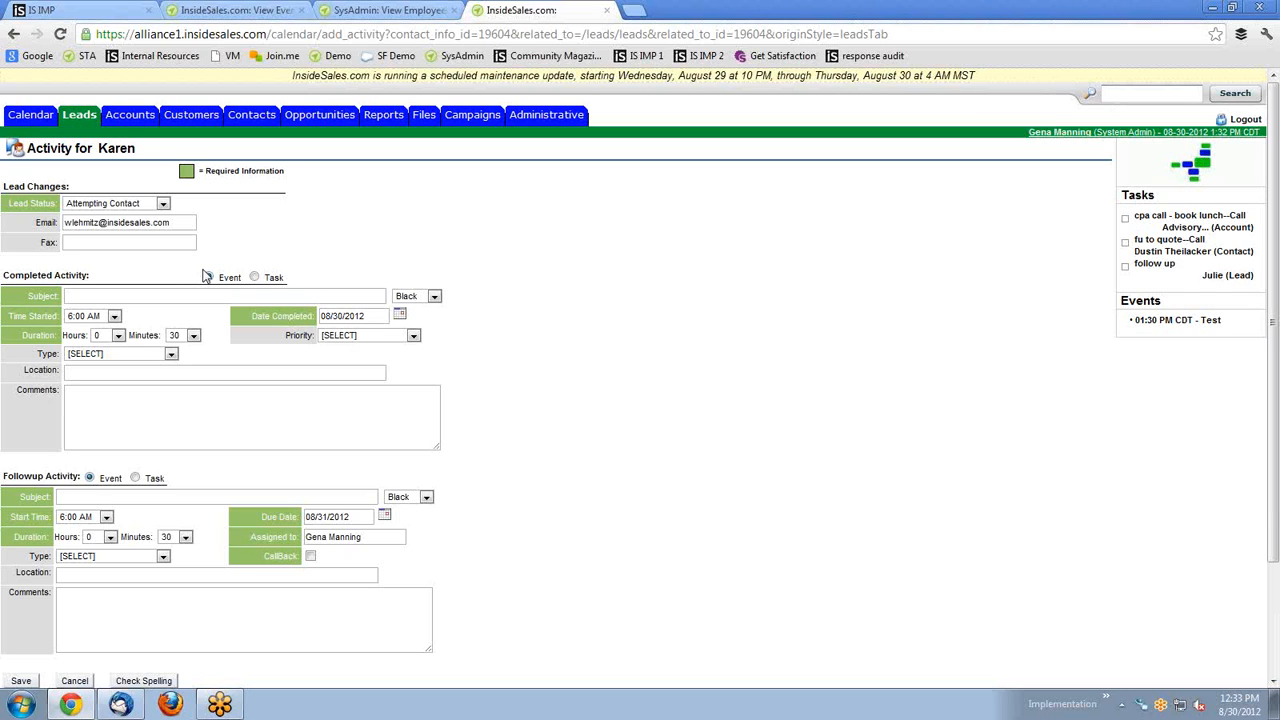
Go to the Calendar page and bring up the Google Calendar Sync connection dialog.
left_click(30, 121)
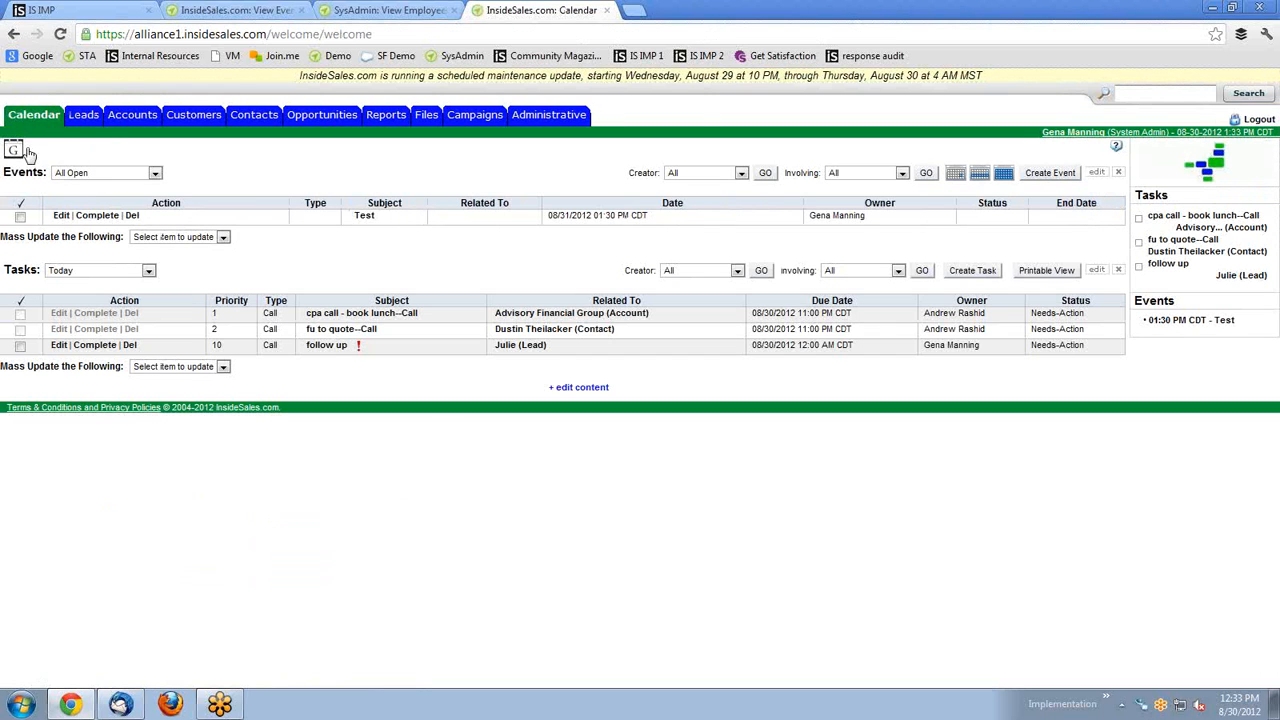
left_click(20, 154)
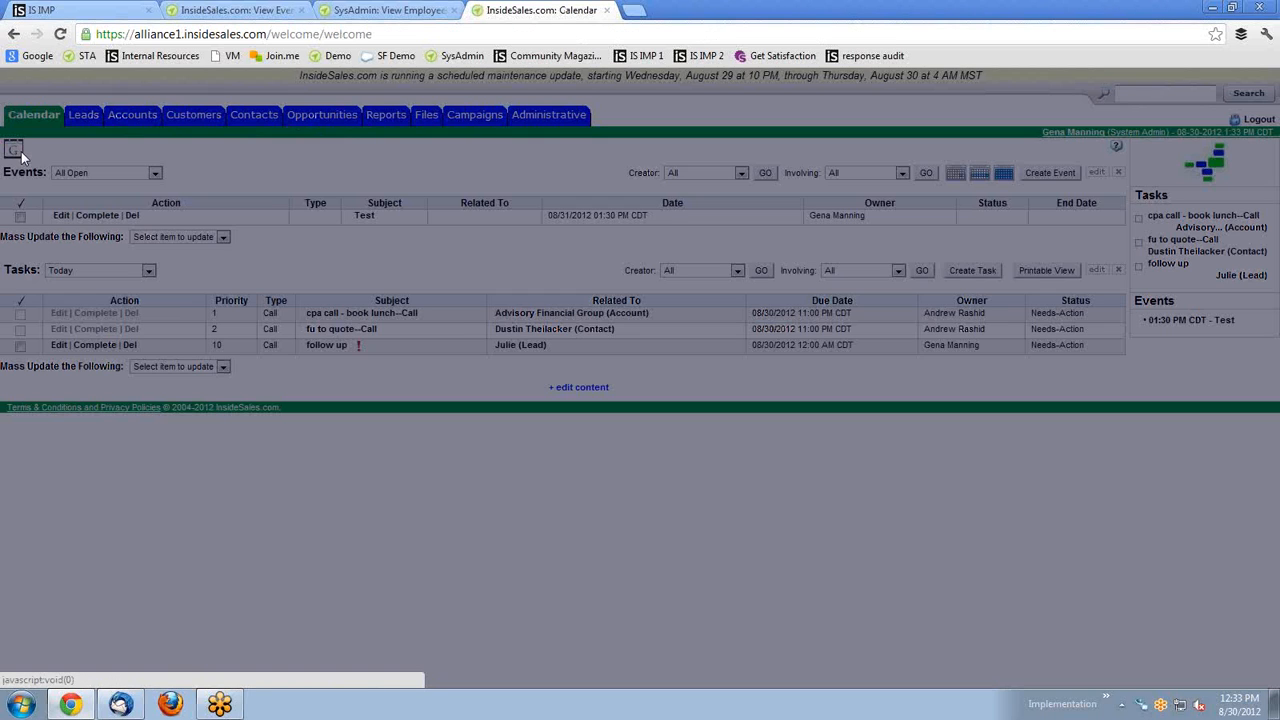
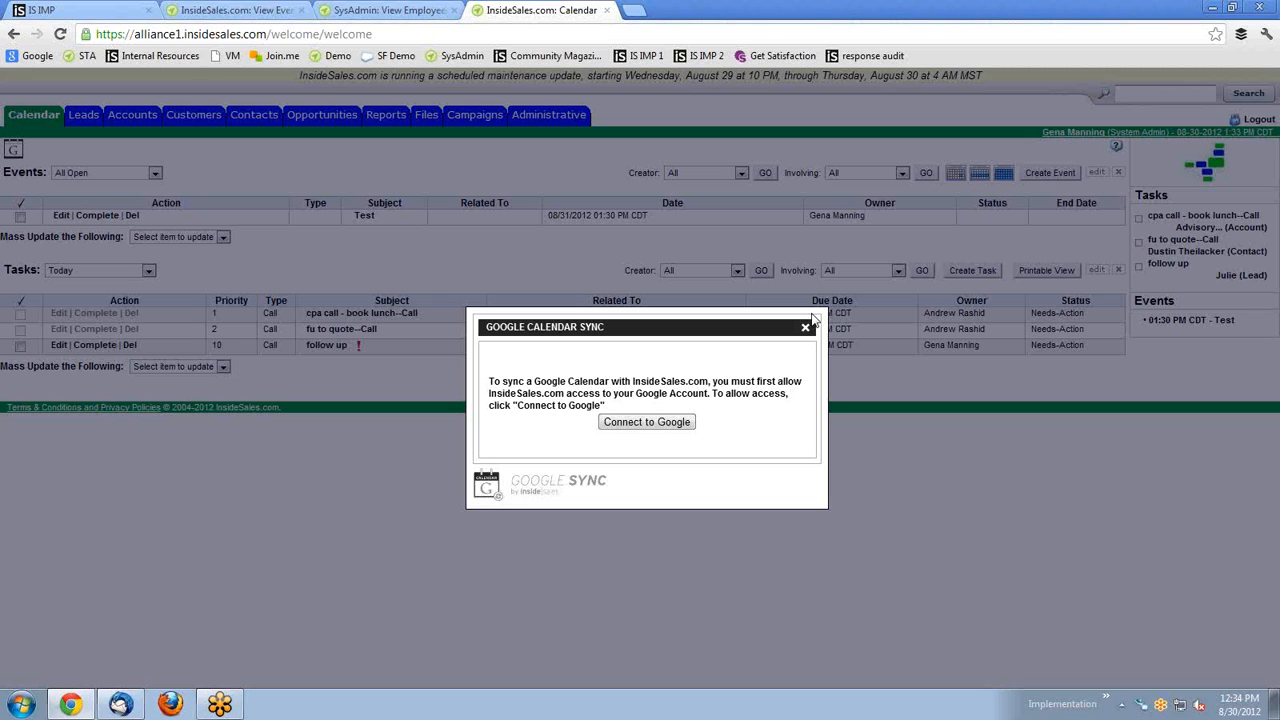
Dismiss the Google Calendar Sync notice and go to the Customers home page.
left_click(805, 327)
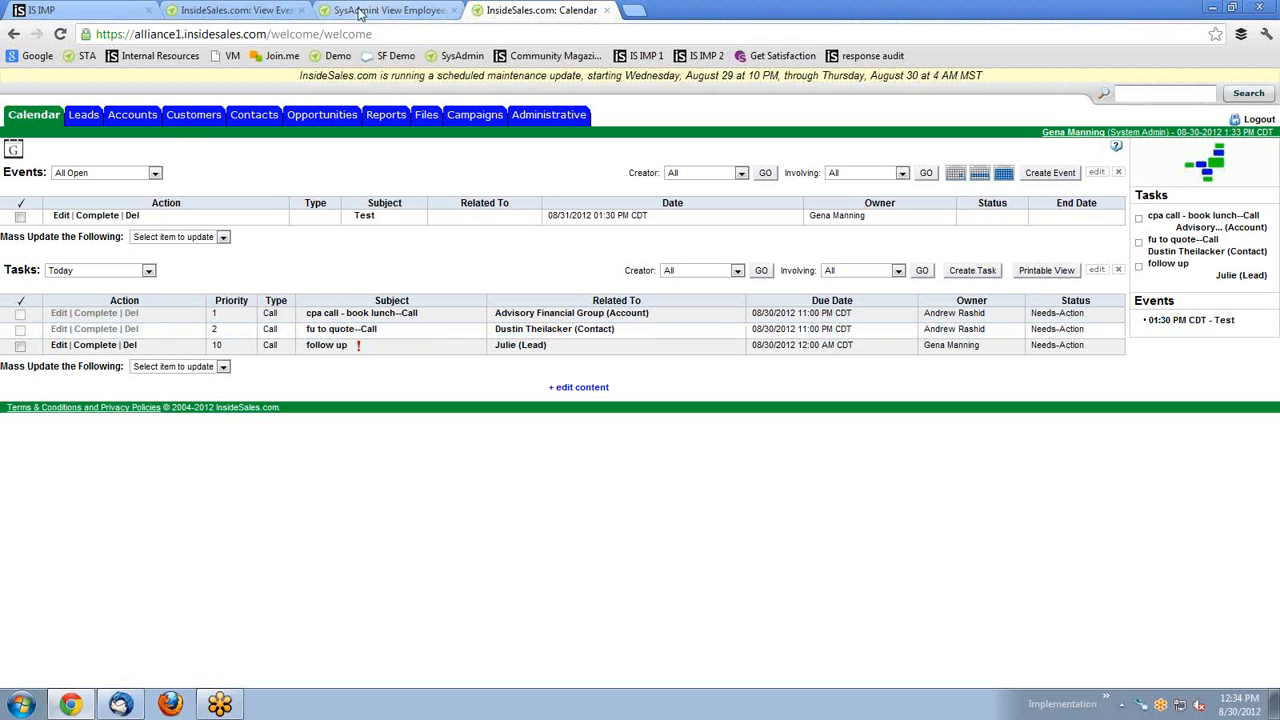
left_click(195, 117)
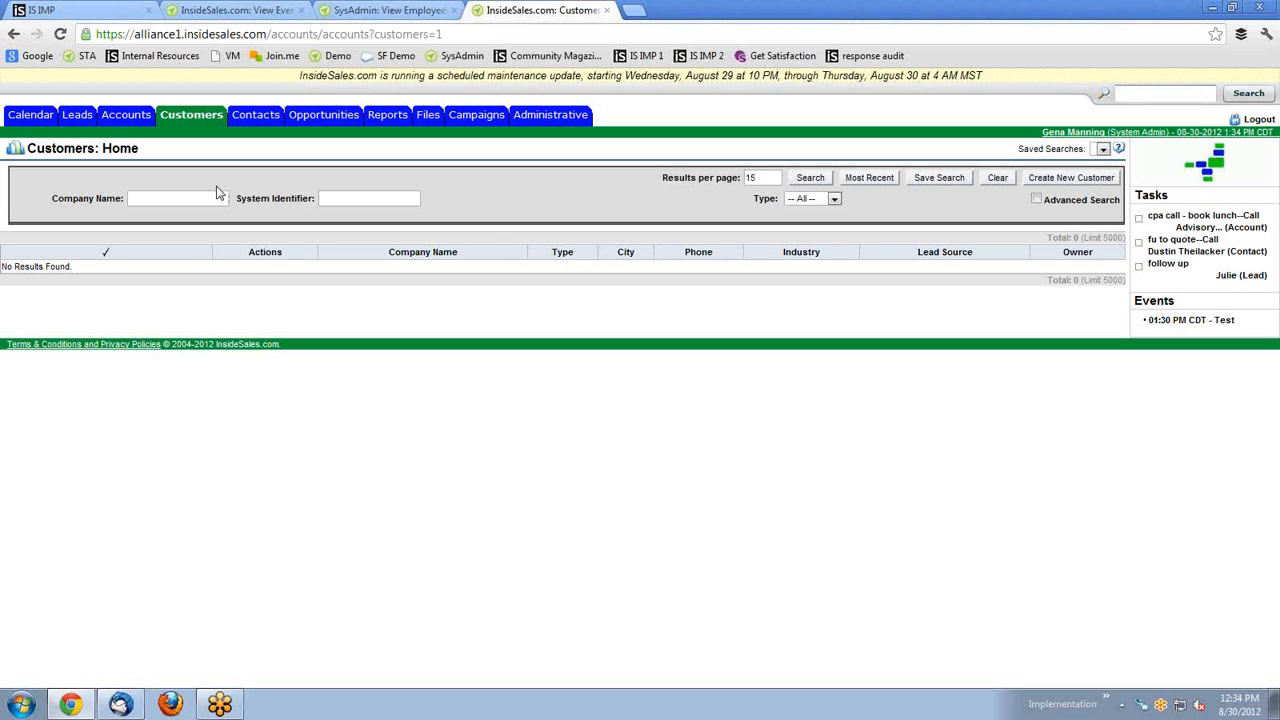
Search the accounts list and open the Aber Fence & Company account record.
left_click(142, 119)
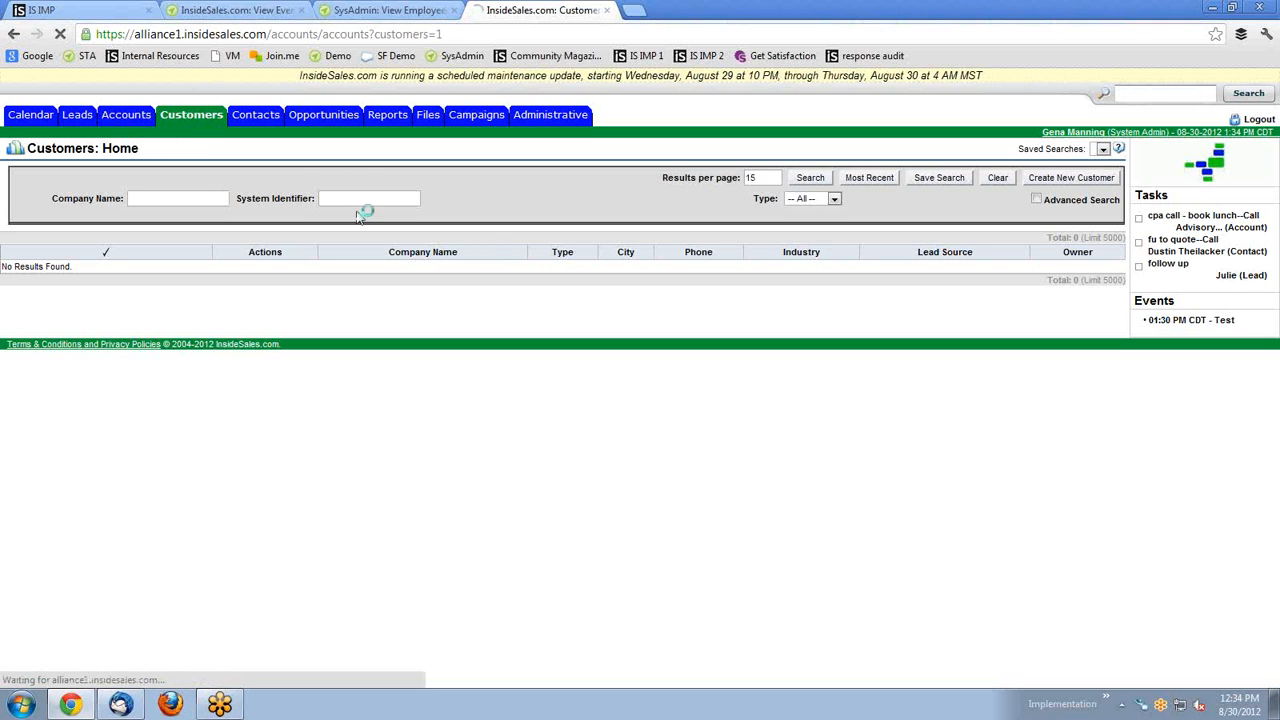
left_click(946, 182)
left_click(740, 330)
left_click(814, 180)
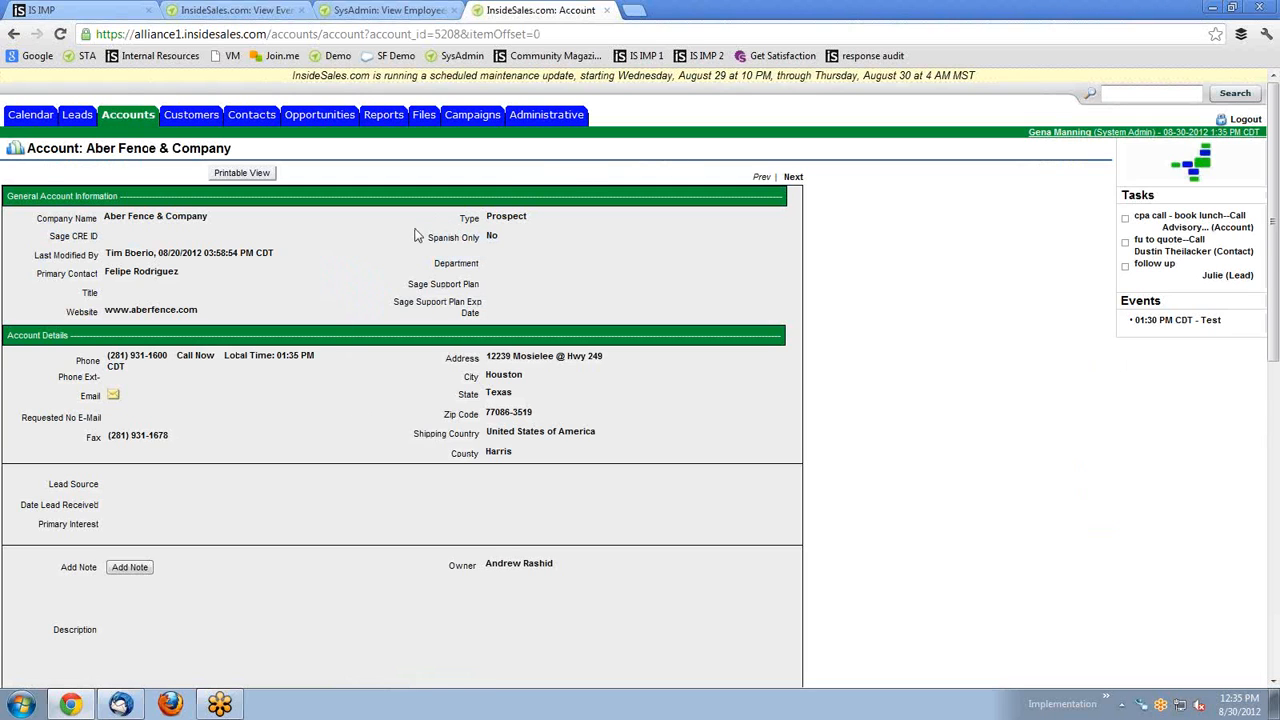
Highlight the account's Prospect type value, then go to the Contacts list.
scroll(418, 235, "down", 3)
scroll(500, 220, "up", 3)
left_click_drag(532, 220, 487, 217)
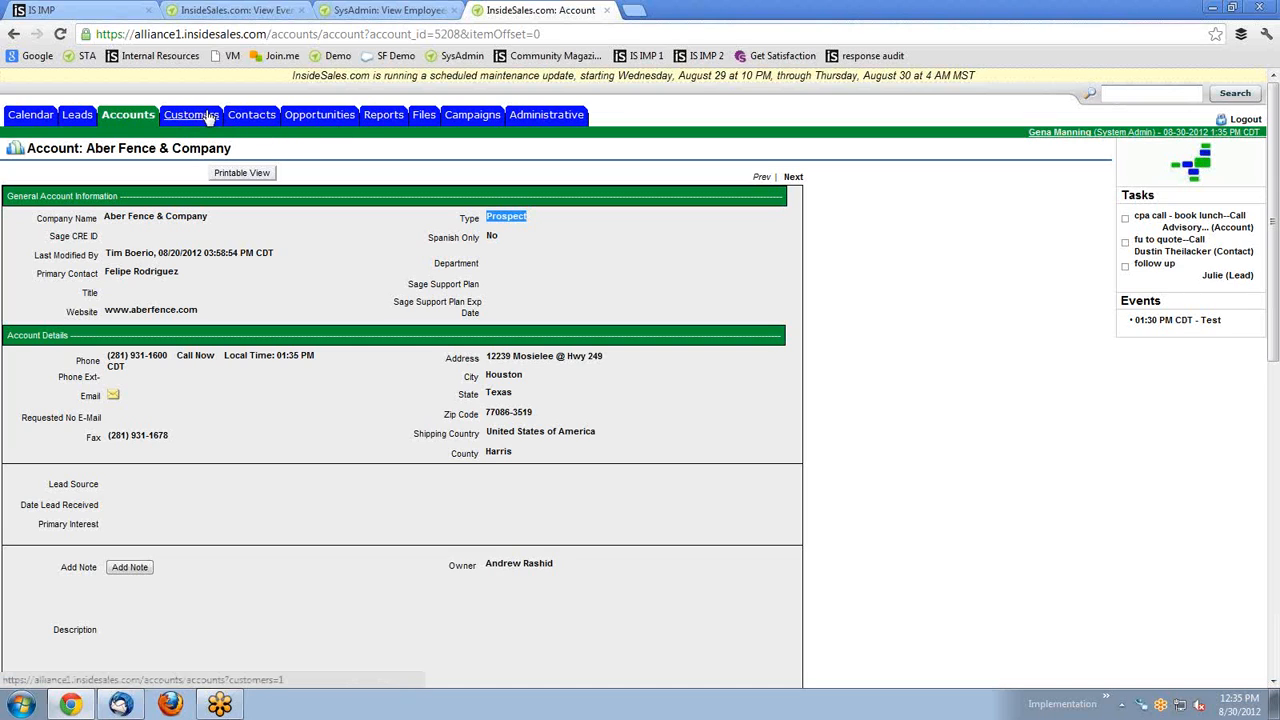
left_click(241, 119)
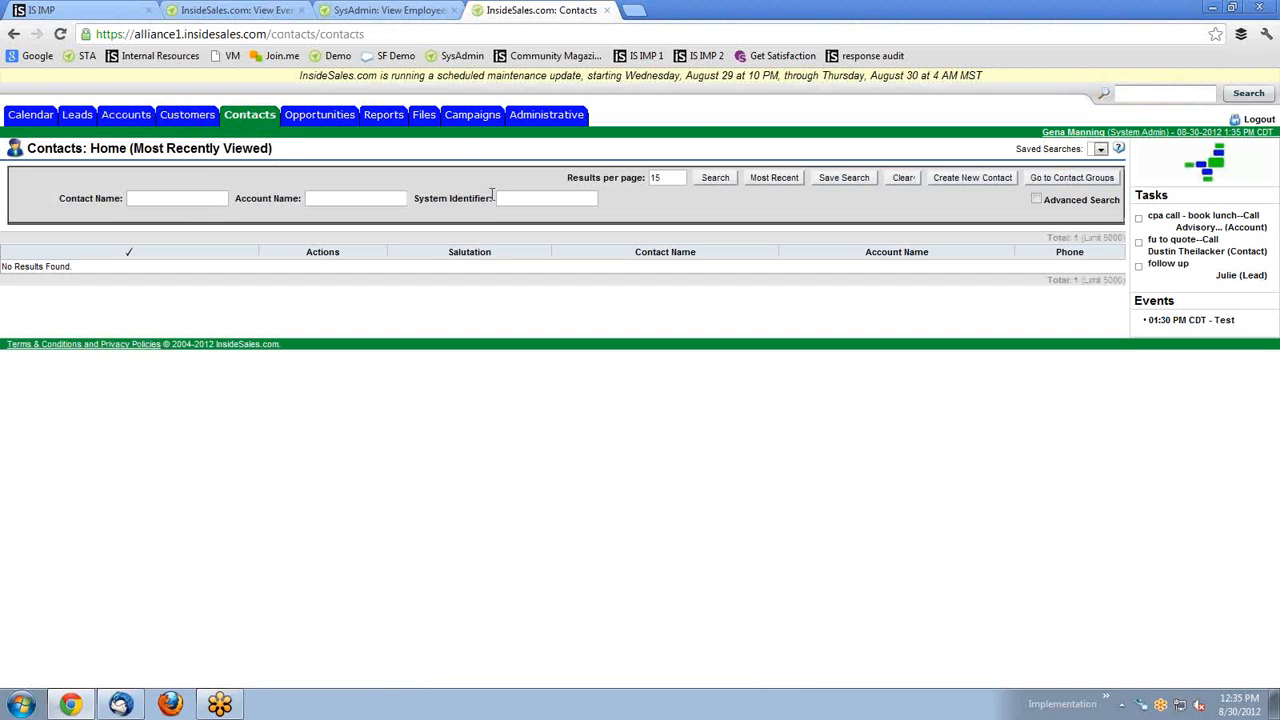
Search contacts, open the first contact's record, then go to the Leads page.
left_click(715, 180)
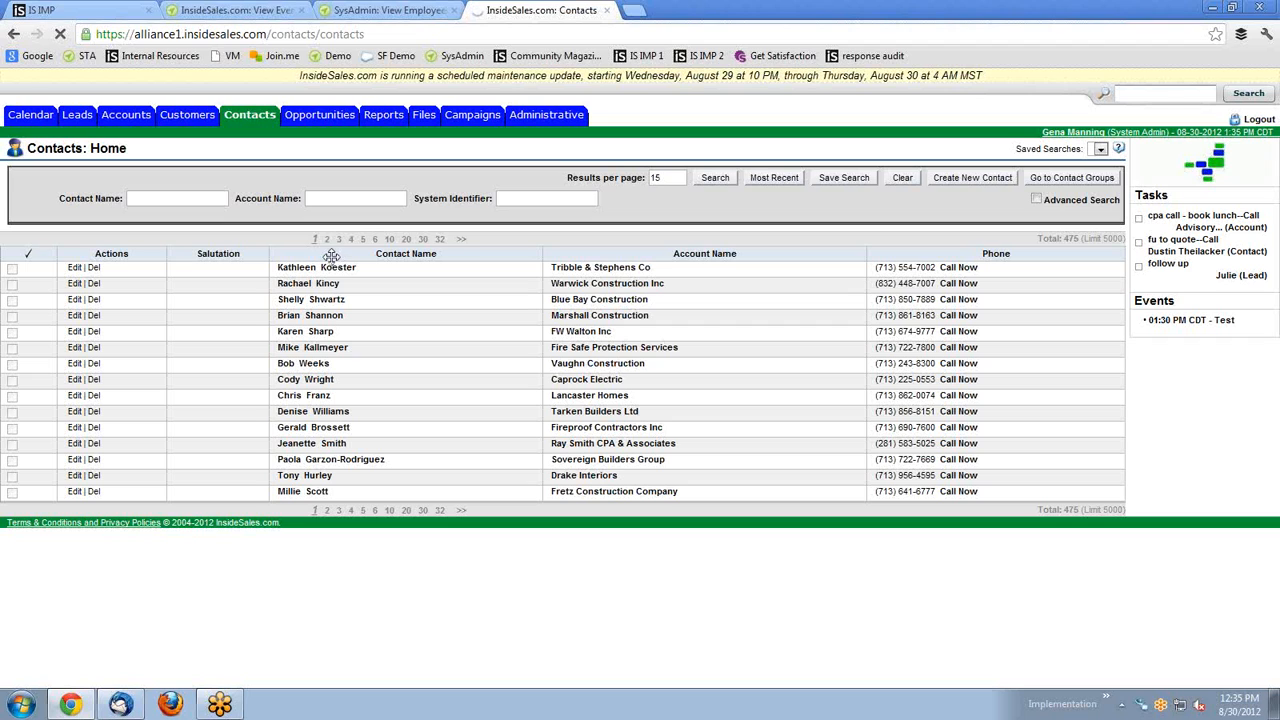
left_click(330, 266)
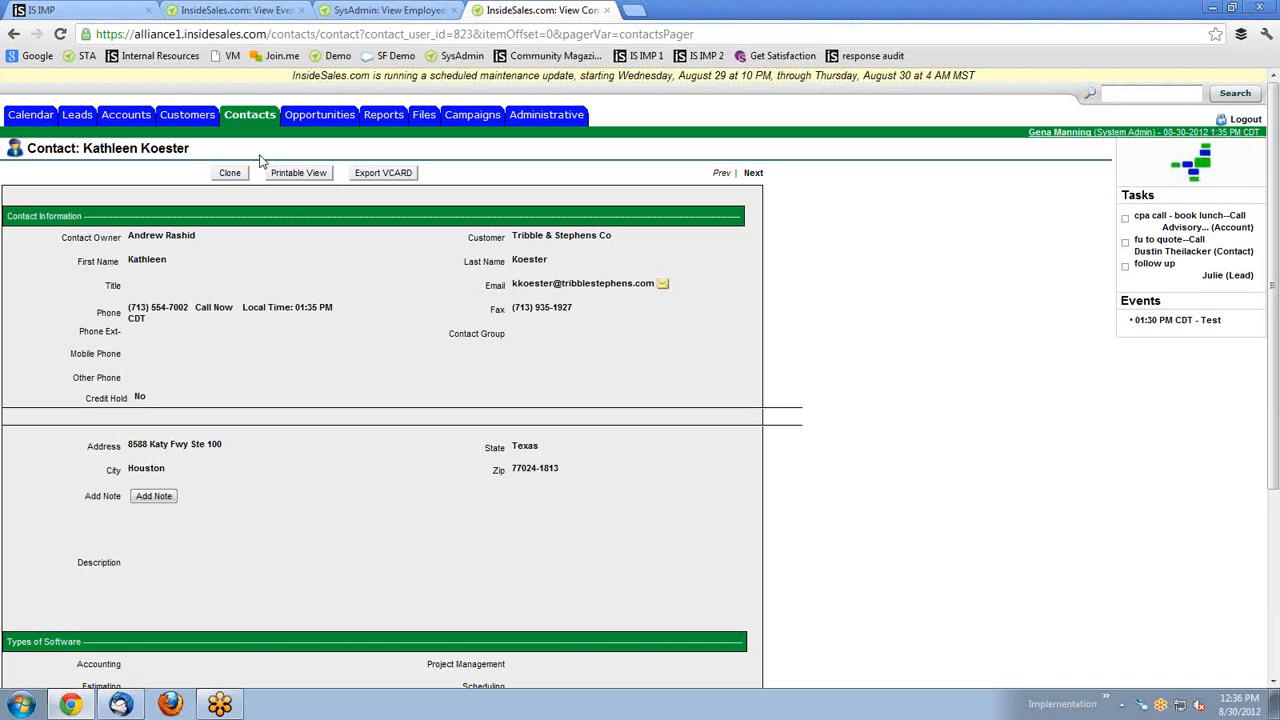
left_click(78, 118)
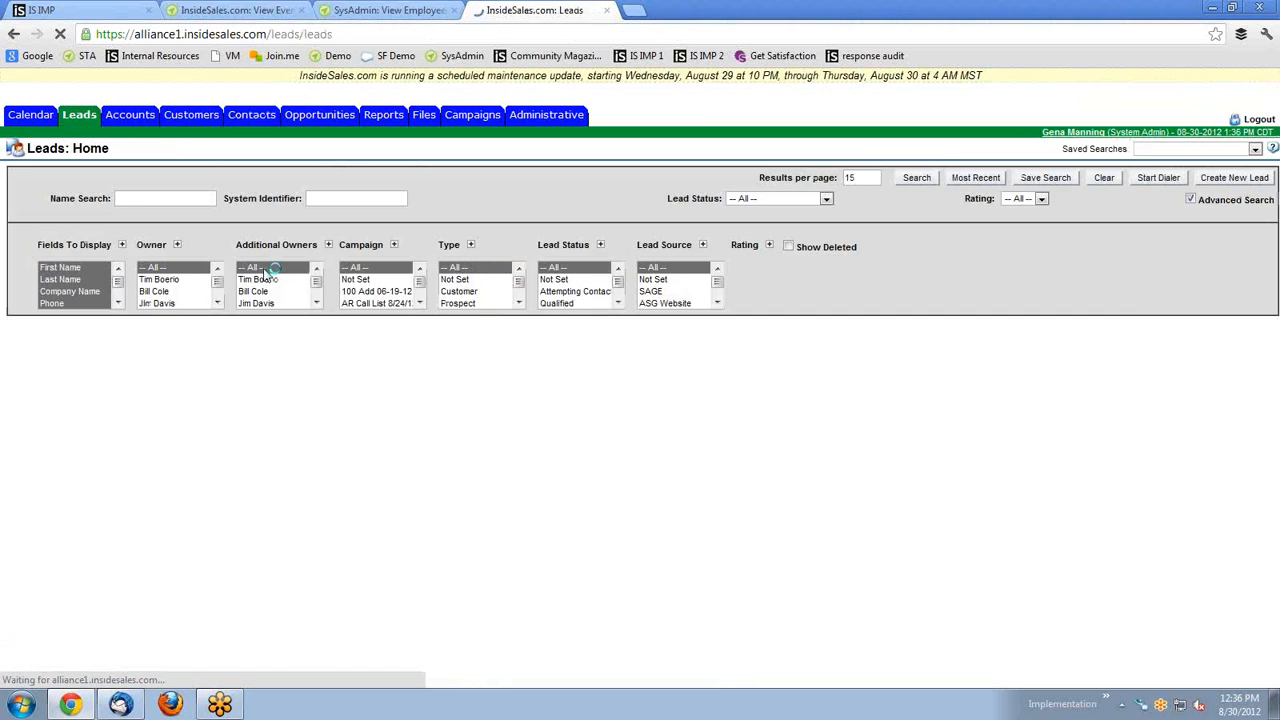
Scroll to the leads results and open the Scott Meek & Son Concrete Co lead.
scroll(645, 361, "down", 3)
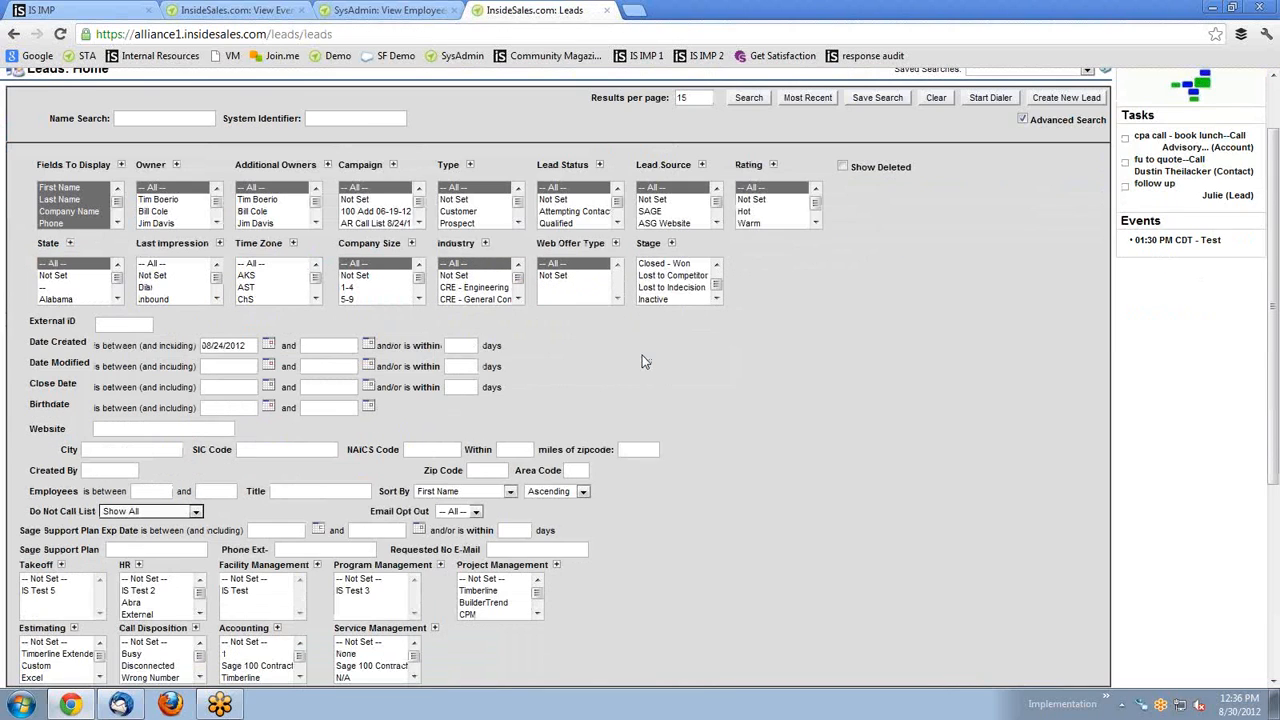
scroll(645, 361, "down", 3)
scroll(263, 515, "down", 3)
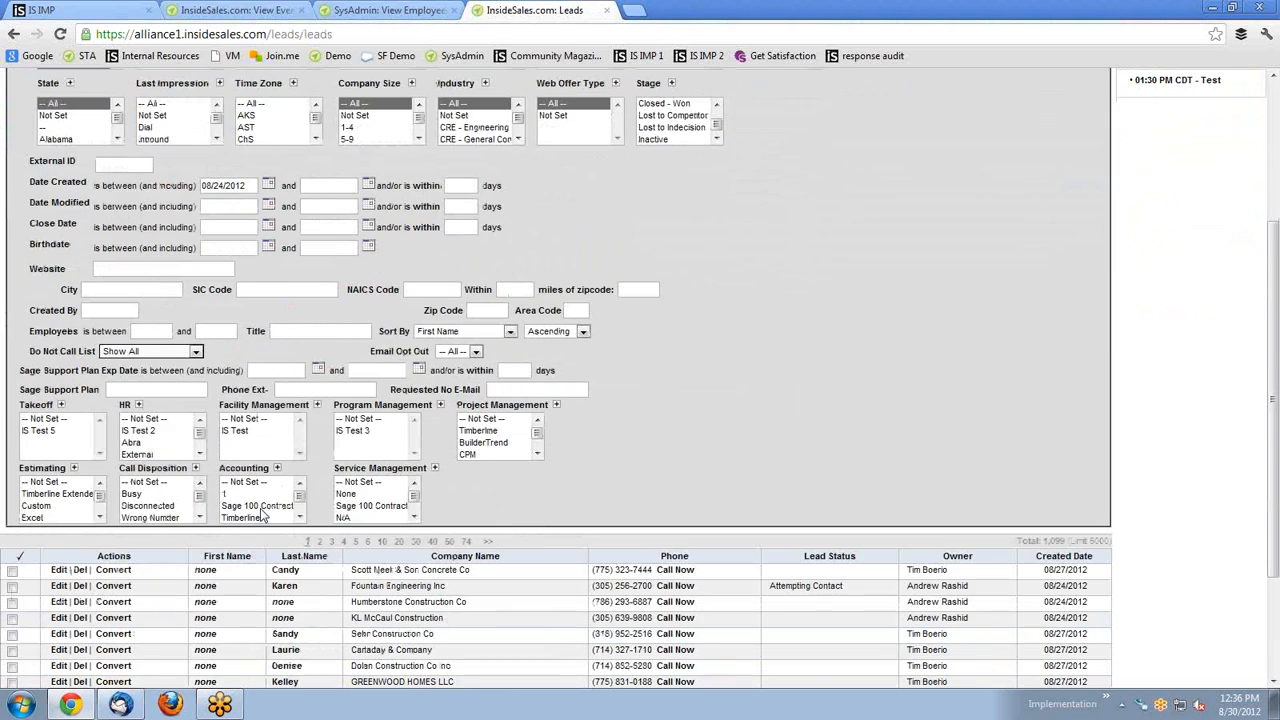
scroll(263, 515, "down", 1)
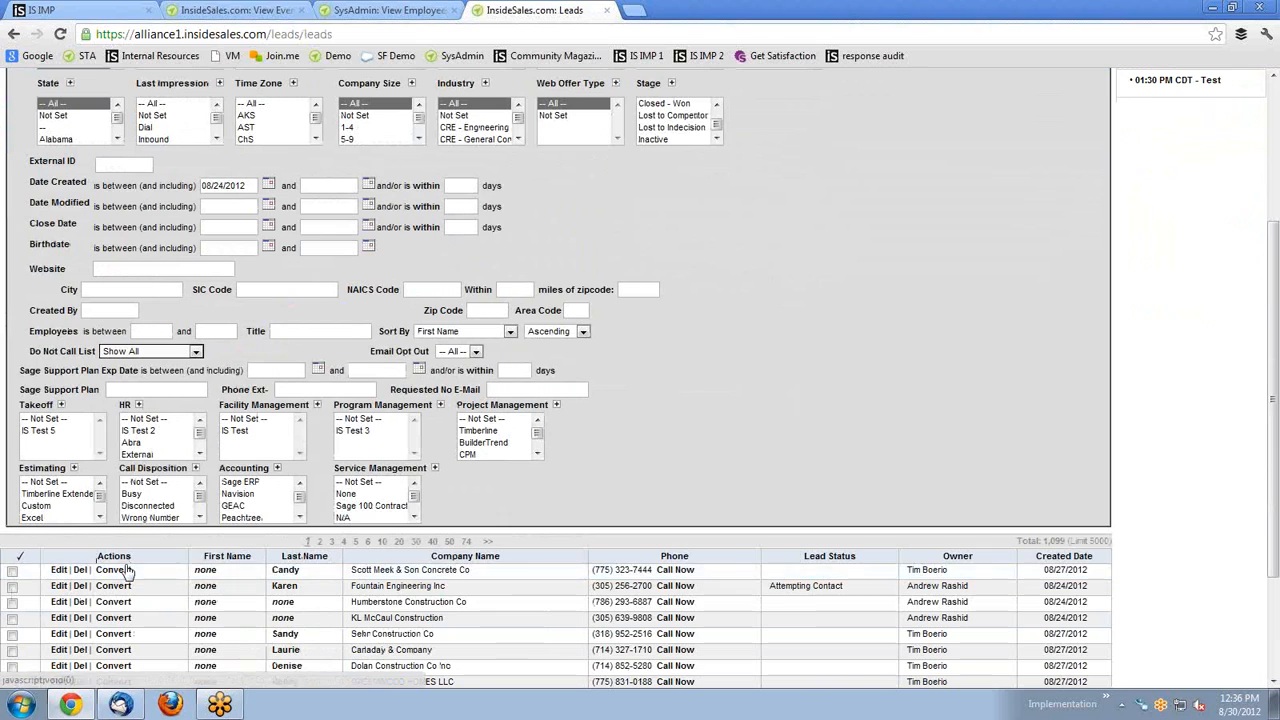
left_click(283, 555)
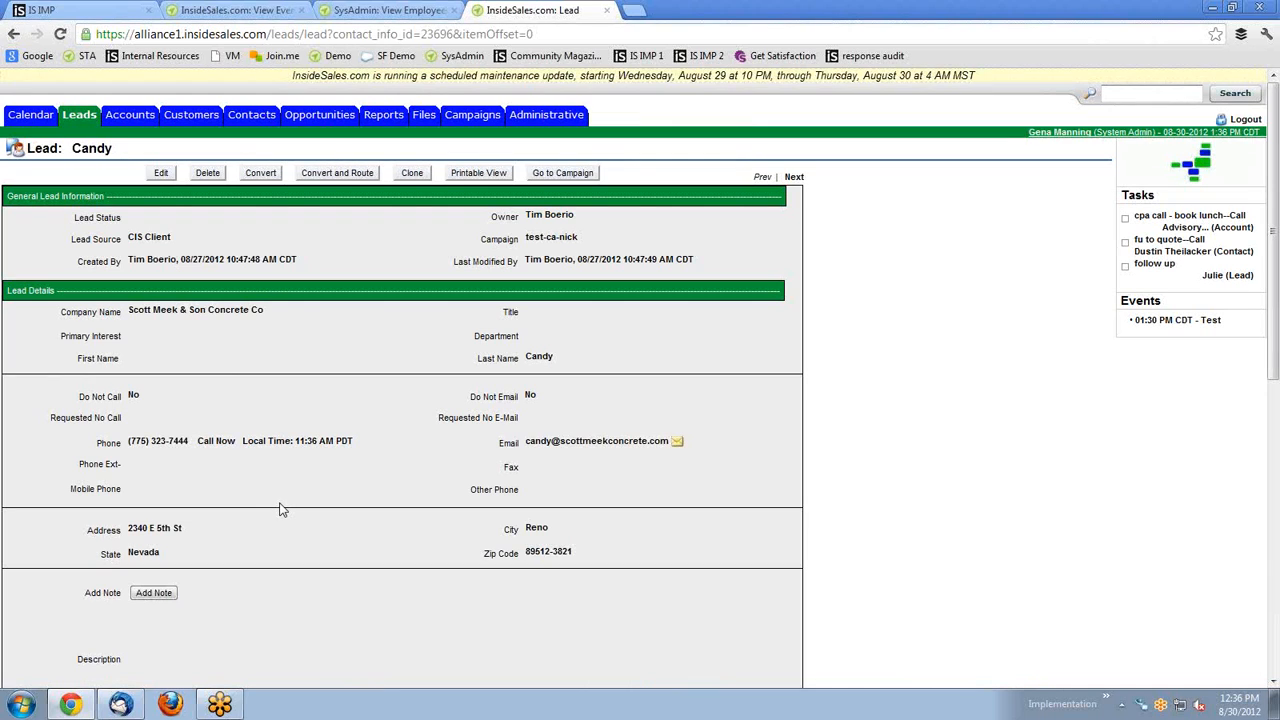
Scroll down the lead record to Types of Software, Stat Items and related accounts.
scroll(233, 432, "down", 6)
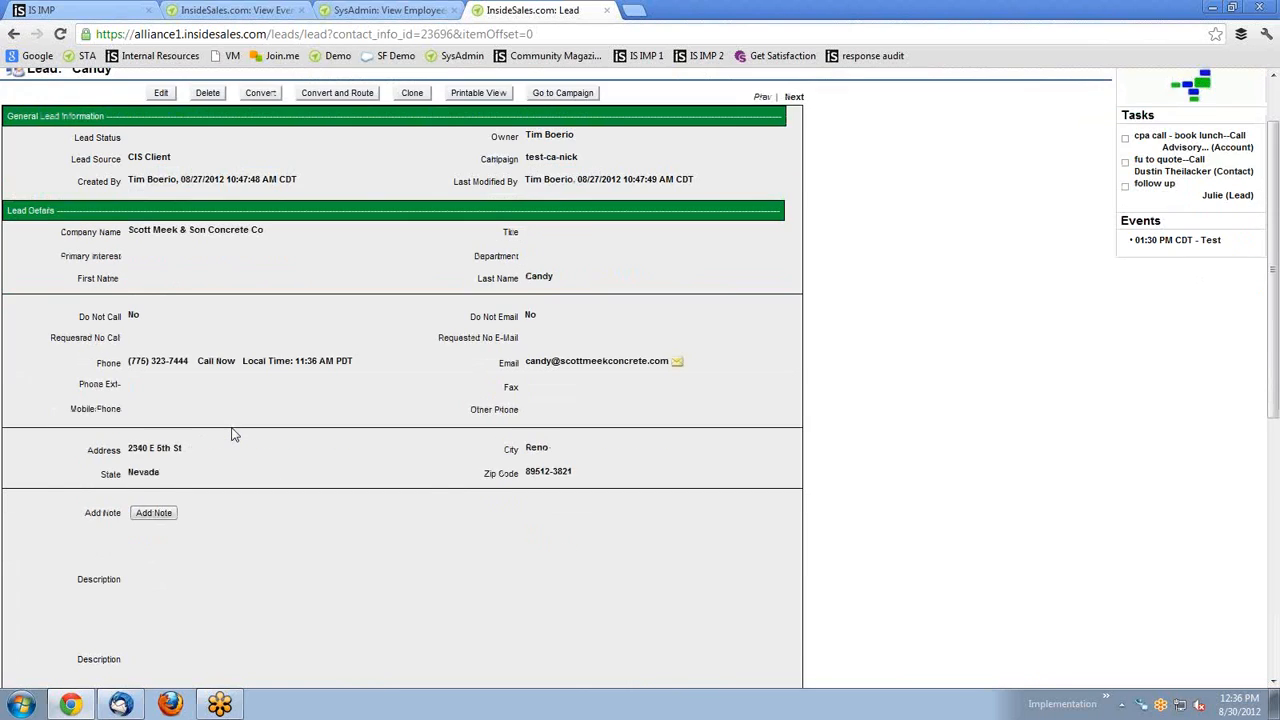
scroll(233, 435, "down", 1)
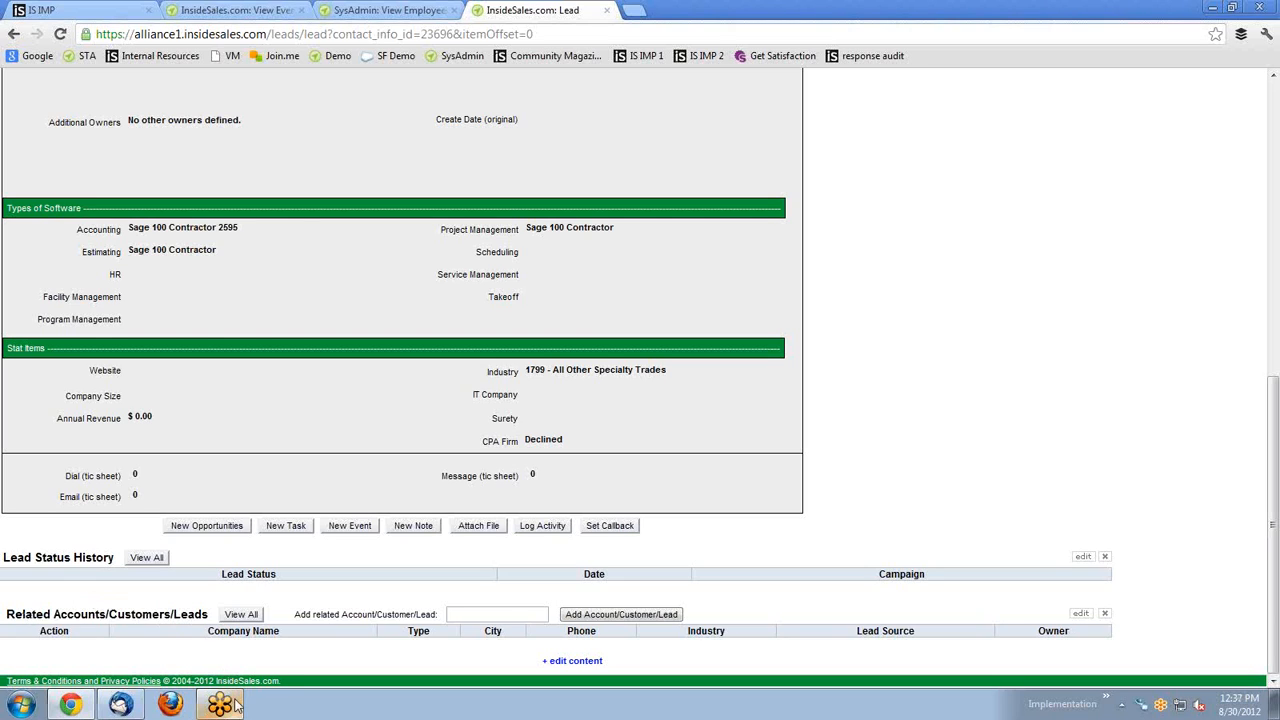
mouse_move(219, 705)
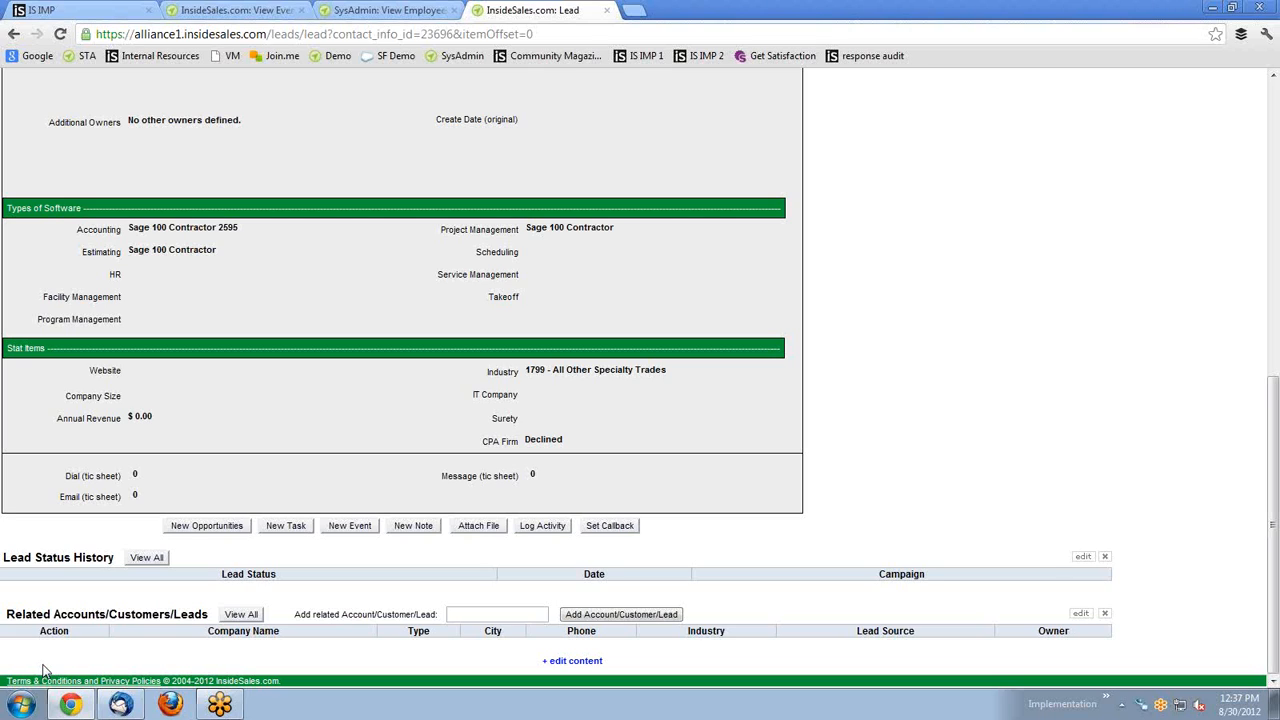
Search 'tim' in related accounts and link the matching lead to this record.
left_click(488, 614)
type("tim")
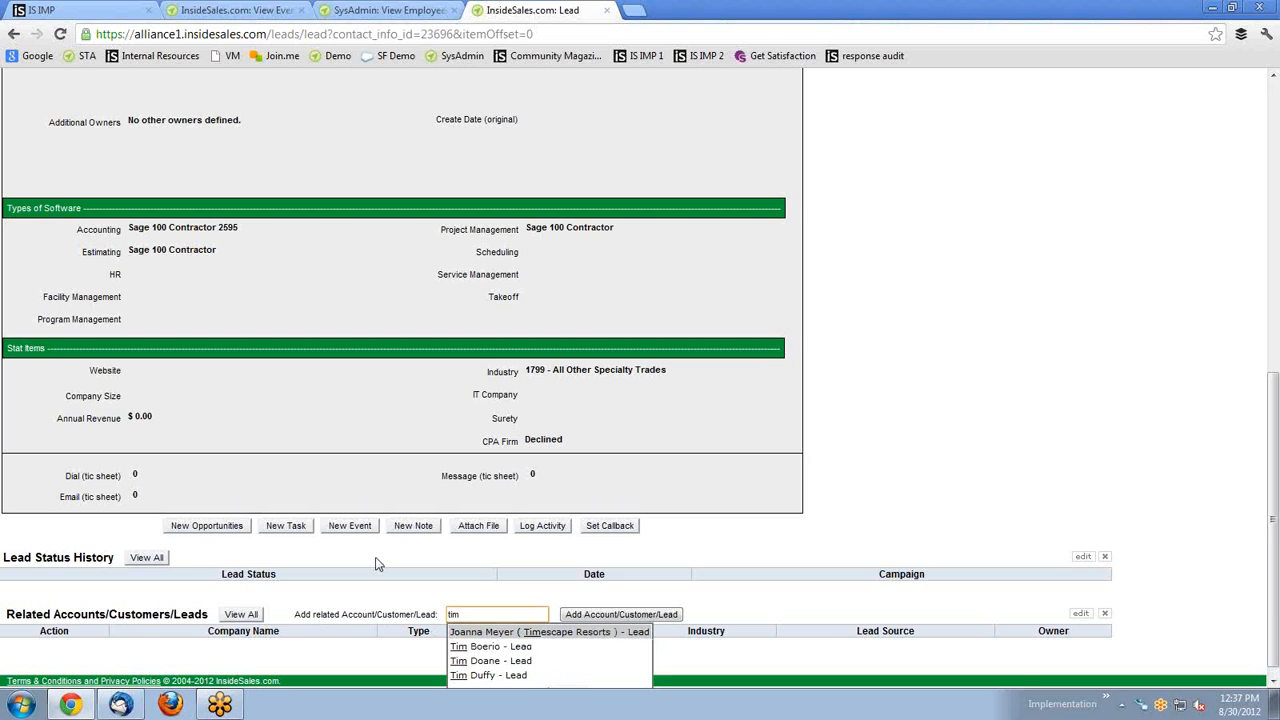
left_click(490, 648)
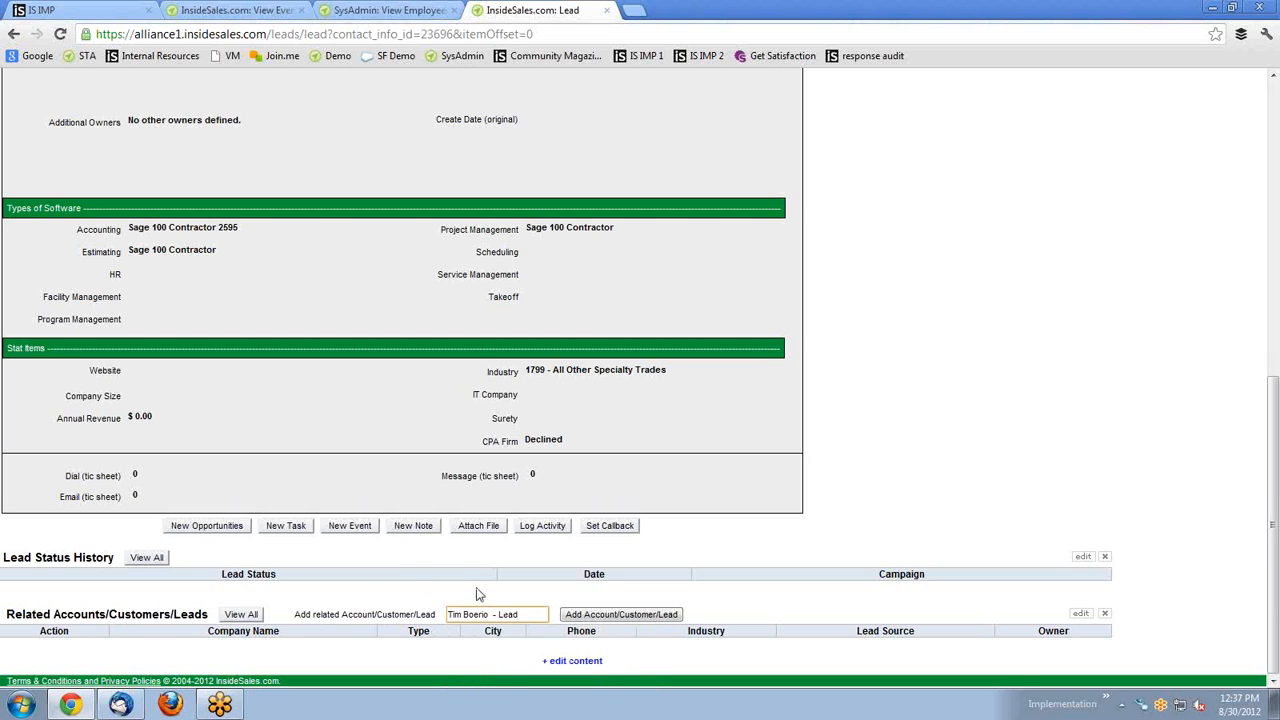
left_click(592, 616)
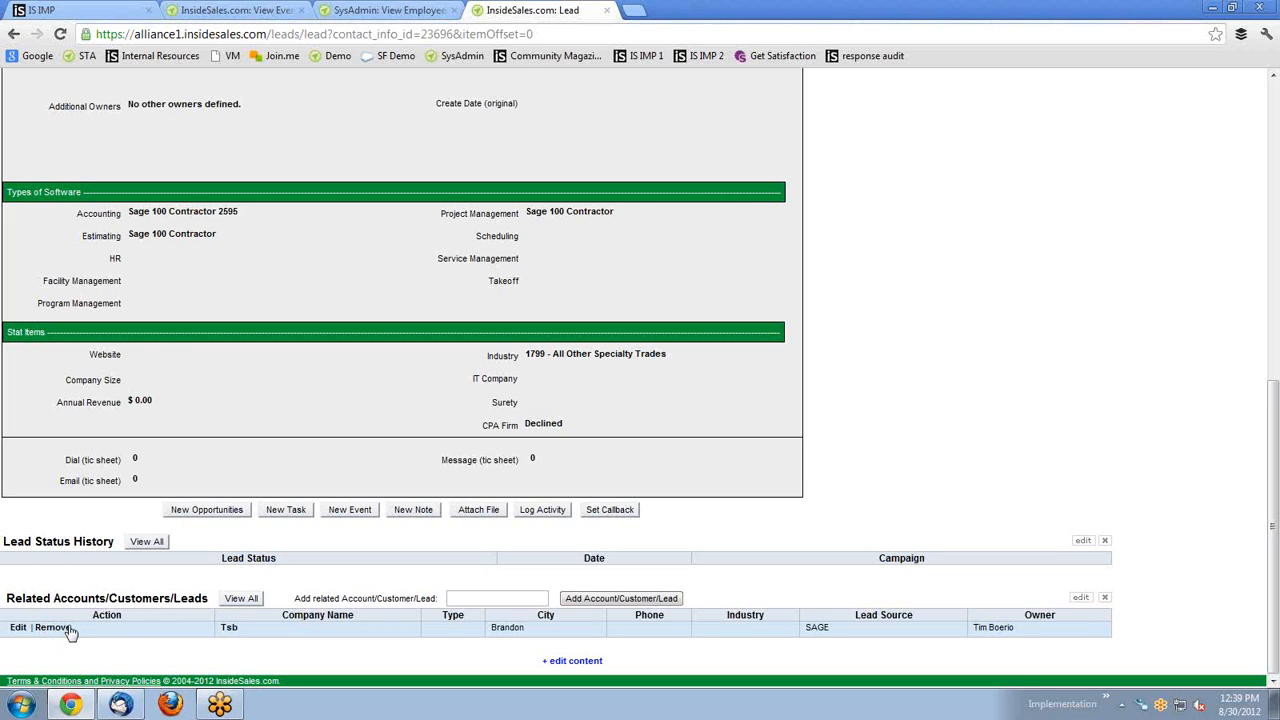
Remove the related Tsb entry, confirming the removal twice.
left_click(55, 628)
left_click(652, 369)
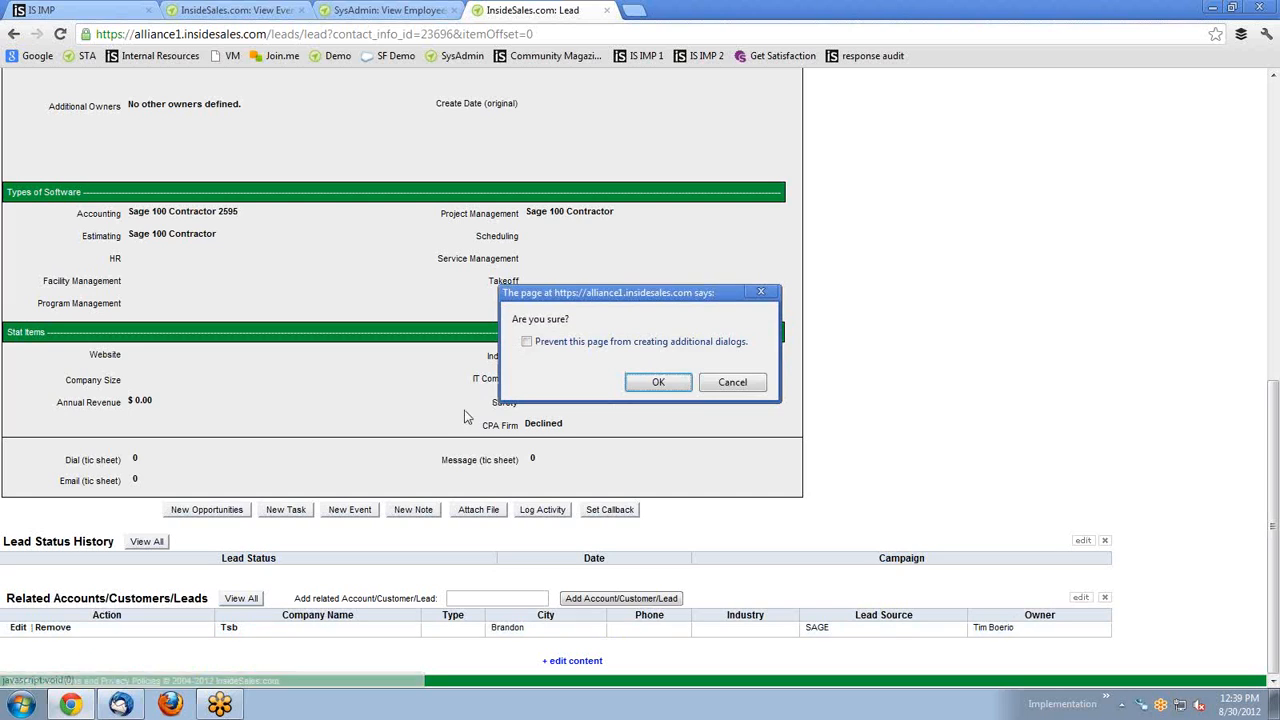
left_click(656, 382)
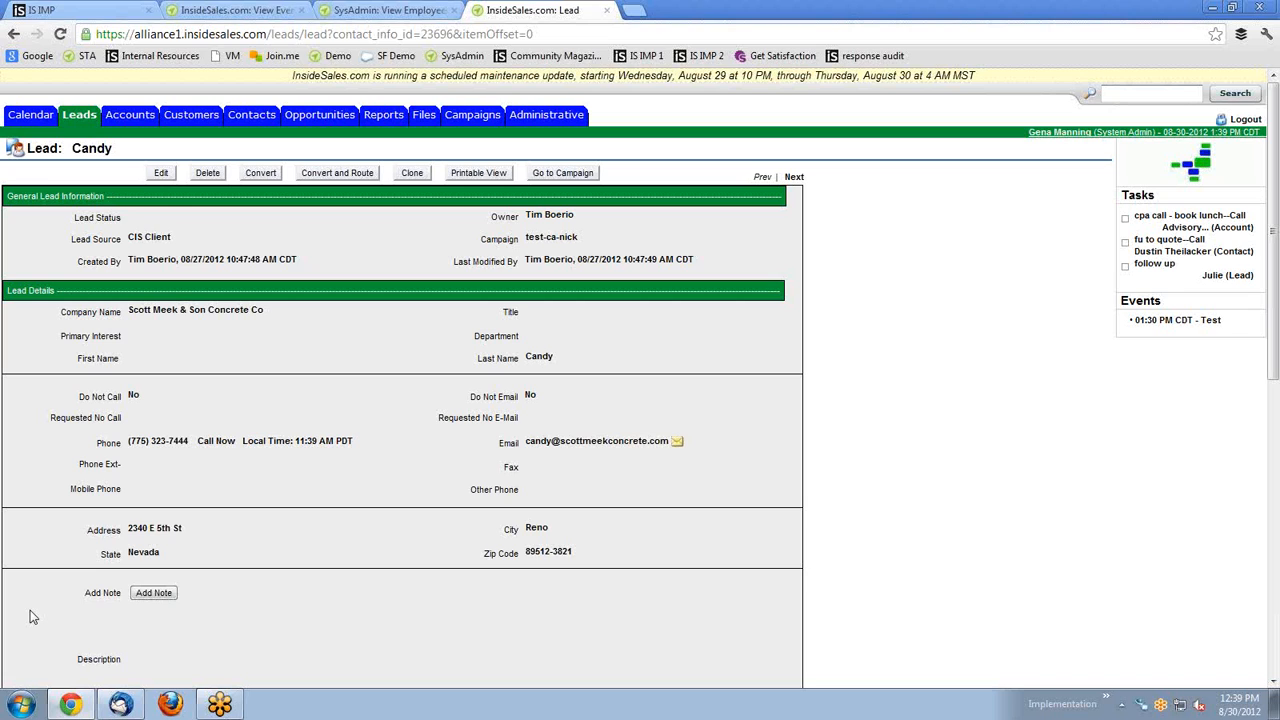
Go to Reports and switch to the new beta Report Engine.
left_click(388, 117)
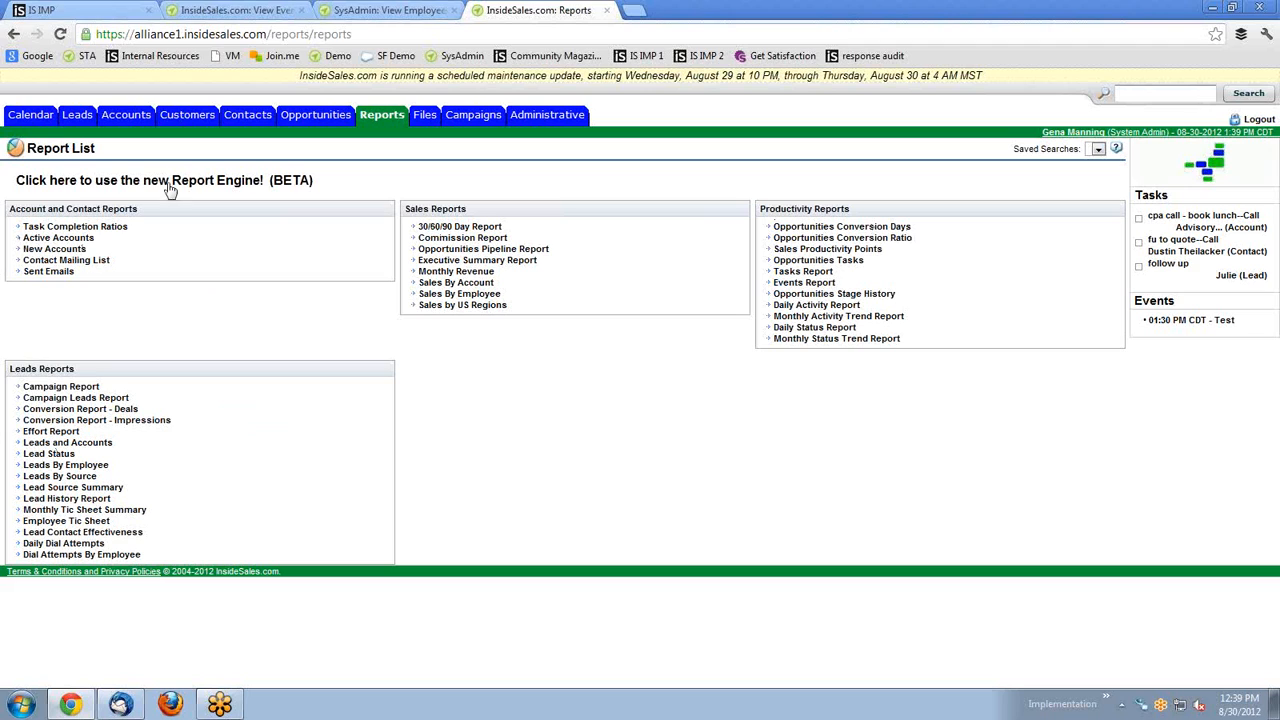
left_click(116, 186)
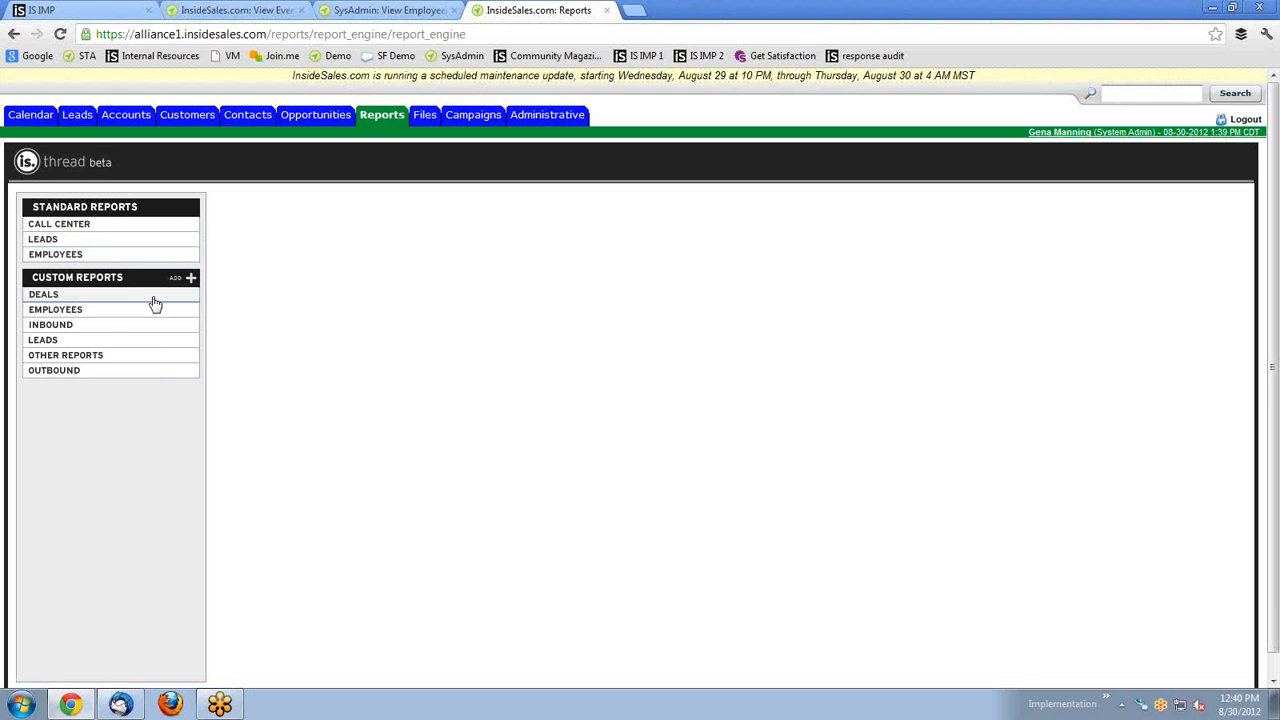
Open Custom Reports > Deals > Sage Pipeline - Current Month and review its $21,200.00 chart and table.
left_click(109, 298)
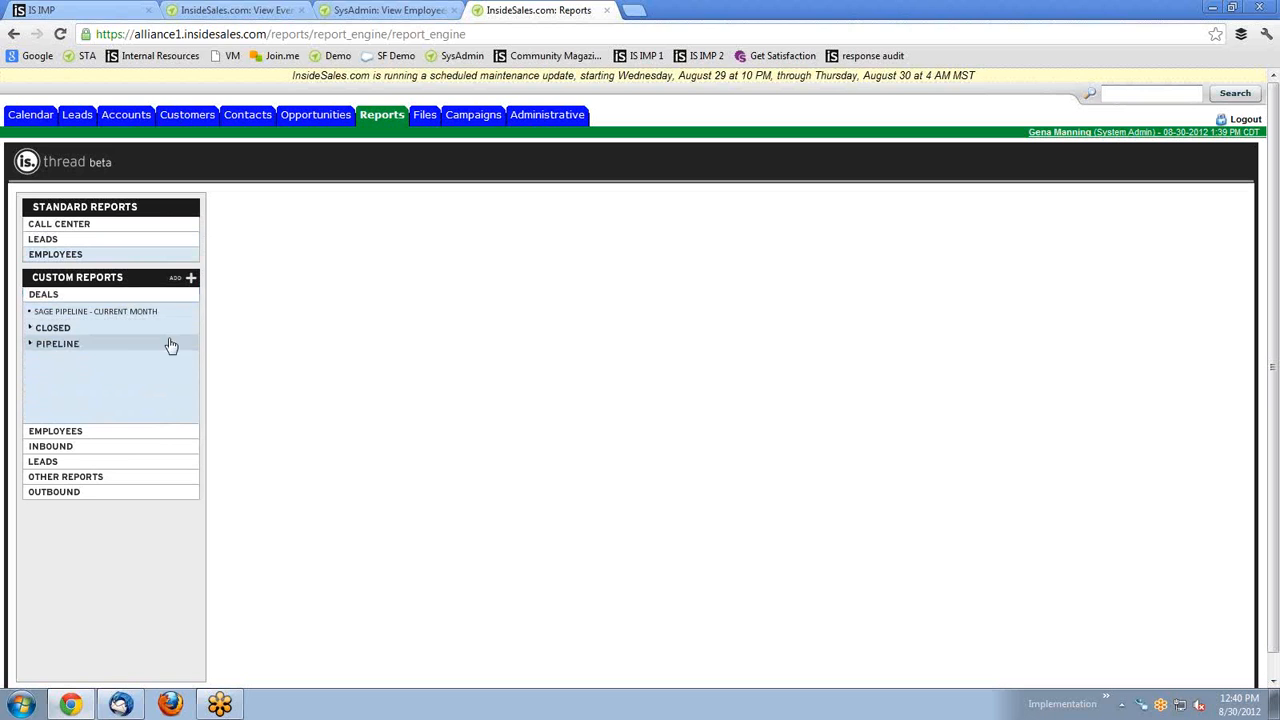
left_click(103, 311)
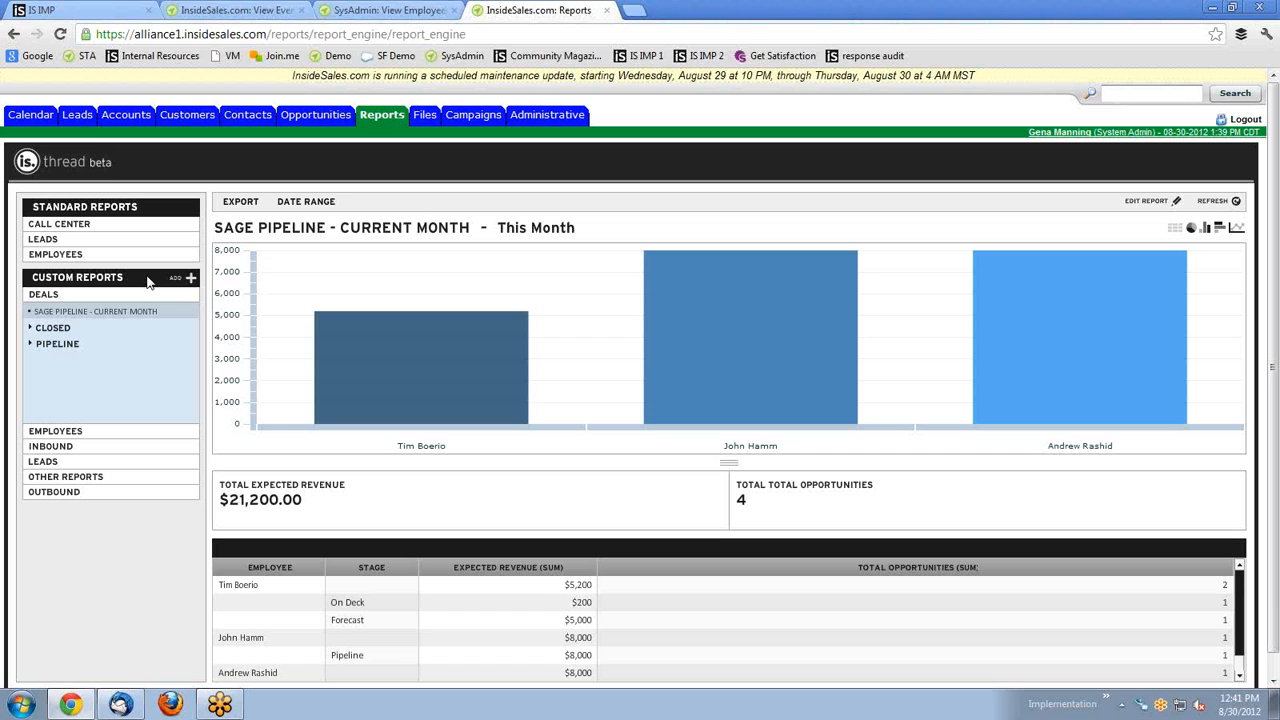
scroll(754, 545, "down", 1)
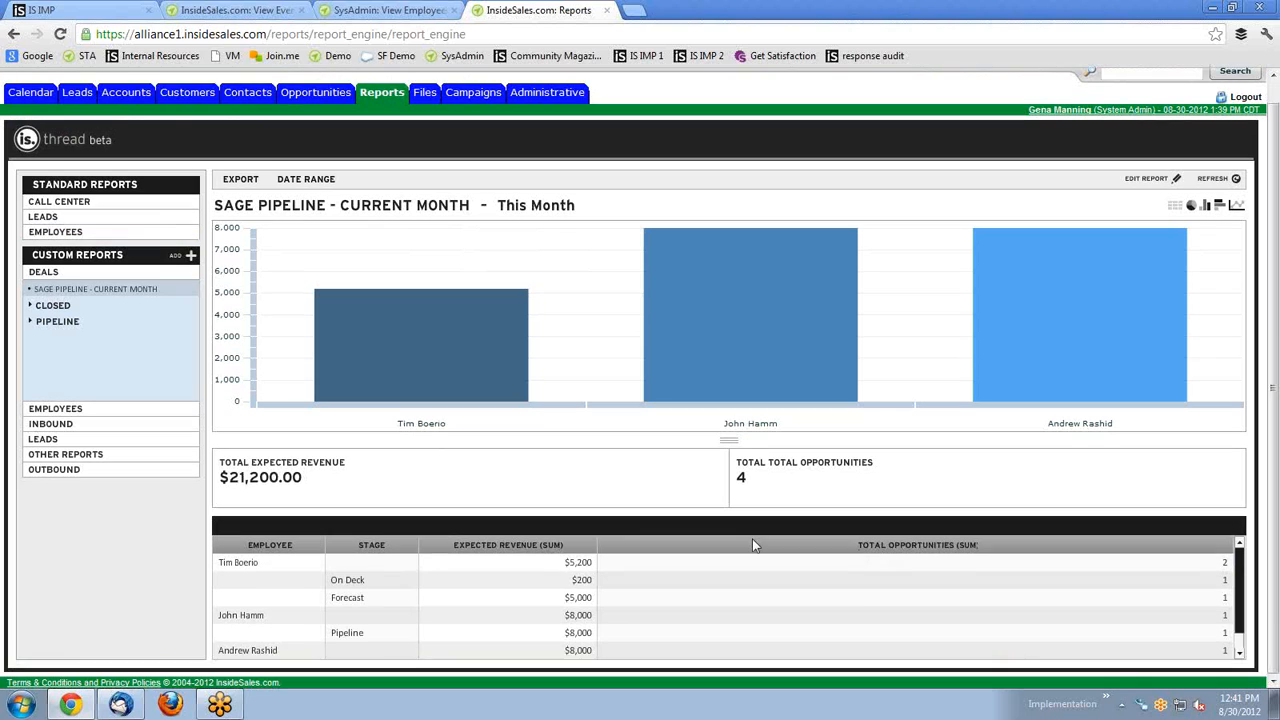
scroll(510, 580, "down", 1)
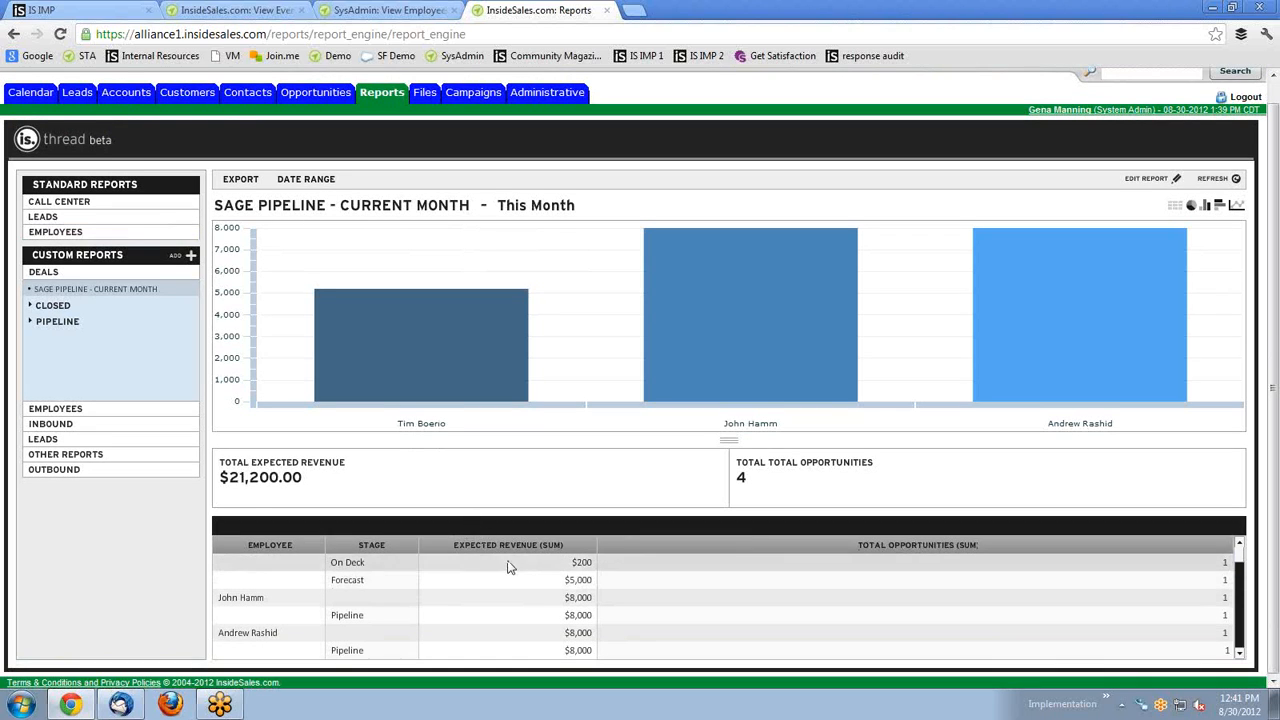
scroll(508, 570, "up", 2)
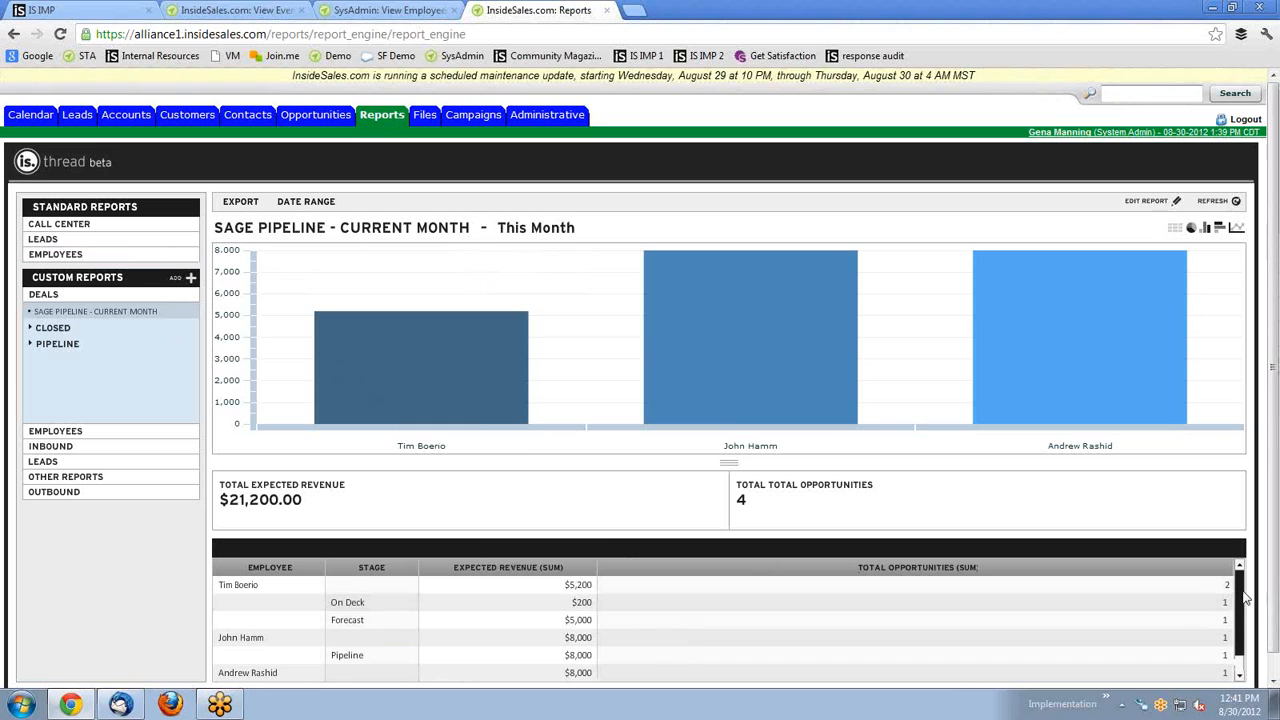
scroll(1246, 600, "down", 1)
left_click(1240, 568)
left_click(52, 240)
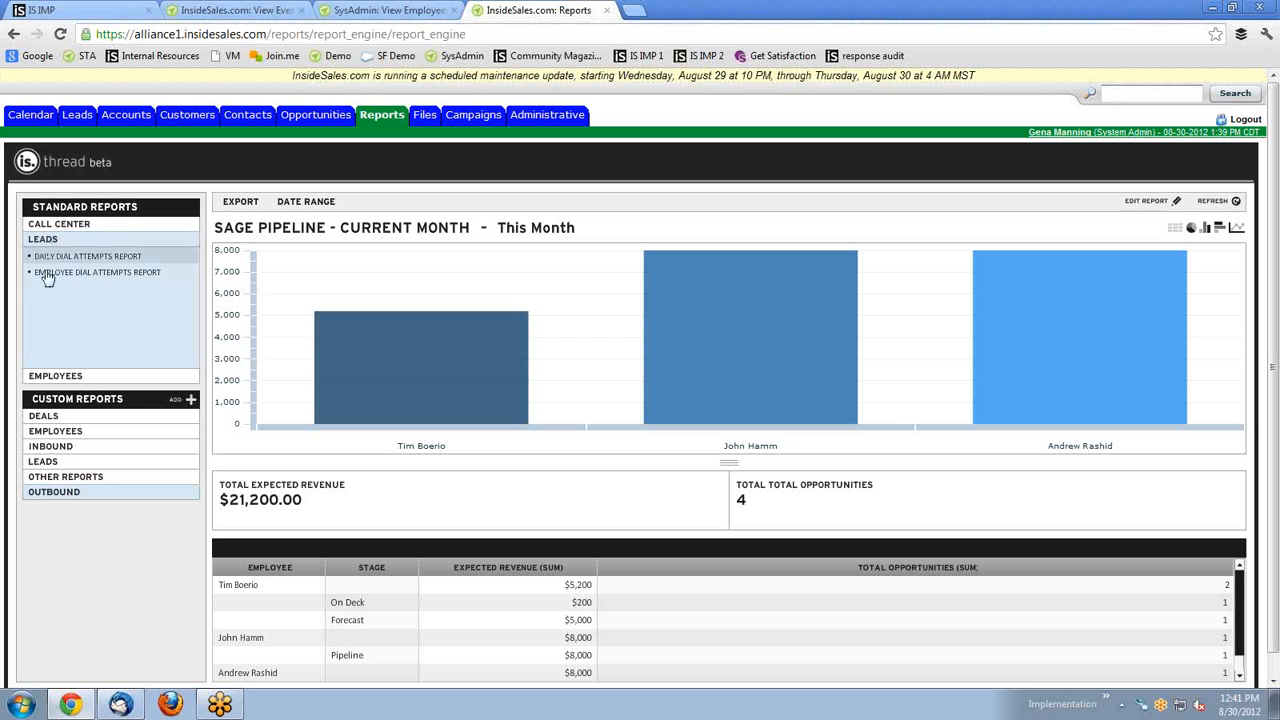
left_click(52, 376)
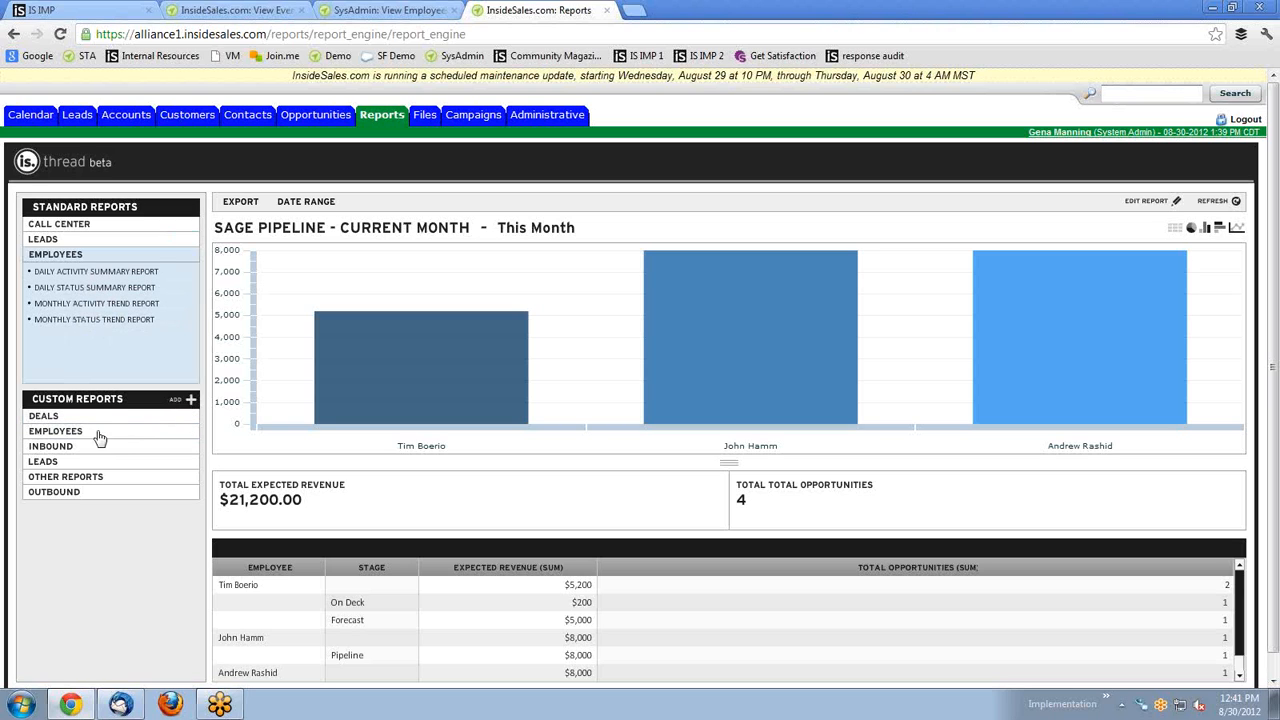
left_click(70, 416)
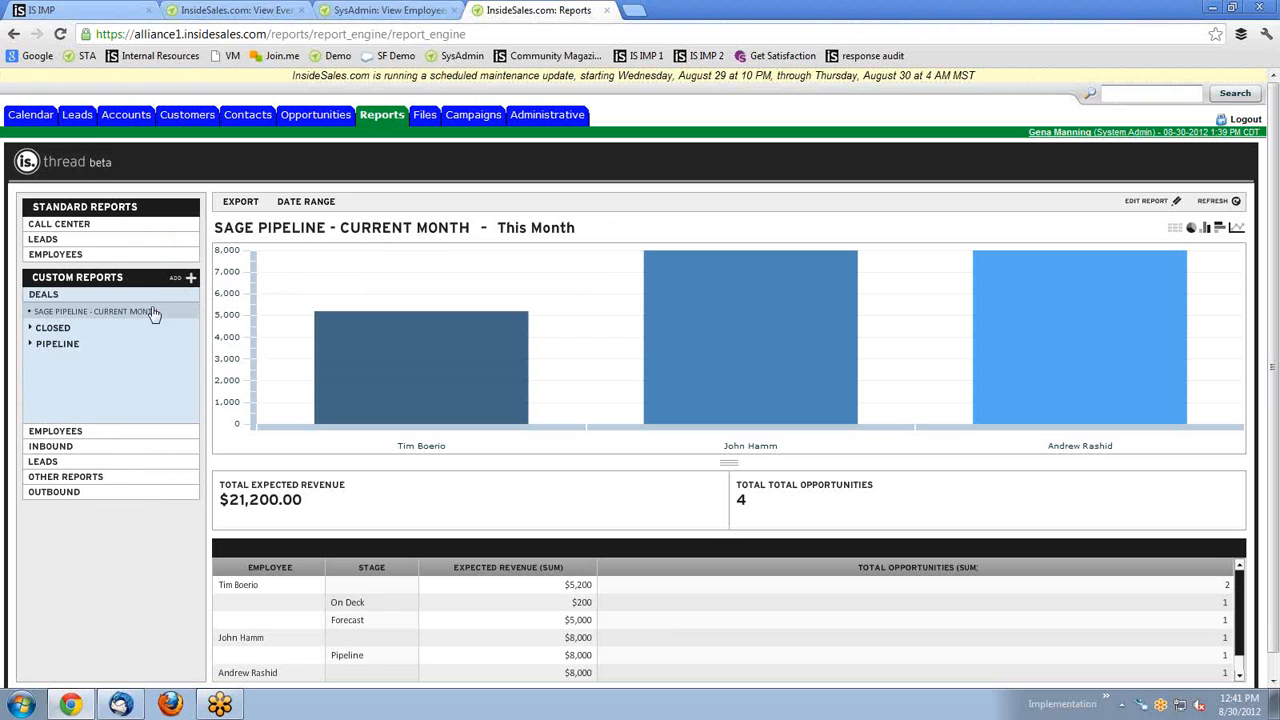
Open Sage Pipeline - Current Month in Report Builder with Edit Report.
left_click(1143, 202)
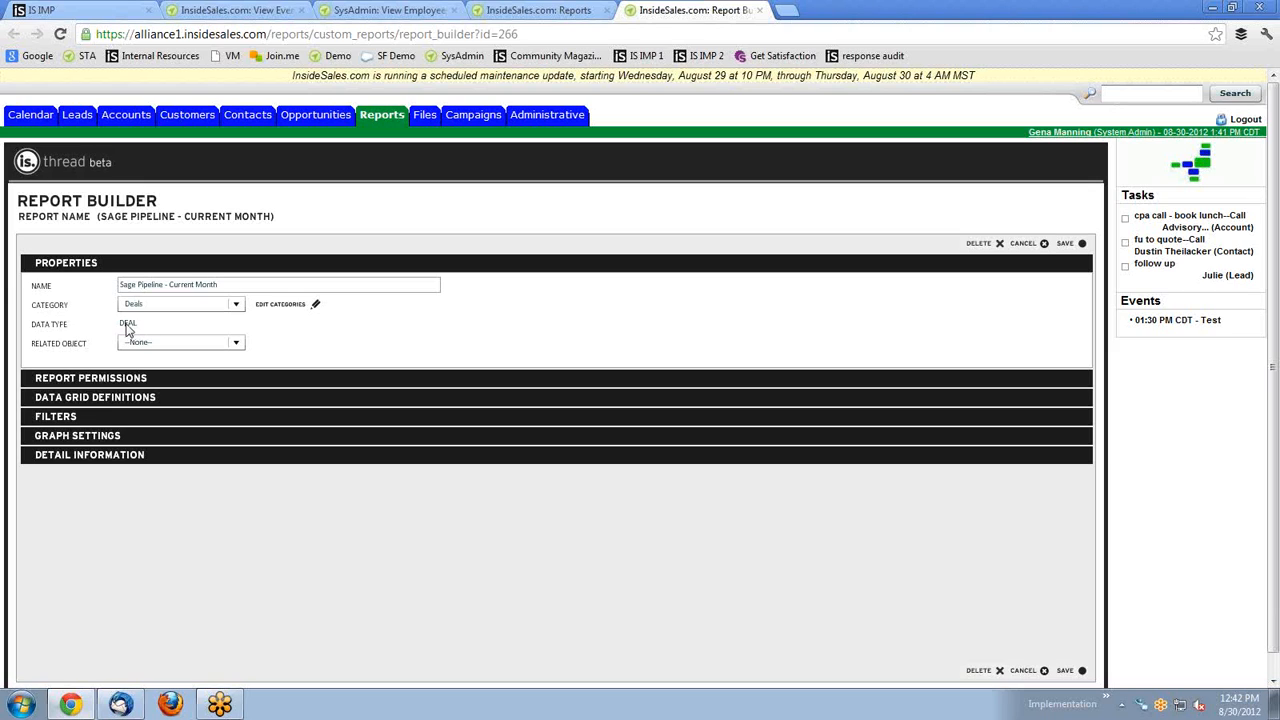
Expand Report Permissions and Data Grid Definitions, checking Stage and Employee groupings.
left_click_drag(66, 330, 23, 337)
left_click(82, 382)
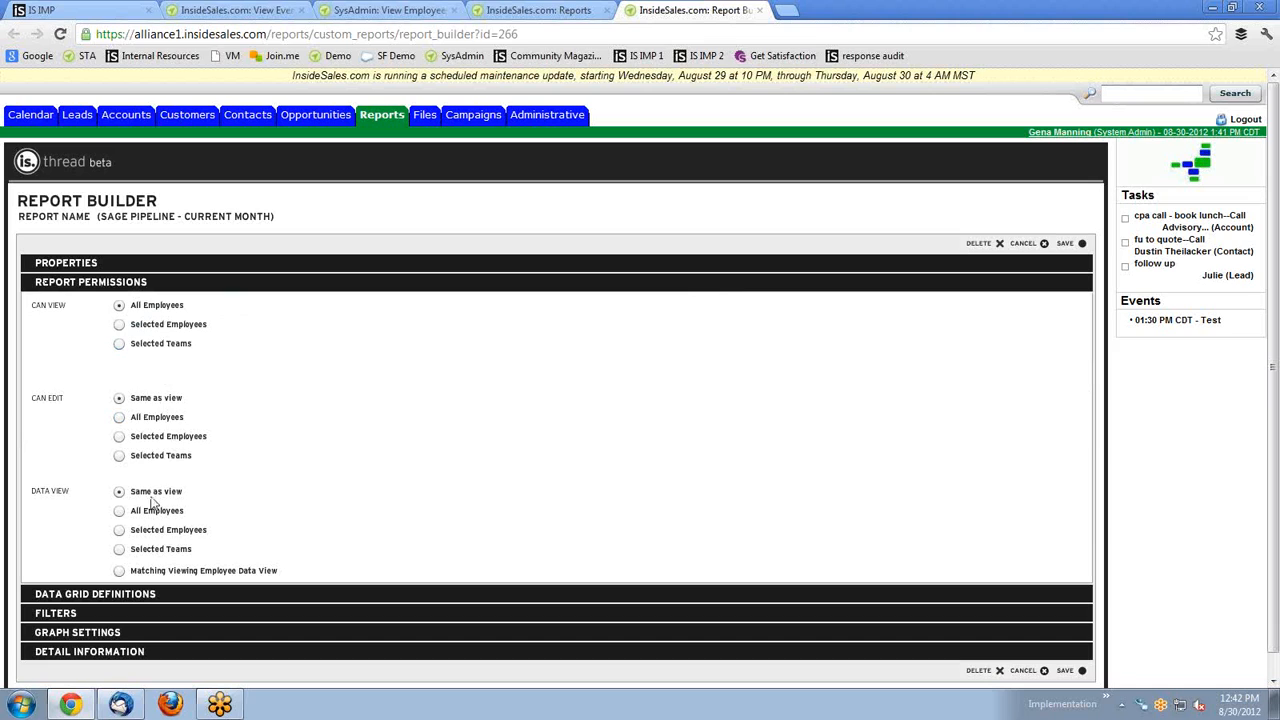
left_click(73, 595)
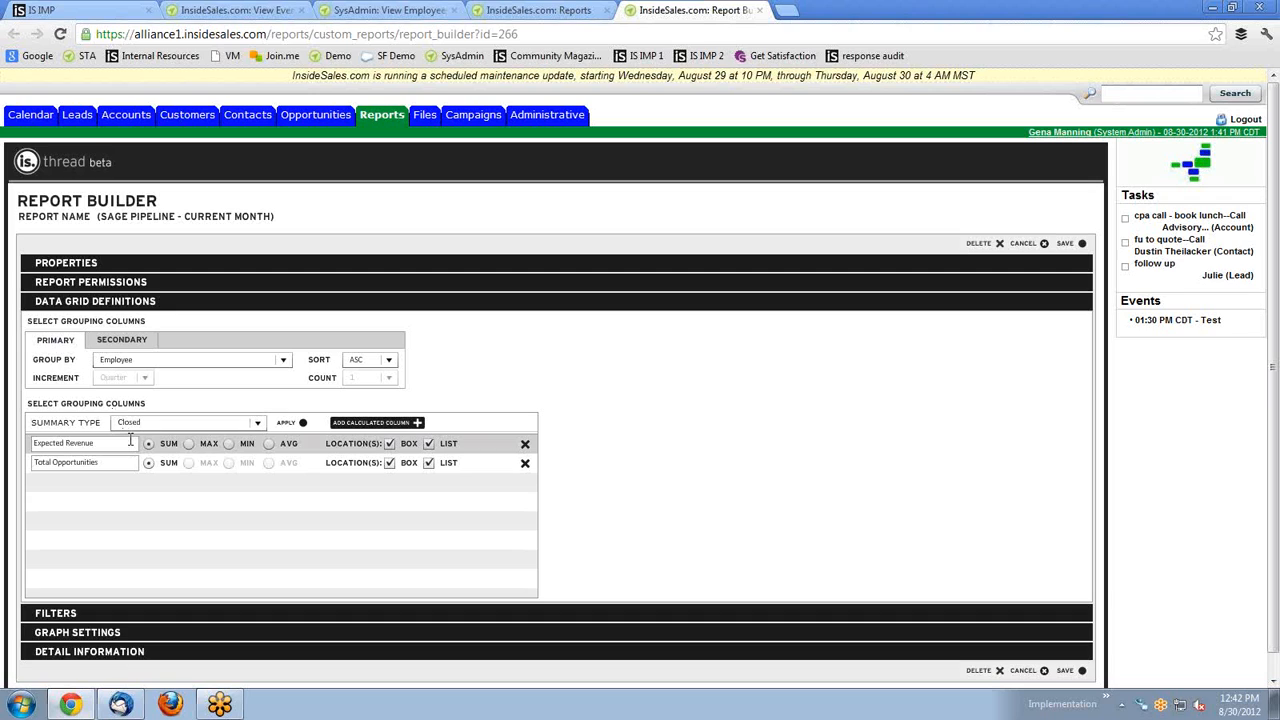
left_click(108, 345)
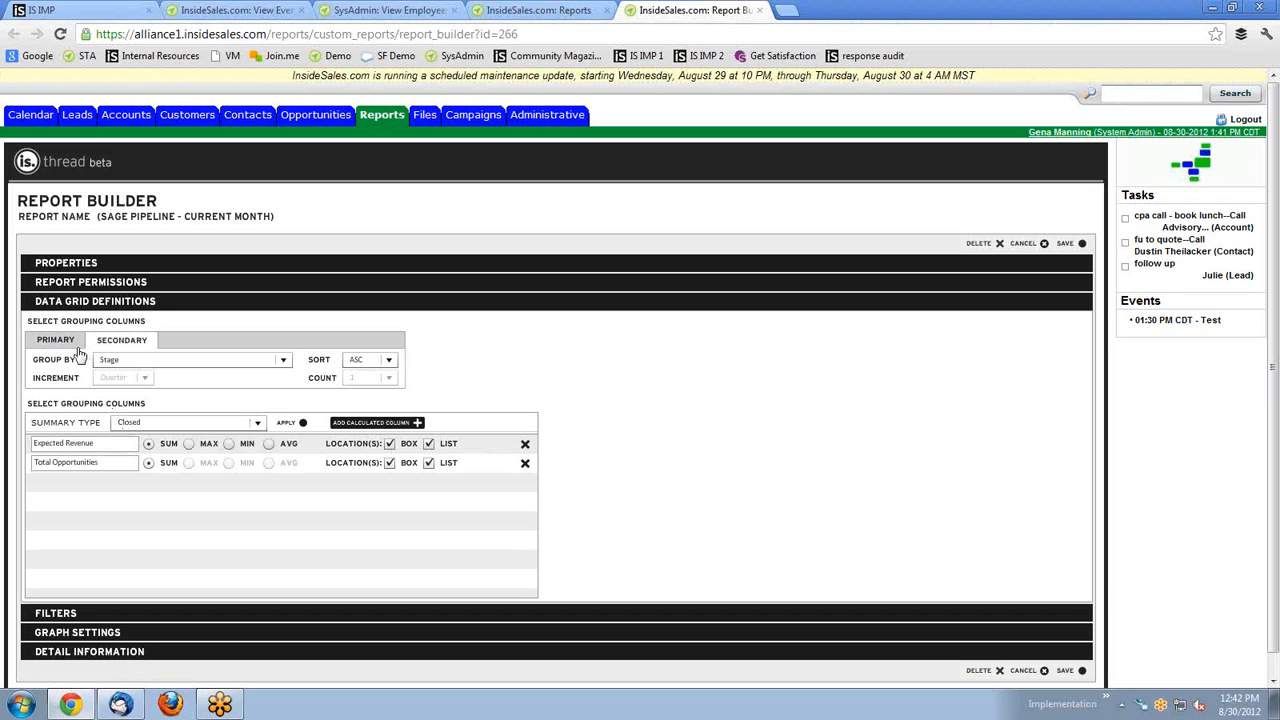
left_click(55, 345)
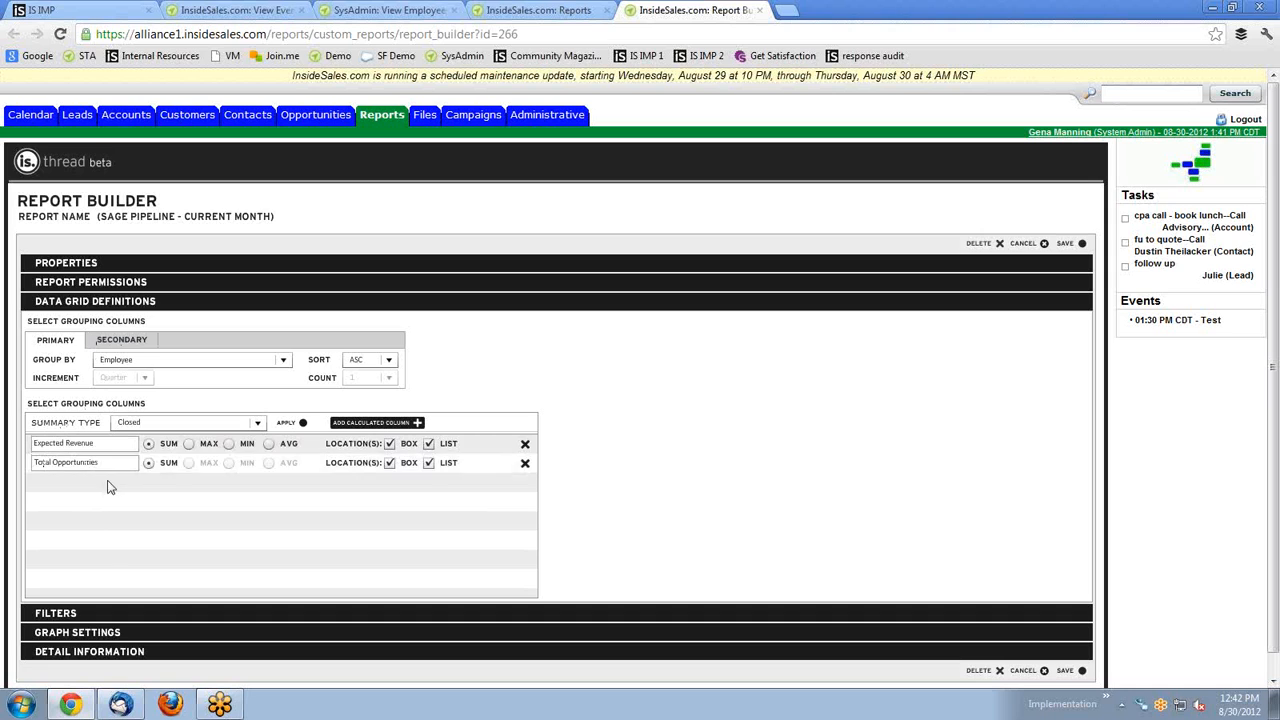
Add a Closed summary column, remove it again, and start a calculated column.
left_click(255, 424)
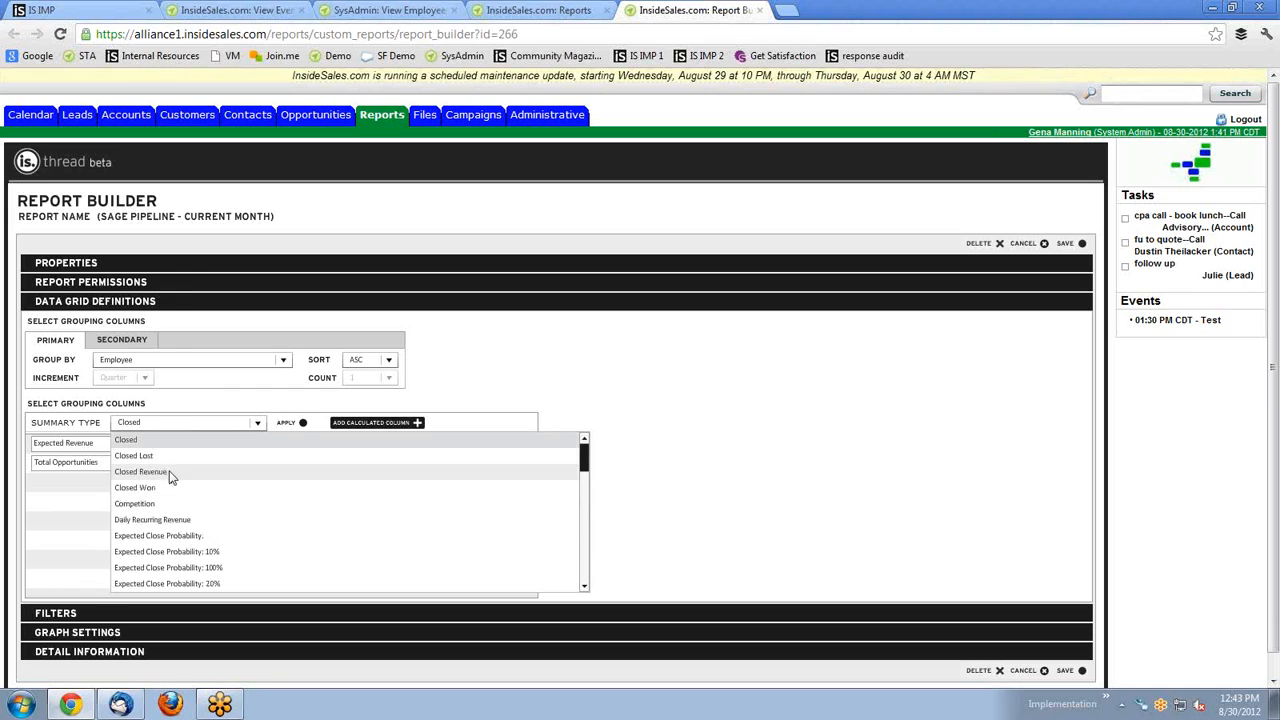
left_click(274, 394)
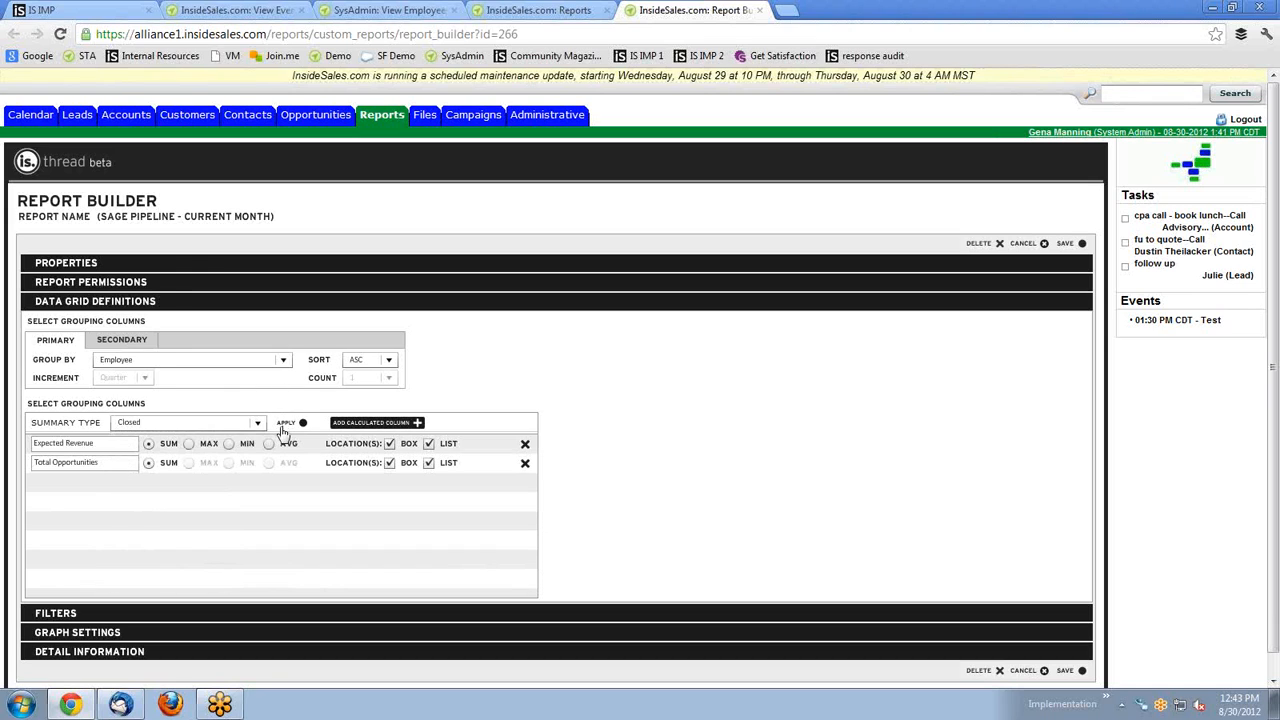
left_click(286, 424)
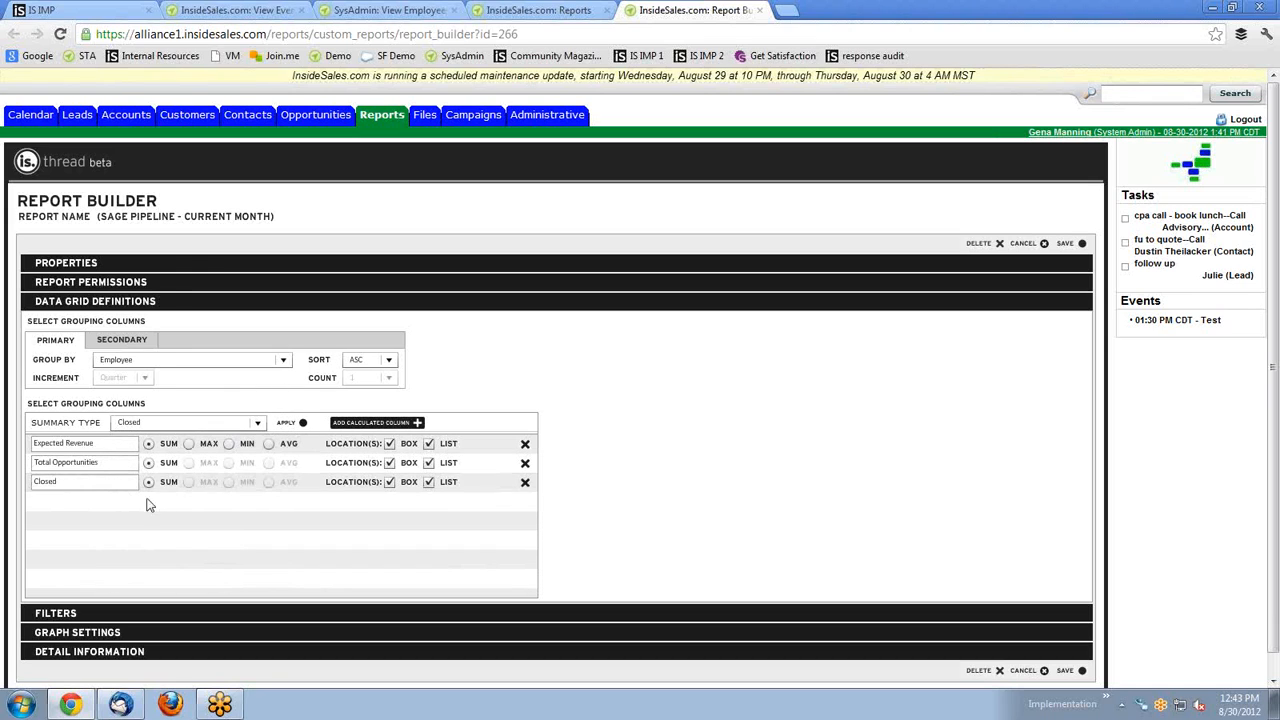
left_click(525, 483)
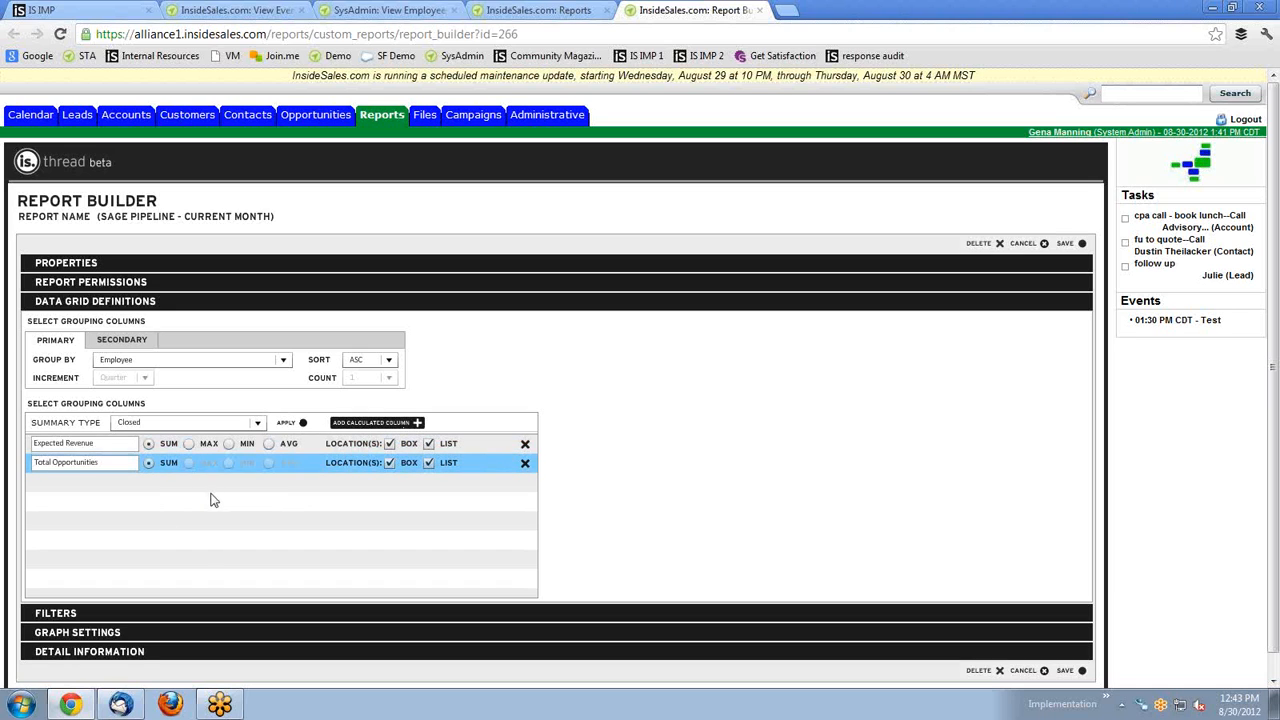
left_click(412, 423)
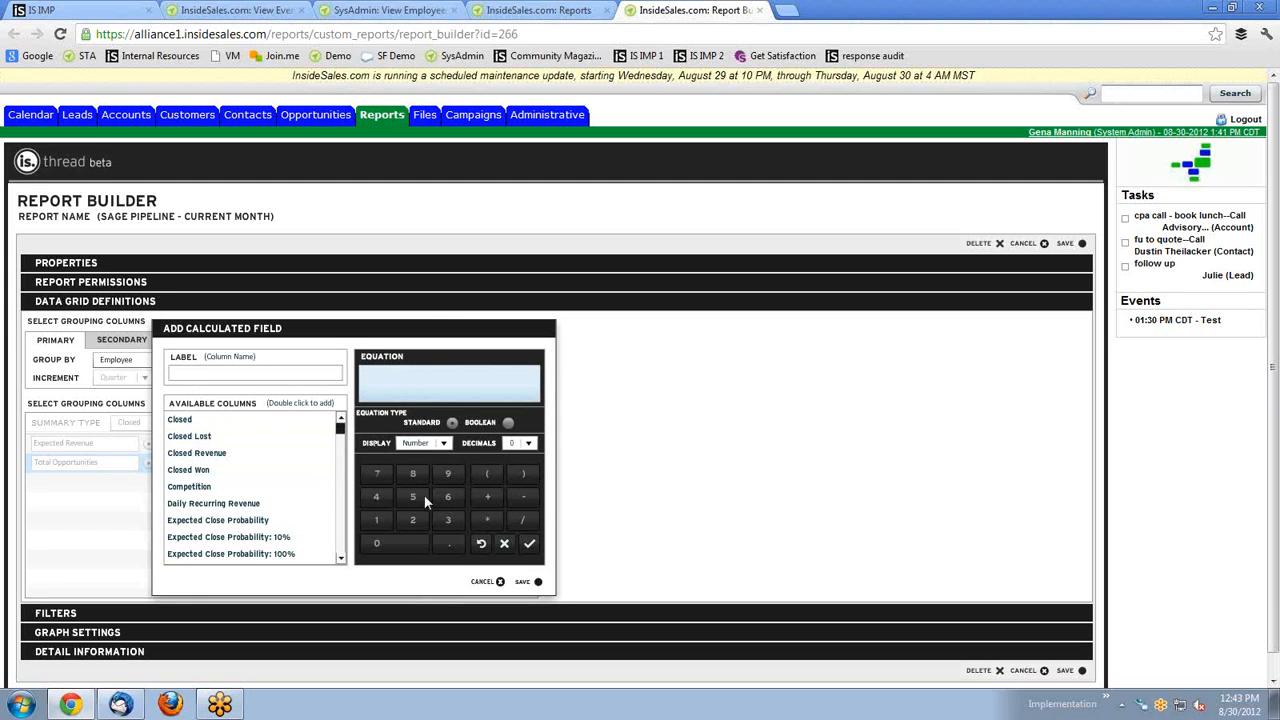
Discard the calculated field and reveal the filters: Close Date This Month plus Product Quoted exclusions.
left_click(220, 372)
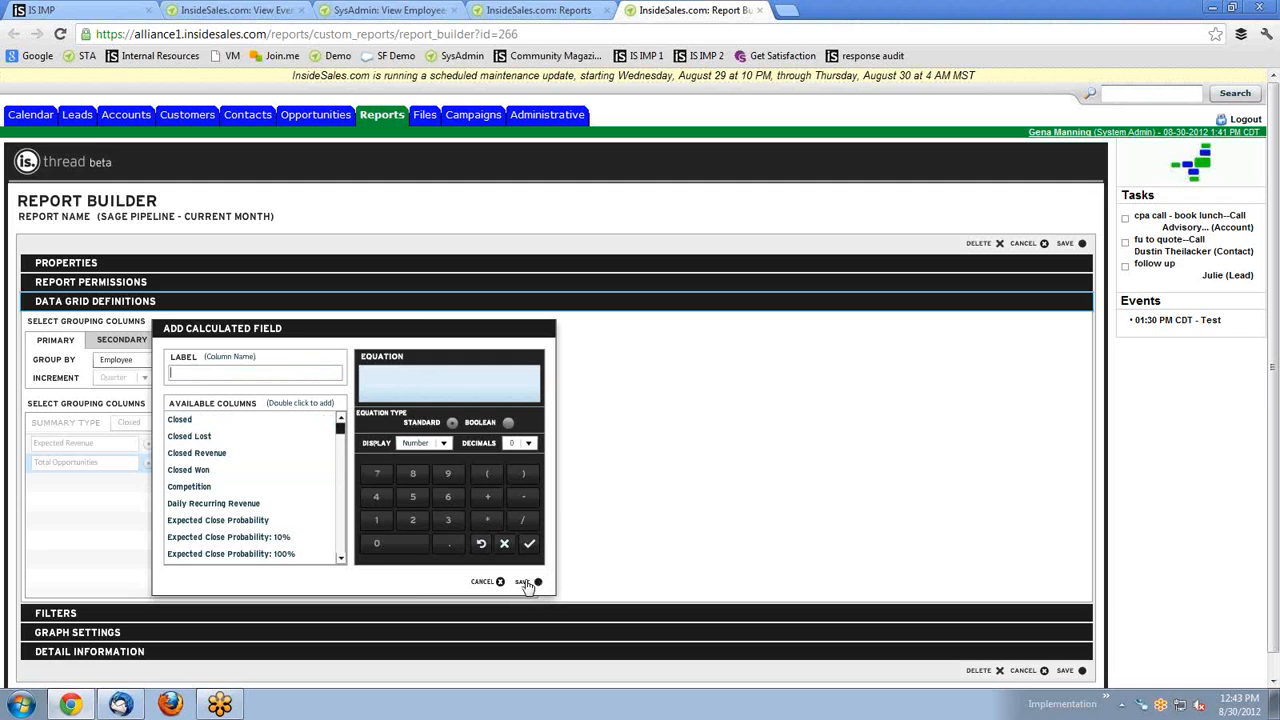
left_click(496, 582)
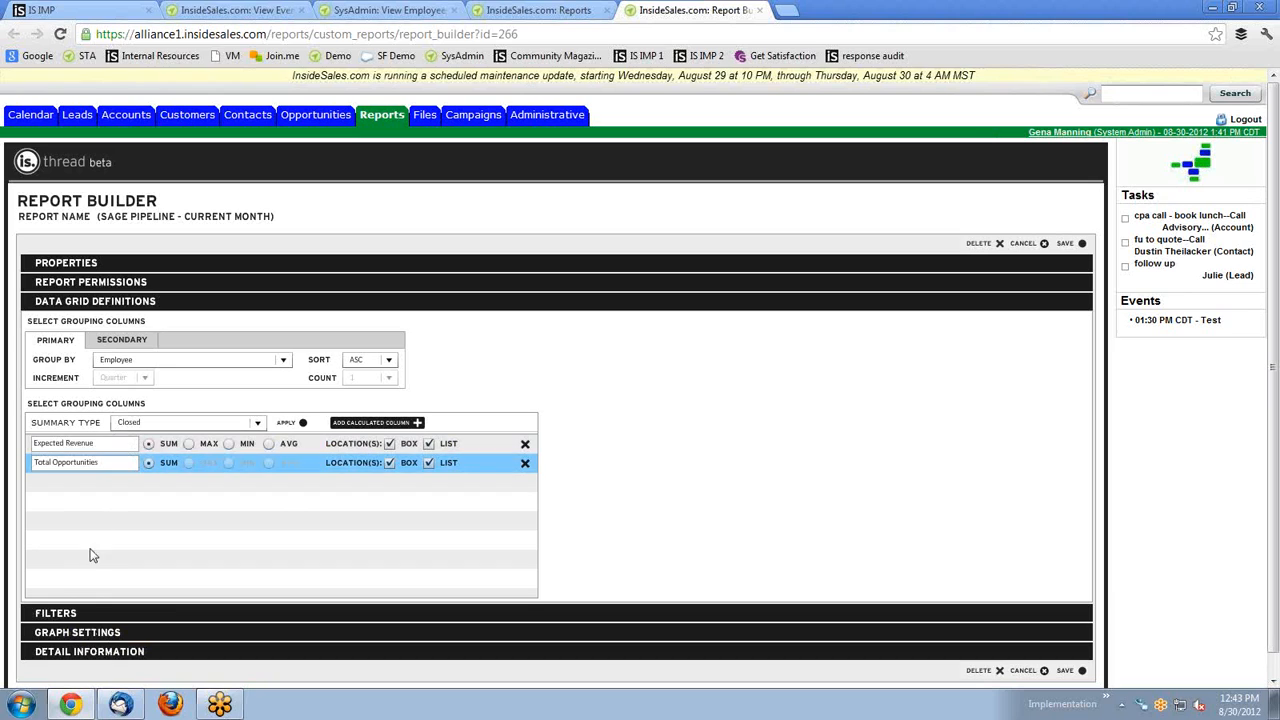
left_click(68, 615)
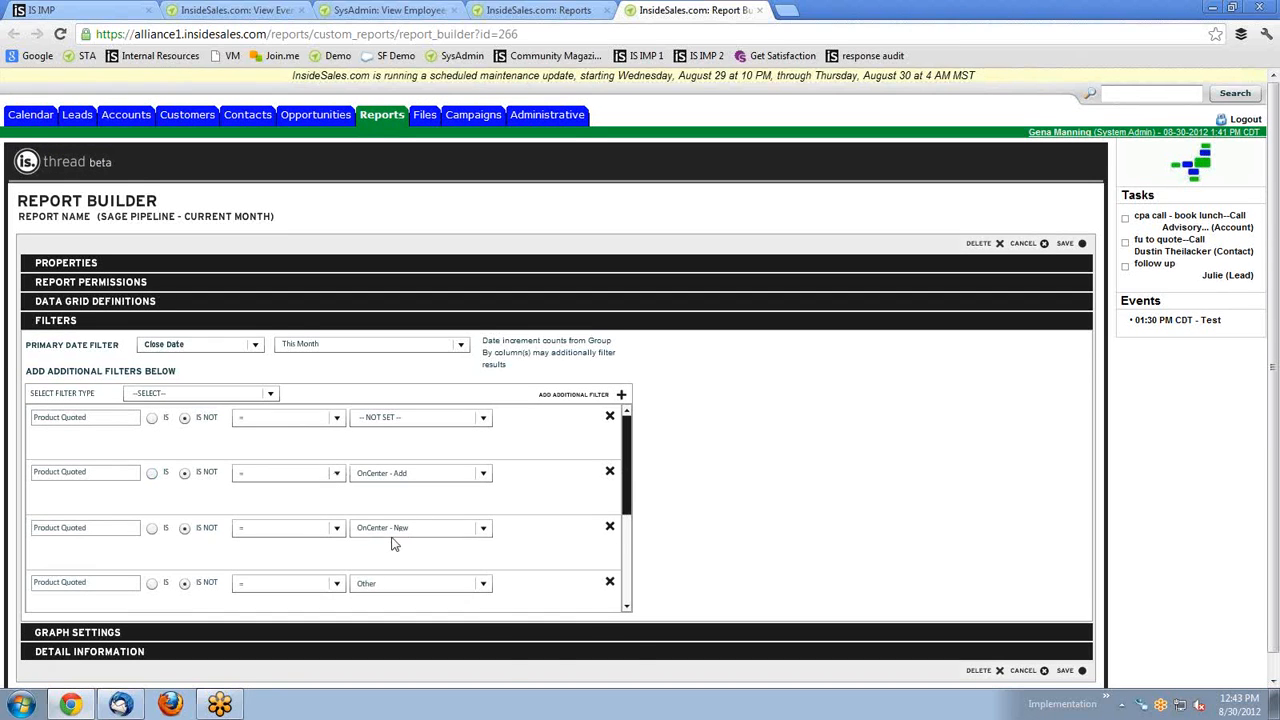
Keep the date range at This Month and show Graph Settings: Column chart by Employee, Expected Revenue sum.
scroll(330, 500, "down", 4)
scroll(323, 482, "up", 4)
left_click(340, 348)
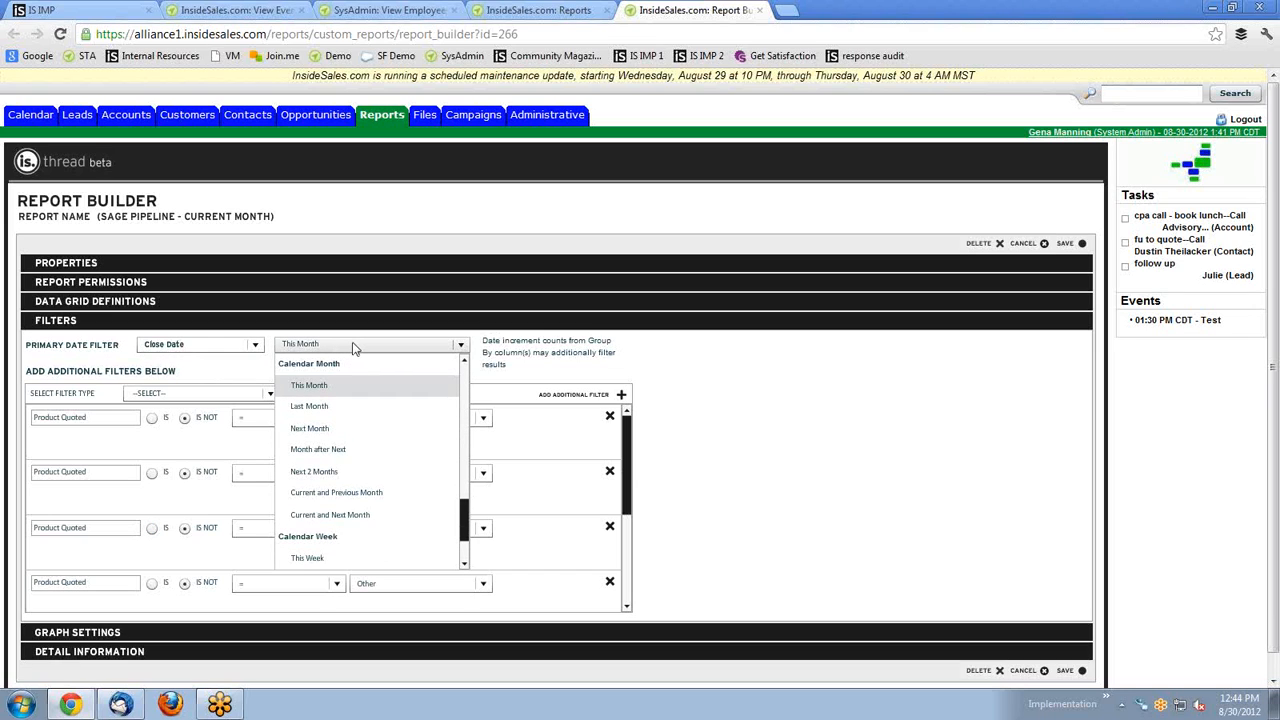
left_click(352, 347)
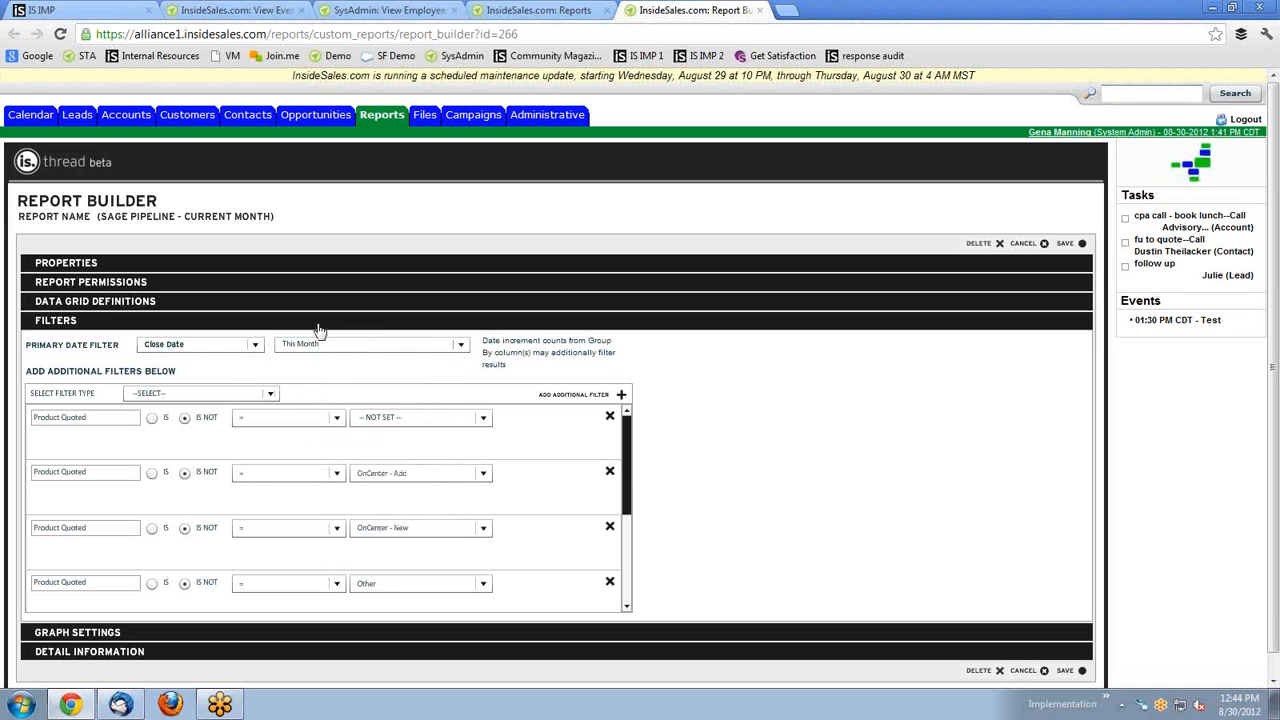
left_click(110, 632)
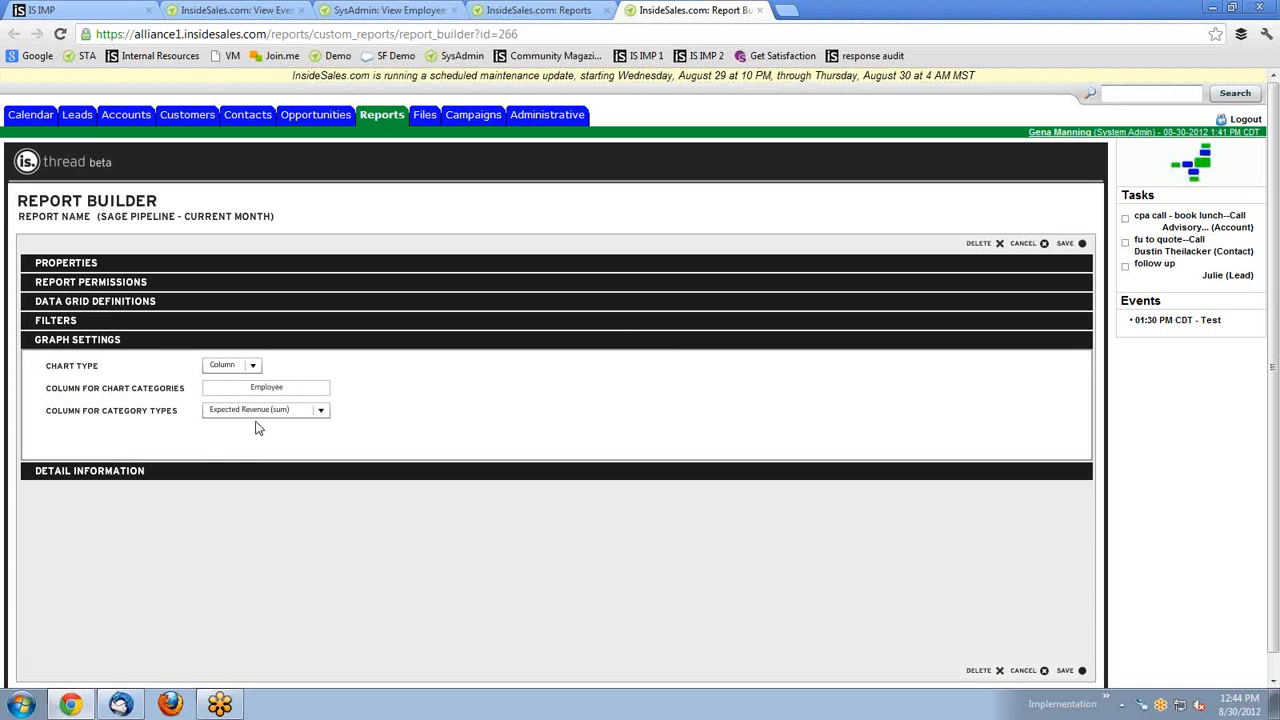
Check the Employee chart category and expand the drill-down column settings.
left_click_drag(296, 390, 248, 393)
left_click(430, 423)
left_click(106, 471)
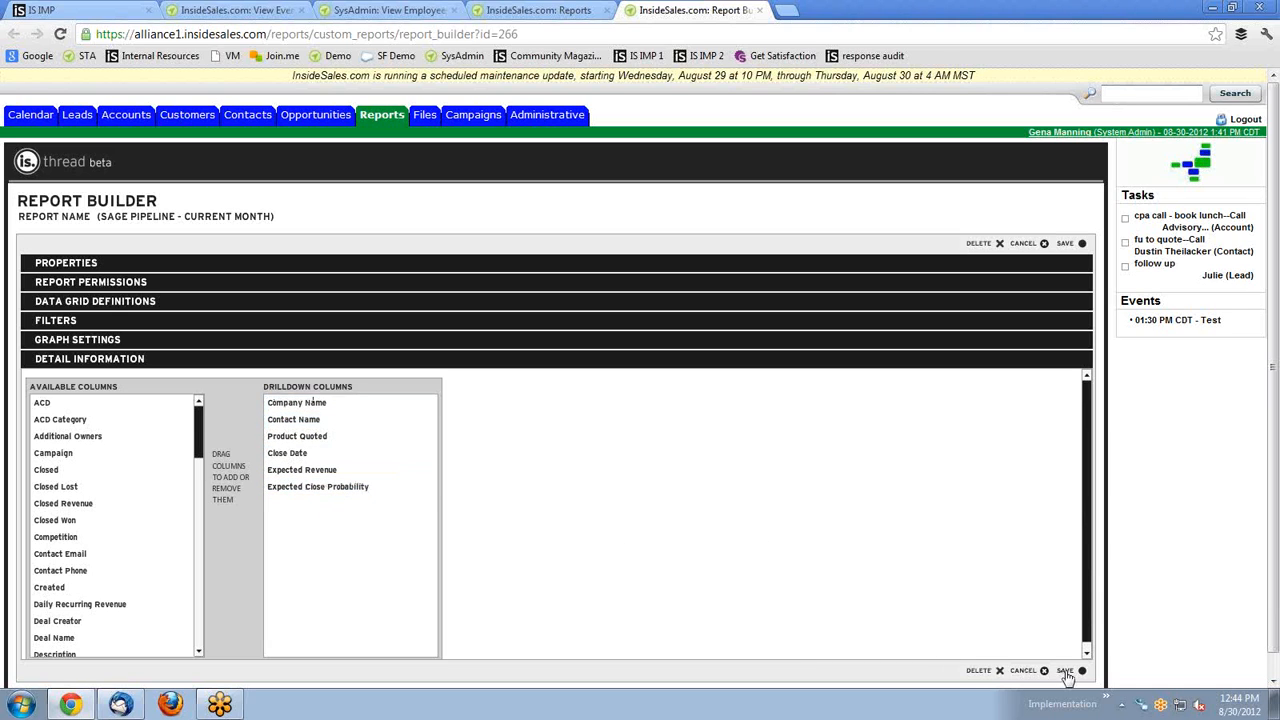
Save the Sage Pipeline report edits, acknowledge Save Successful, and close the Report Builder tab.
scroll(480, 425, "down", 1)
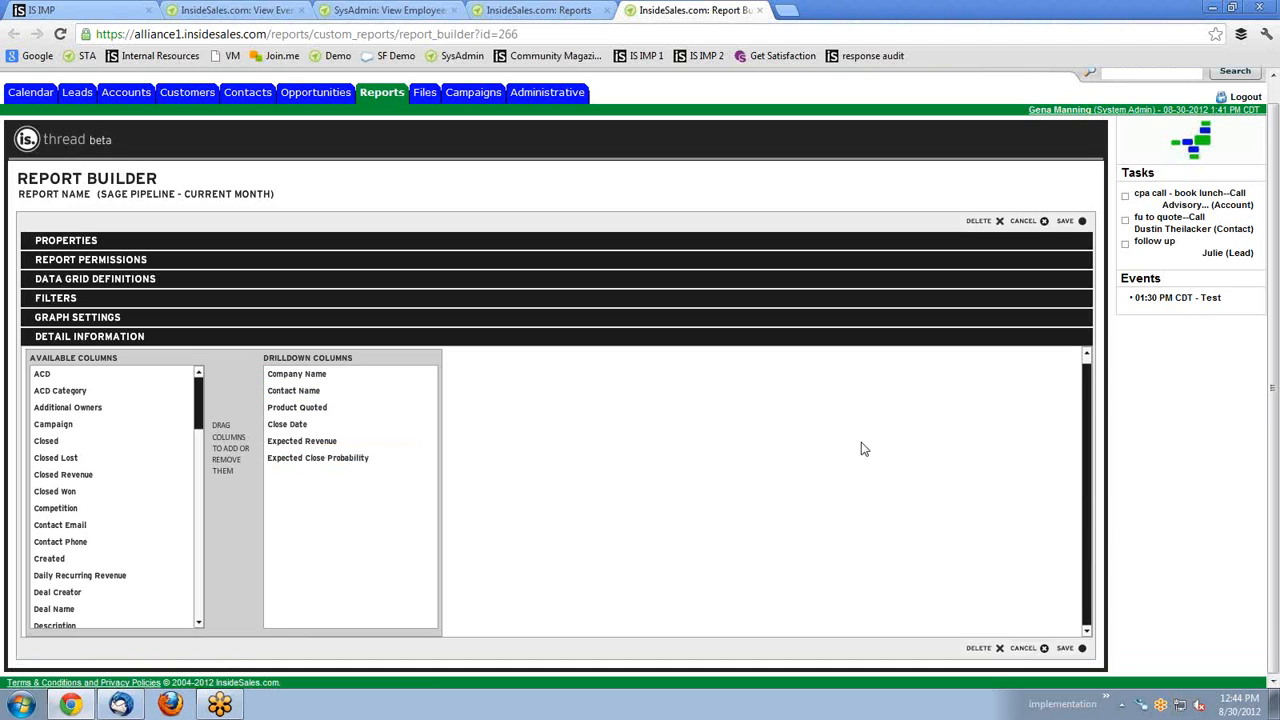
left_click(1078, 221)
left_click(553, 418)
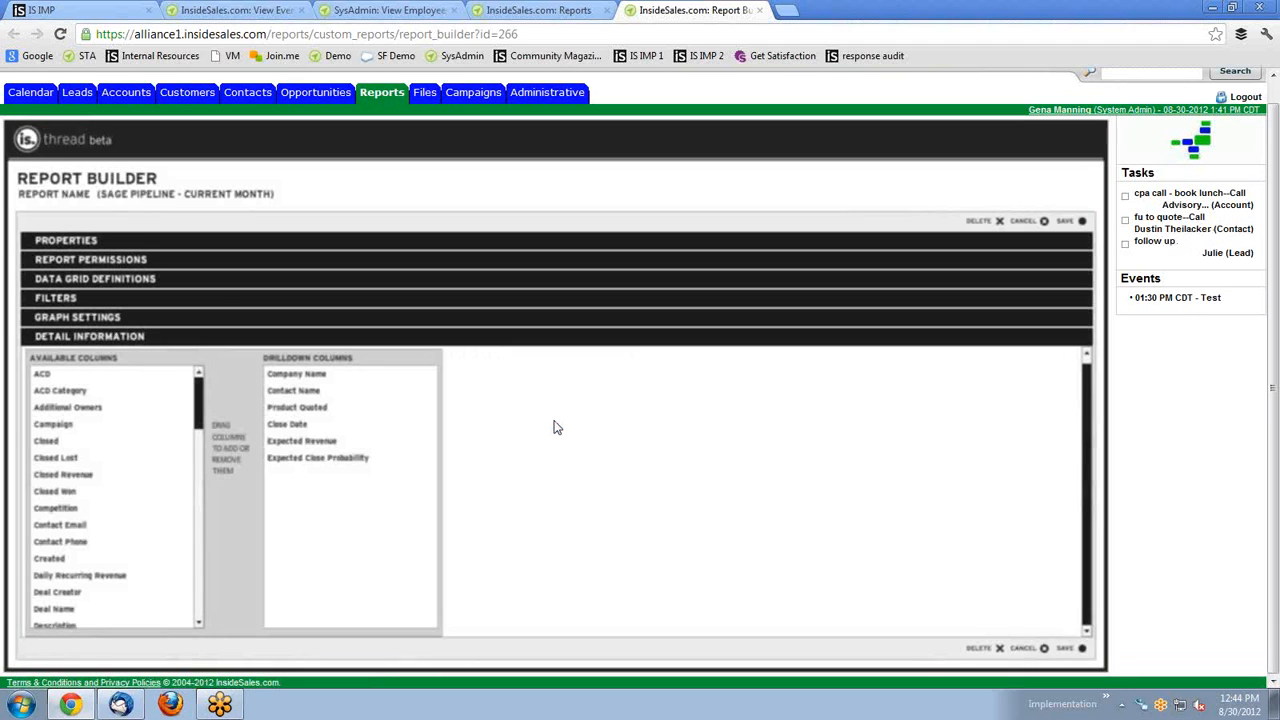
left_click(759, 10)
Refresh the Sage Pipeline report, still totaling $21,200.00 across 4 opportunities by stage.
mouse_move(1080, 258)
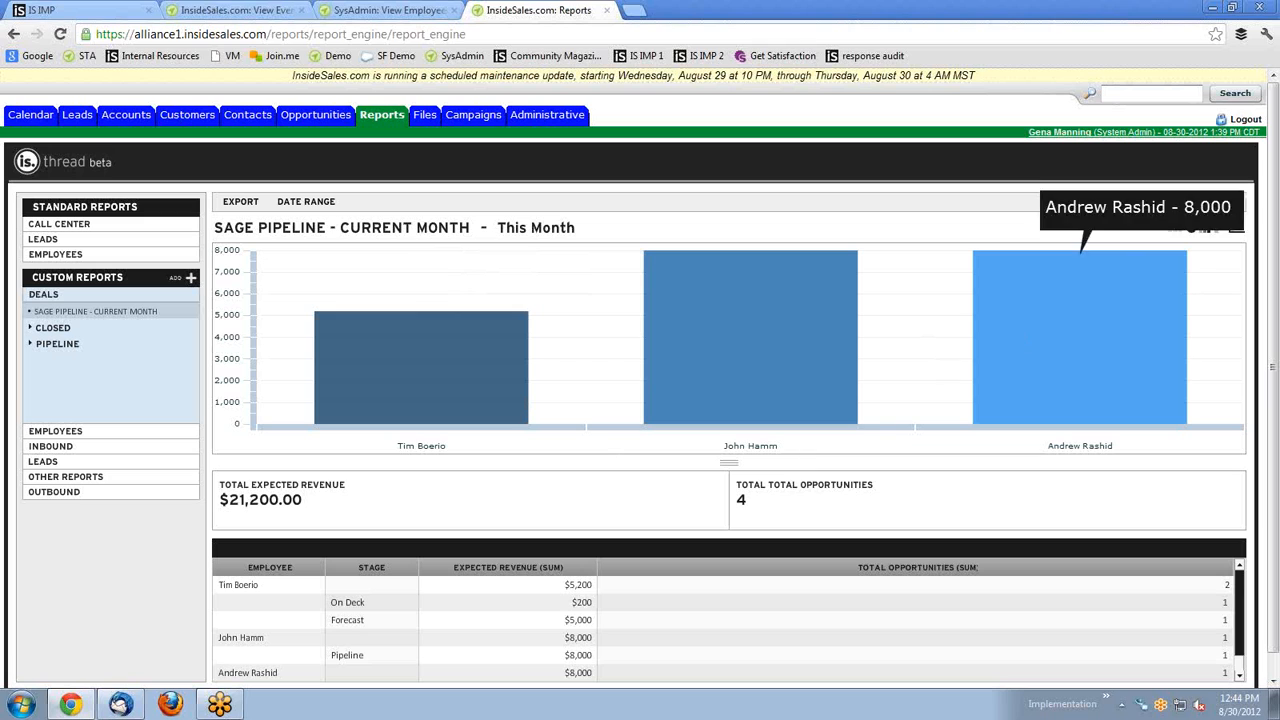
left_click(1213, 201)
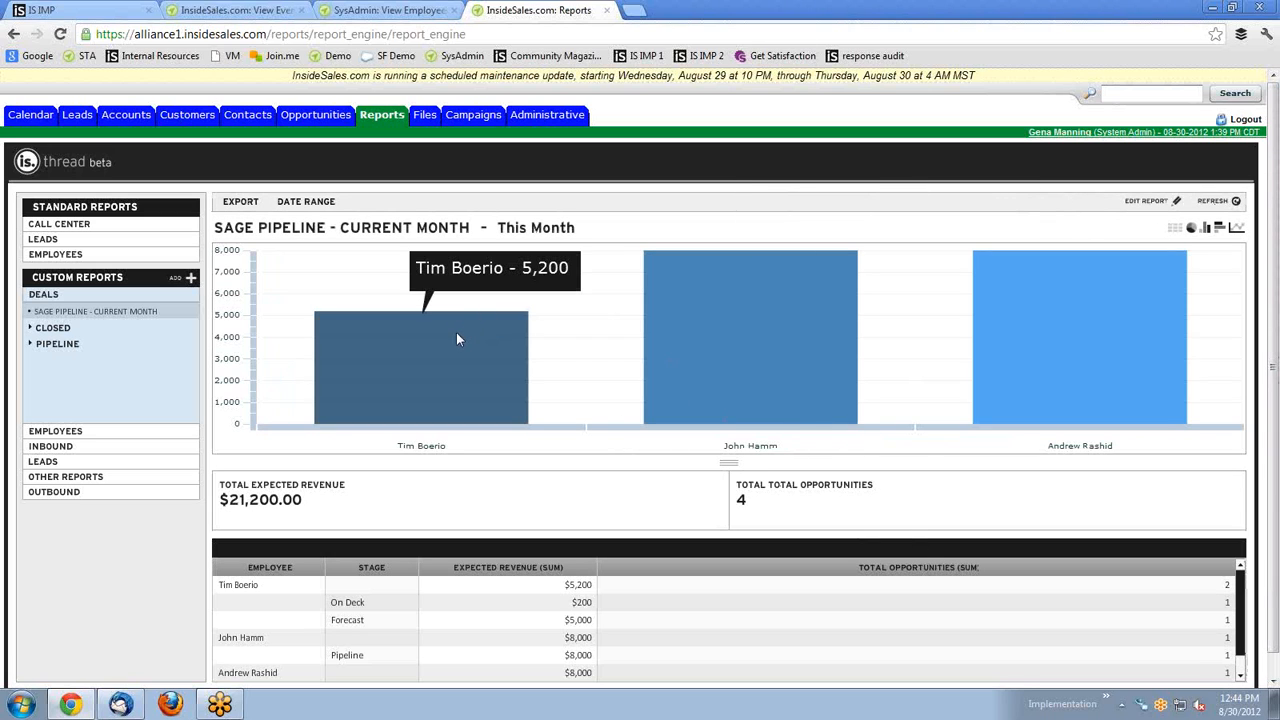
scroll(521, 631, "down", 2)
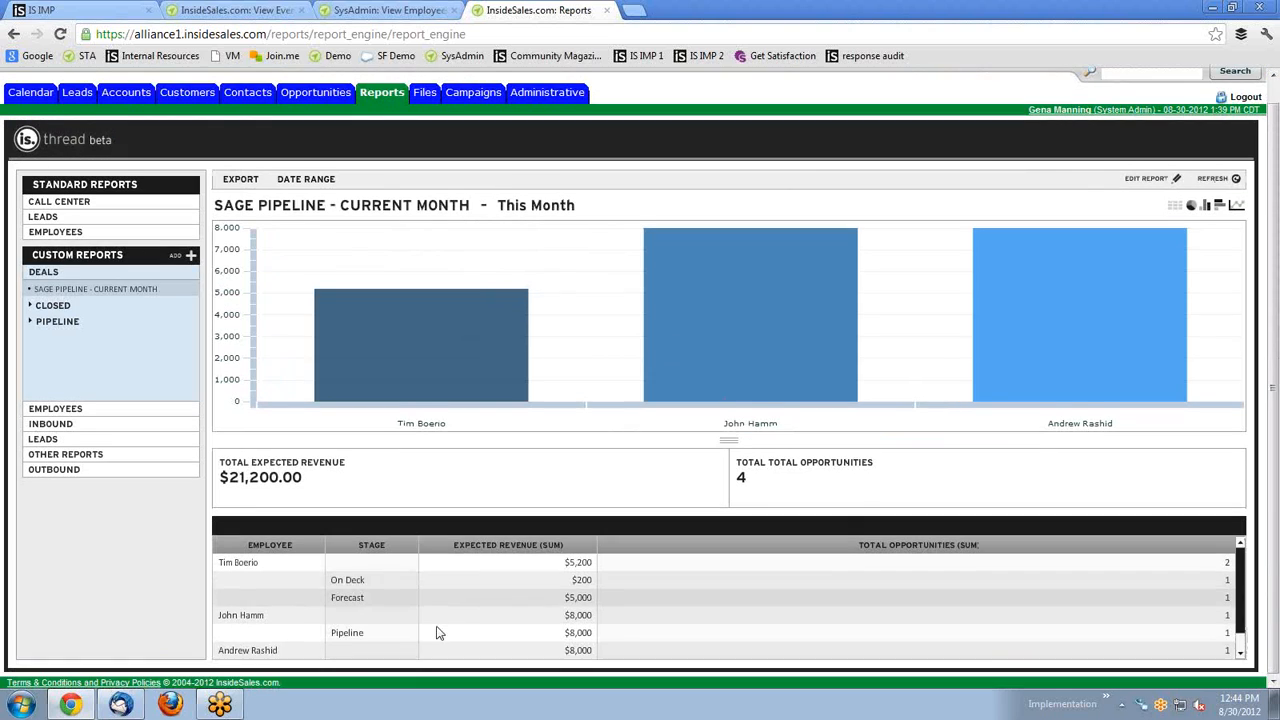
scroll(276, 600, "up", 2)
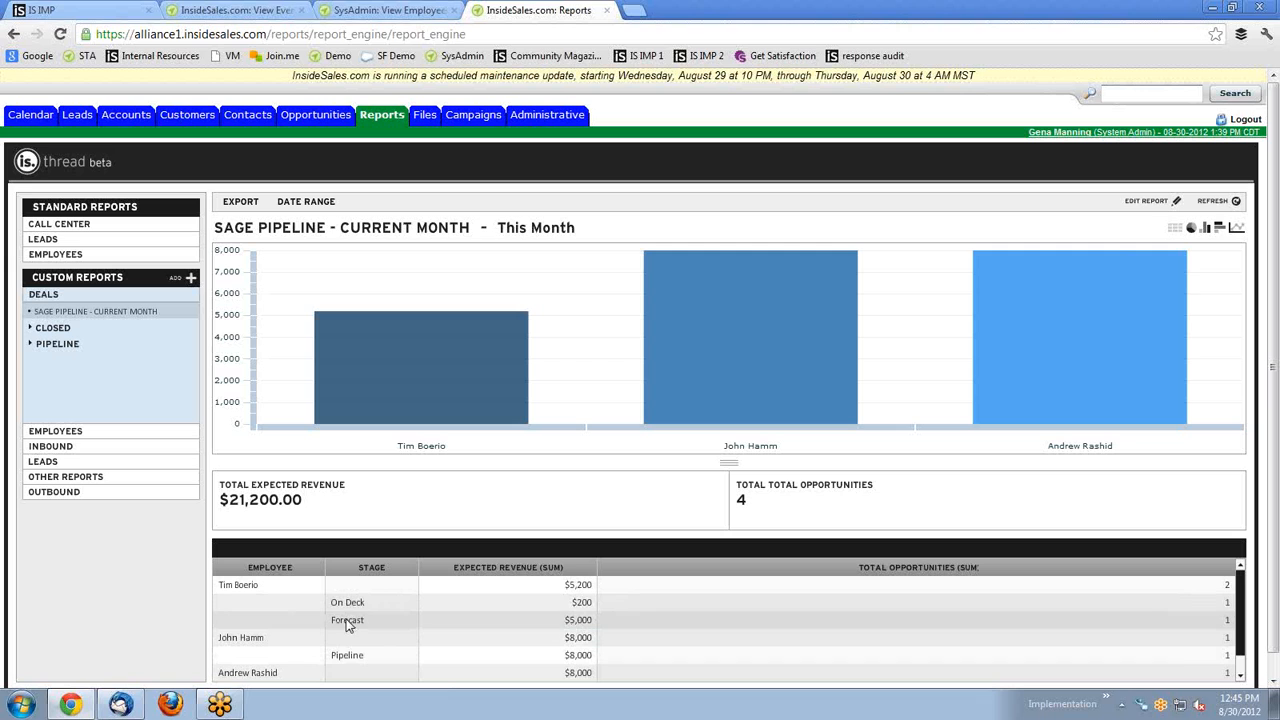
Export the $200 On Deck deal's drill-down details to a CSV file, then close the drill-down.
left_click(581, 604)
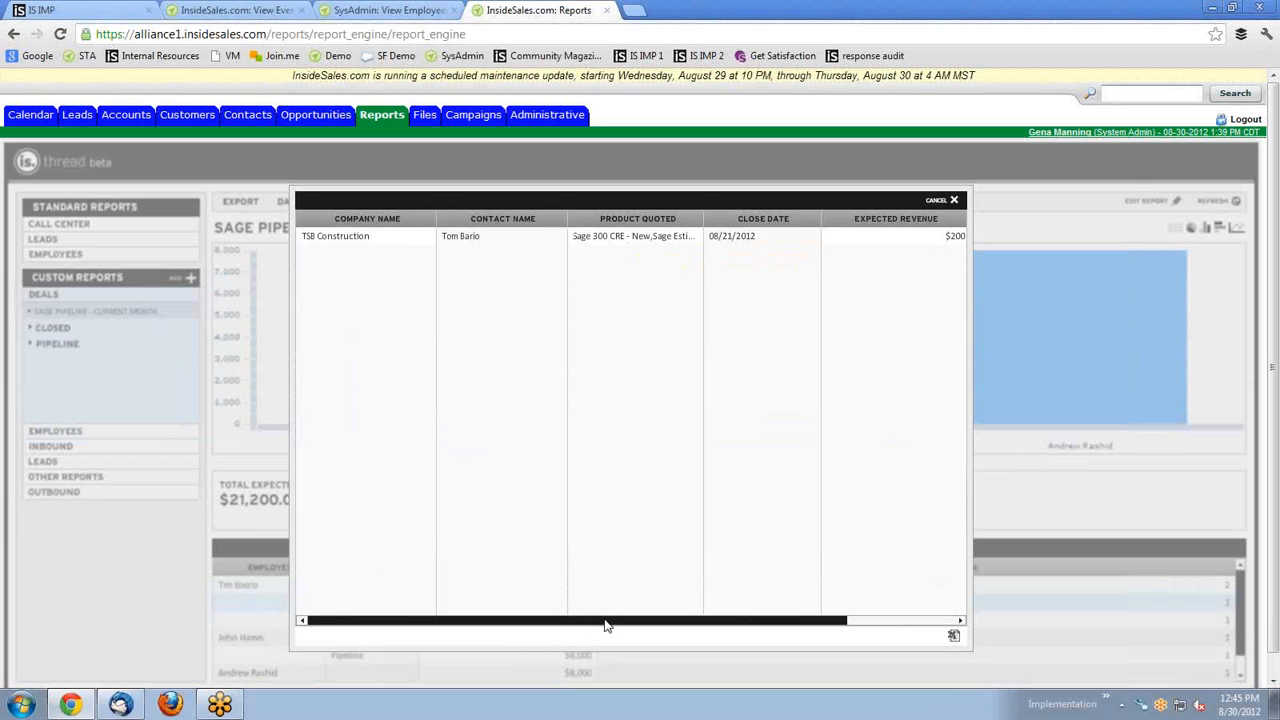
left_click_drag(605, 625, 884, 637)
left_click_drag(729, 625, 545, 634)
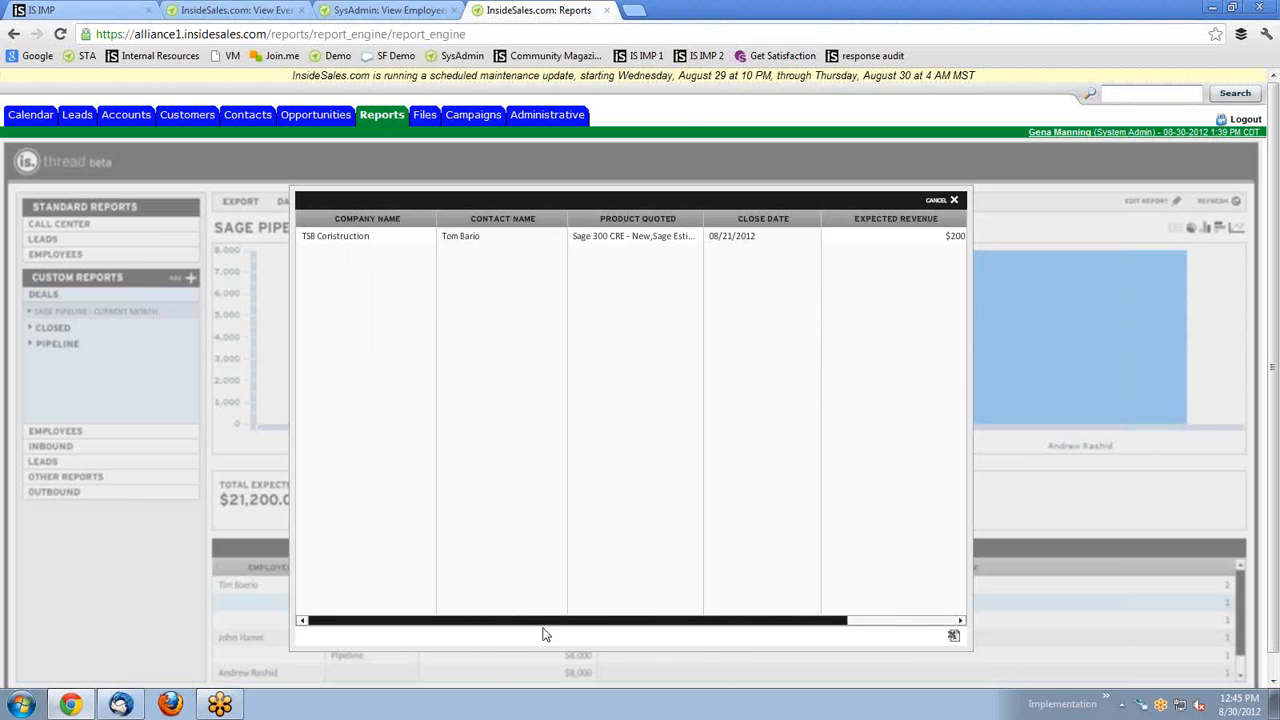
left_click(955, 638)
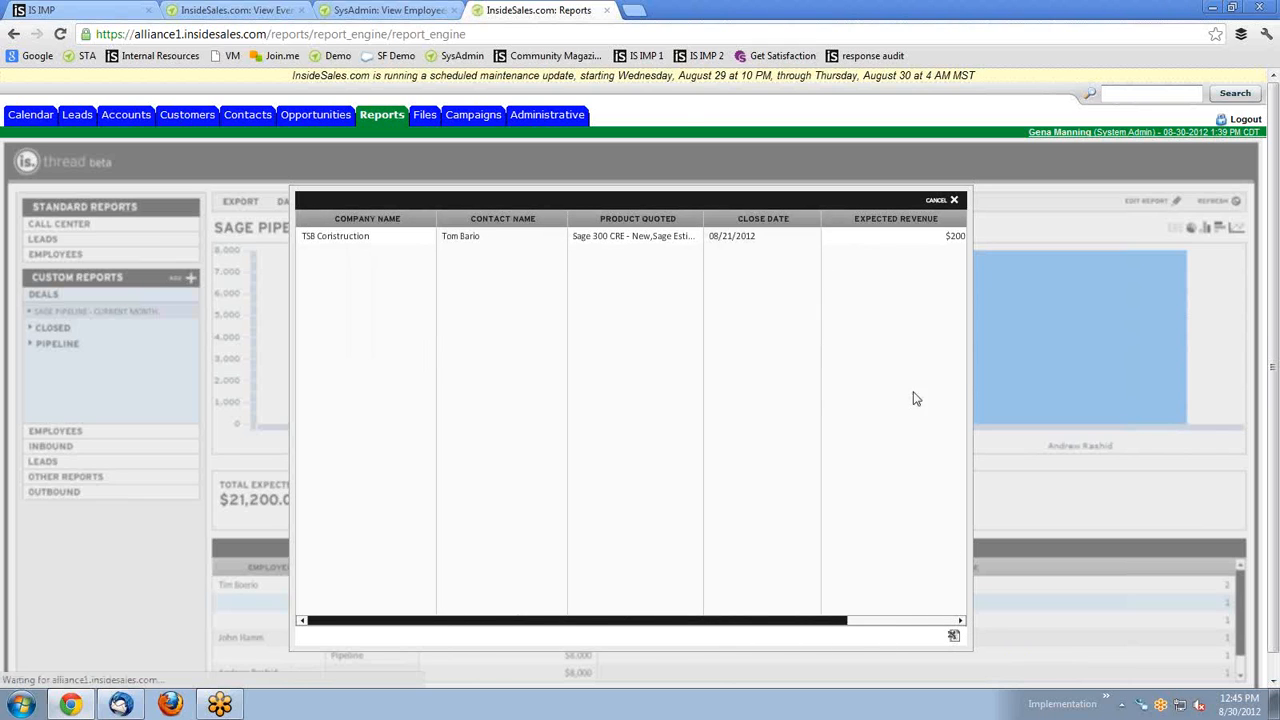
left_click(955, 201)
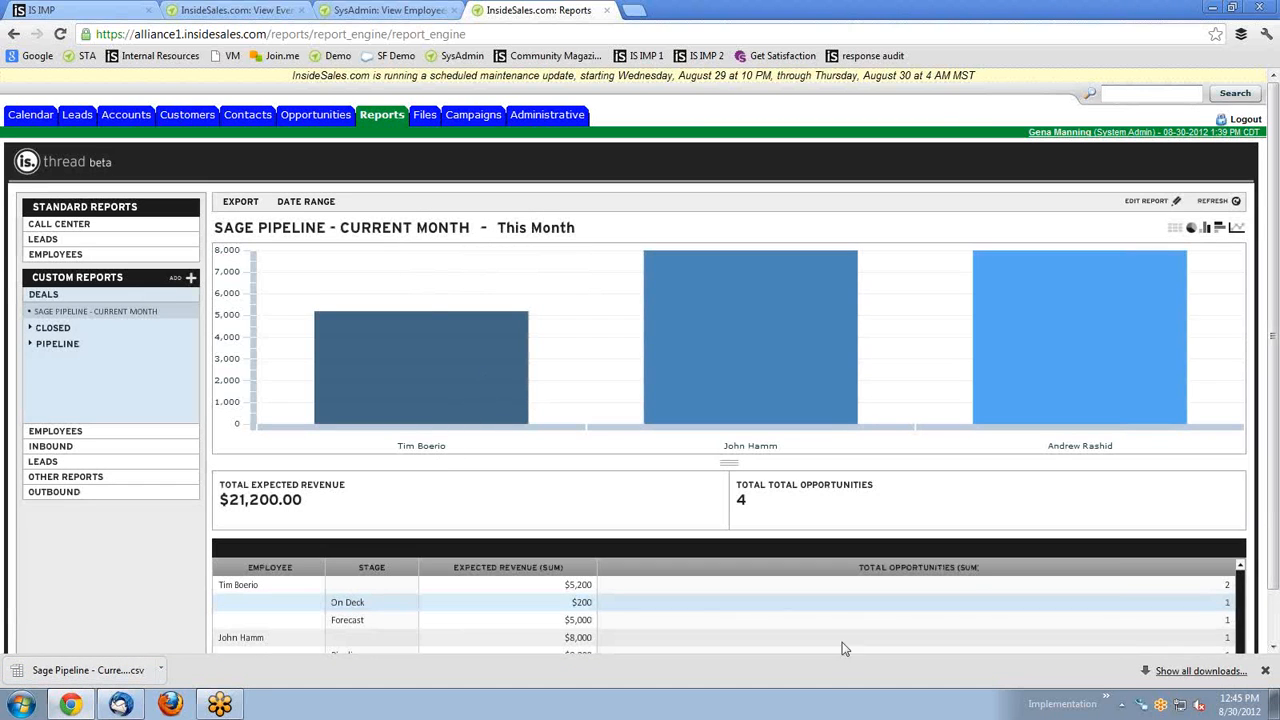
Bring up the report's date range picker with August 2012 starting and ending calendars.
scroll(829, 380, "down", 1)
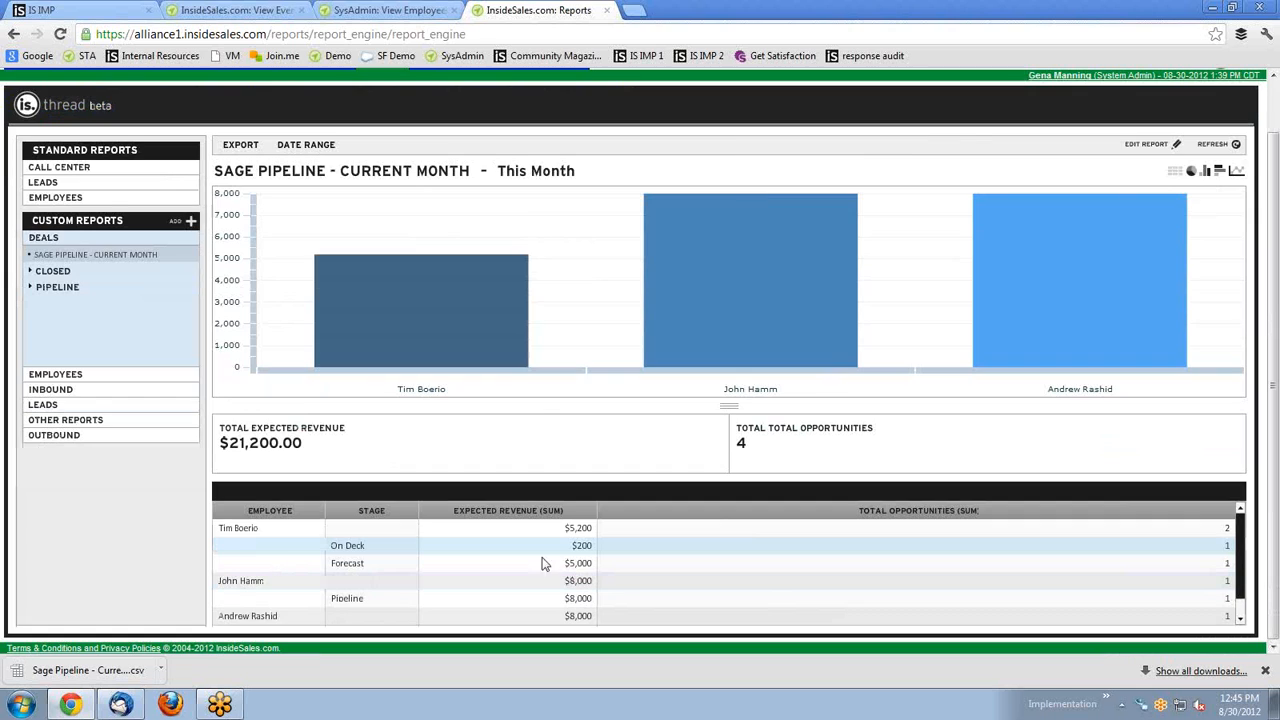
scroll(543, 564, "up", 1)
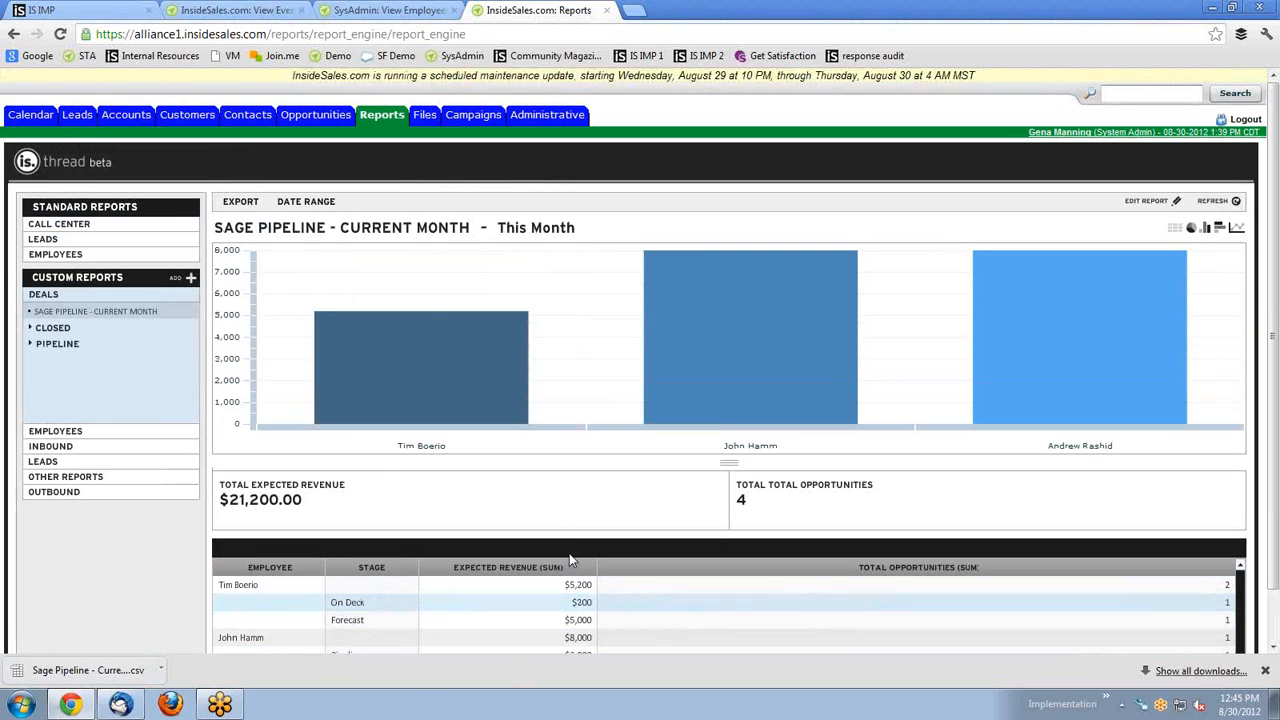
scroll(450, 371, "down", 1)
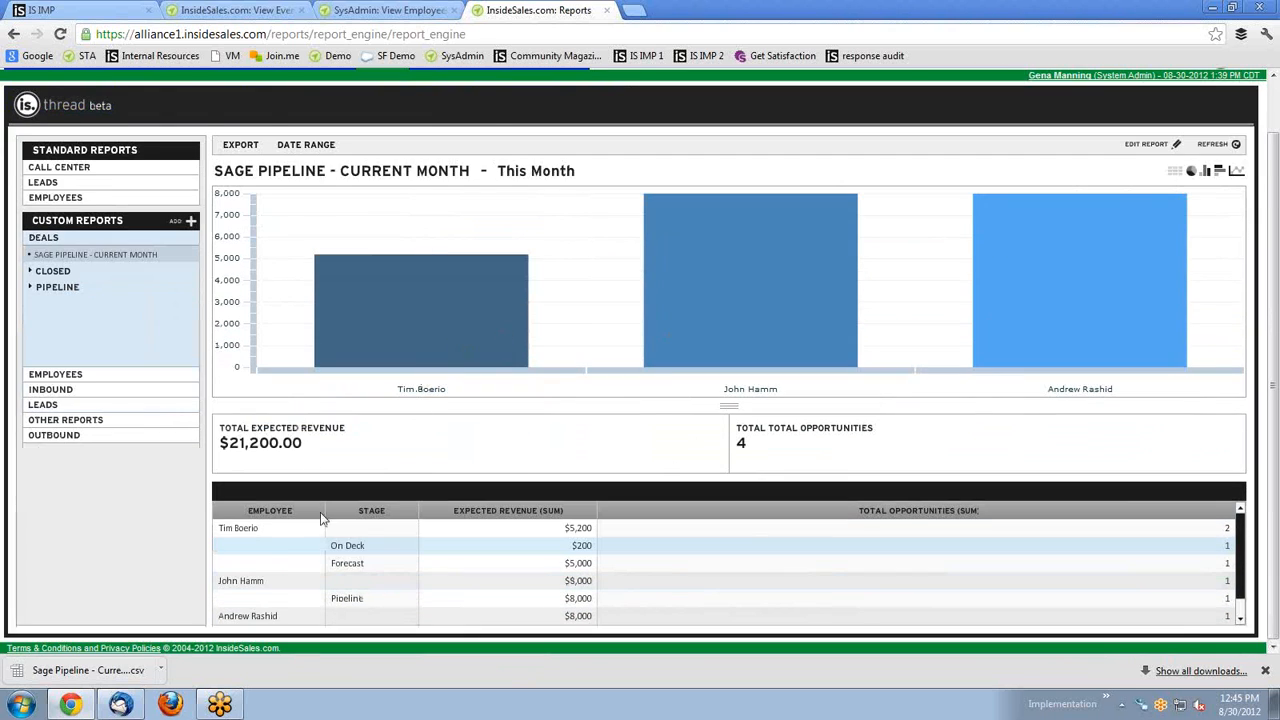
scroll(394, 432, "up", 1)
mouse_move(240, 205)
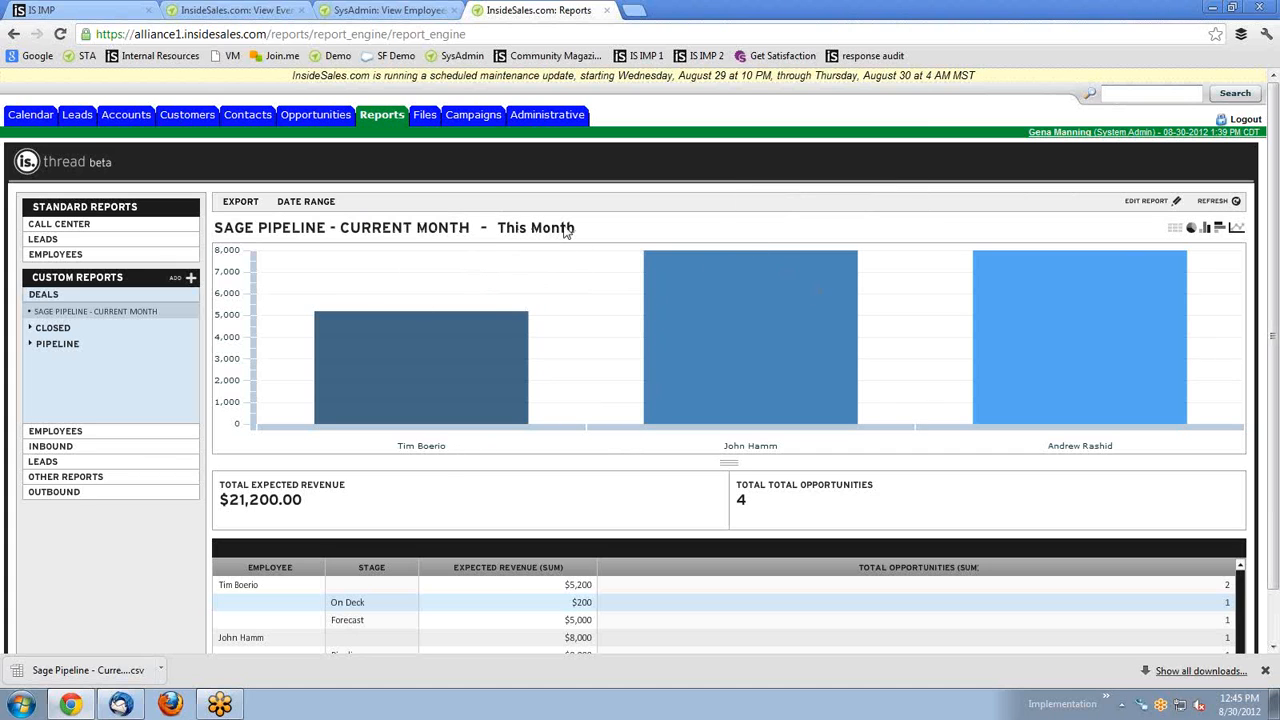
left_click(318, 204)
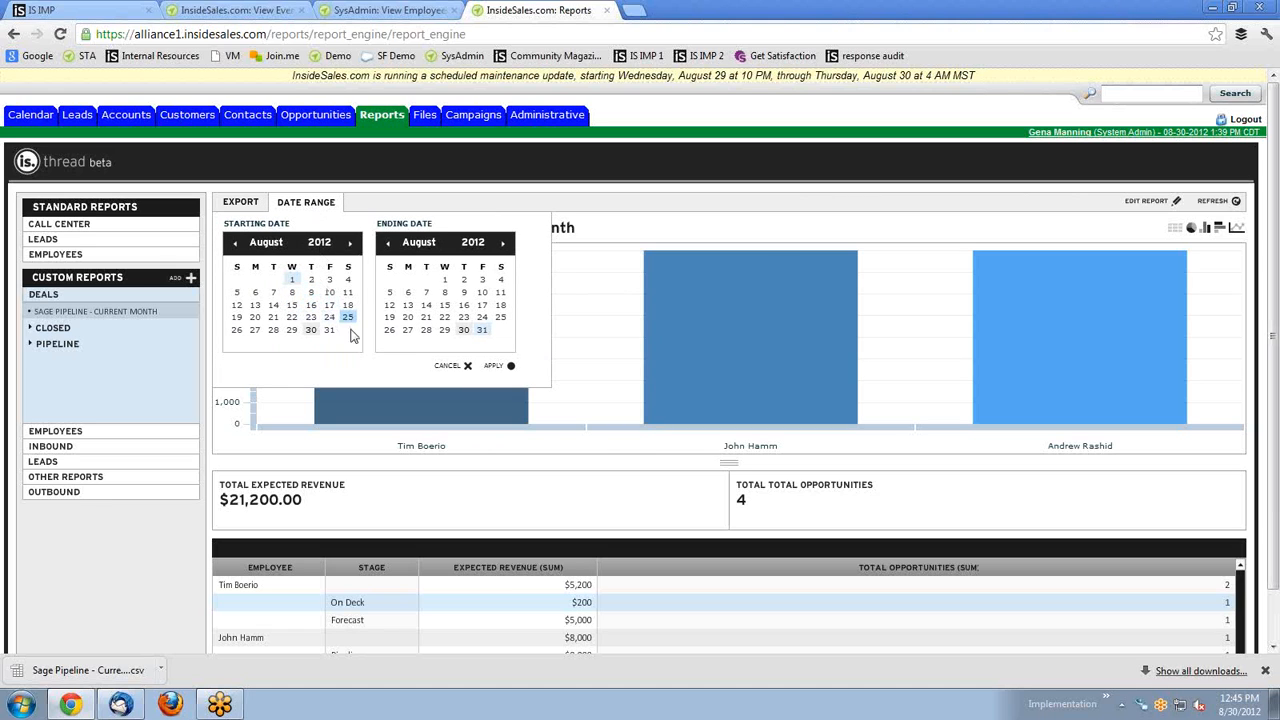
Cancel the Date Range panel, leaving the report on This Month at $21,200.00.
left_click(462, 366)
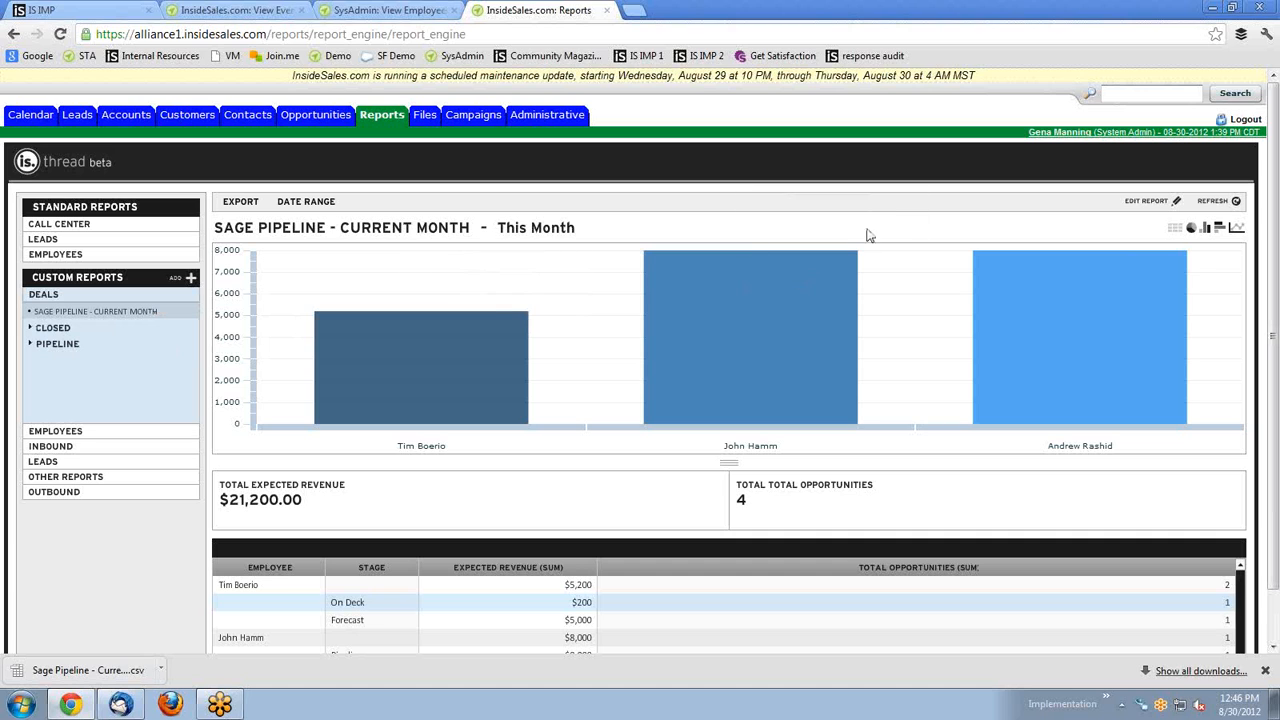
Review the $21,200.00 This Month report, then go to the Leads section.
scroll(1063, 614, "down", 1)
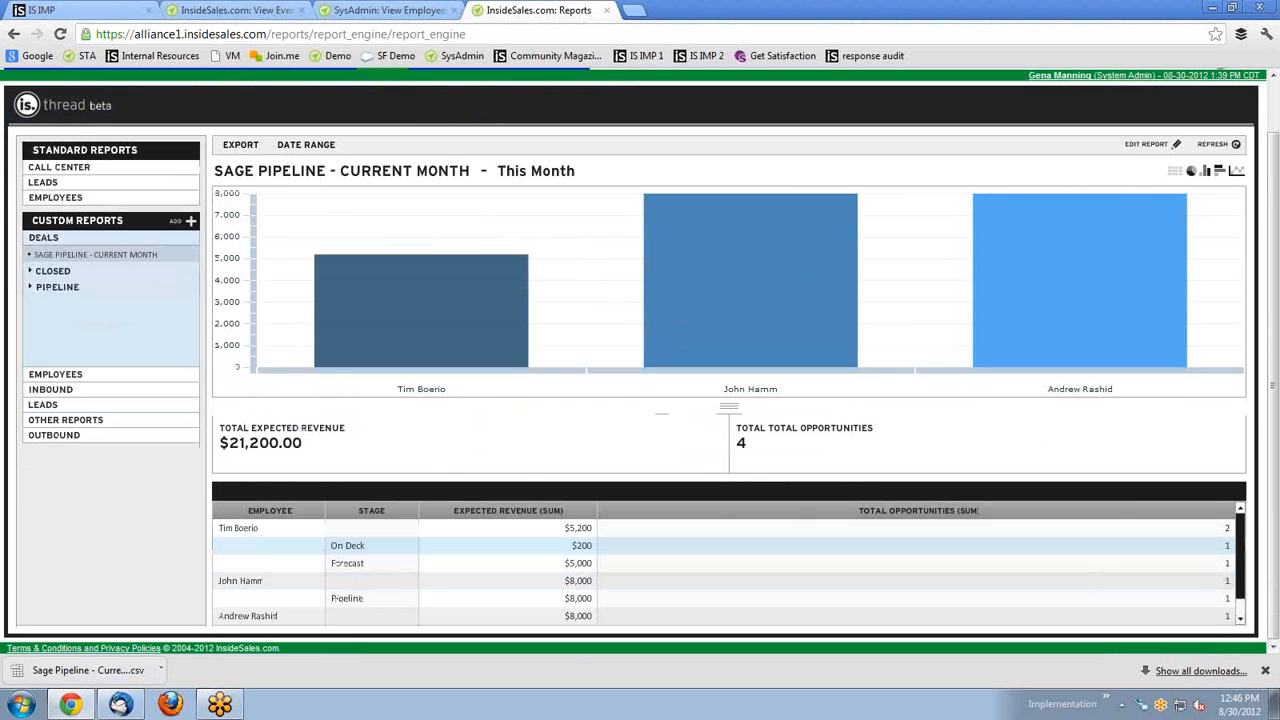
scroll(505, 413, "up", 1)
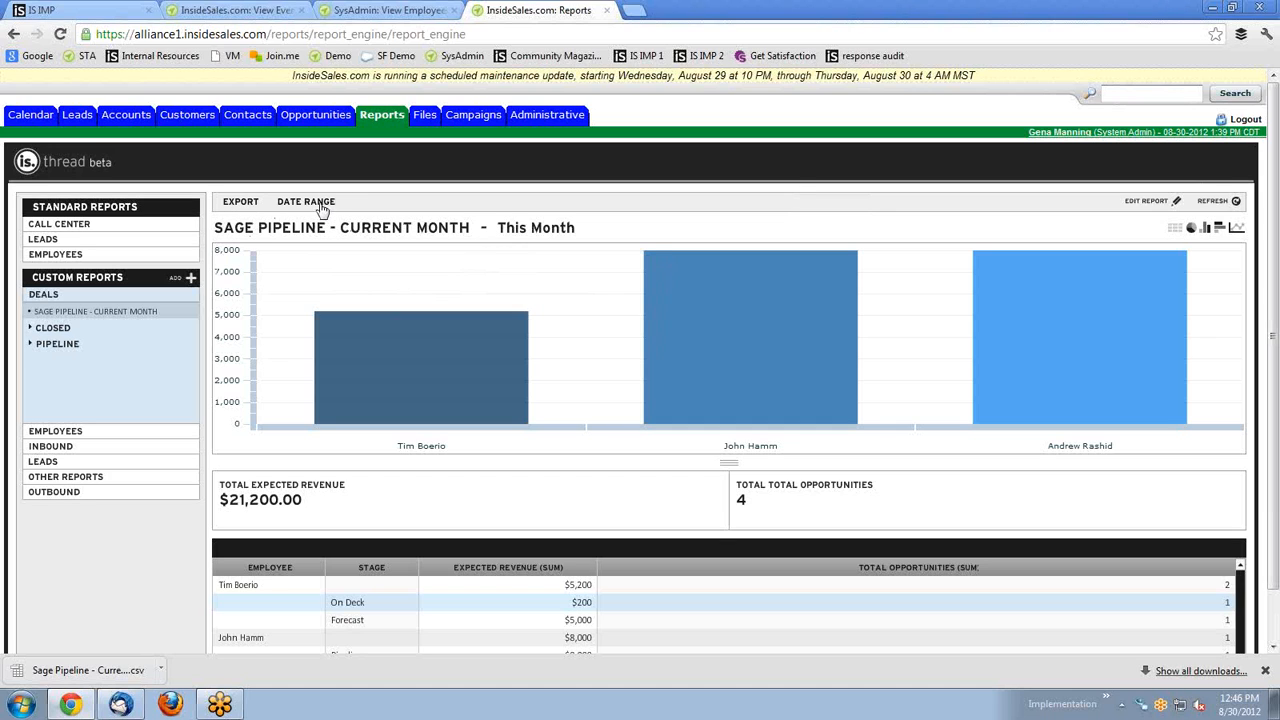
scroll(414, 320, "down", 1)
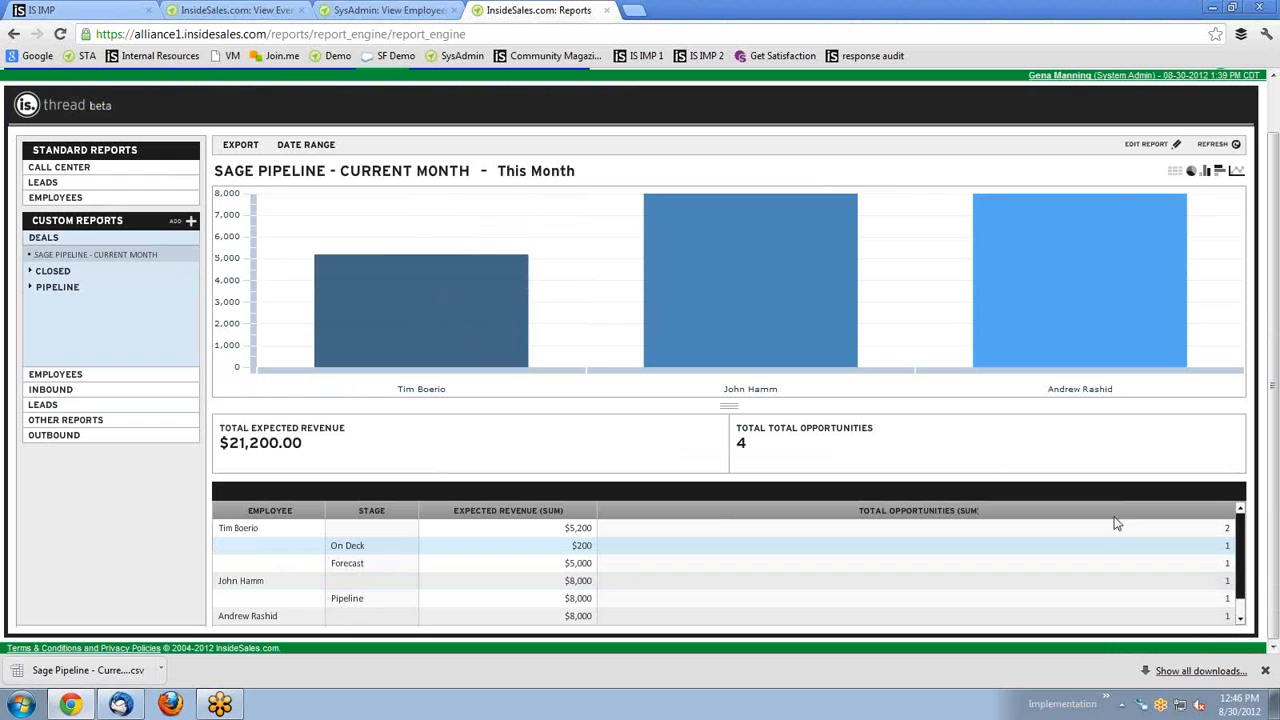
scroll(1230, 578, "down", 1)
scroll(1226, 572, "up", 1)
scroll(339, 312, "up", 1)
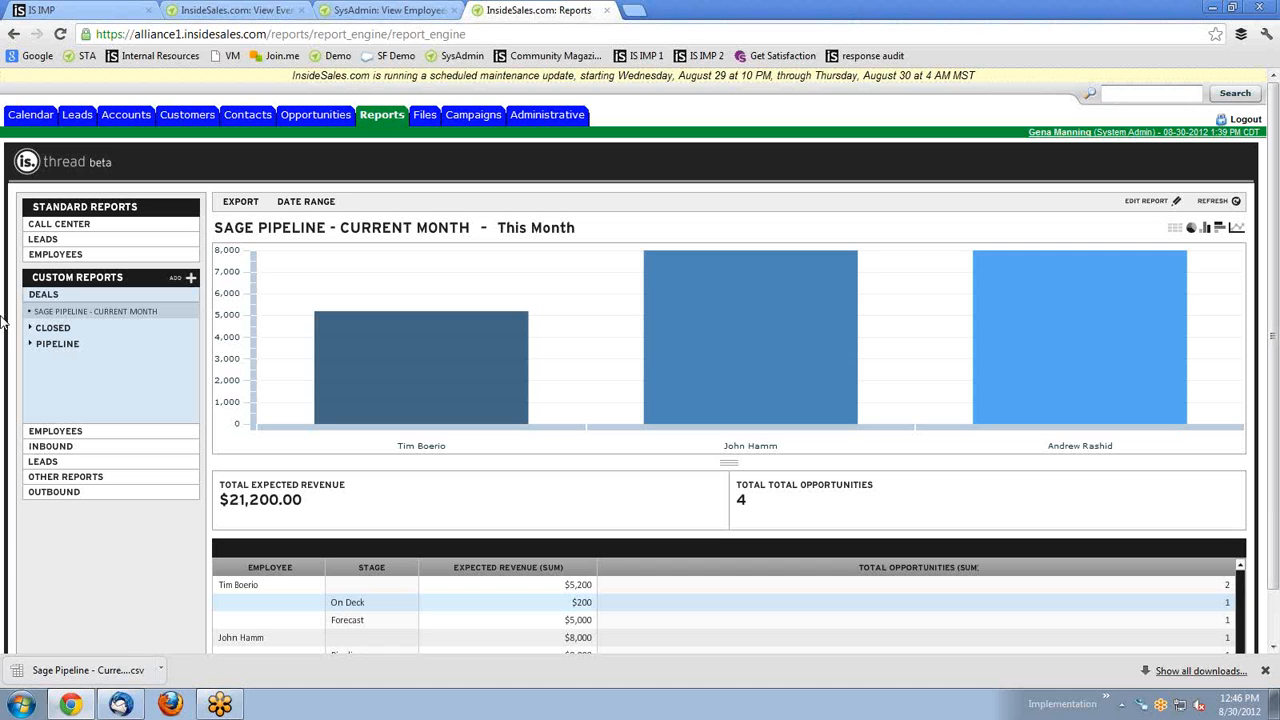
left_click(72, 118)
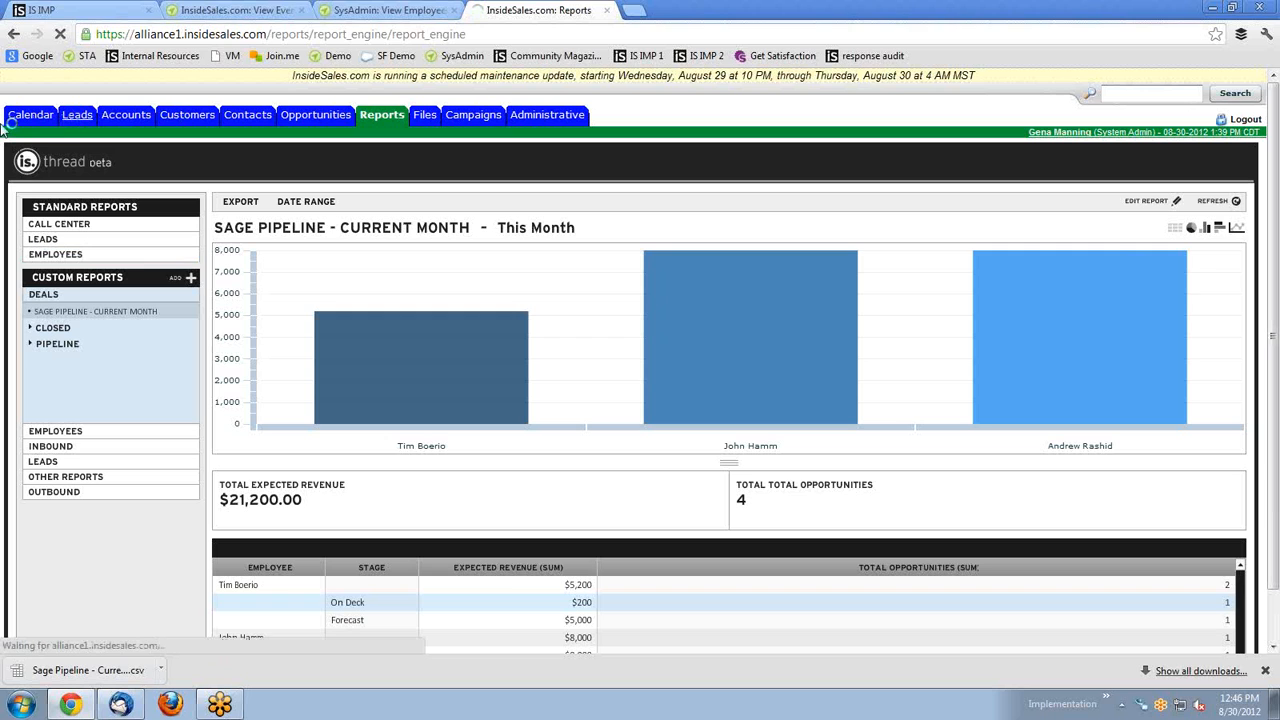